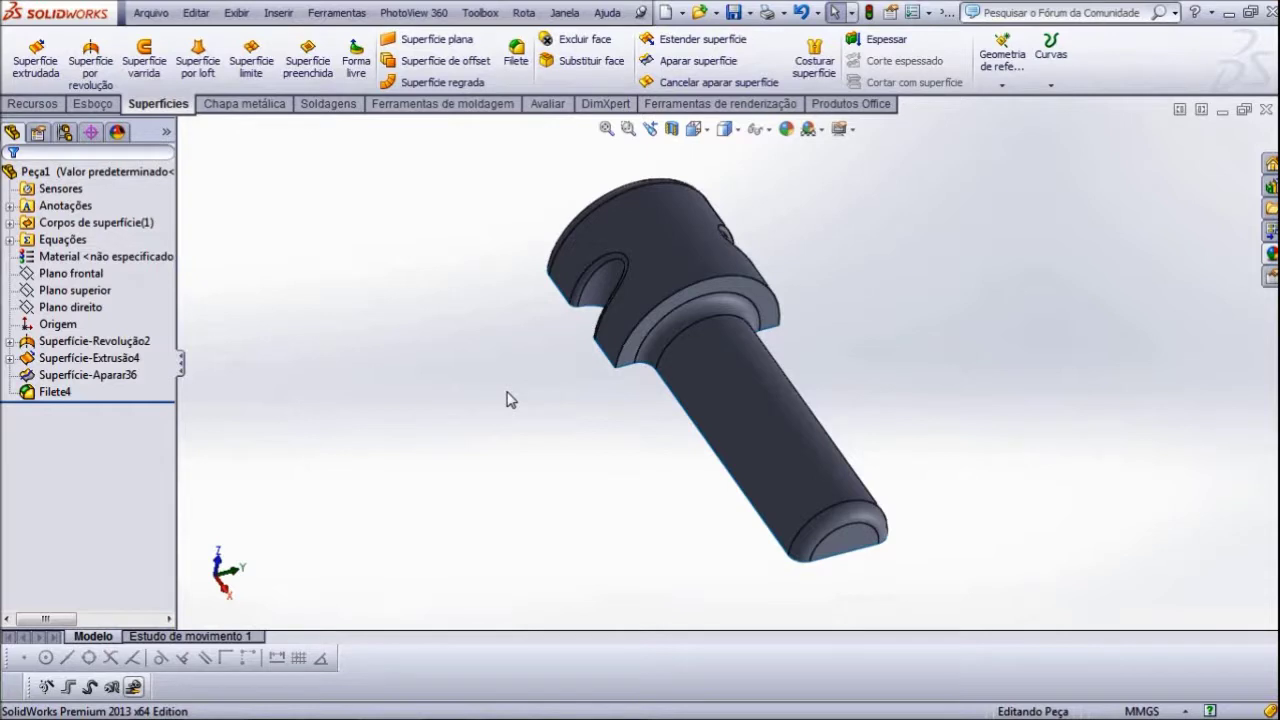
- Orbit and zoom around the existing shaft model to inspect it
mouse_move(646, 403)
middle_mouse_down()
mouse_move(449, 413)
mouse_move(509, 500)
mouse_move(566, 383)
mouse_move(601, 182)
mouse_move(529, 223)
middle_mouse_up()
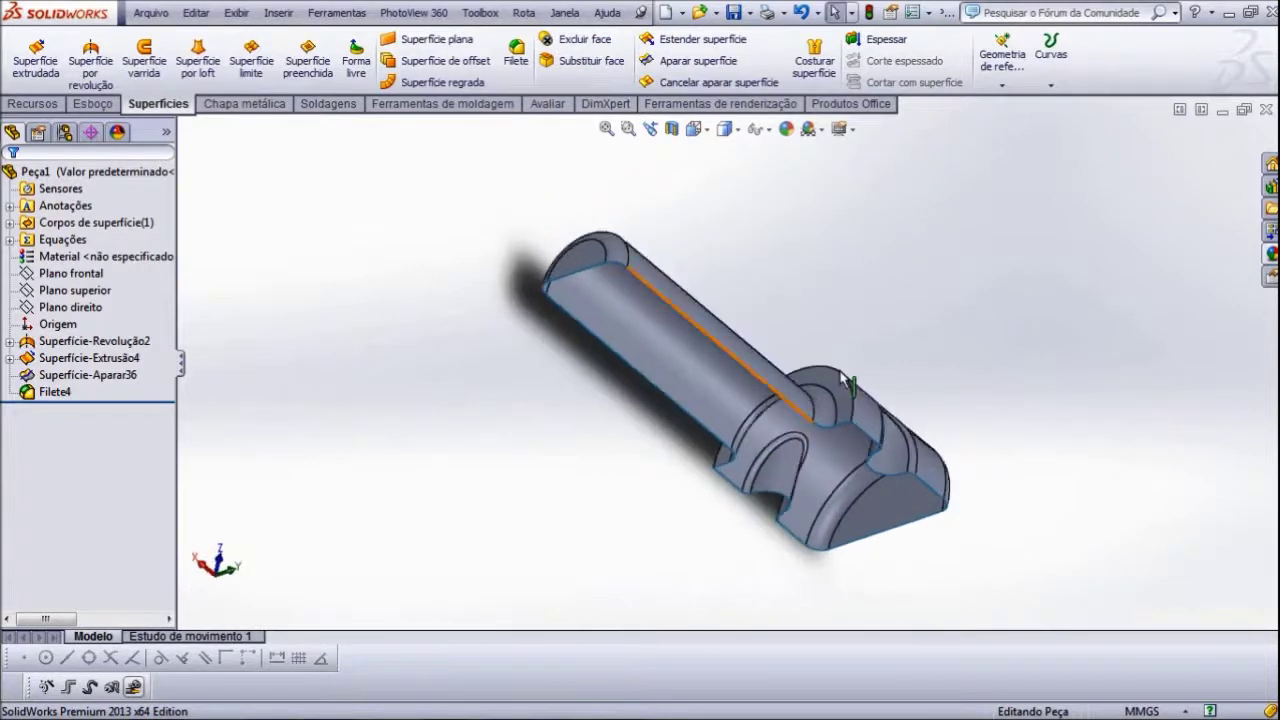
scroll(723, 491, "down", 2)
scroll(680, 425, "down", 2)
mouse_move(680, 425)
middle_mouse_down()
mouse_move(663, 323)
mouse_move(646, 366)
mouse_move(503, 497)
mouse_move(360, 451)
mouse_move(297, 517)
mouse_move(529, 460)
mouse_move(745, 319)
mouse_move(723, 457)
mouse_move(737, 477)
middle_mouse_up()
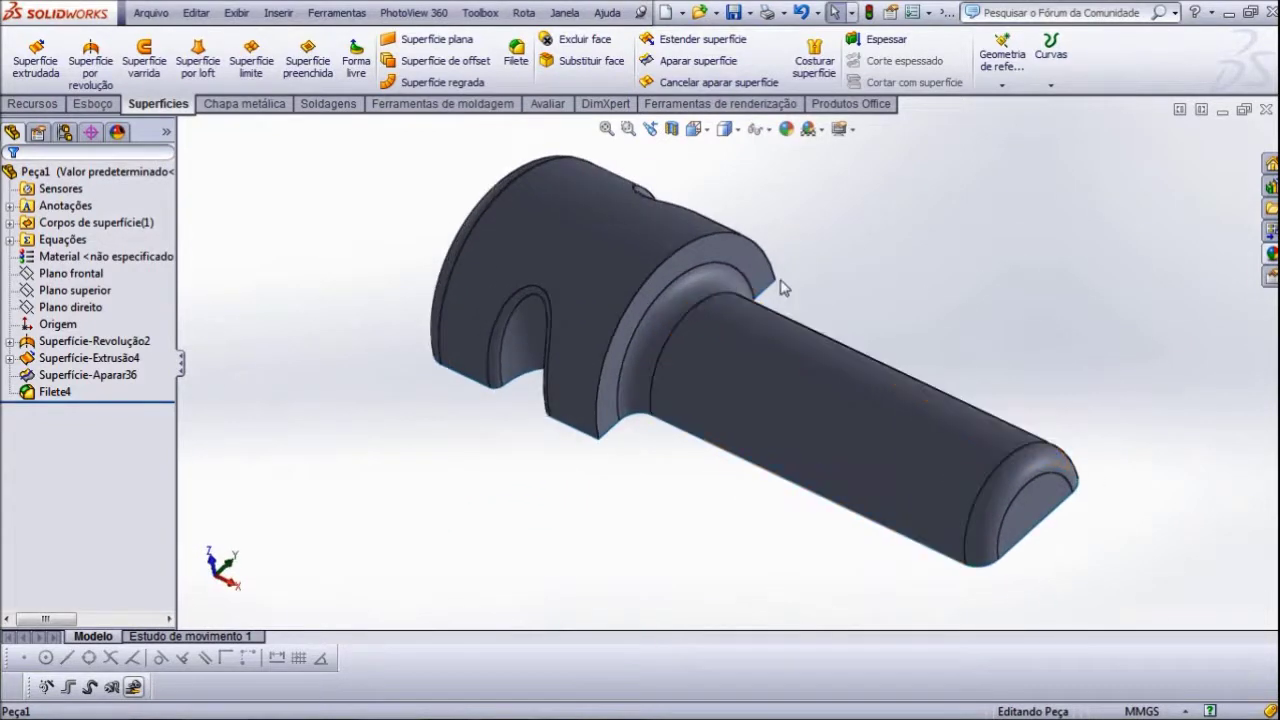
scroll(558, 360, "down", 3)
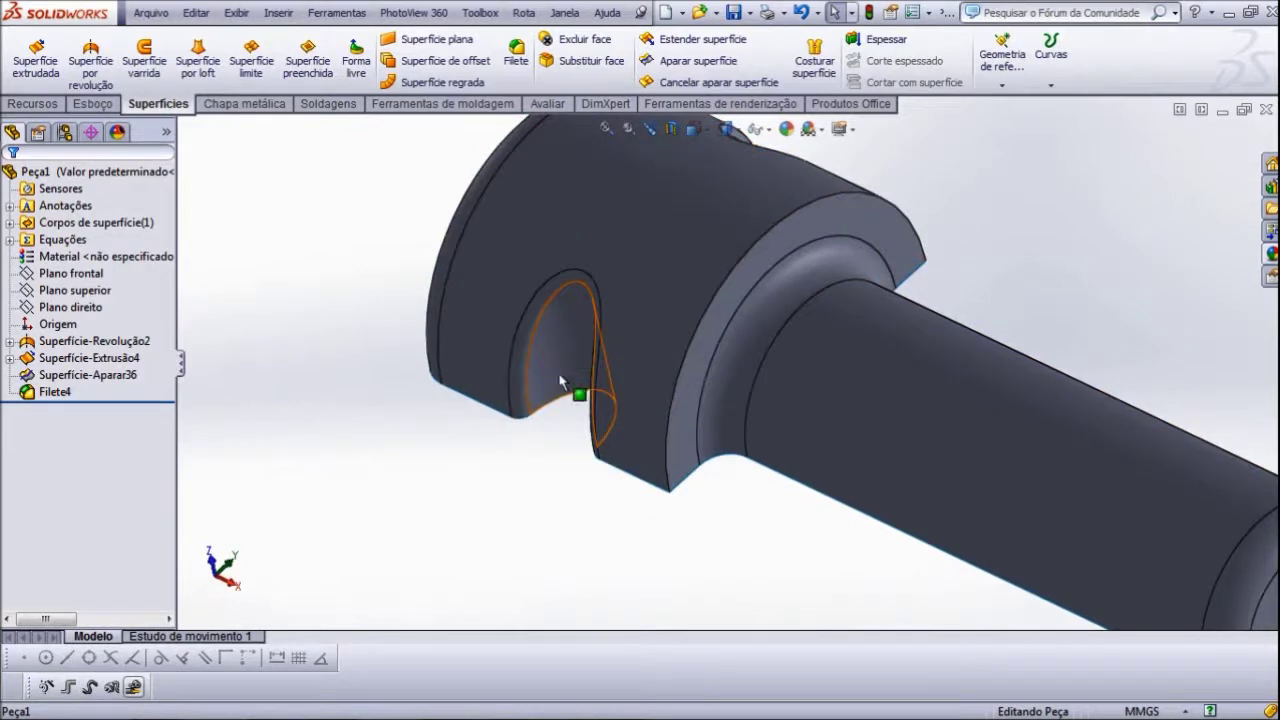
scroll(600, 345, "up", 2)
scroll(663, 351, "up", 2)
scroll(870, 355, "down", 1)
scroll(850, 395, "up", 1)
scroll(840, 390, "down", 1)
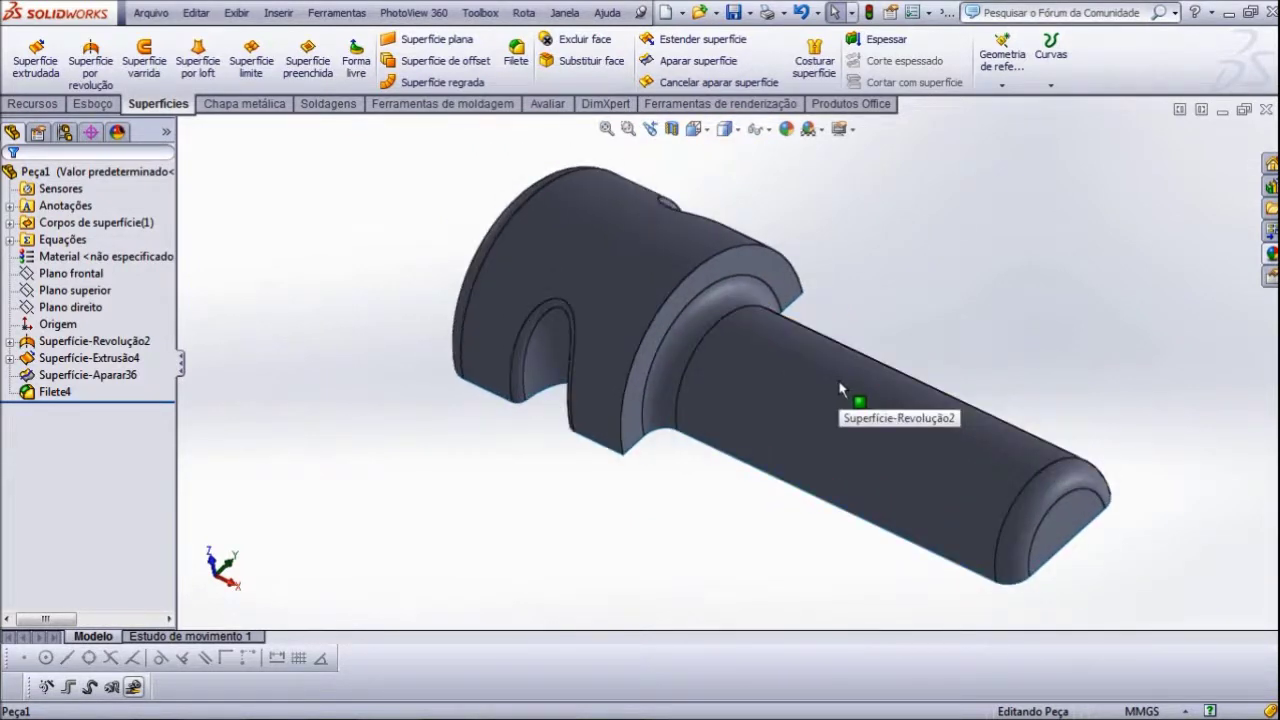
scroll(840, 390, "up", 1)
scroll(840, 395, "down", 1)
scroll(808, 354, "up", 1)
scroll(795, 343, "down", 1)
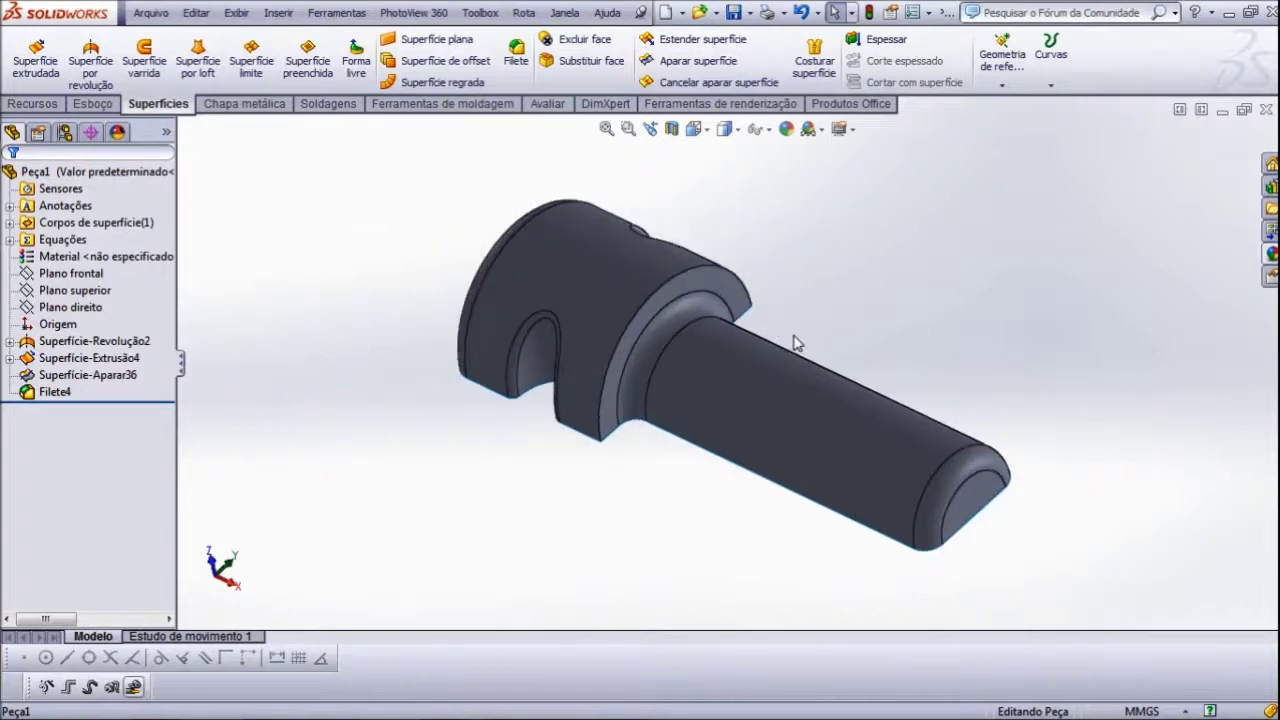
scroll(795, 343, "down", 1)
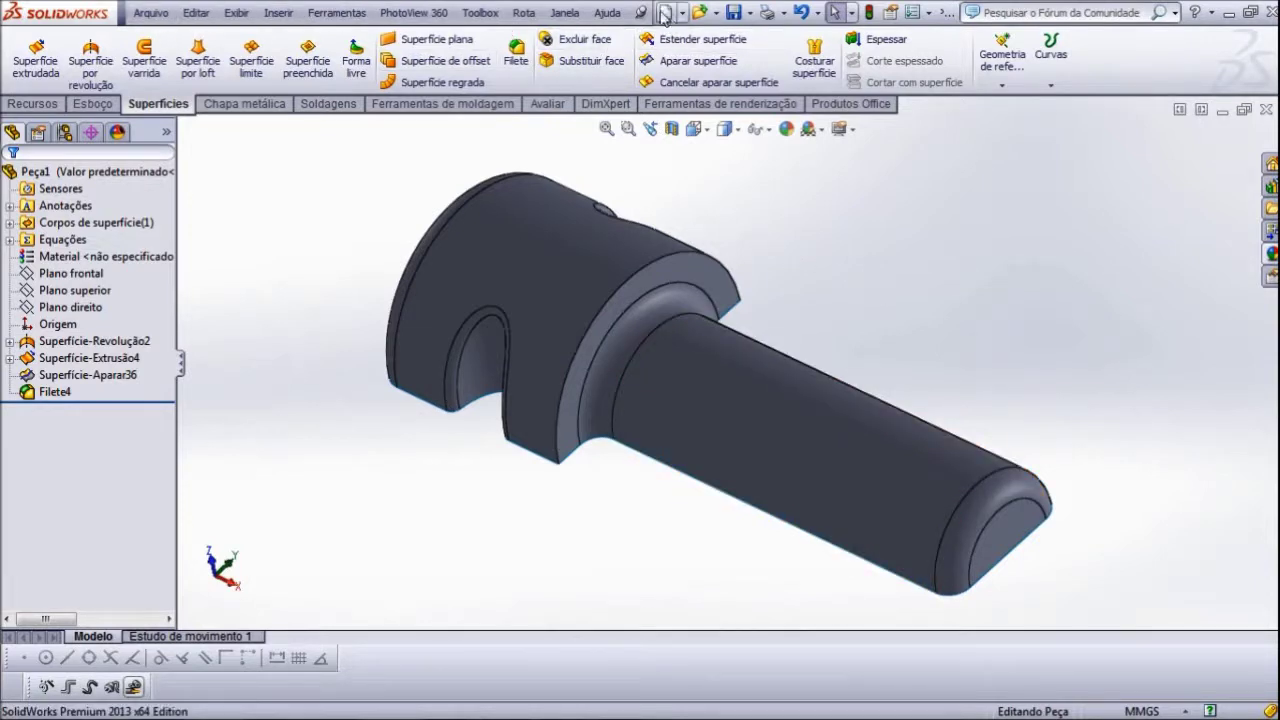
- Create a new part, select Plano superior and view it from the top (Superior)
left_click(663, 13)
left_click(722, 456)
left_click(93, 276)
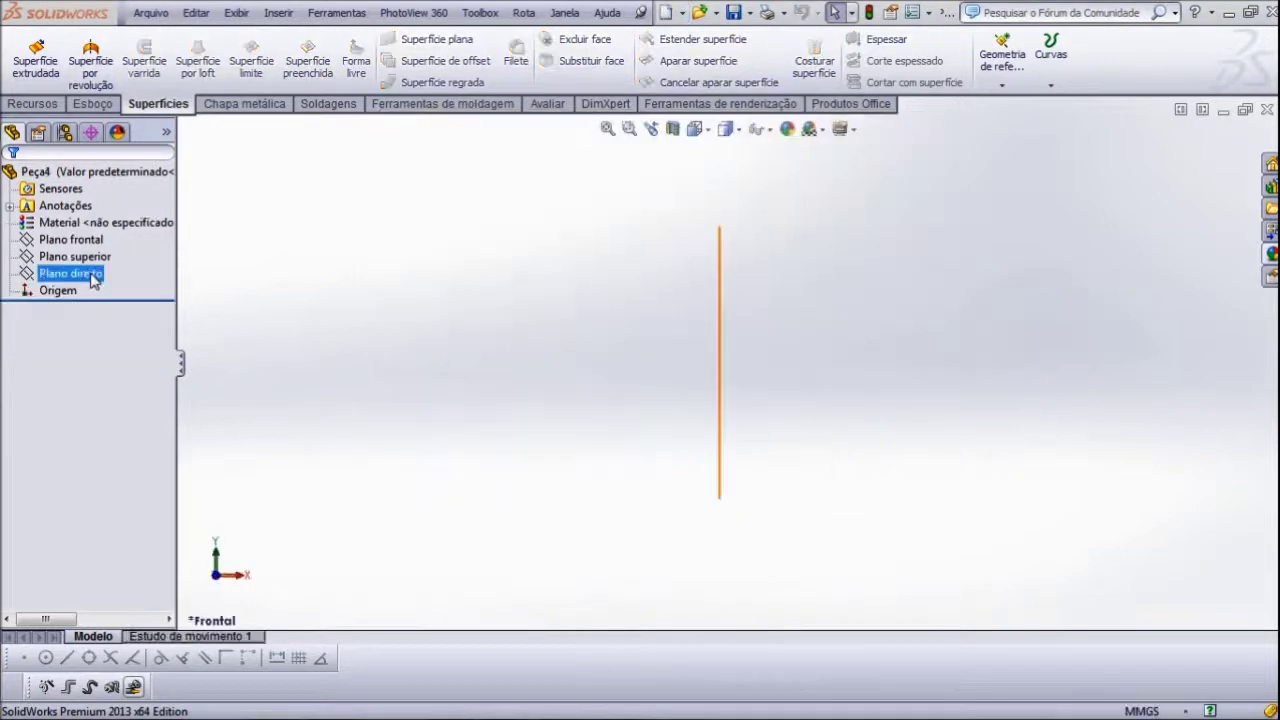
left_click(86, 259)
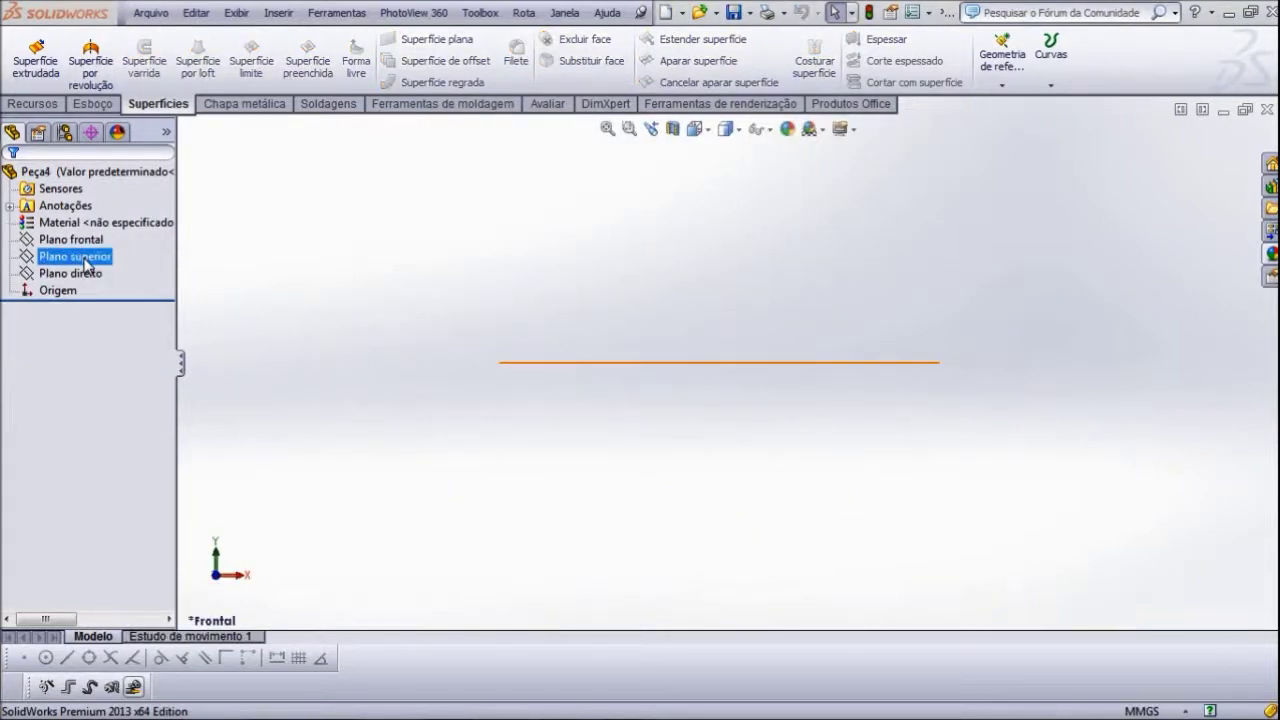
left_click(708, 138)
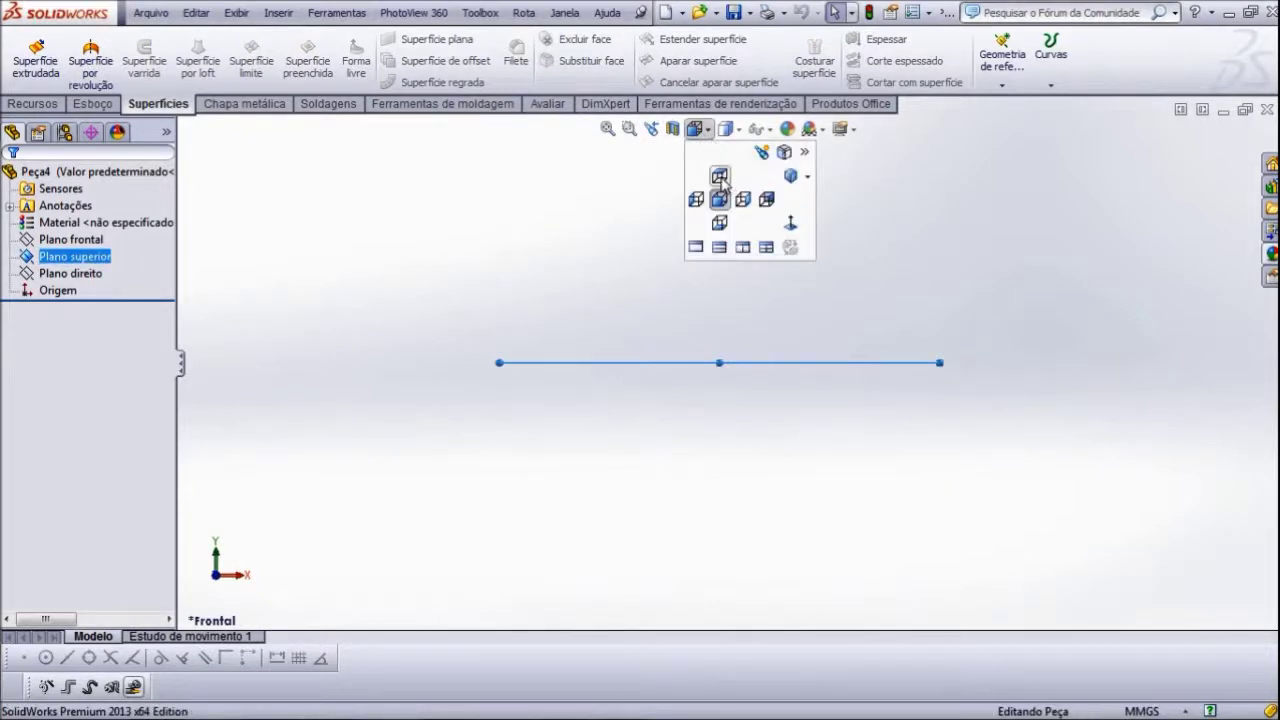
left_click(719, 177)
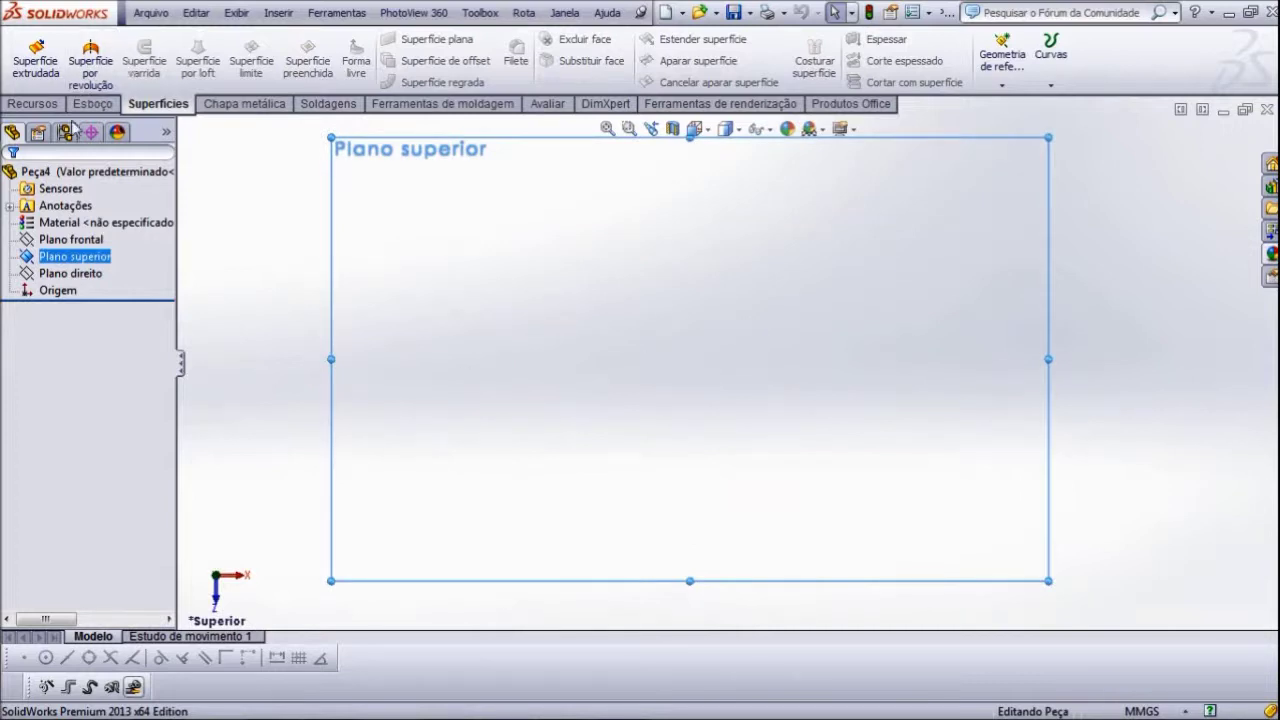
- Start a Line sketch on Plano superior from the Esboço tab
left_click(92, 104)
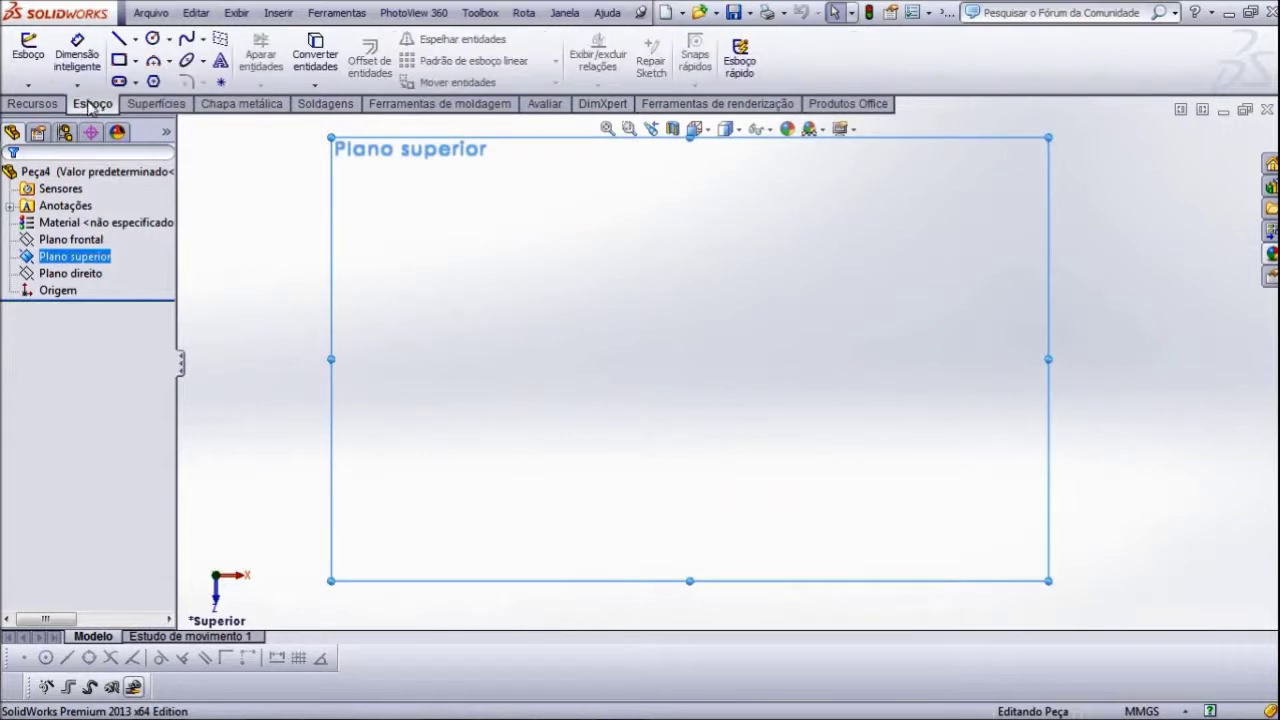
left_click(118, 38)
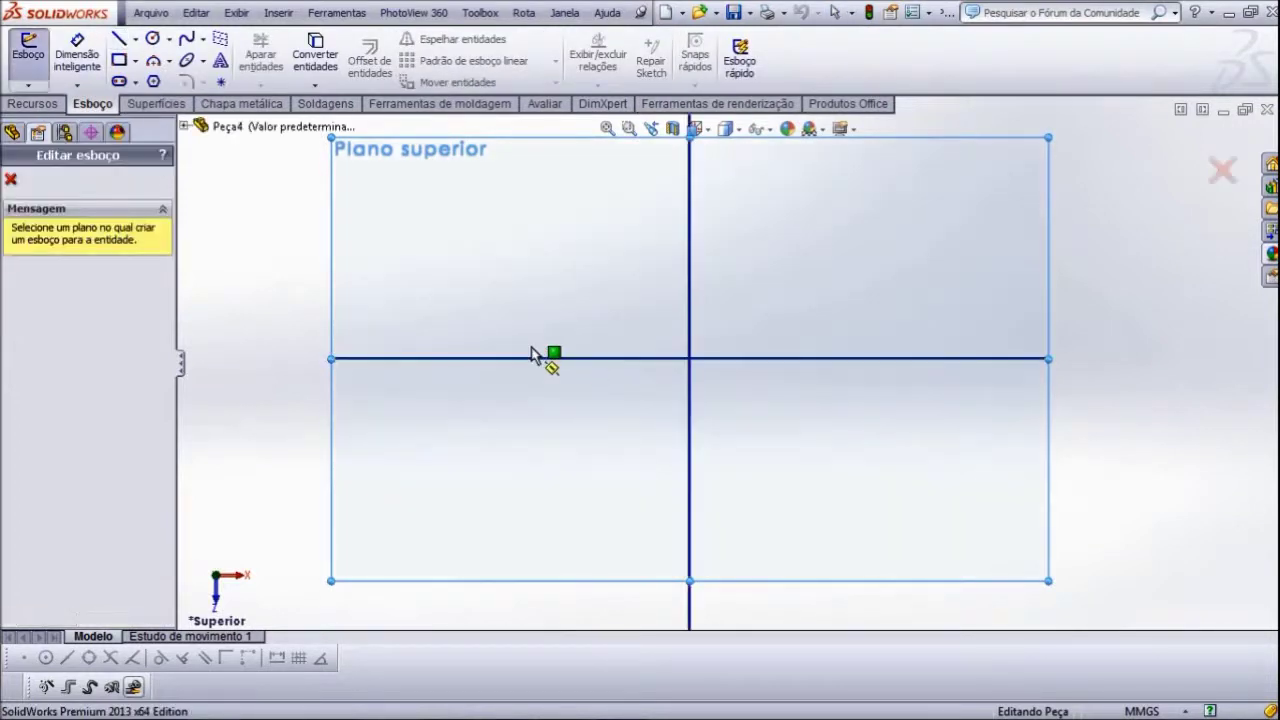
left_click(10, 179)
left_click(75, 256)
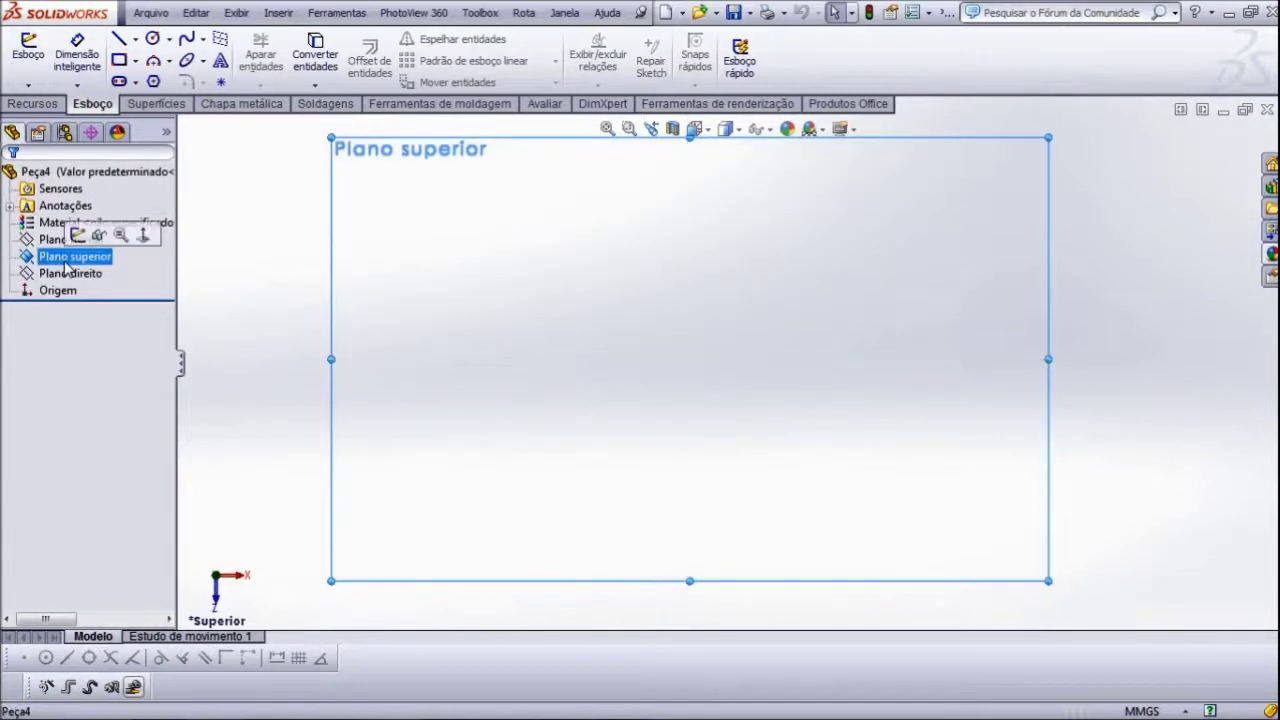
left_click(118, 38)
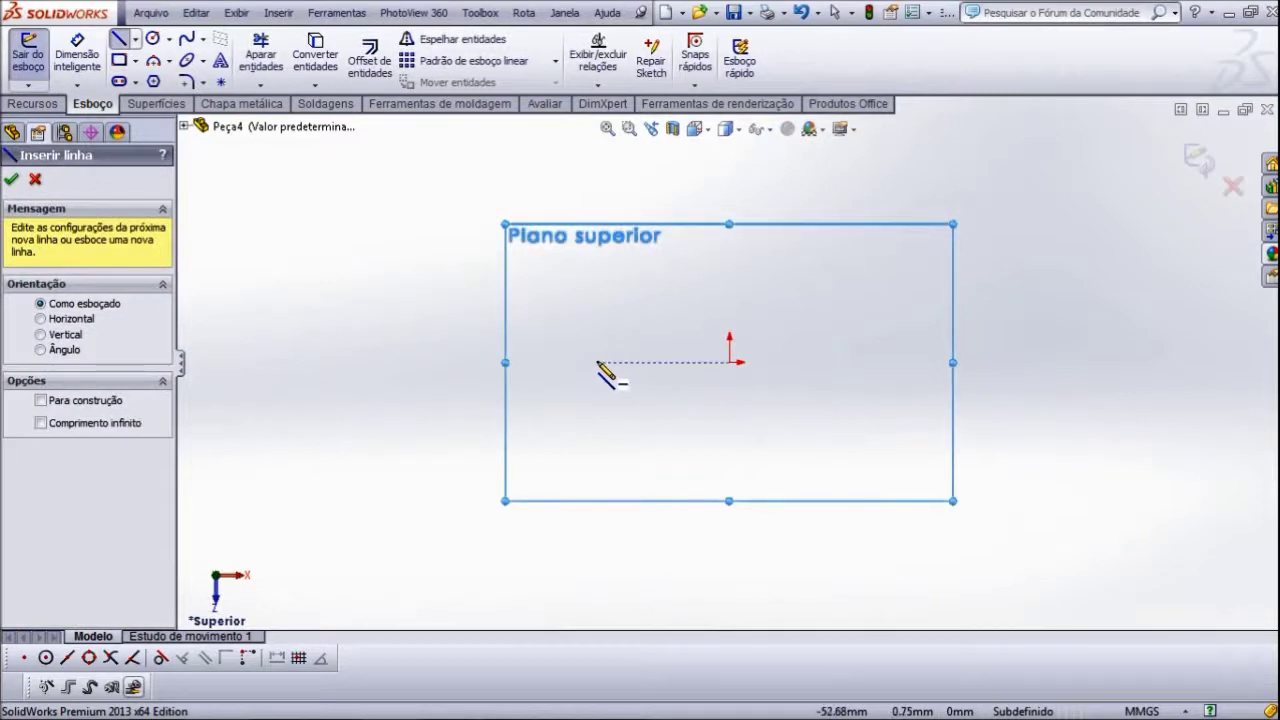
- Draw a horizontal base line through the origin and end the chain
left_click(597, 362)
left_click(908, 360)
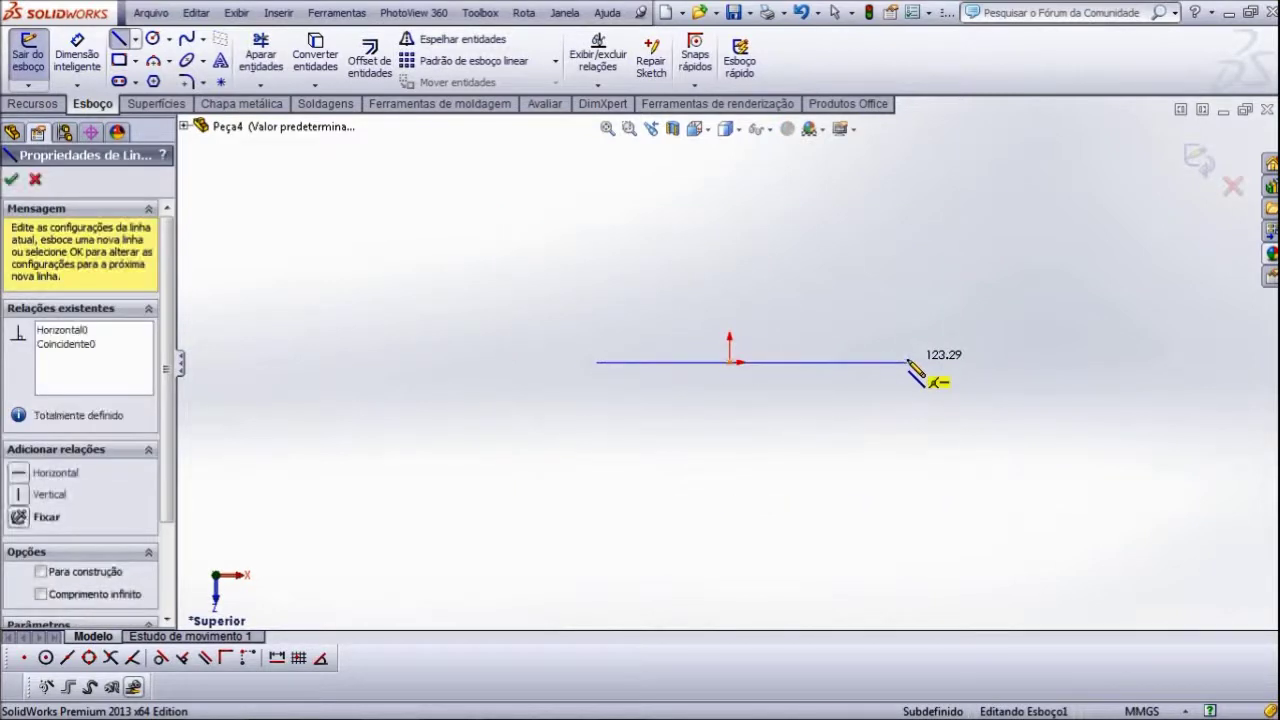
right_click(893, 310)
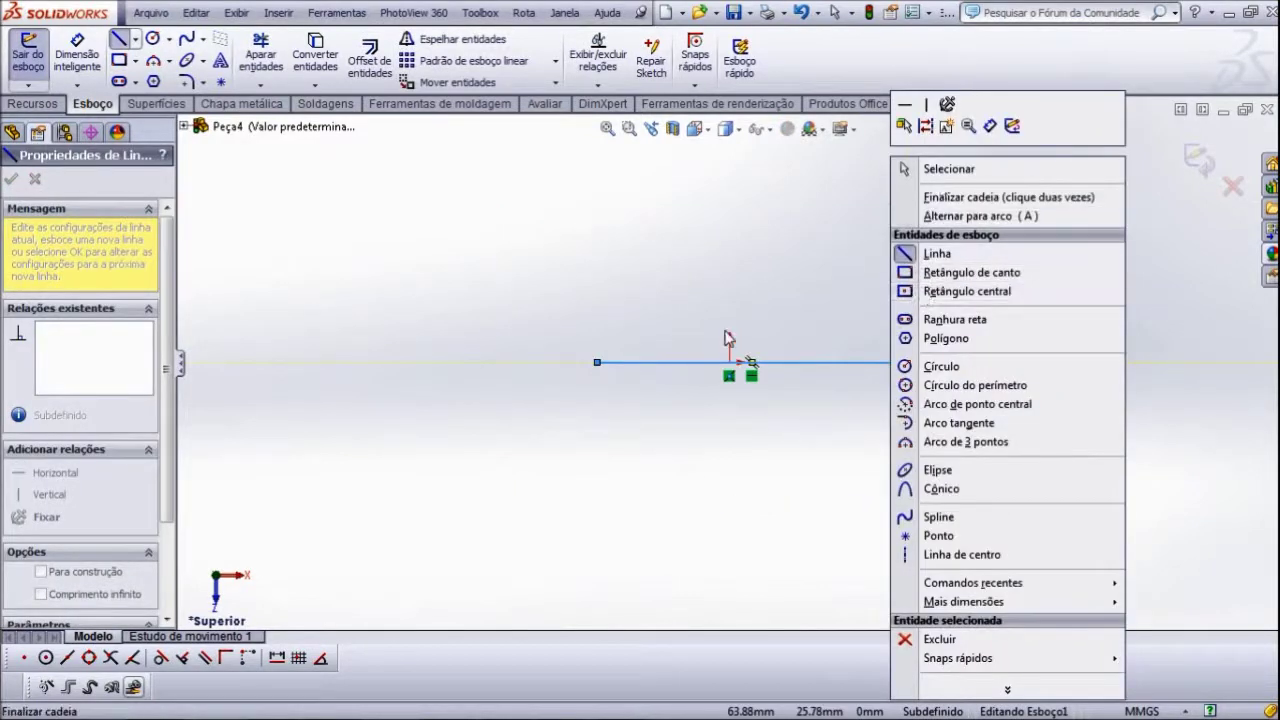
left_click(935, 170)
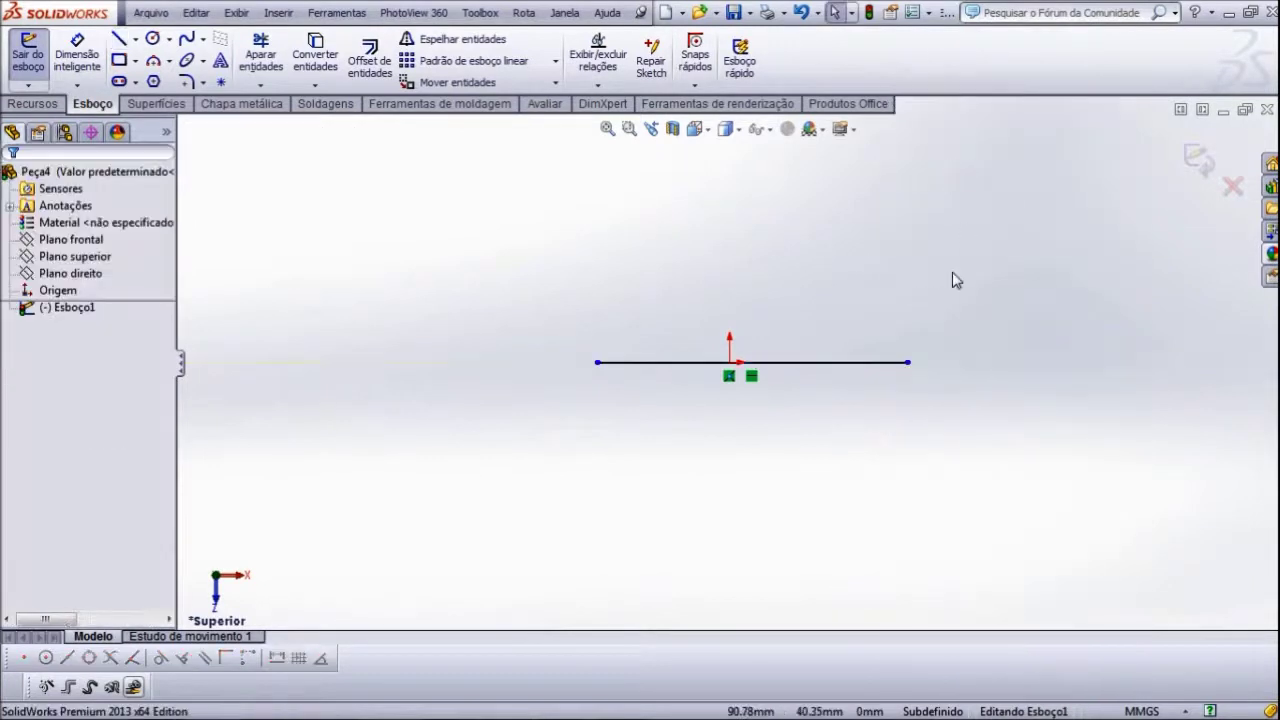
- Draw the stepped outline: left side up, top edge, step down, lower right edge, back to the base
left_click(119, 39)
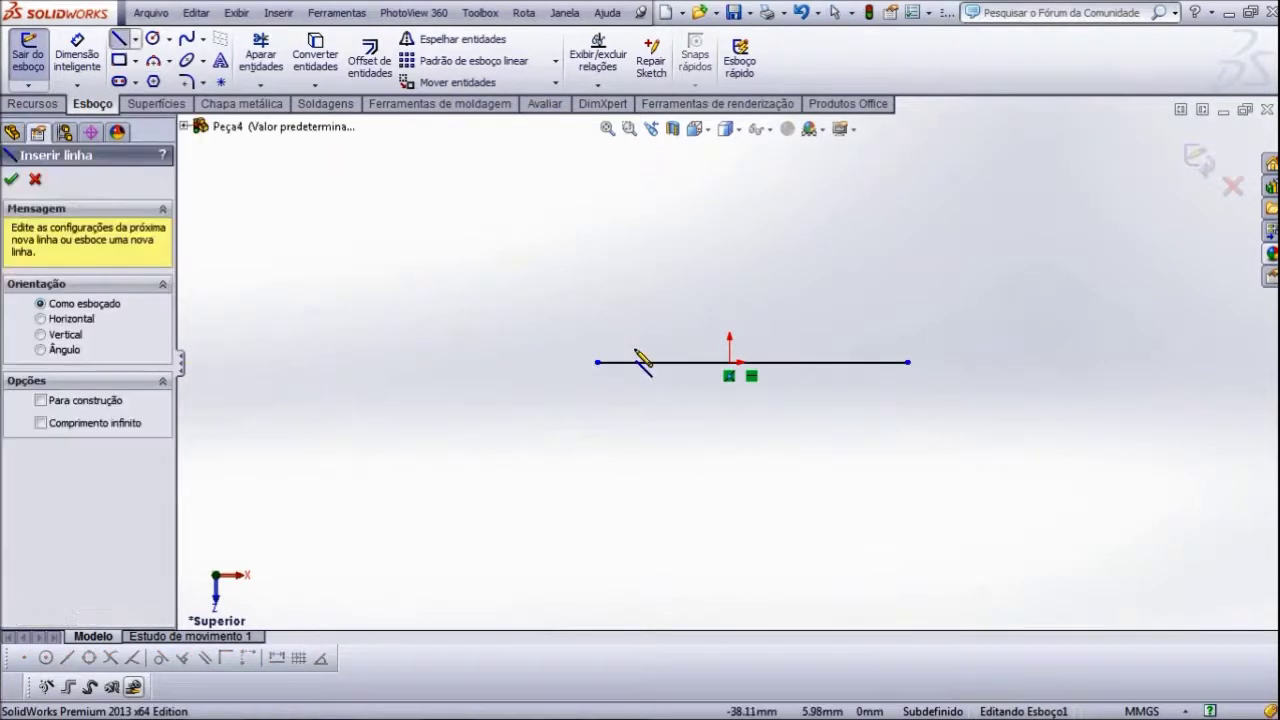
left_click(598, 362)
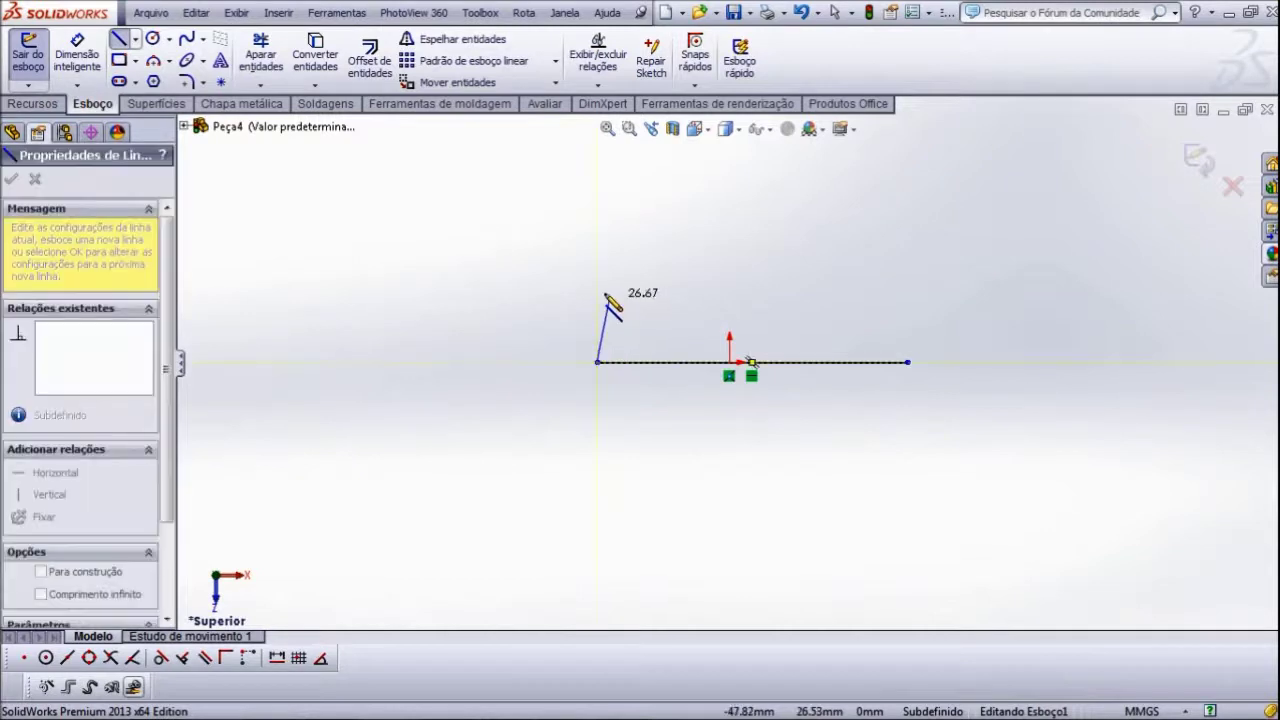
left_click(598, 260)
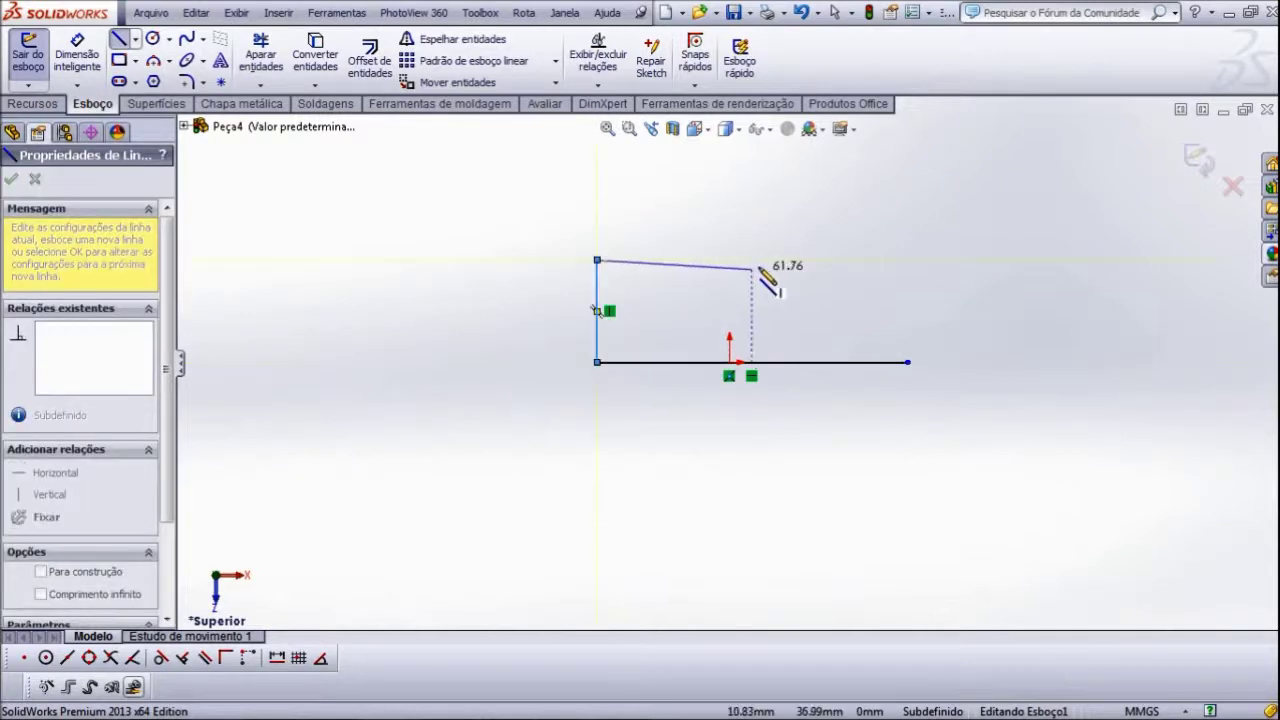
left_click(729, 260)
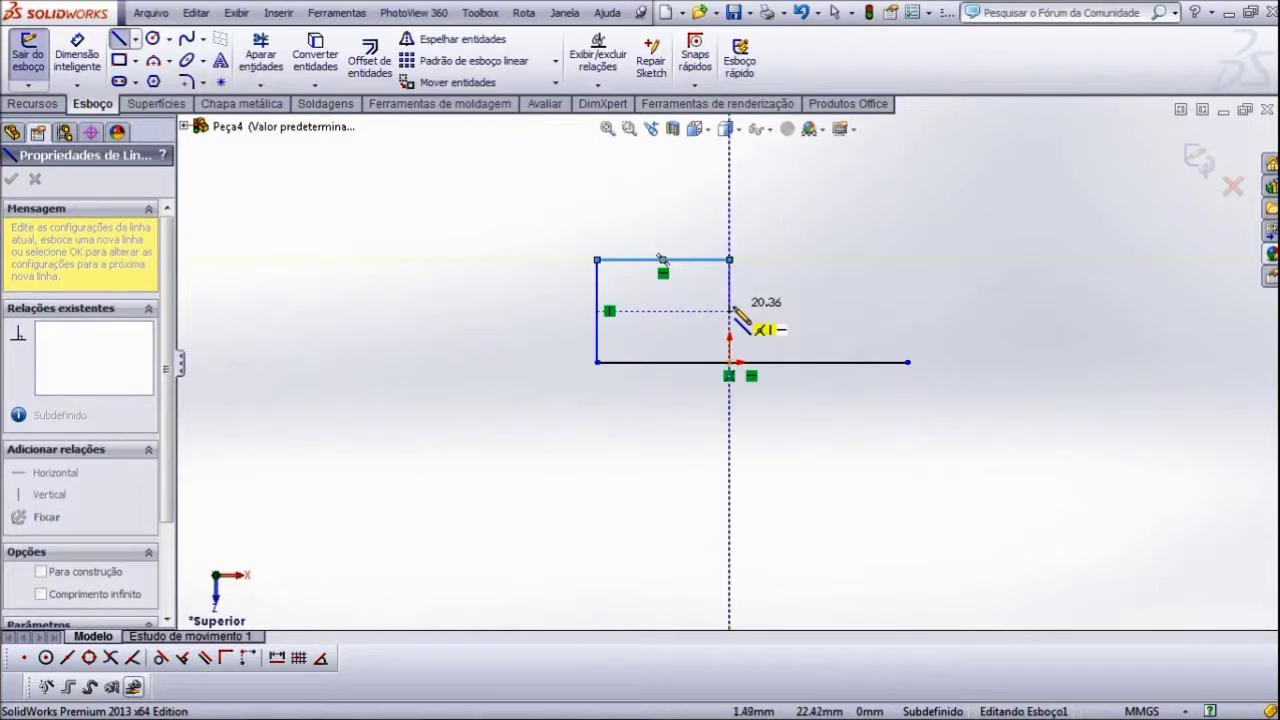
left_click(729, 311)
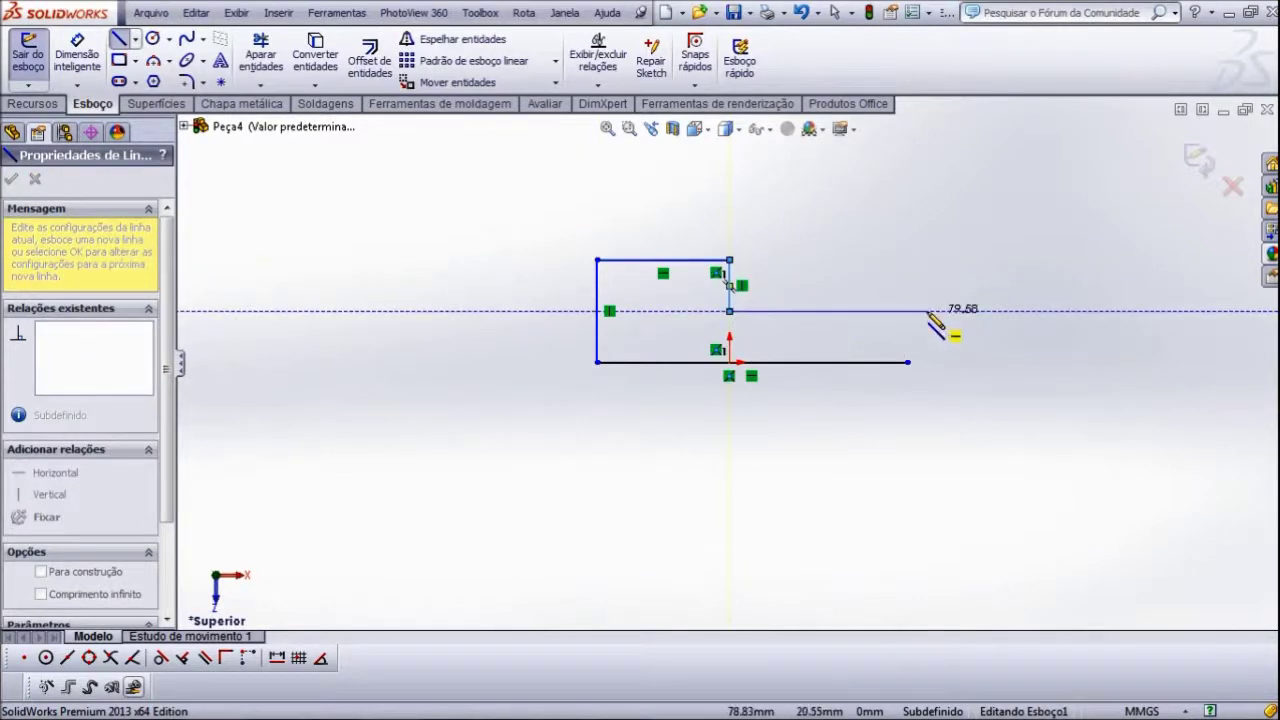
left_click(907, 311)
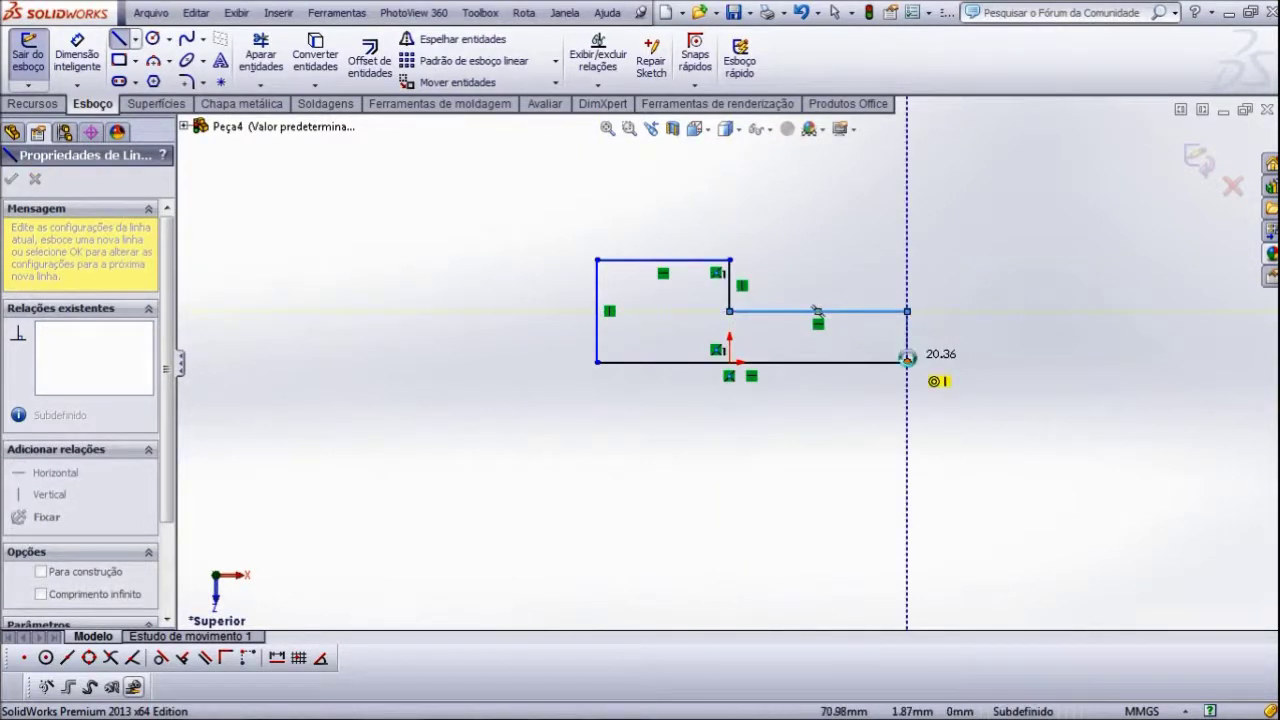
left_click(907, 362)
right_click(910, 364)
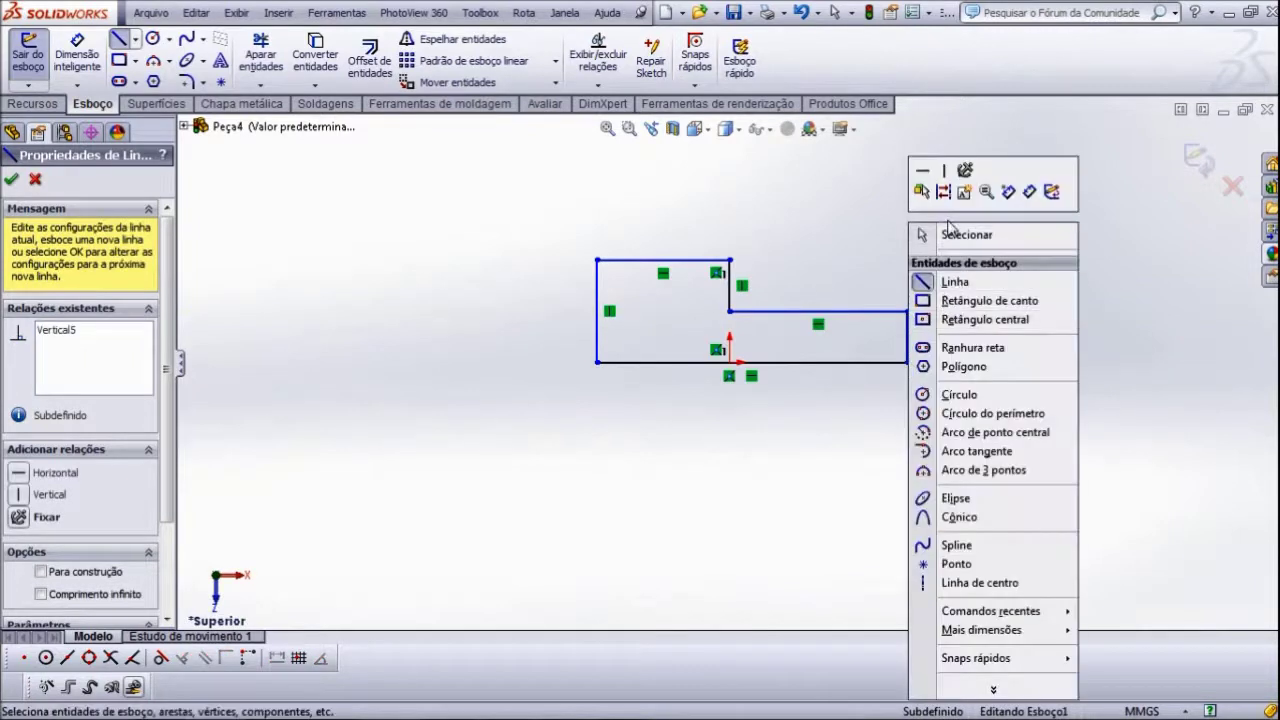
left_click(955, 235)
scroll(810, 288, "down", 2)
scroll(812, 292, "down", 1)
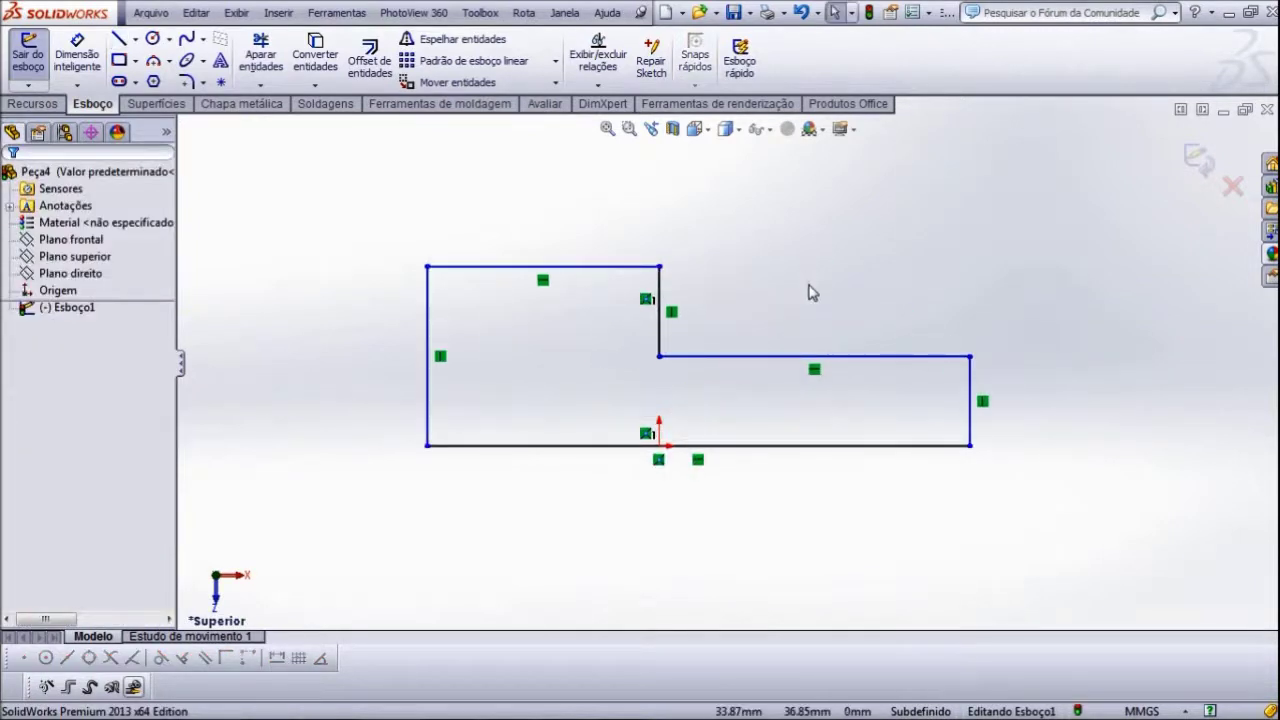
left_click(77, 55)
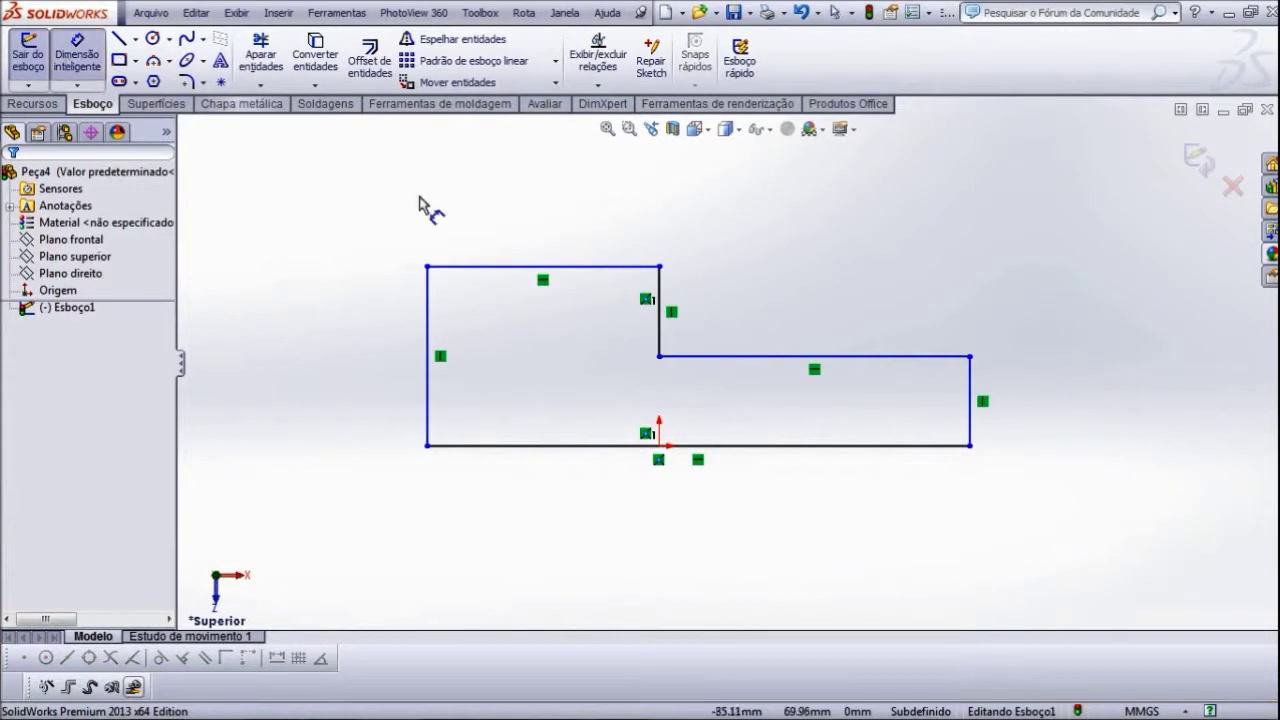
- Dimension the lower right edge 100, the top edge 50 and the left vertical edge 30 mm
left_click(818, 360)
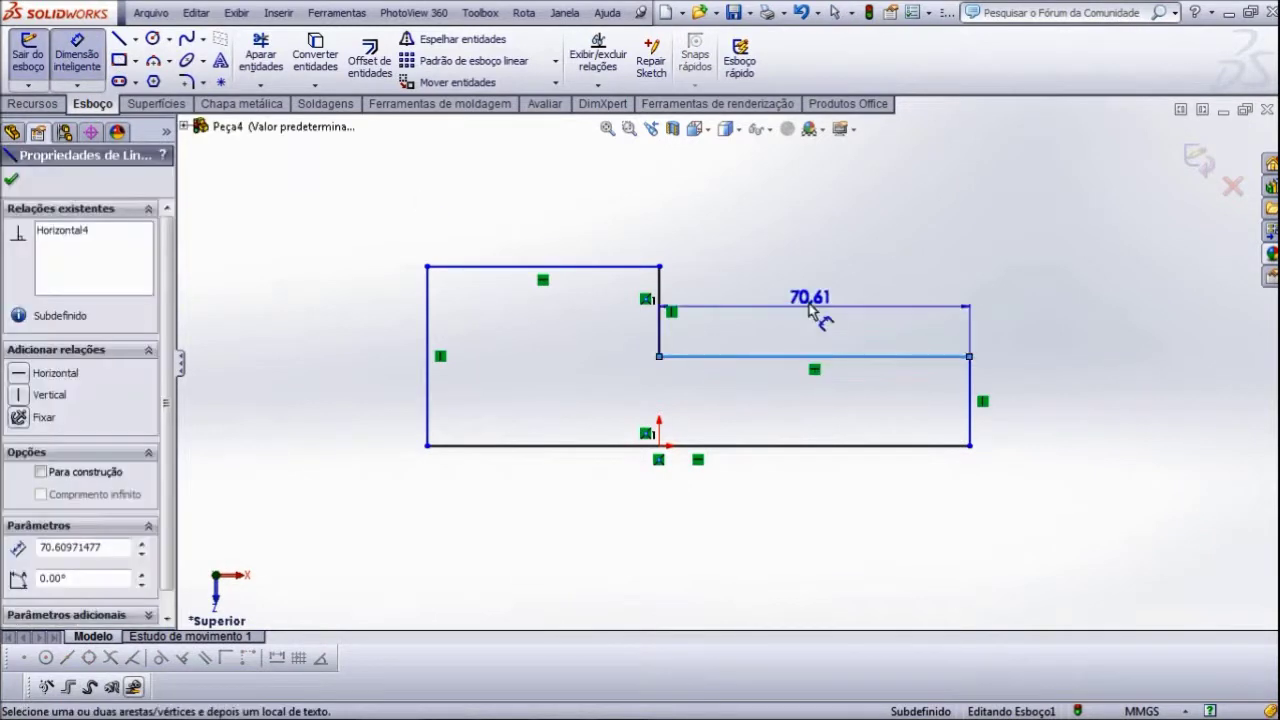
left_click(810, 305)
type("100")
key("Return")
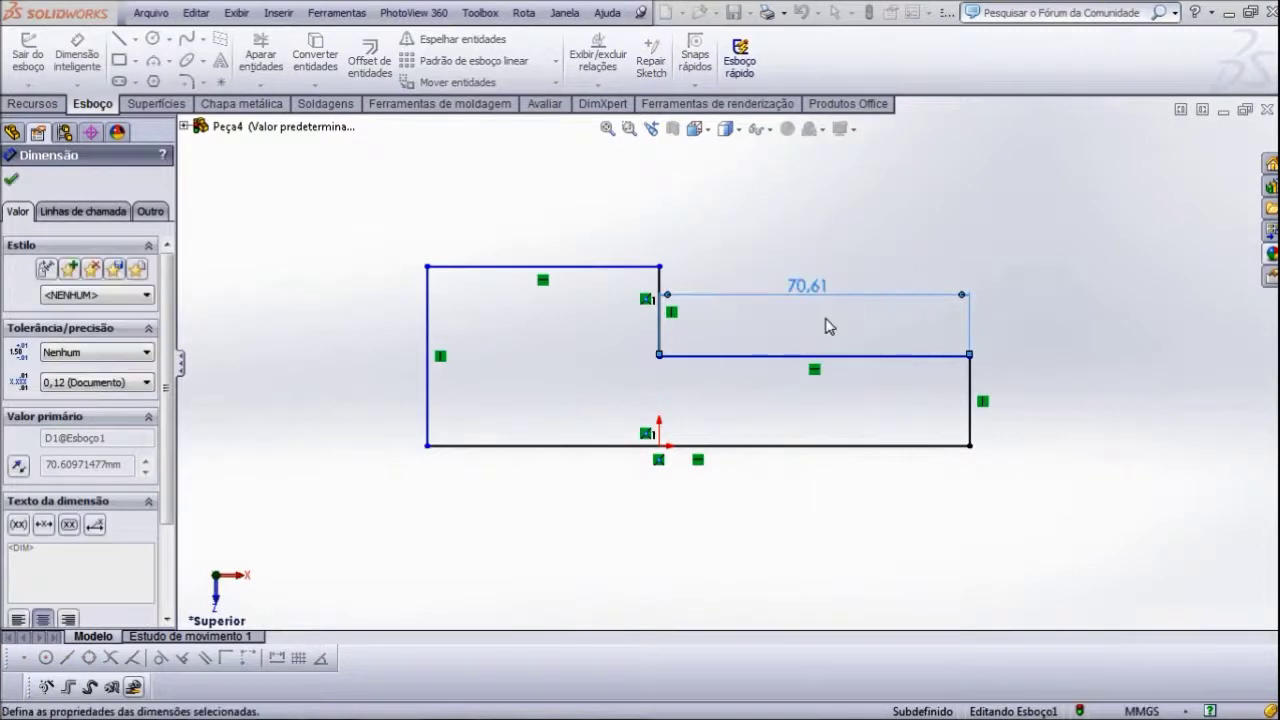
left_click(615, 268)
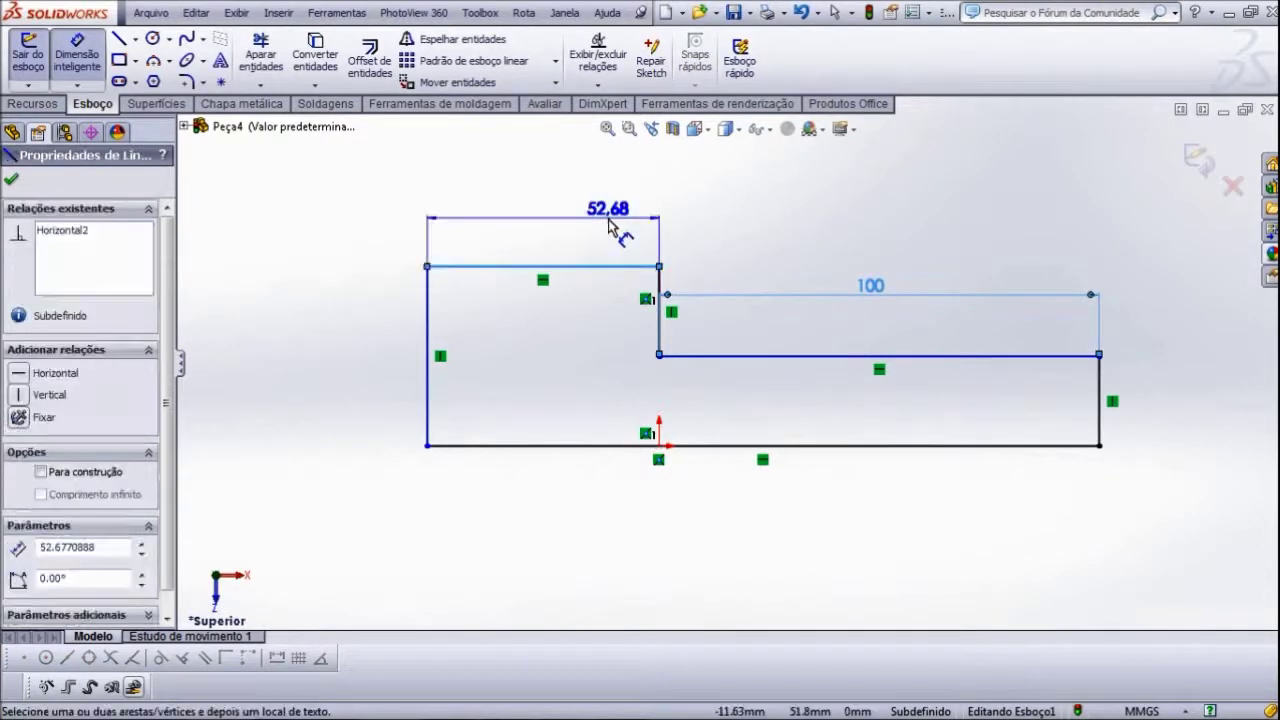
left_click(611, 229)
type("50")
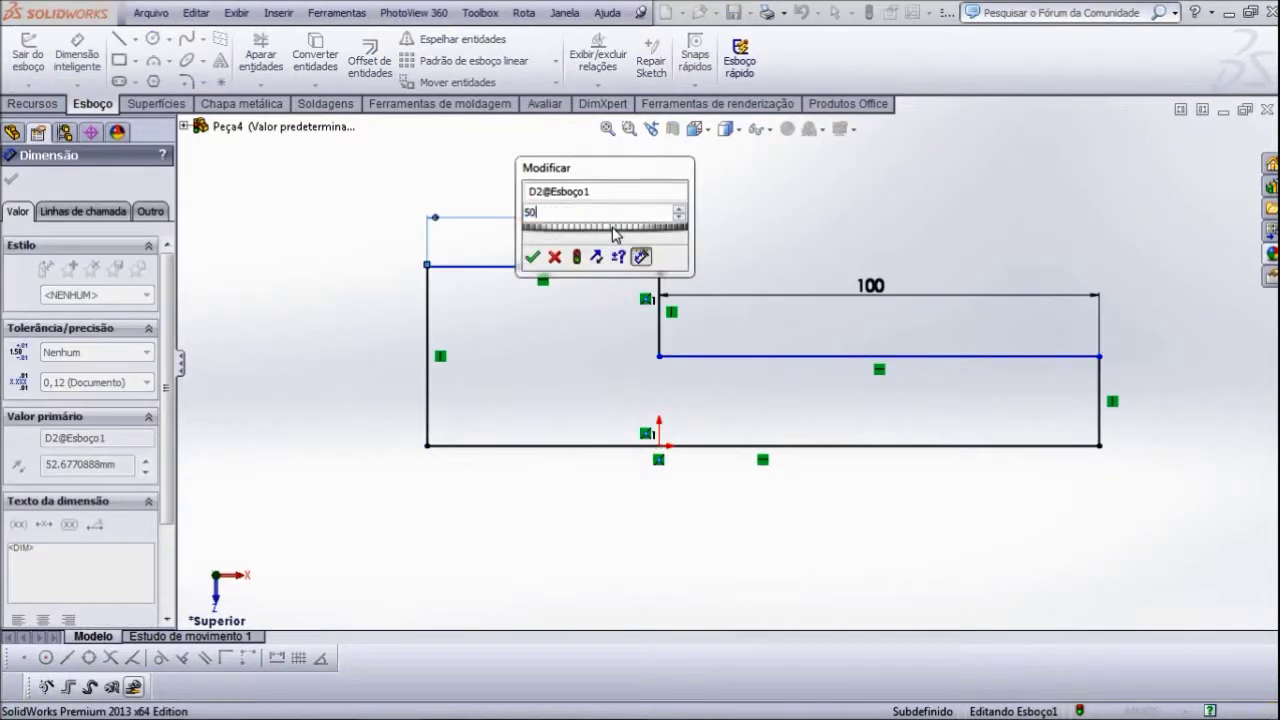
key("Return")
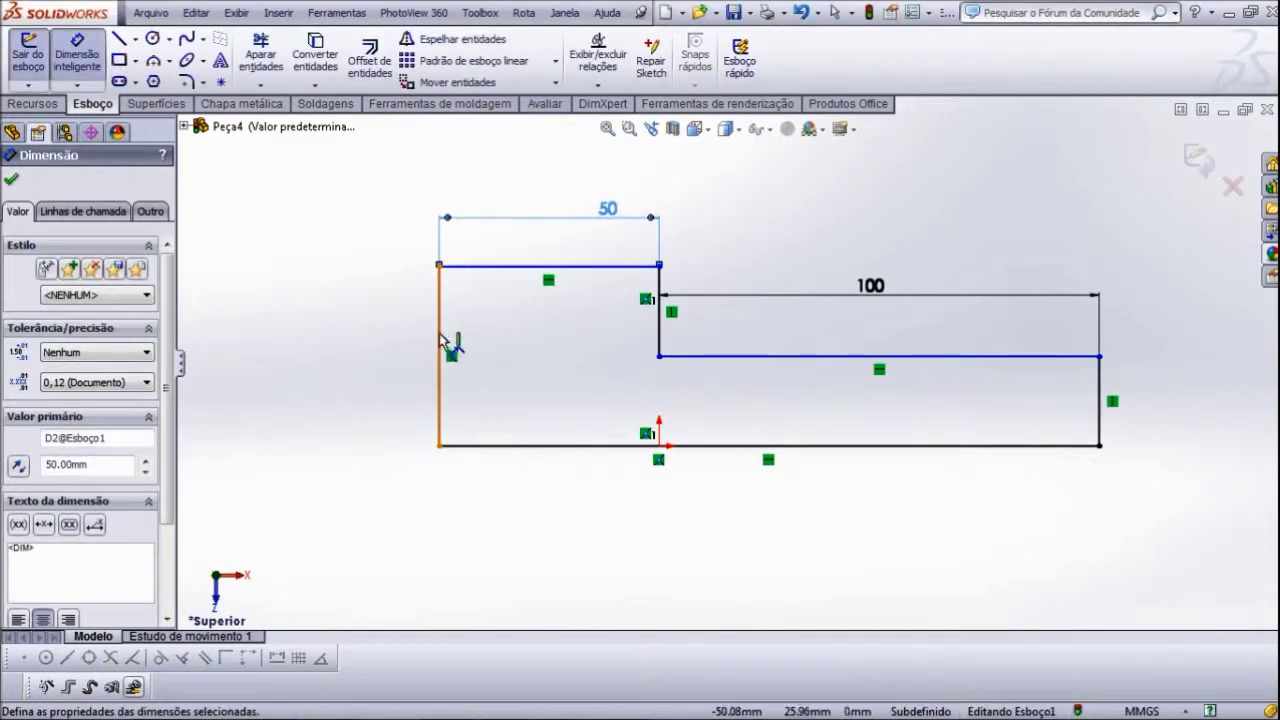
left_click(440, 340)
left_click(360, 345)
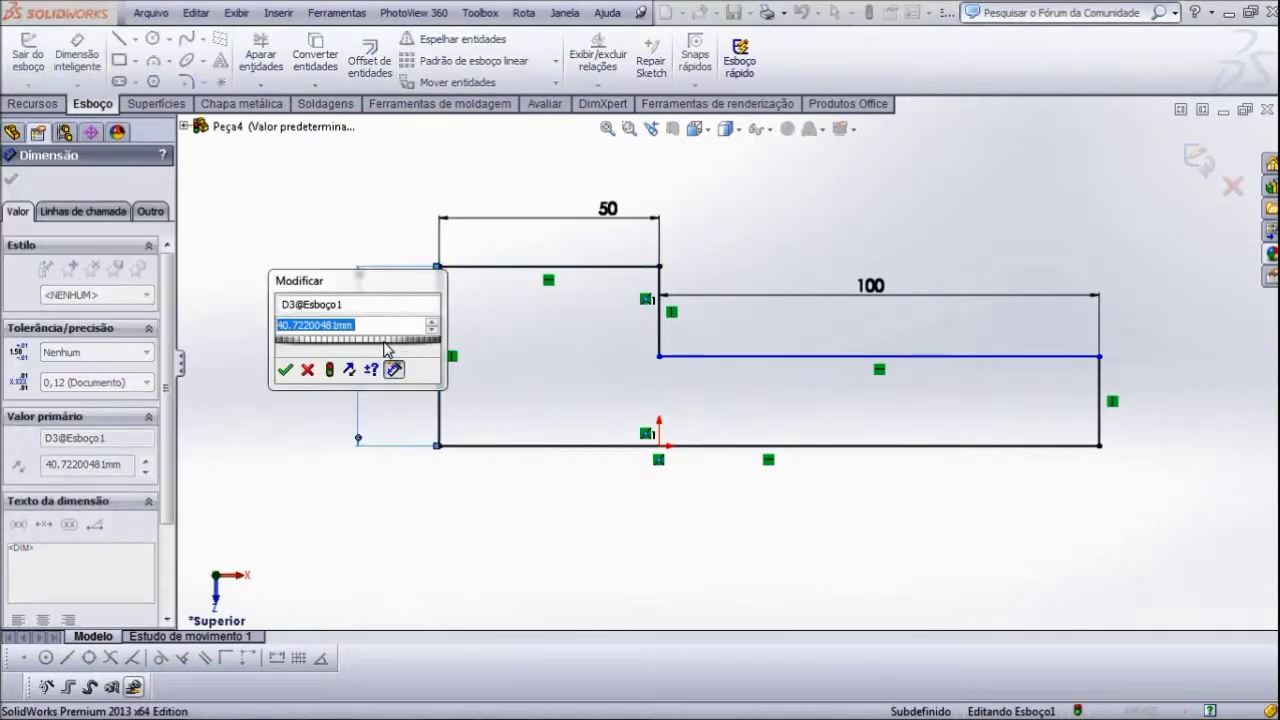
type("30")
key("Return")
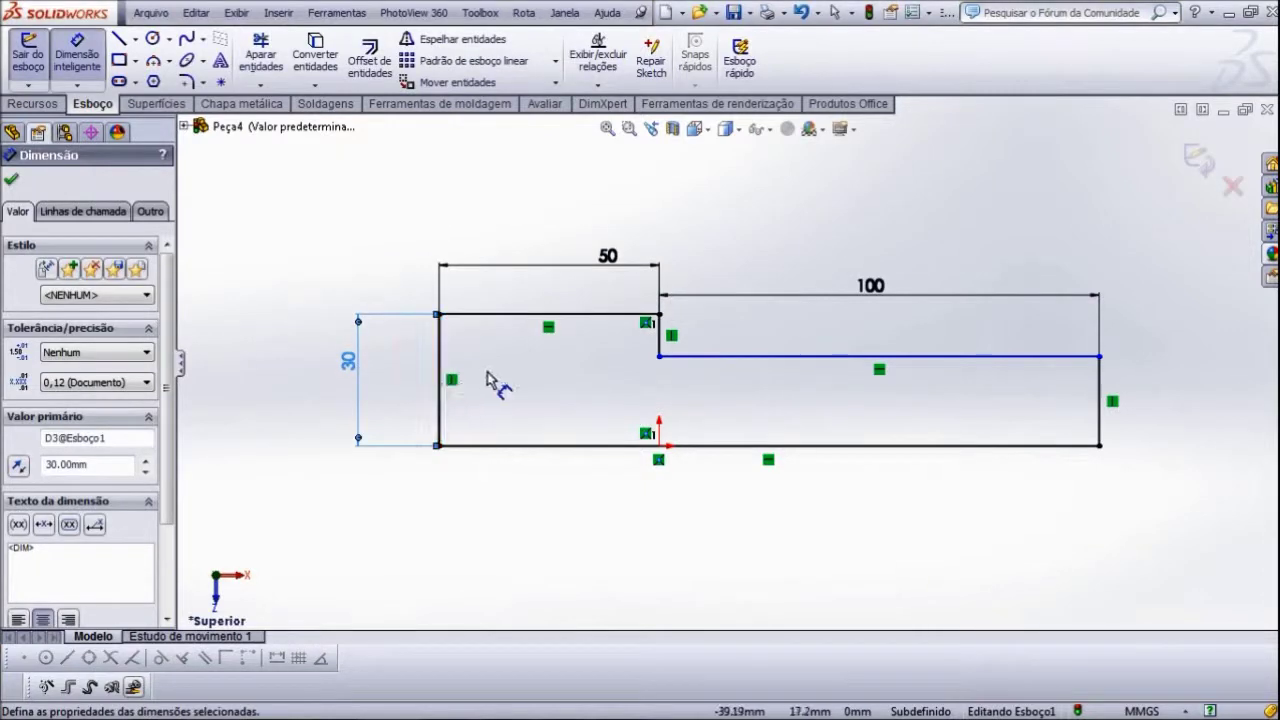
left_click(12, 183)
- Convert the bottom line into construction geometry to serve as the axis
right_click(549, 450)
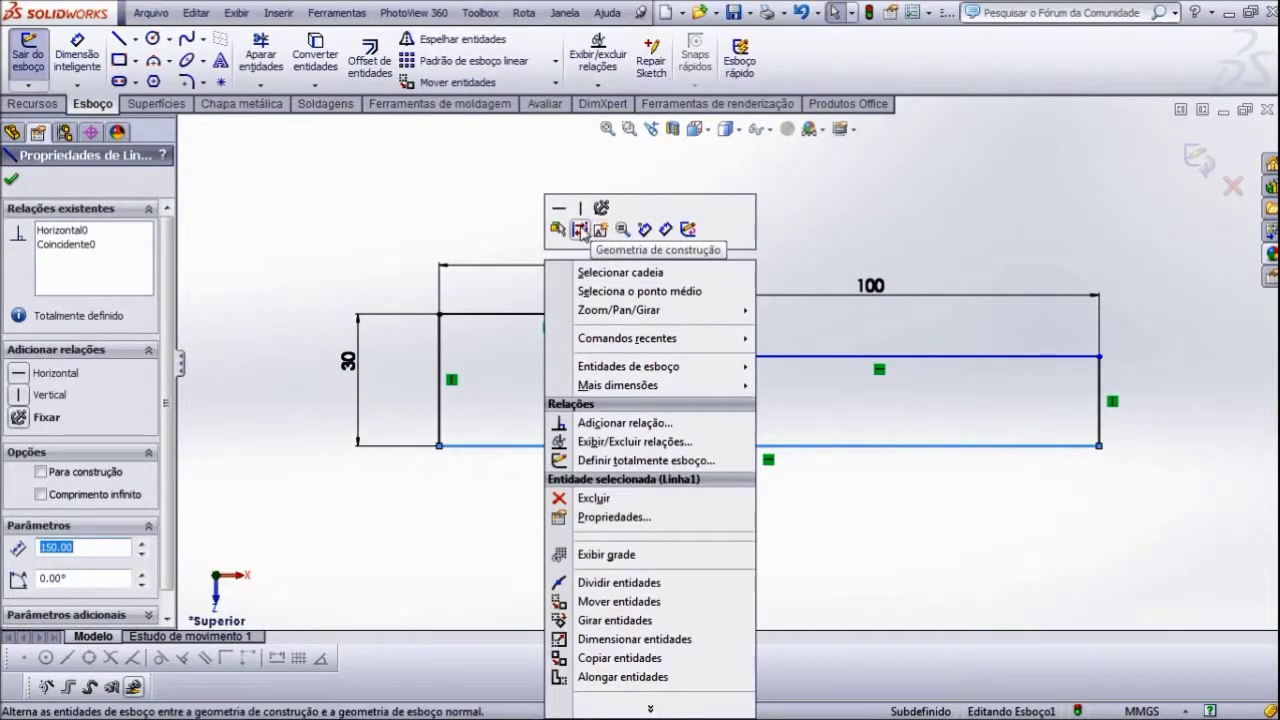
left_click(600, 229)
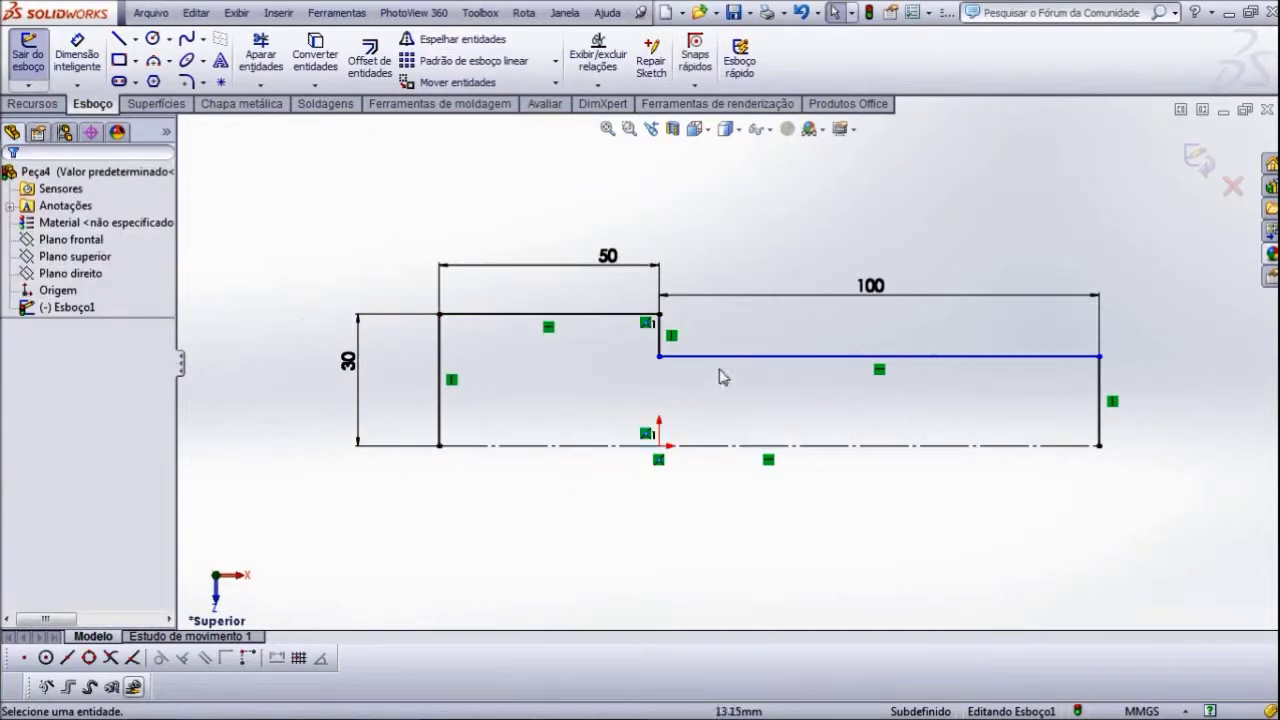
scroll(727, 373, "up", 1)
scroll(725, 373, "up", 1)
scroll(655, 268, "down", 2)
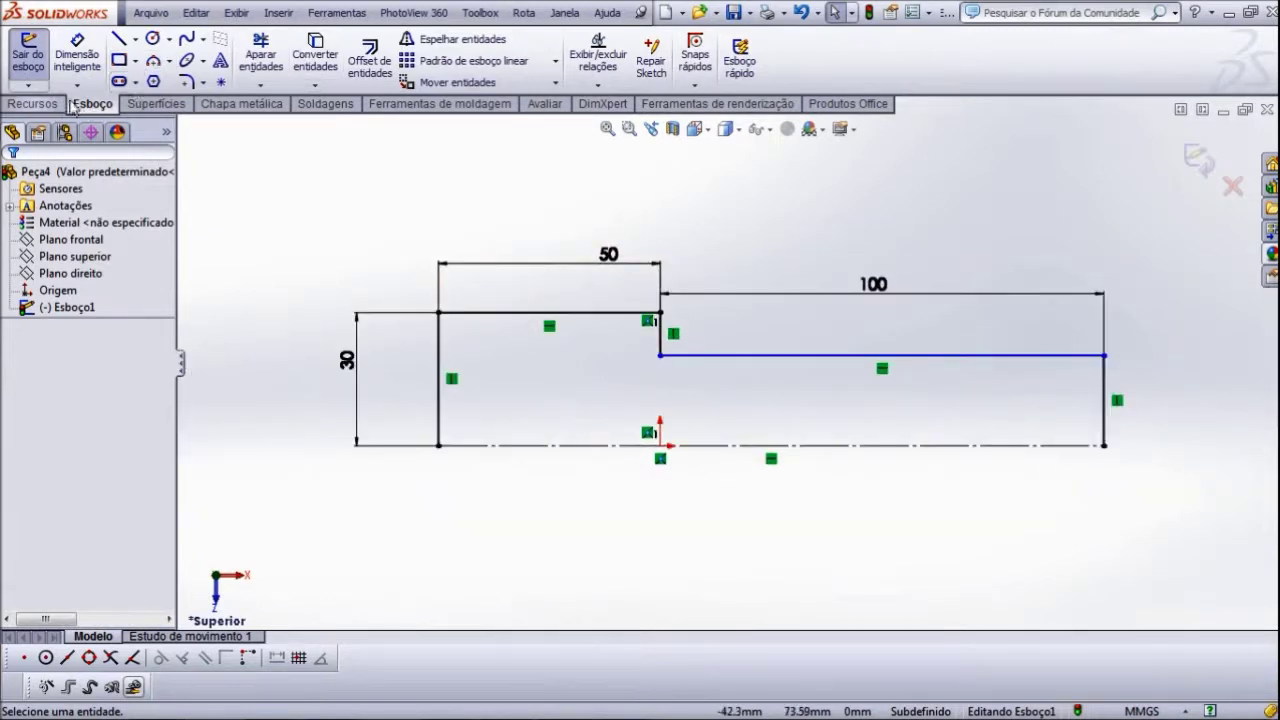
- Start a Sketch Fillet and pick the two lines at the inner step corner
left_click(188, 83)
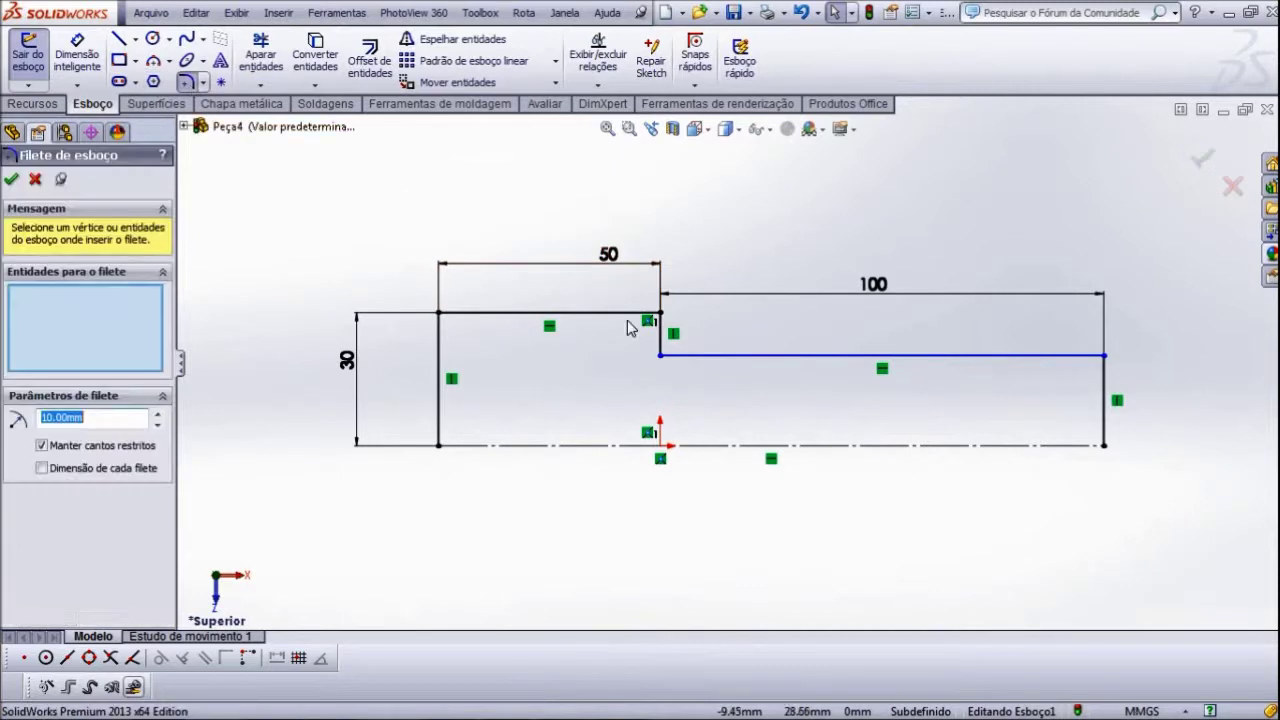
left_click(661, 358)
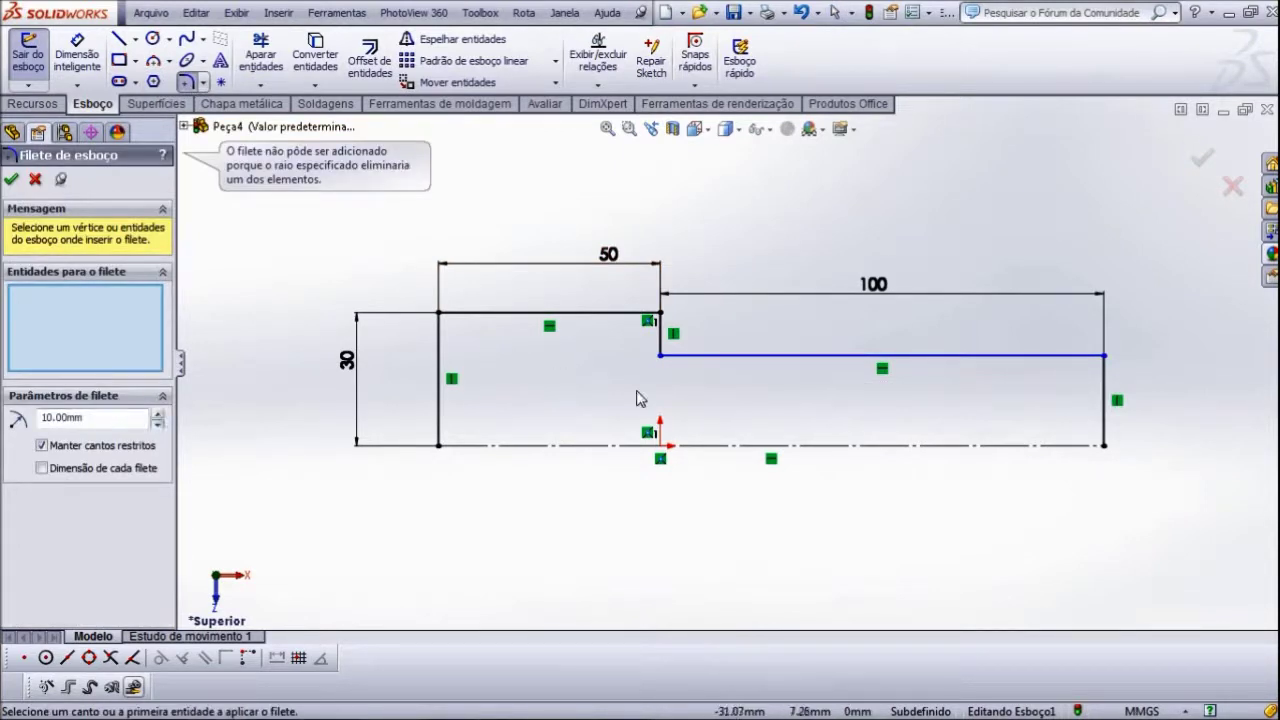
left_click(662, 356)
left_click(668, 356)
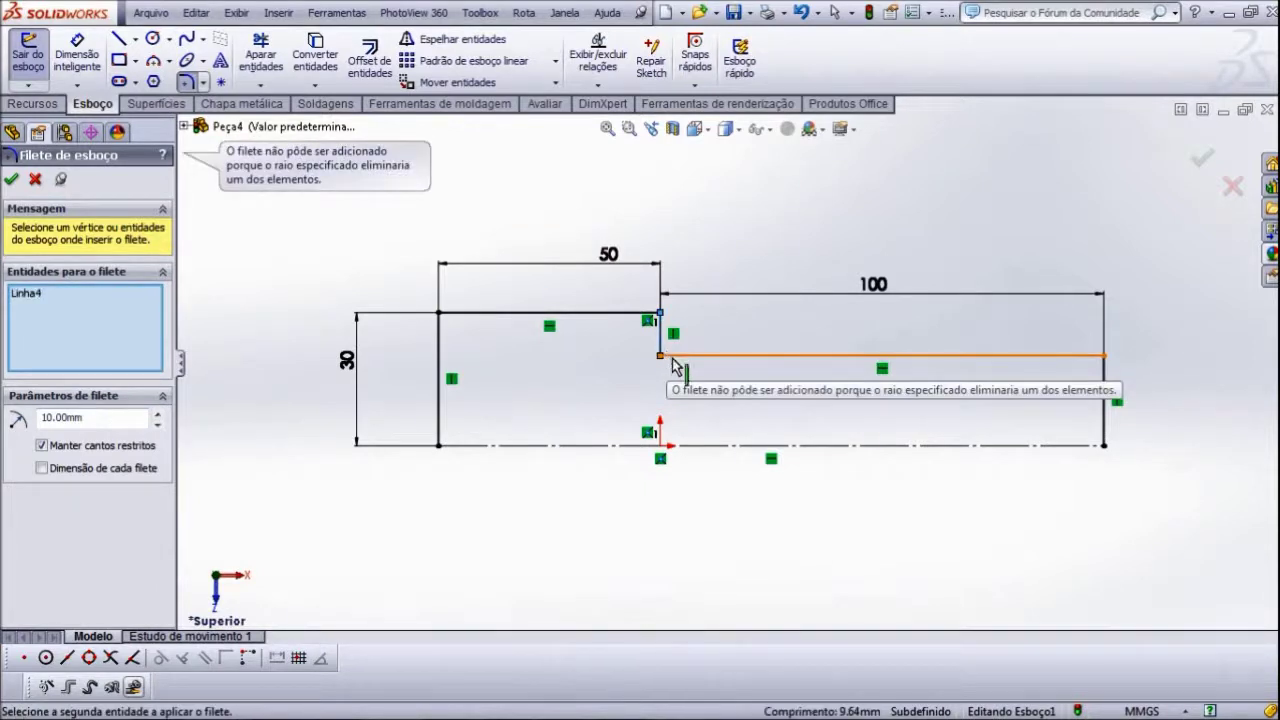
scroll(640, 385, "down", 2)
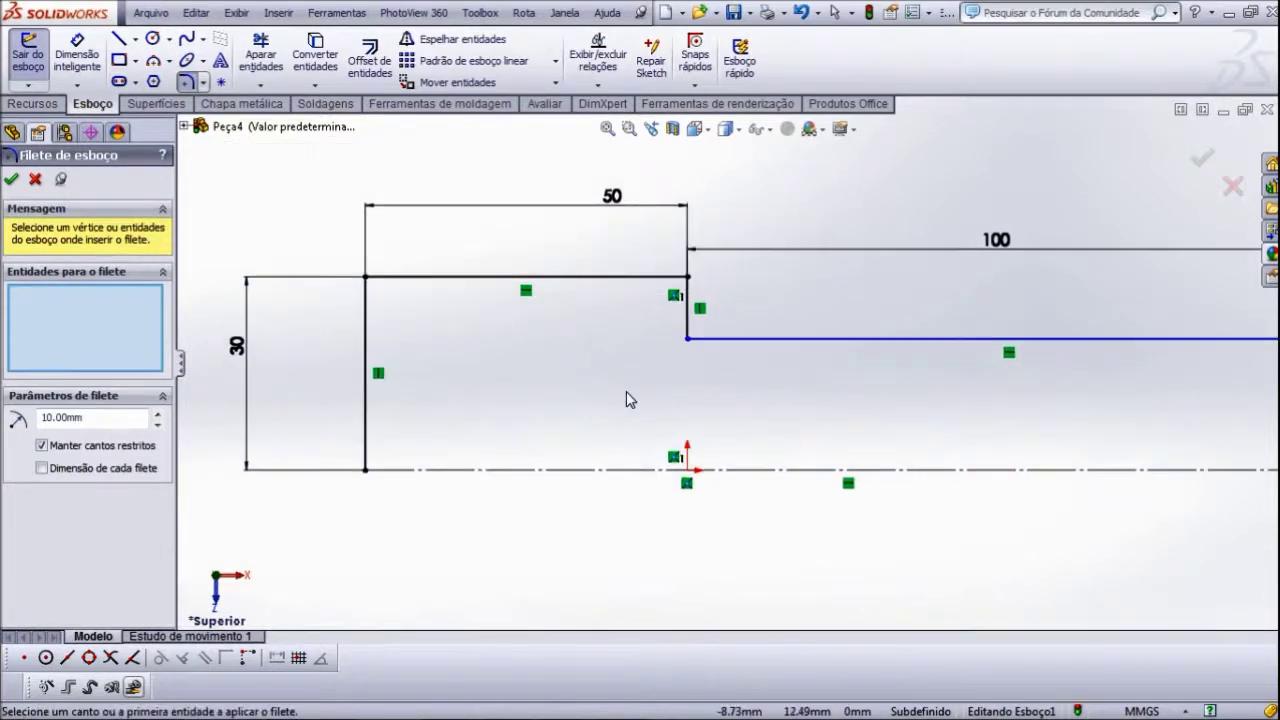
scroll(690, 300, "down", 3)
scroll(735, 390, "down", 1)
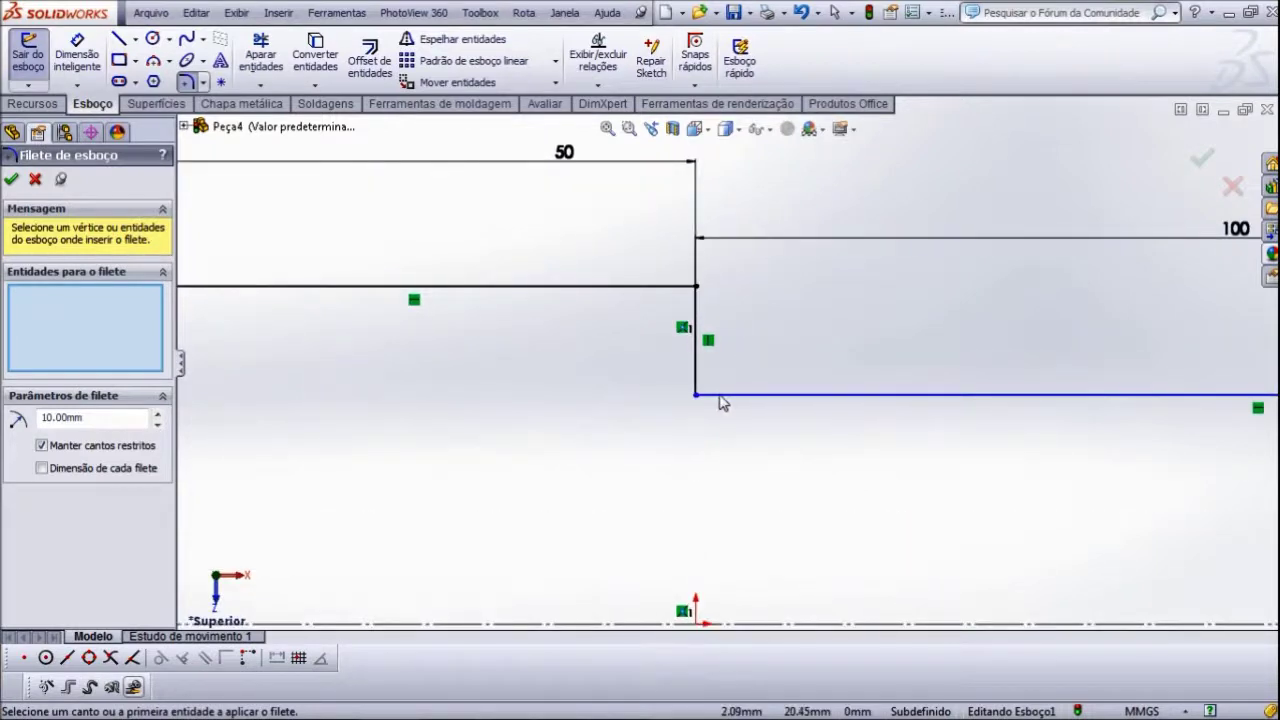
- Fillet the step corner vertex with a 4 mm radius and accept it
left_click(696, 396)
type("2")
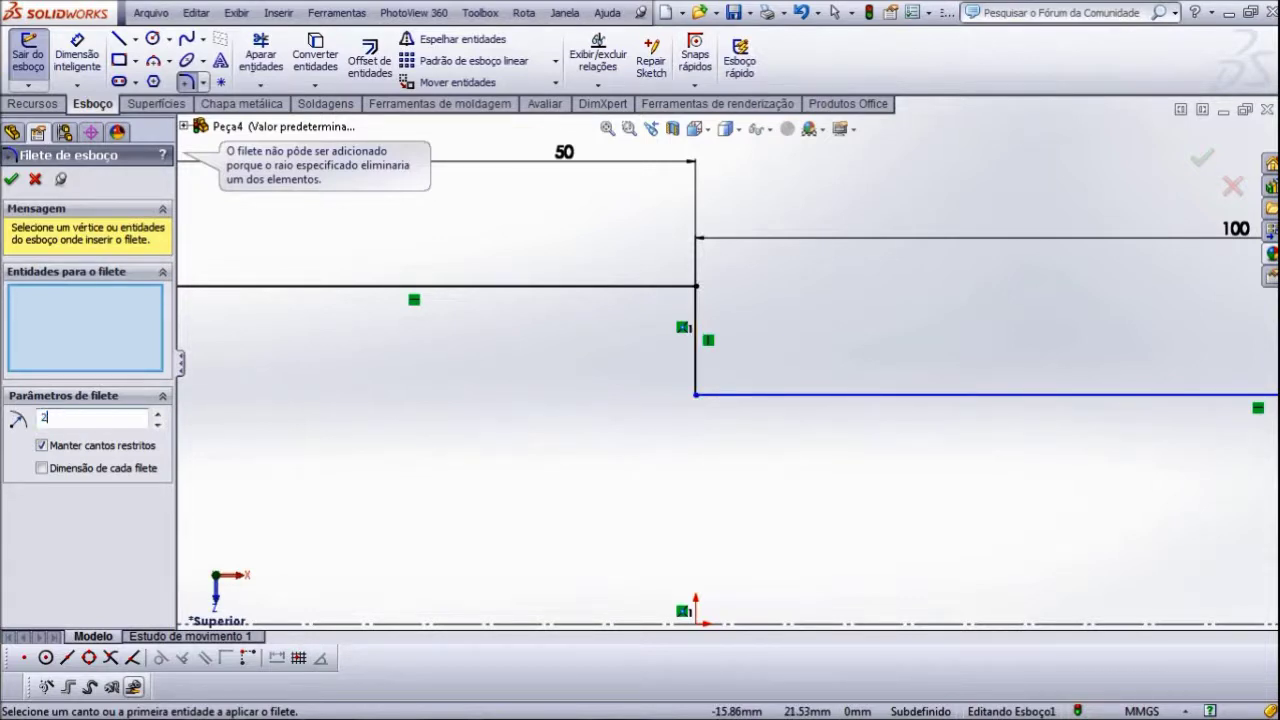
left_click(697, 395)
type("4")
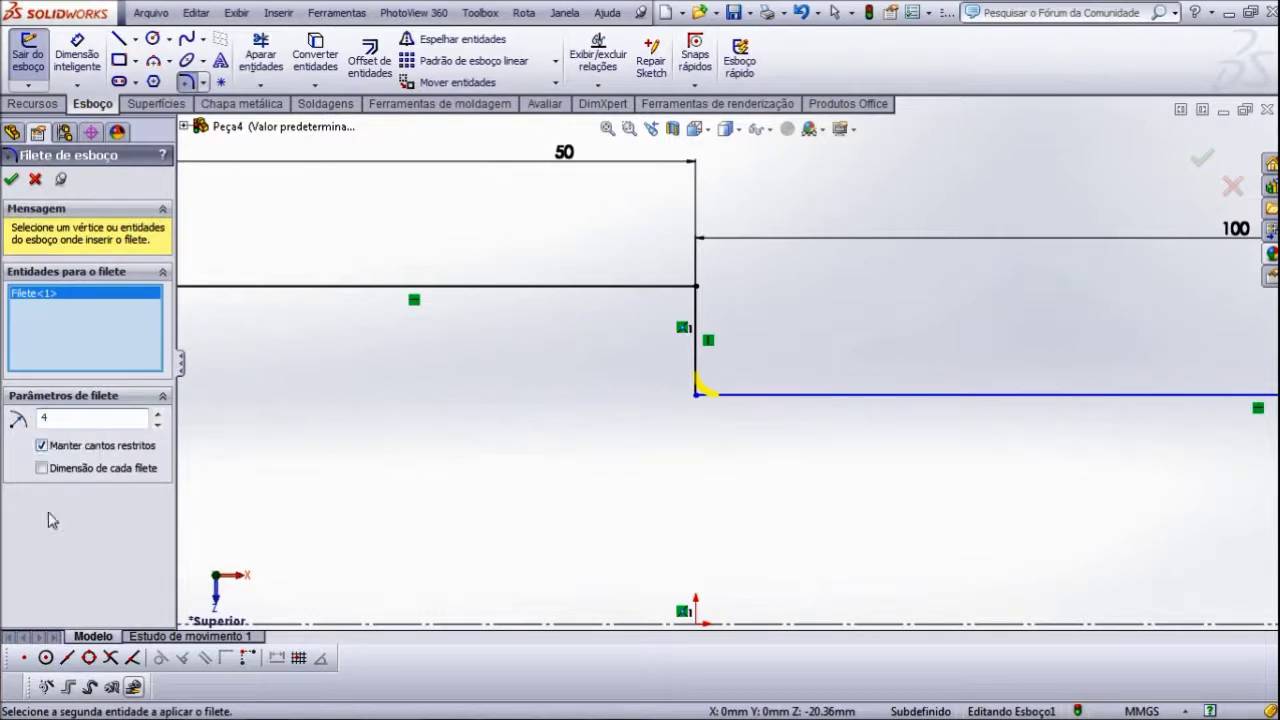
key("Return")
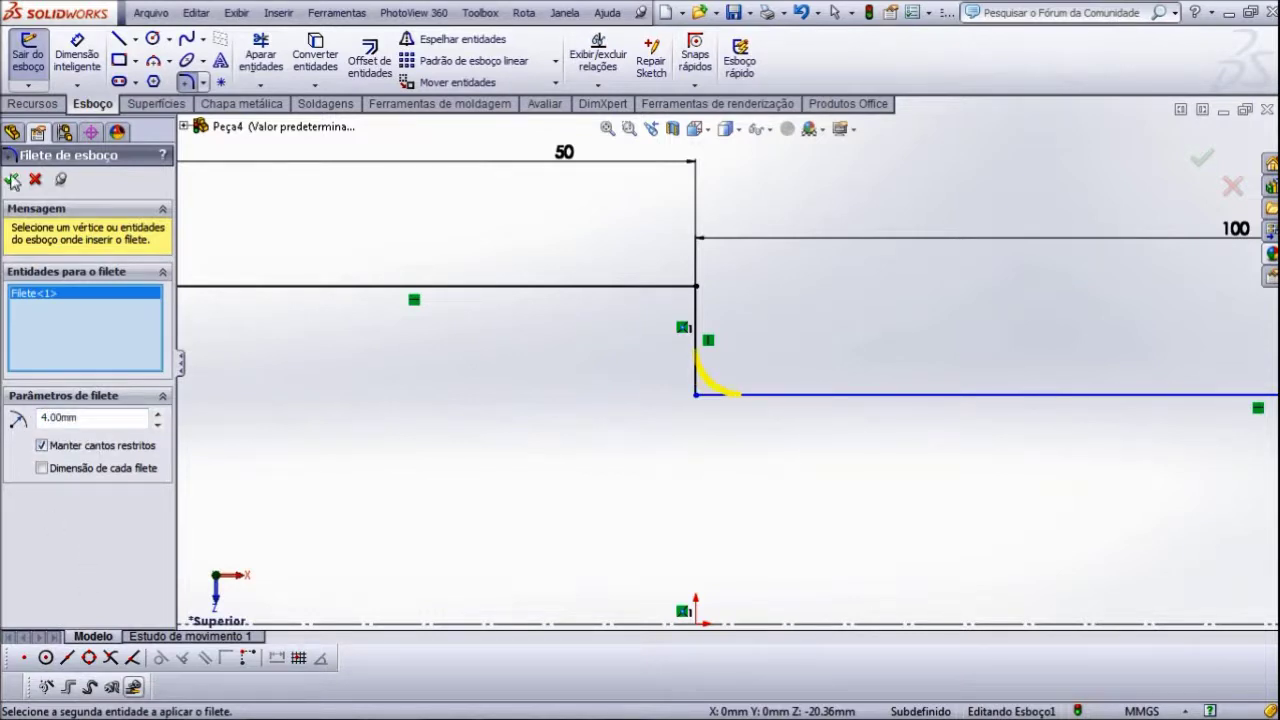
left_click(11, 179)
key("z")
key("z")
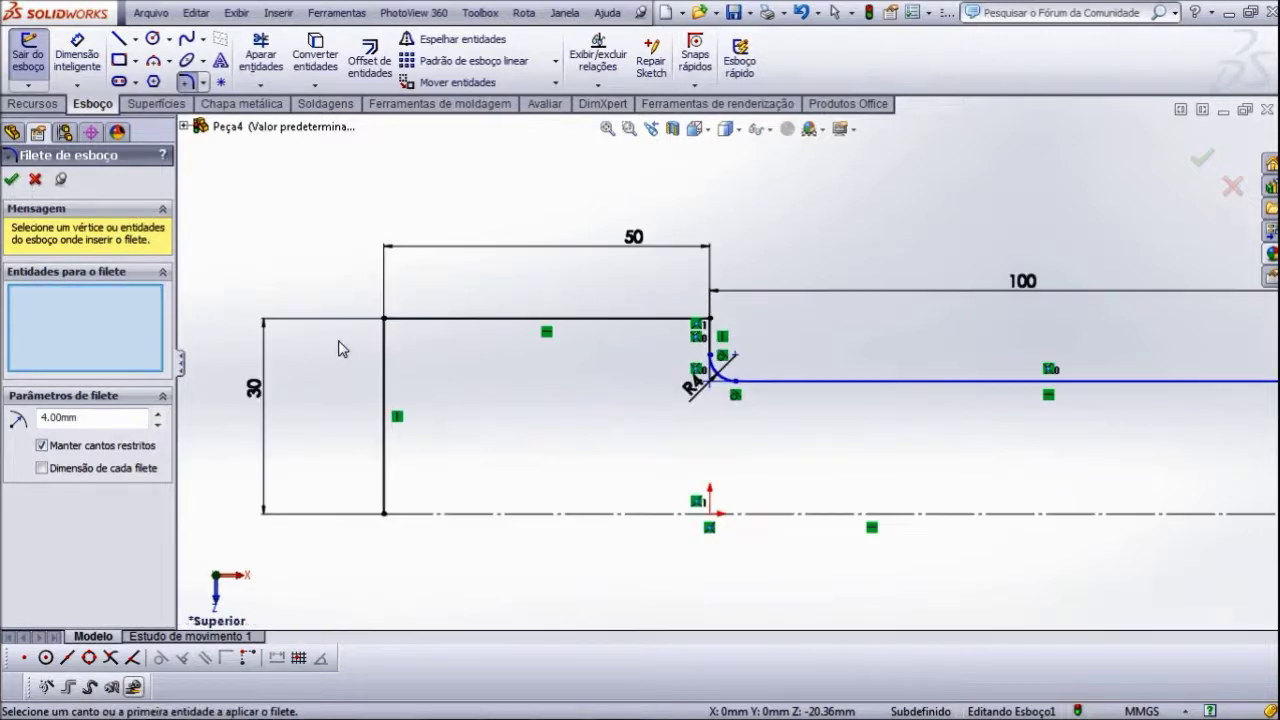
key("z")
scroll(650, 335, "up", 2)
scroll(655, 332, "up", 1)
scroll(605, 298, "down", 1)
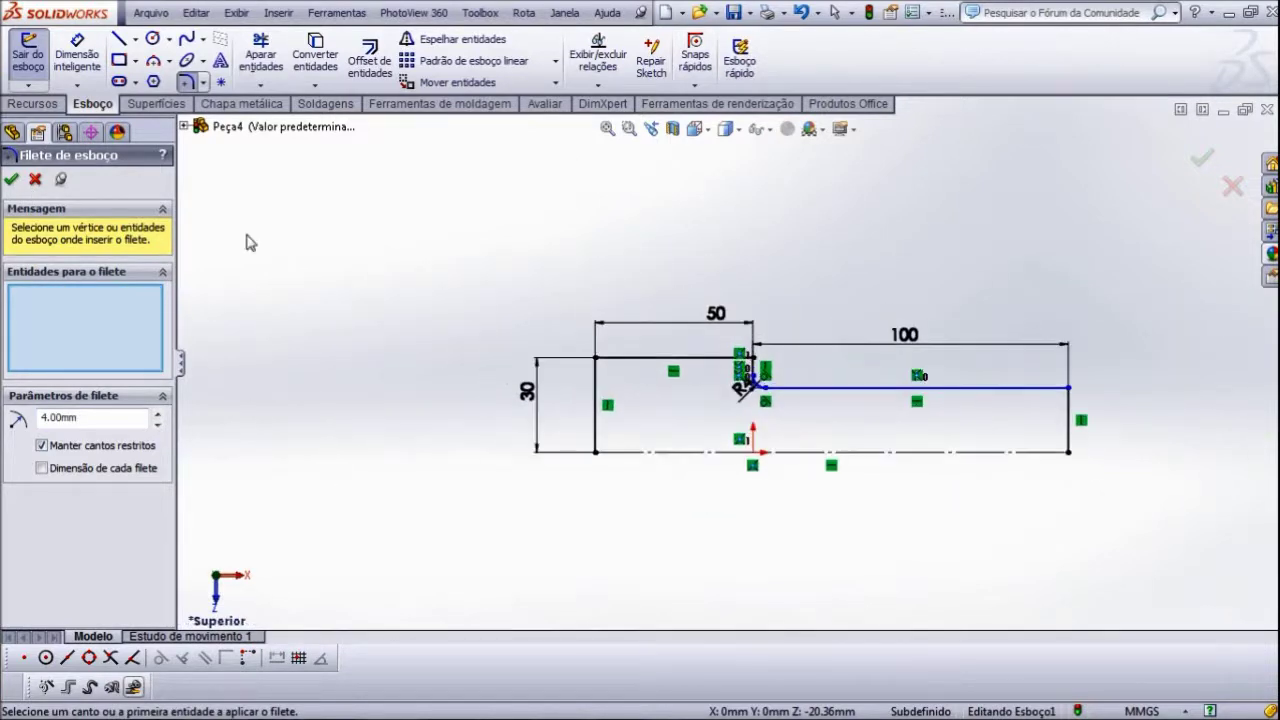
left_click(10, 181)
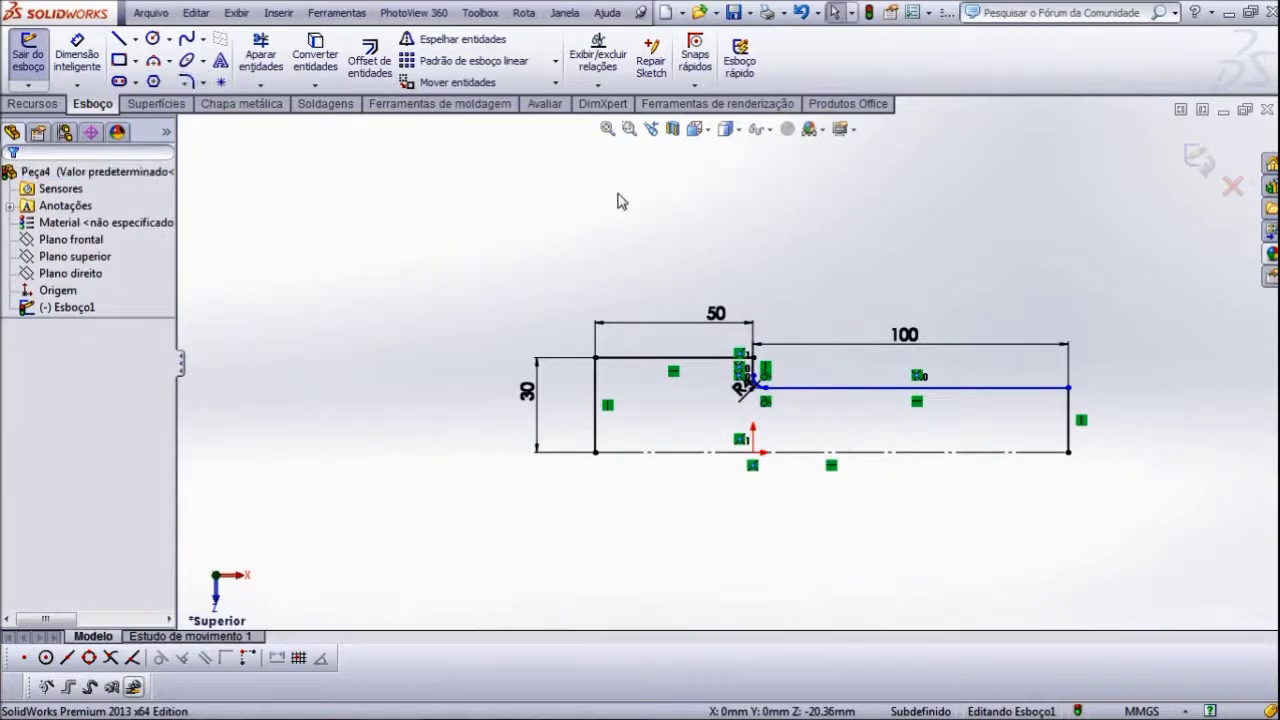
- Switch the sketch to an Isometric view
left_click(708, 134)
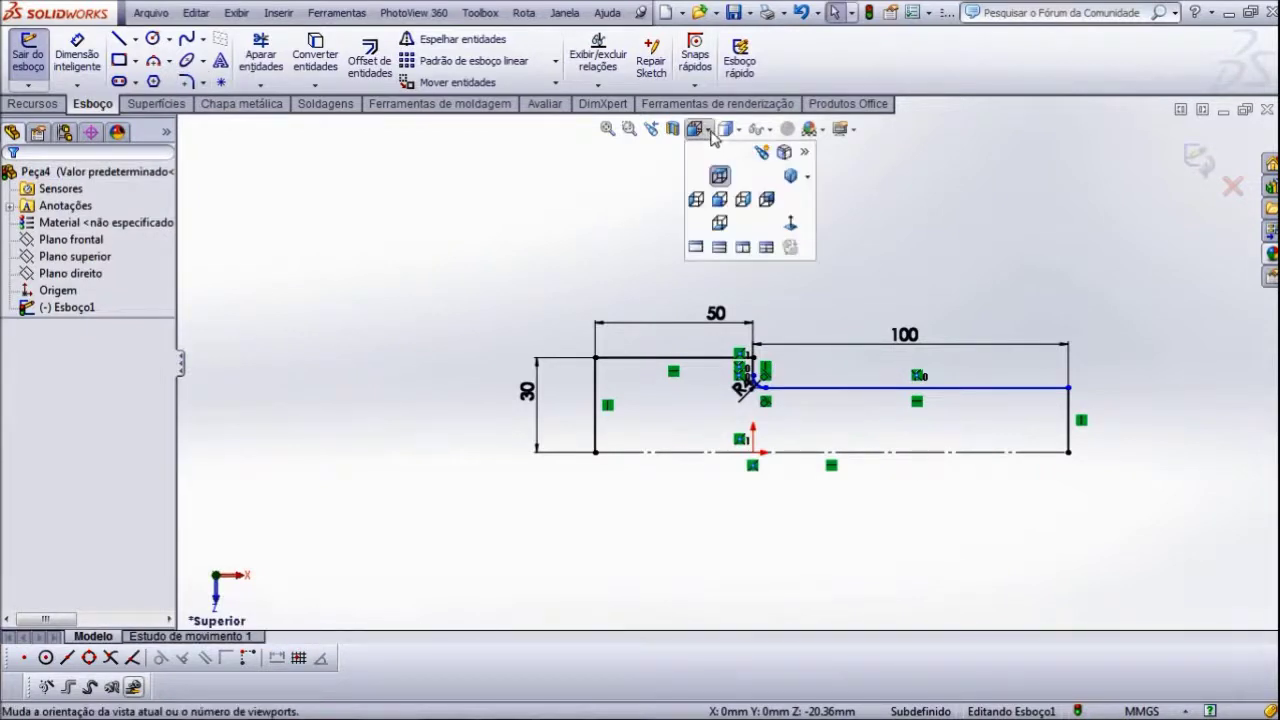
left_click(767, 199)
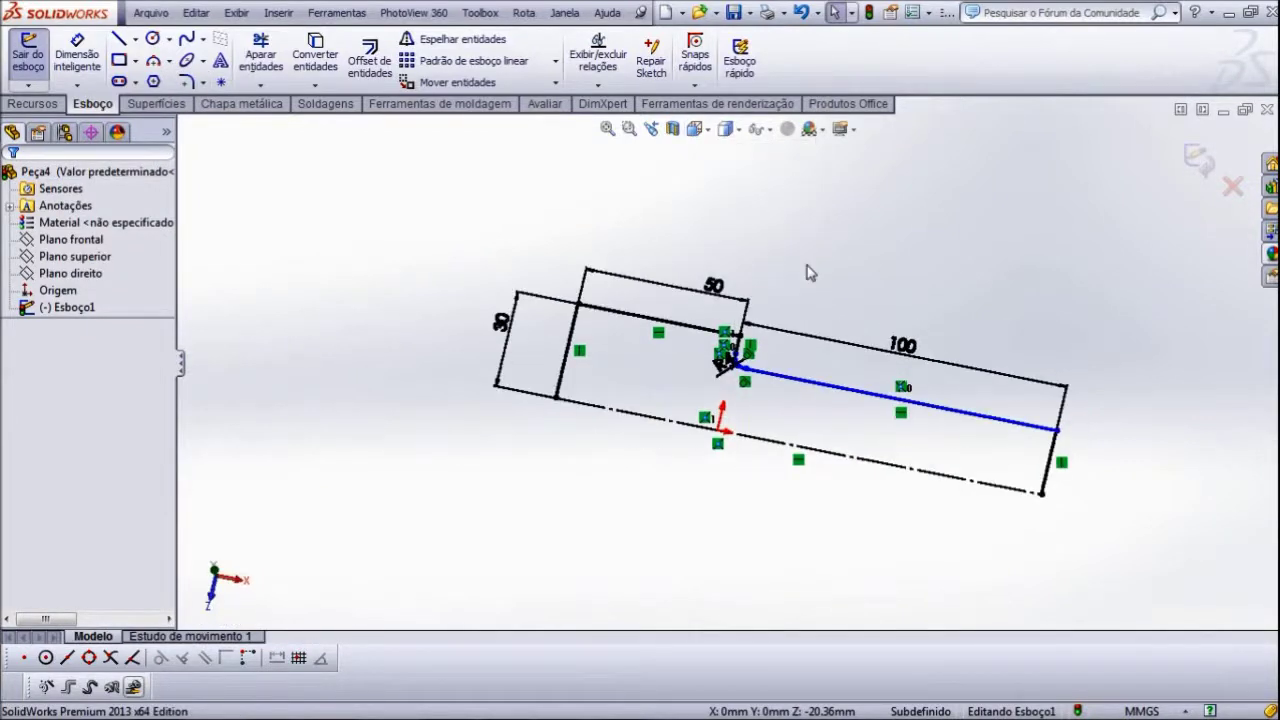
scroll(728, 363, "down", 1)
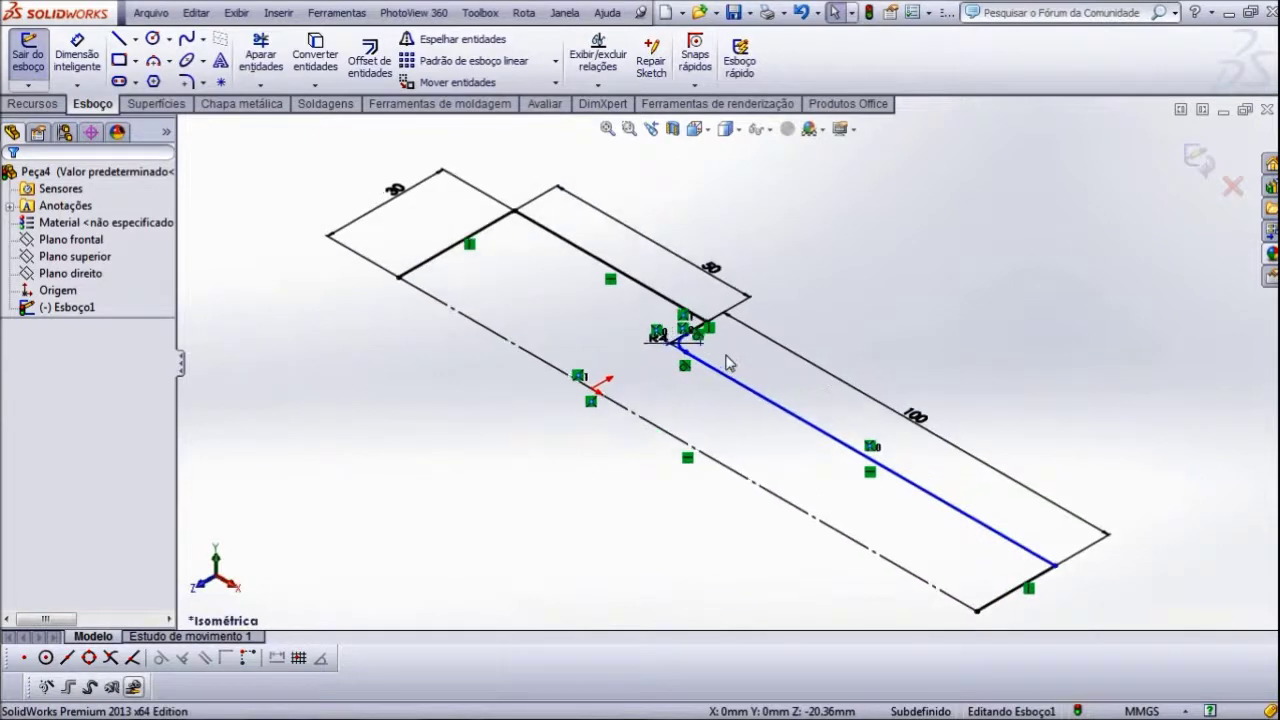
scroll(571, 334, "up", 1)
scroll(557, 293, "down", 2)
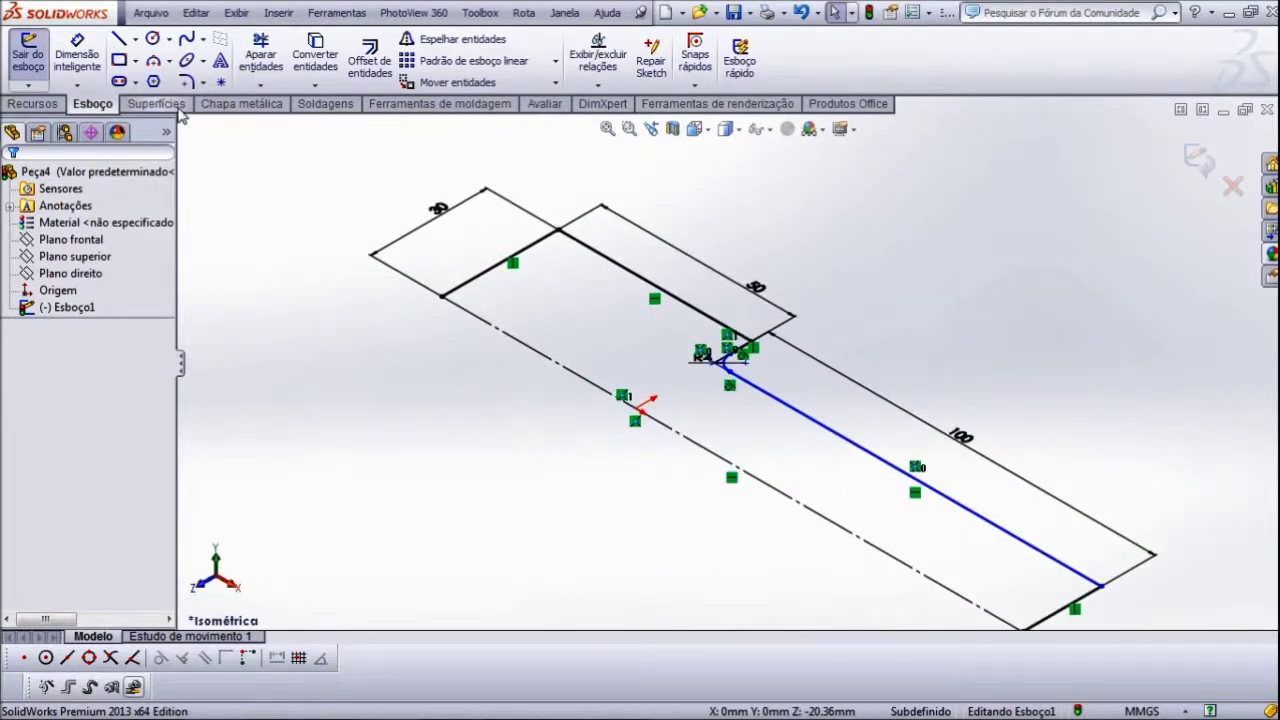
- Check the Tools > Add-Ins manager and the Customize command list
left_click(337, 12)
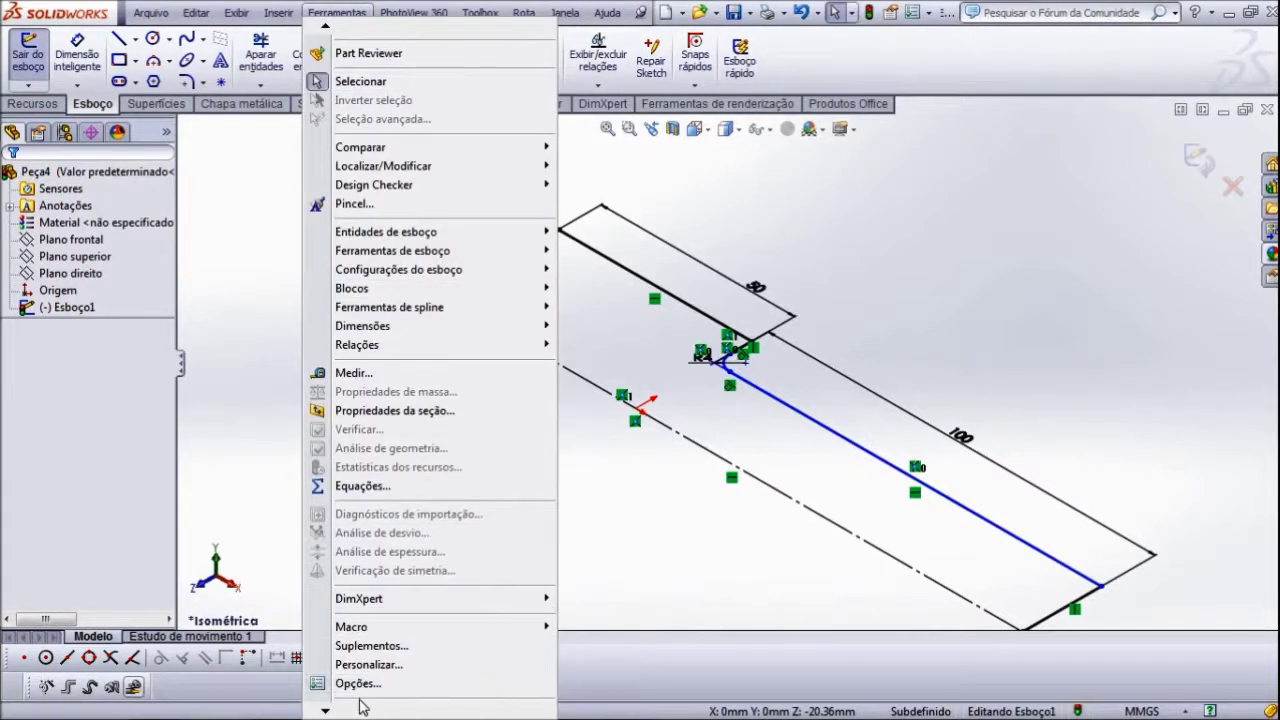
left_click(373, 646)
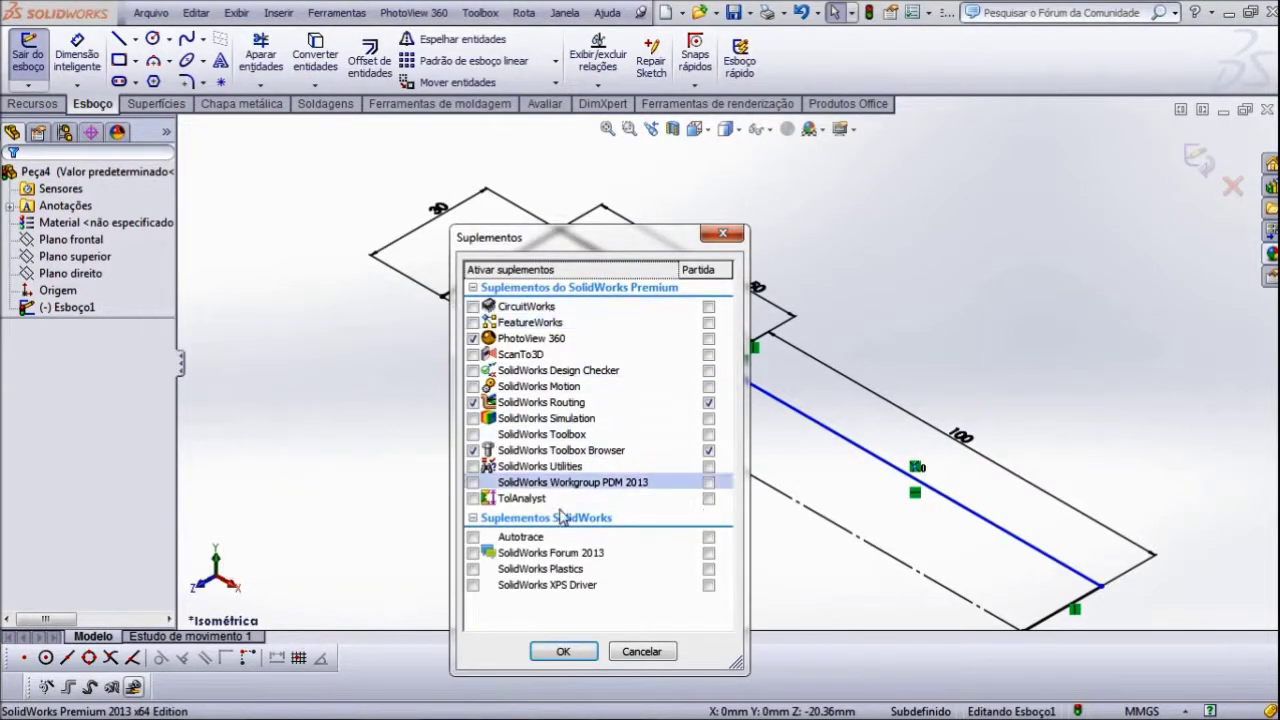
left_click(563, 652)
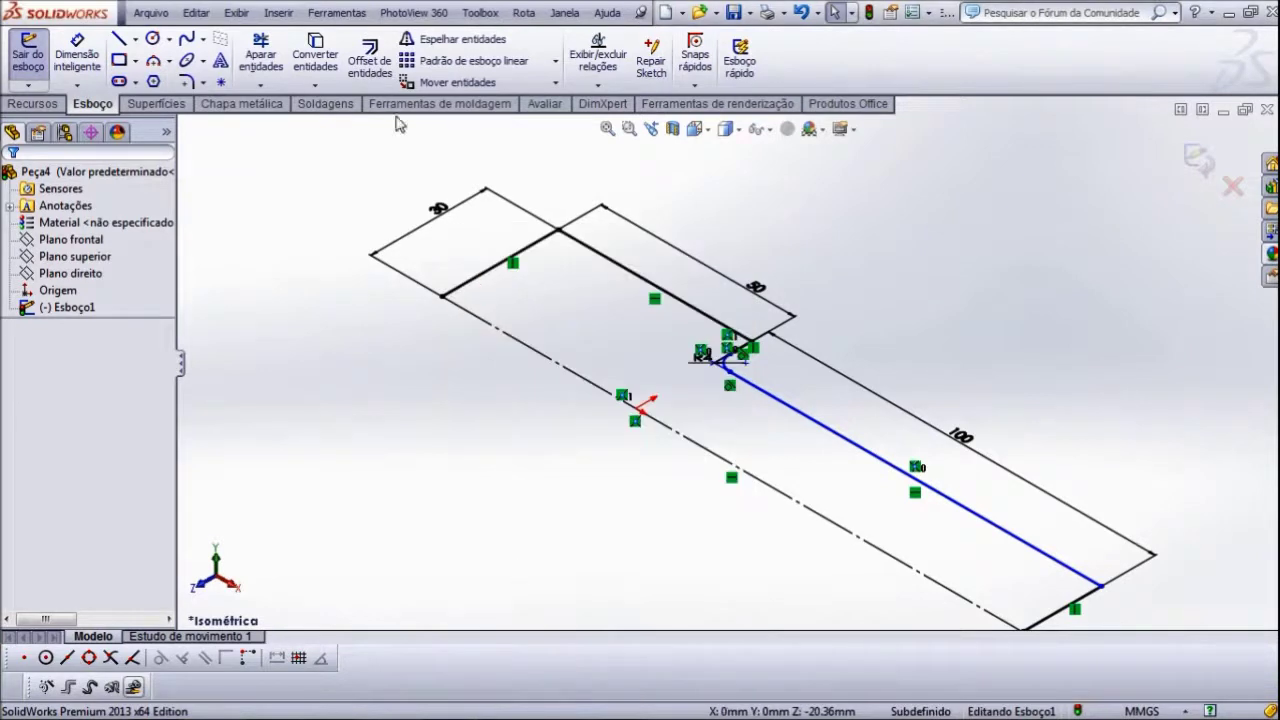
left_click(337, 13)
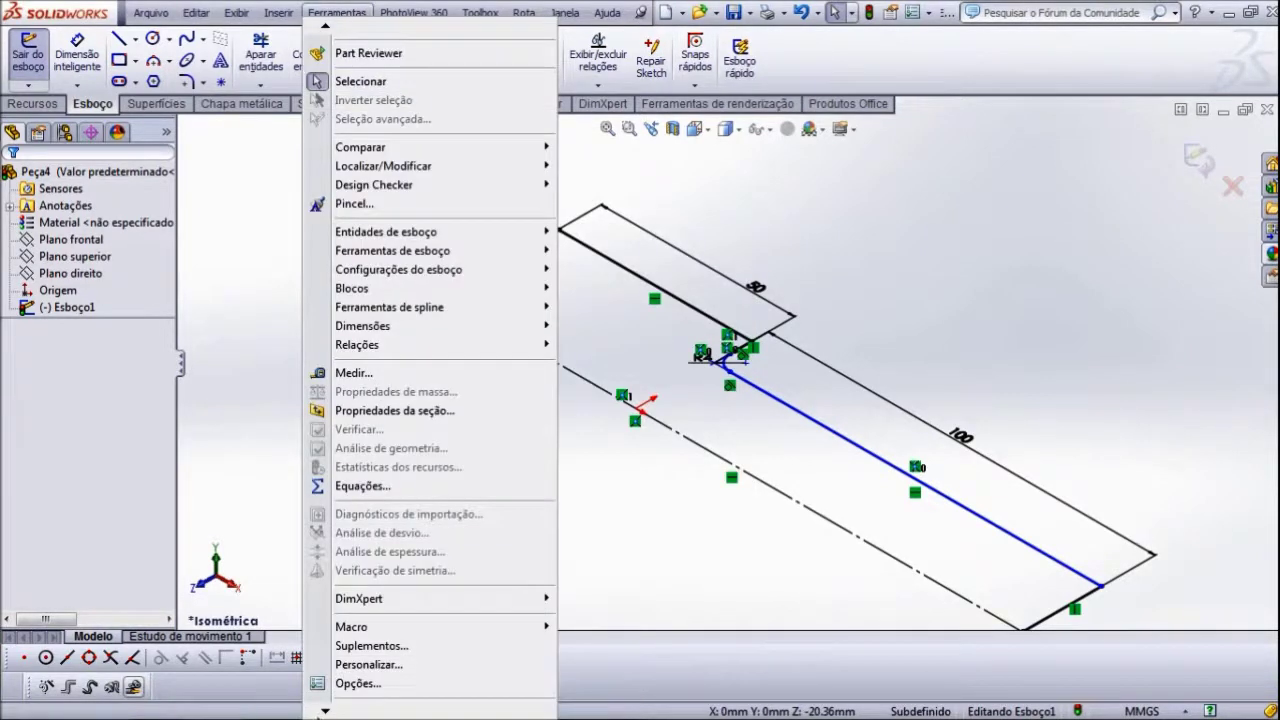
mouse_move(325, 710)
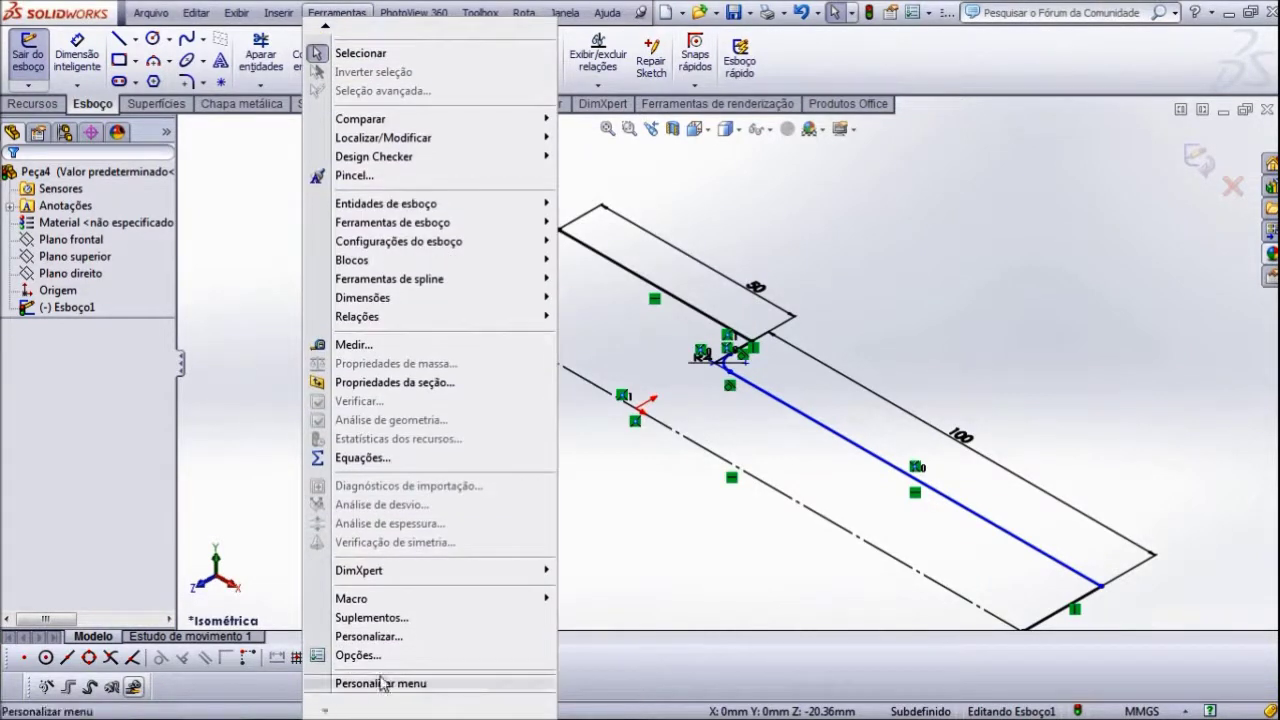
left_click(385, 683)
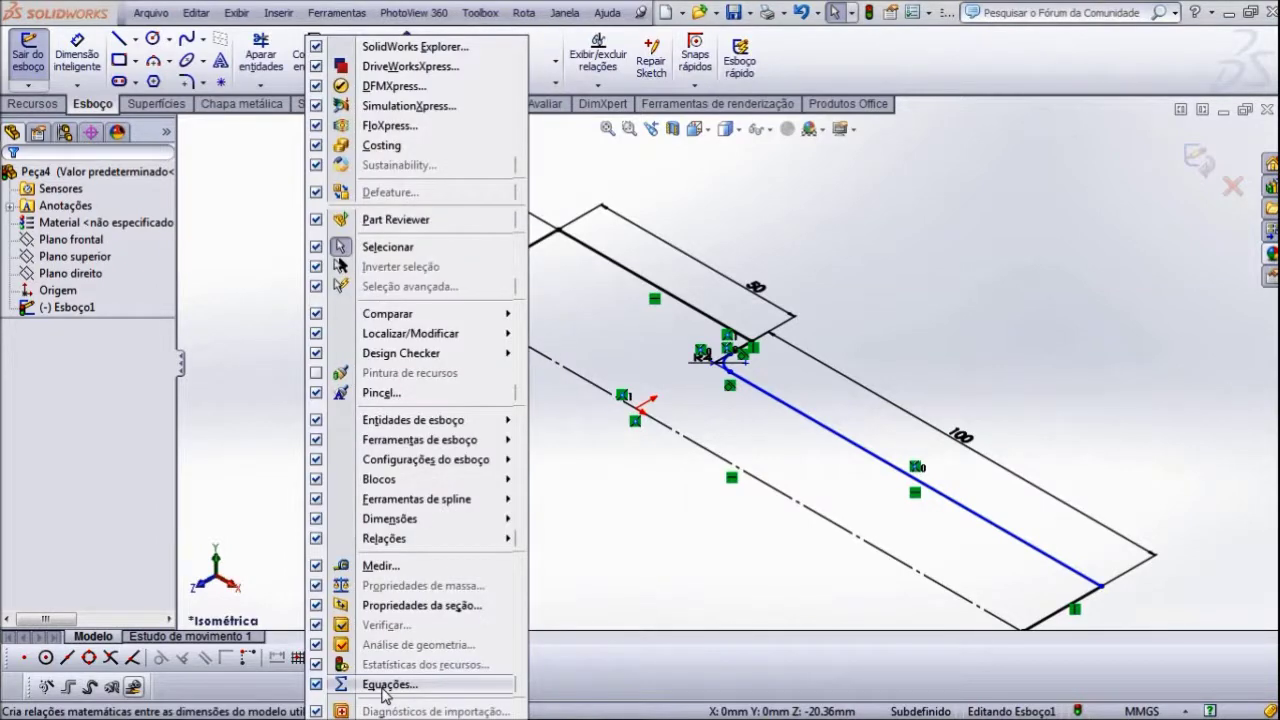
left_click(643, 589)
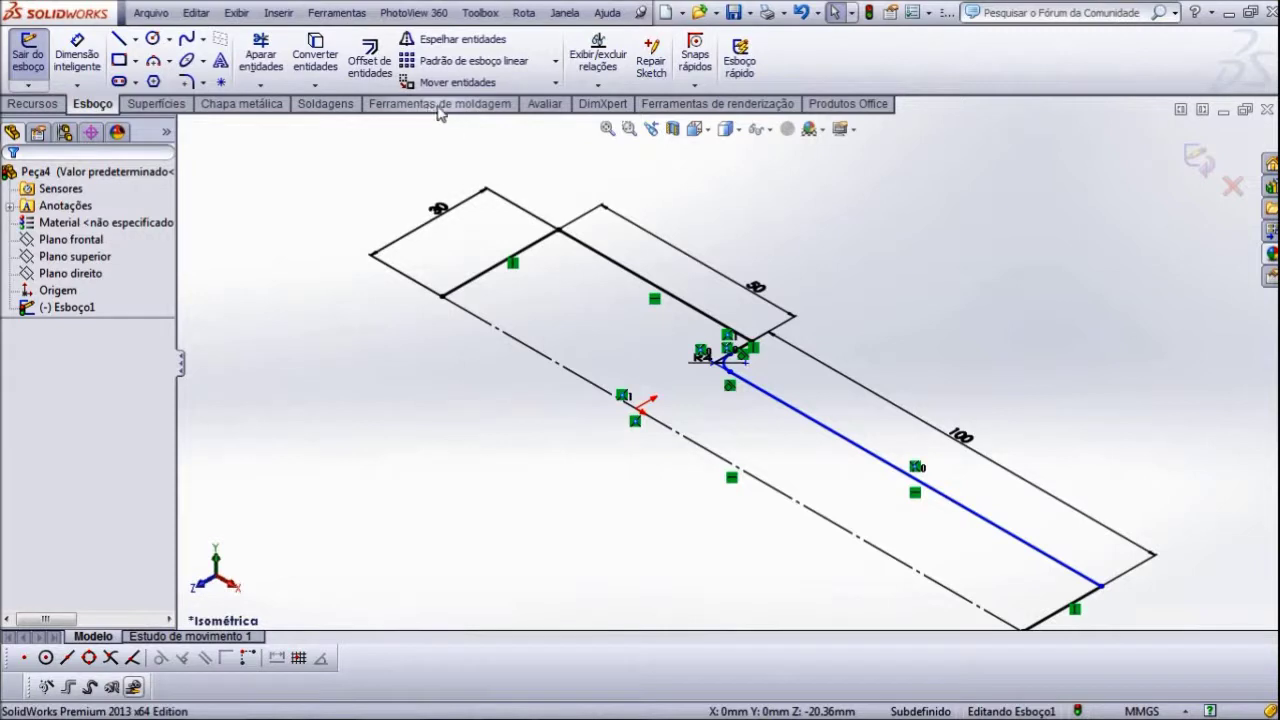
- Toggle the Superfícies tab in the CommandManager tab list
right_click(442, 106)
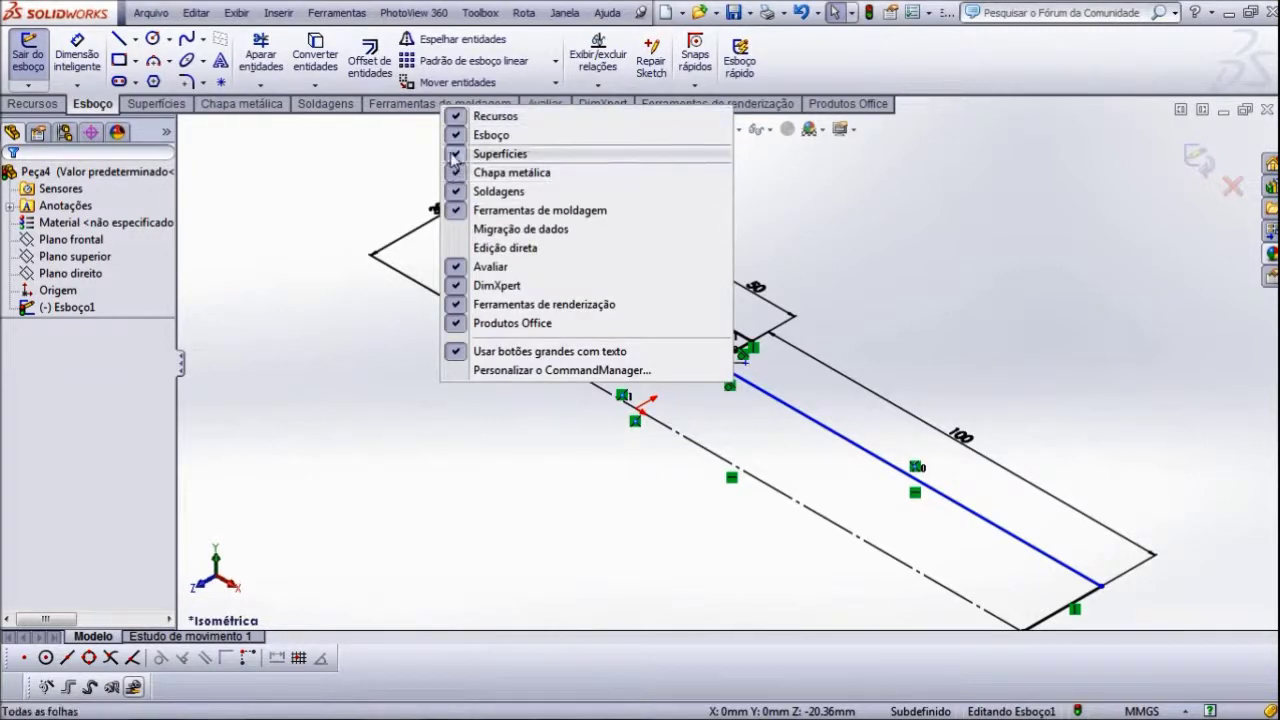
key("Escape")
right_click(408, 107)
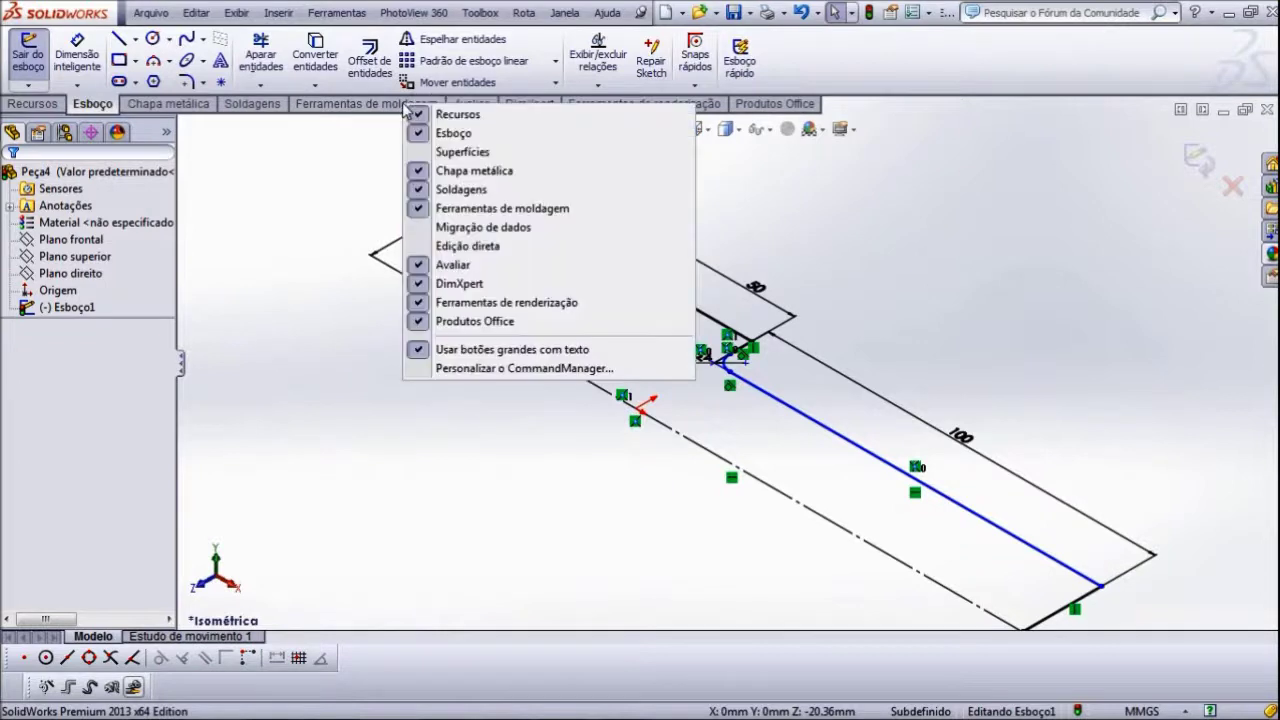
left_click(418, 158)
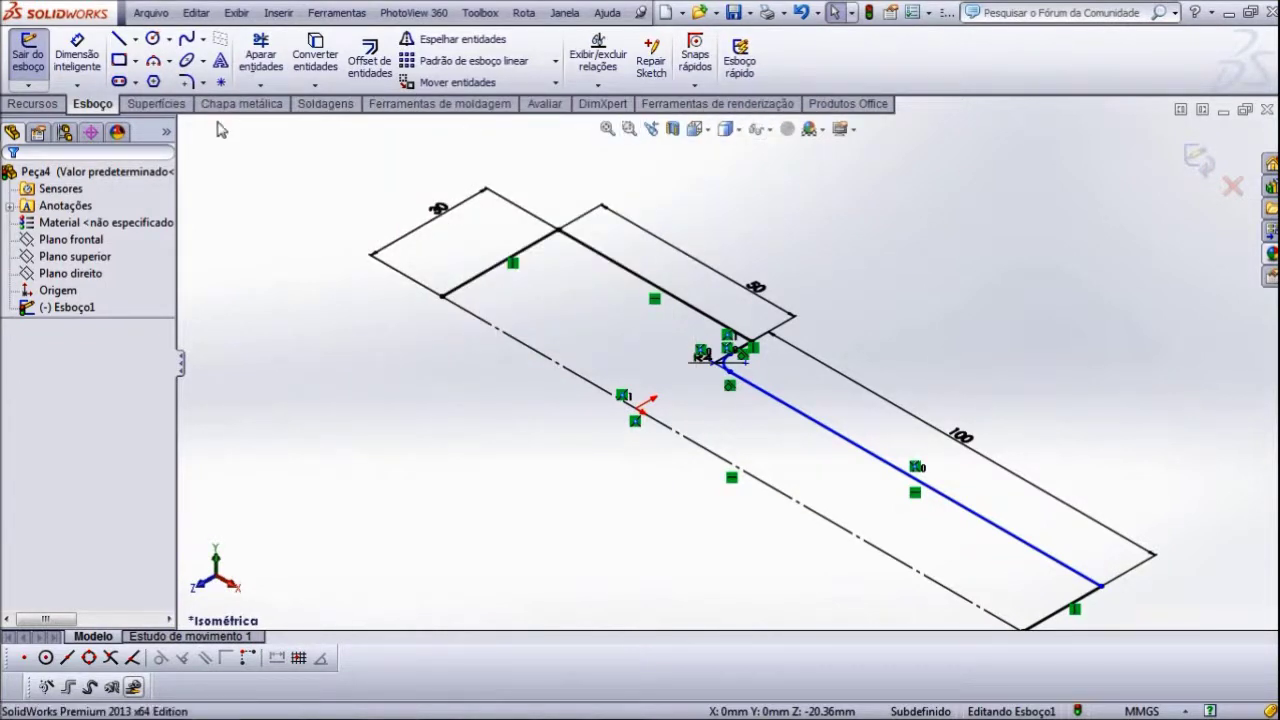
- Create a Superfície-Revolução from the sketch with a 180° Direction 1 angle
left_click(157, 108)
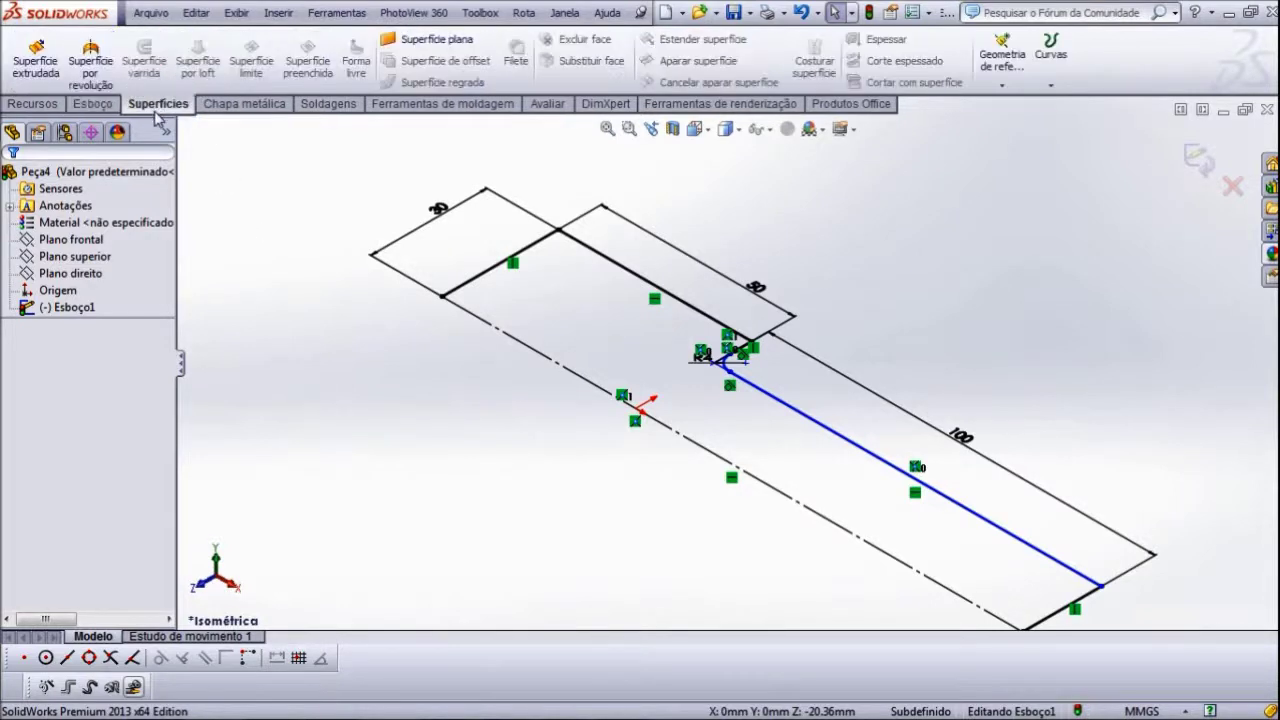
left_click(95, 68)
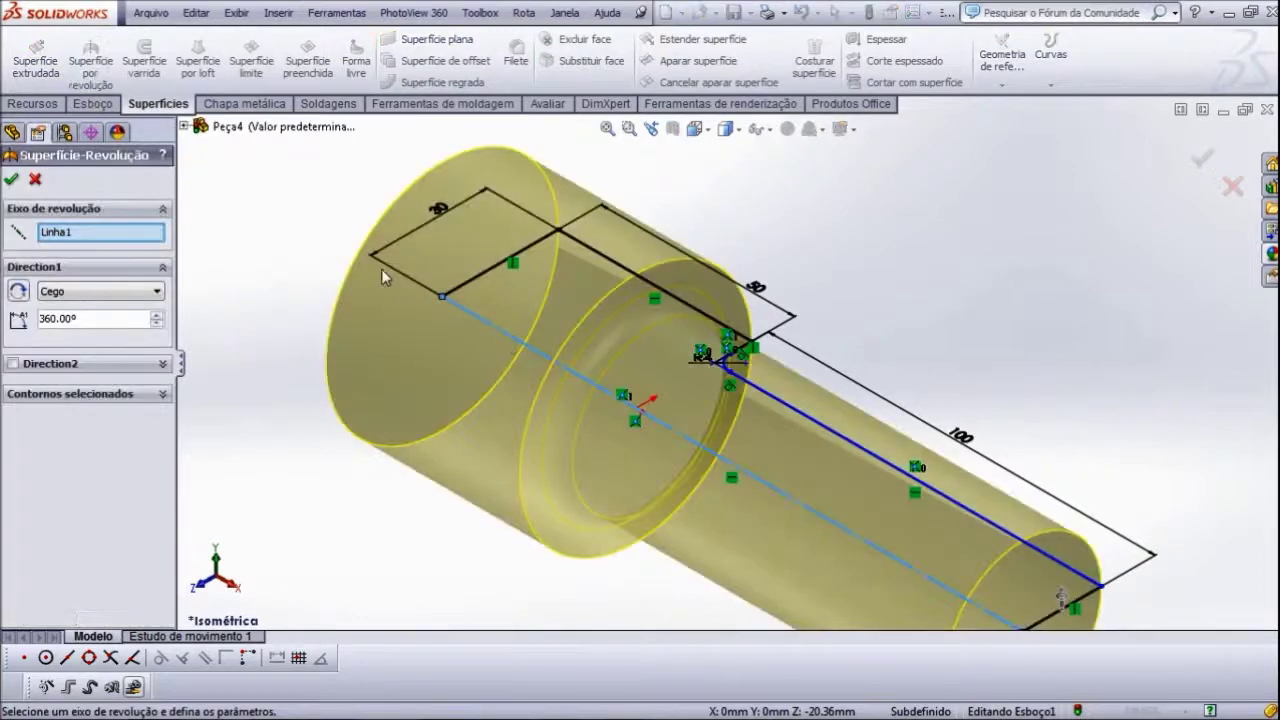
scroll(740, 360, "up", 4)
scroll(790, 385, "down", 2)
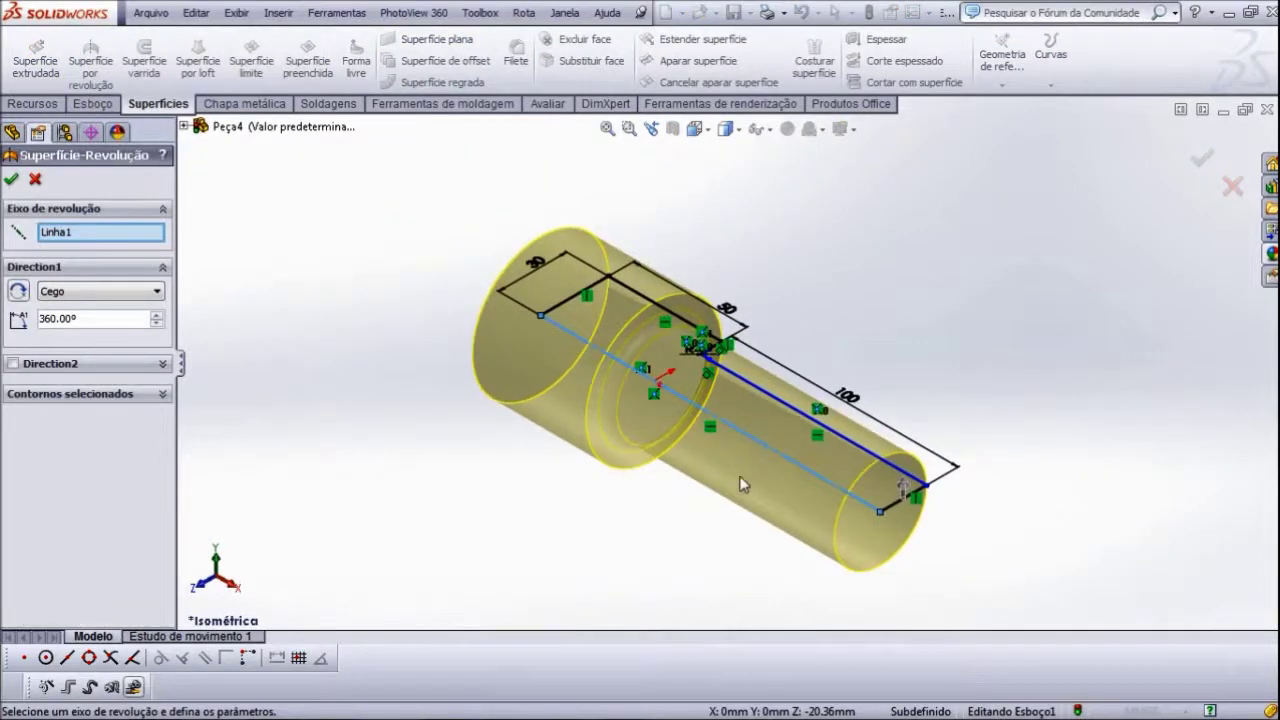
scroll(741, 484, "down", 1)
double_click(95, 318)
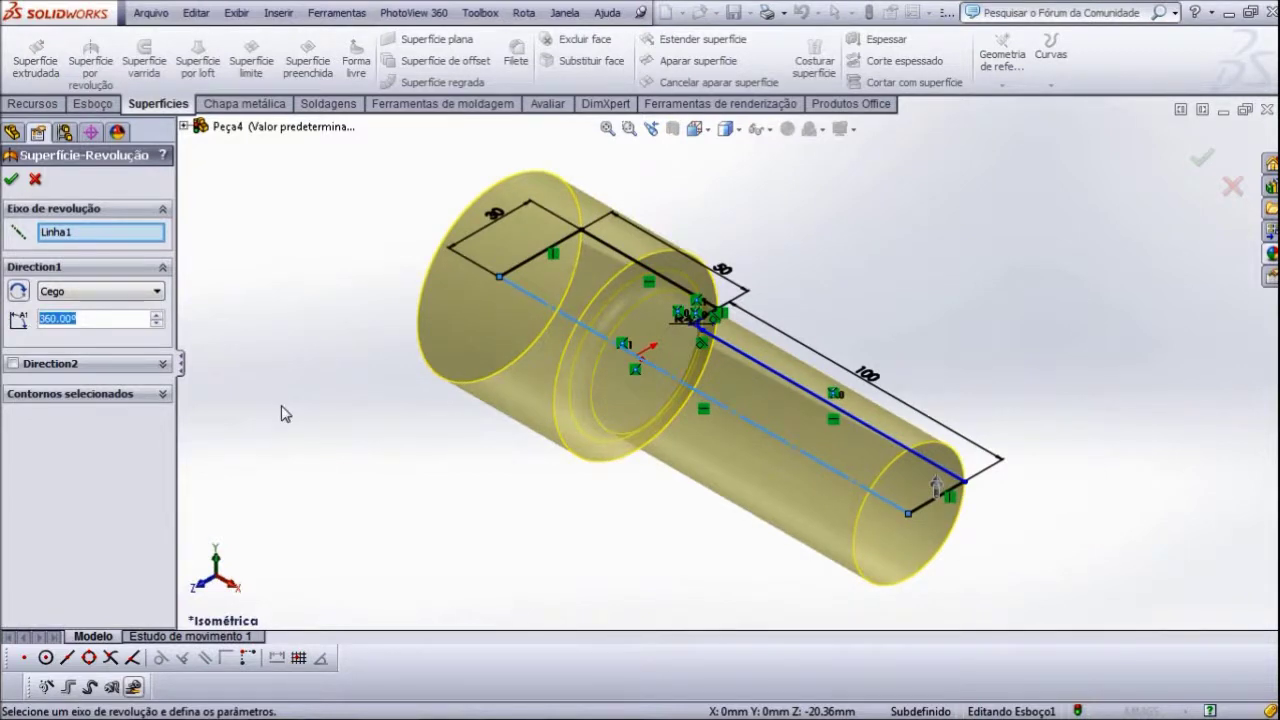
type("180")
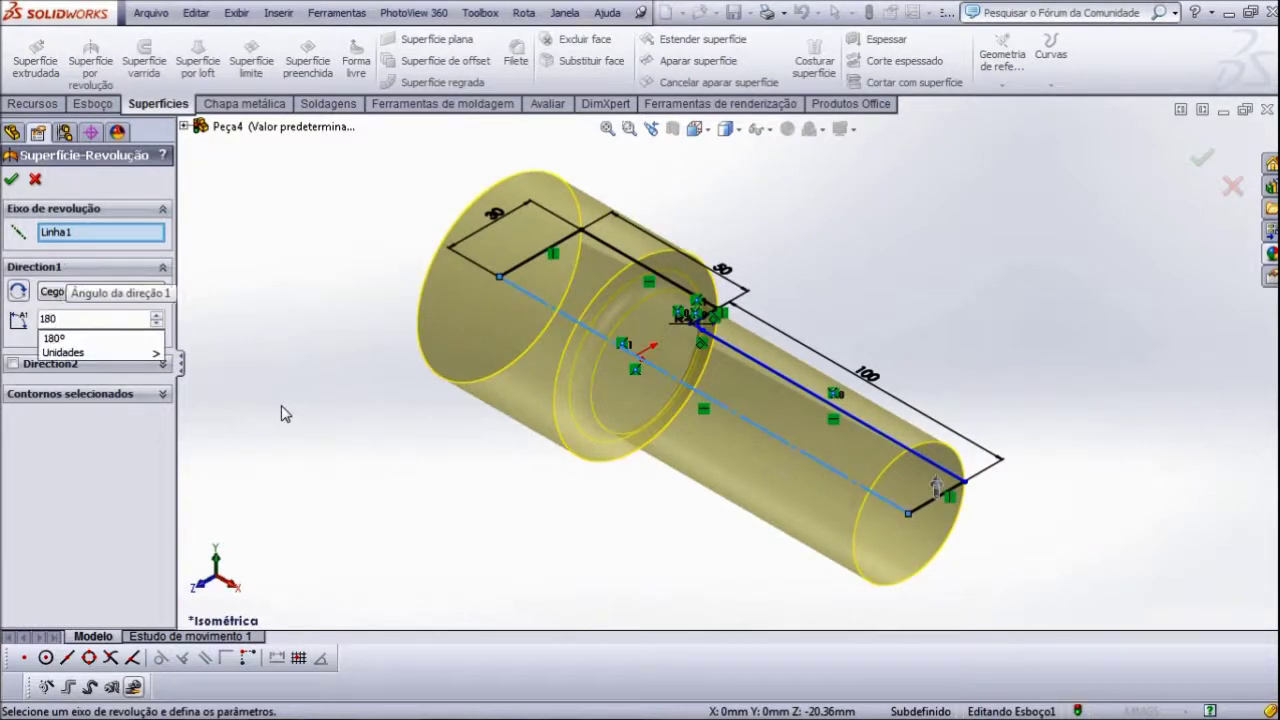
key("Return")
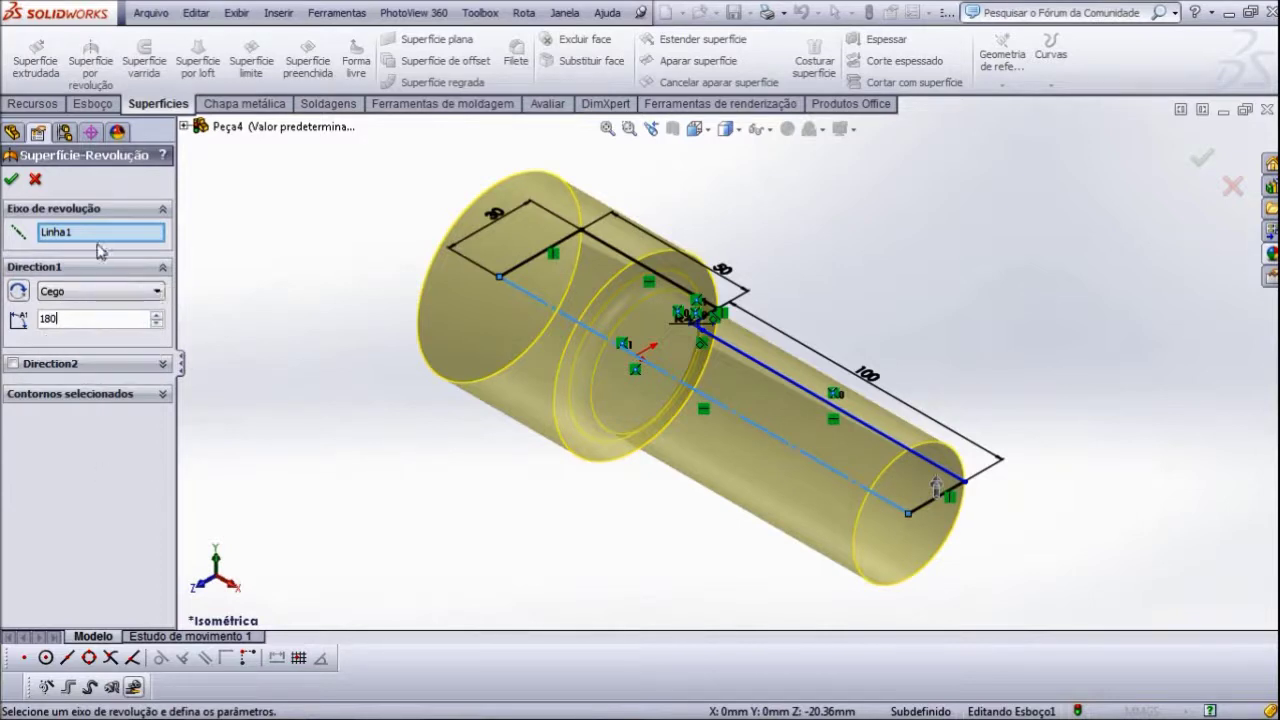
left_click(97, 237)
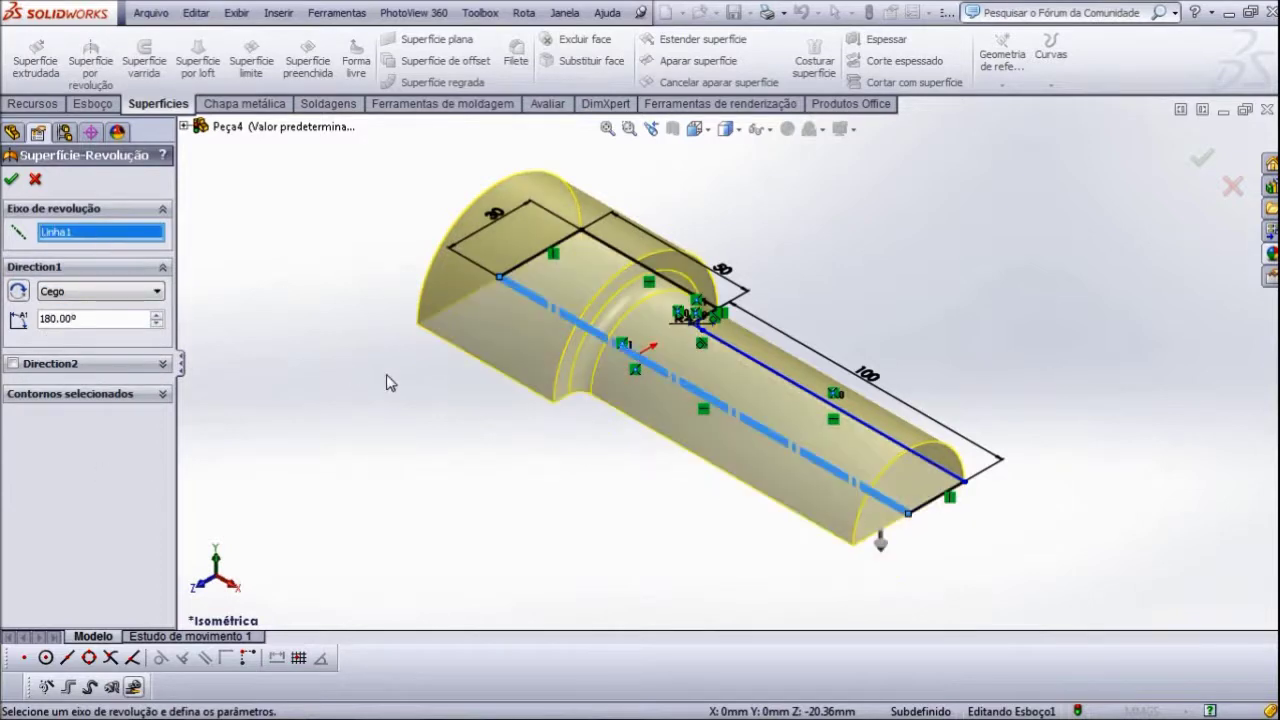
left_click(13, 180)
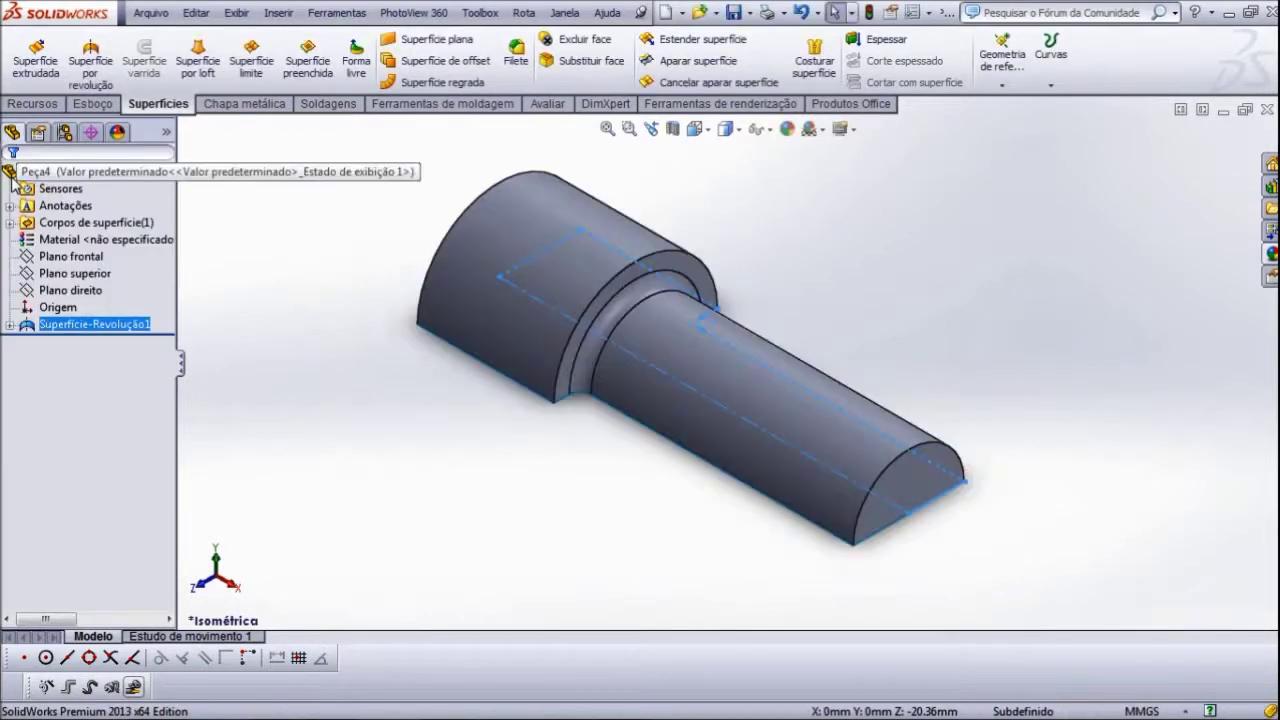
- Set the half-round shaft to the Top view and bring up the Esboço commands
scroll(737, 266, "down", 1)
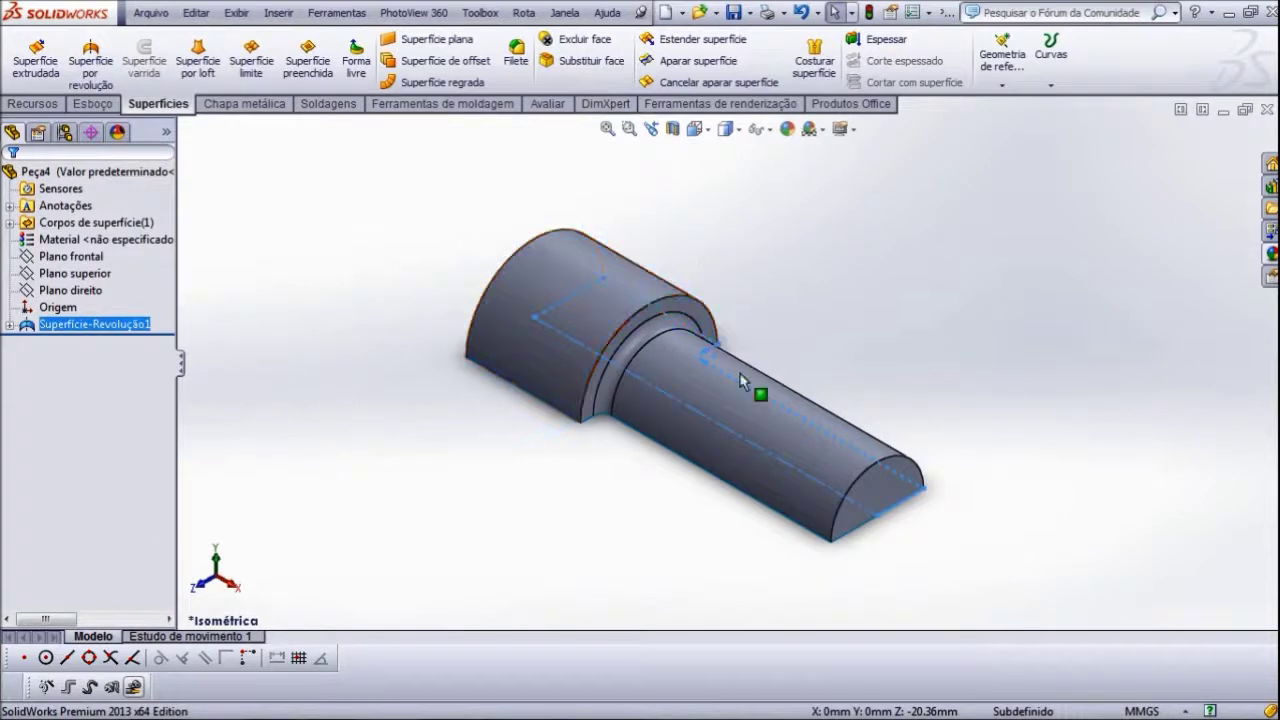
left_click(694, 129)
left_click(720, 172)
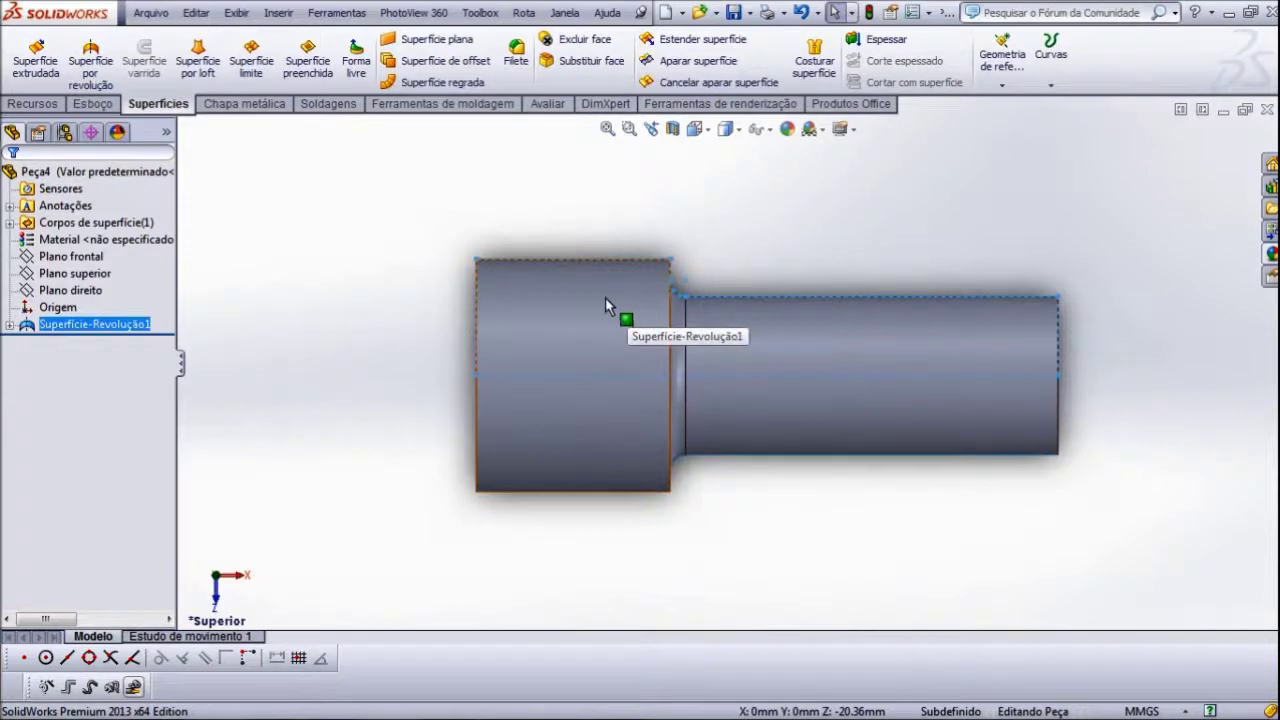
left_click(708, 136)
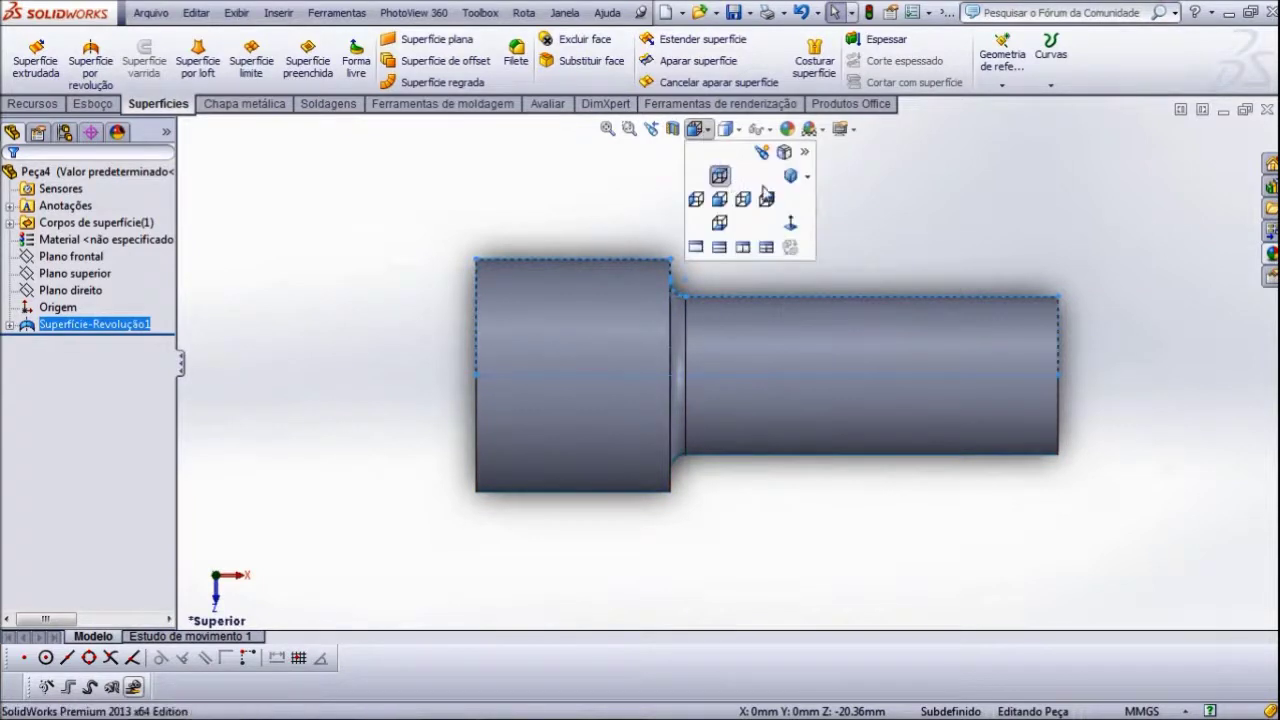
left_click(793, 176)
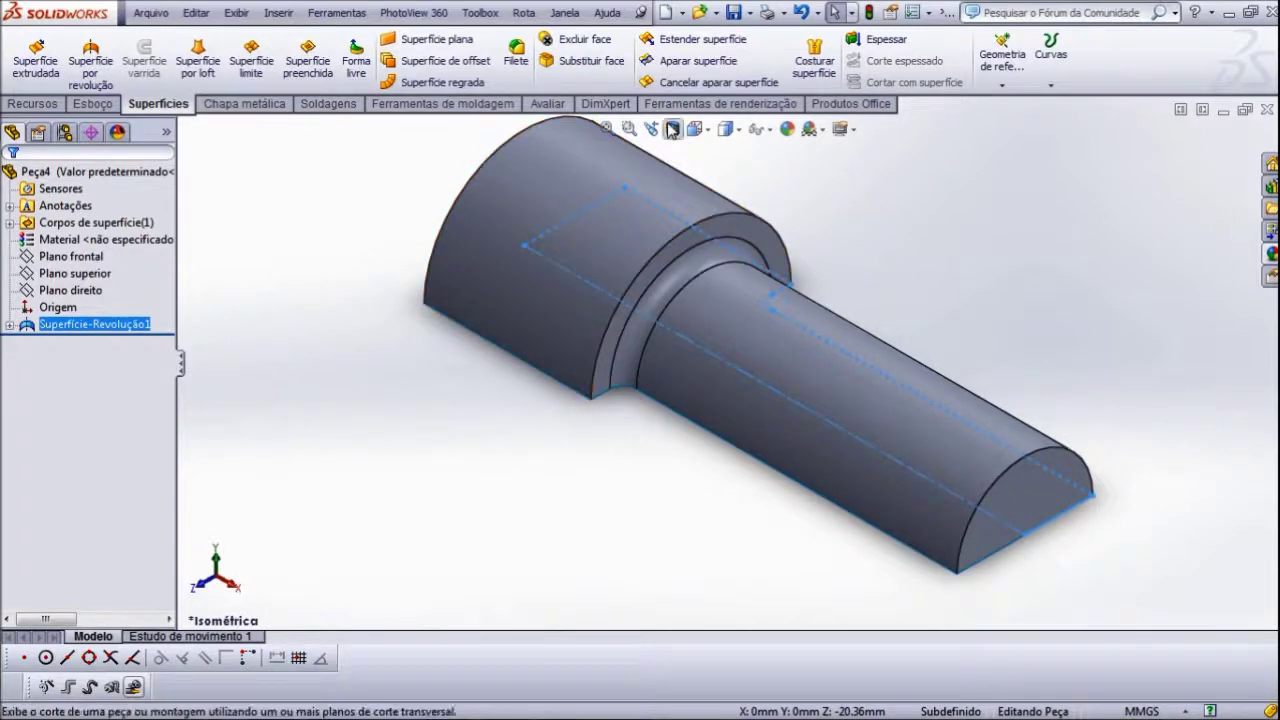
left_click(695, 129)
left_click(725, 196)
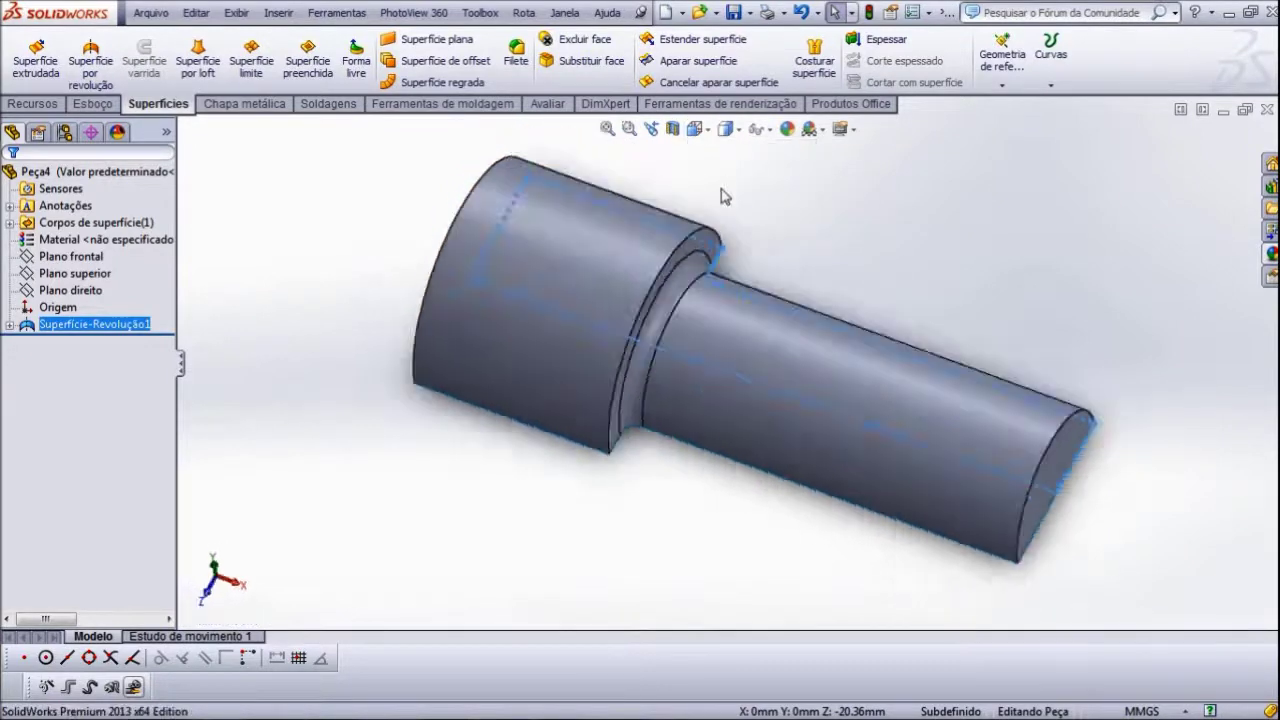
scroll(552, 312, "down", 2)
scroll(465, 310, "down", 1)
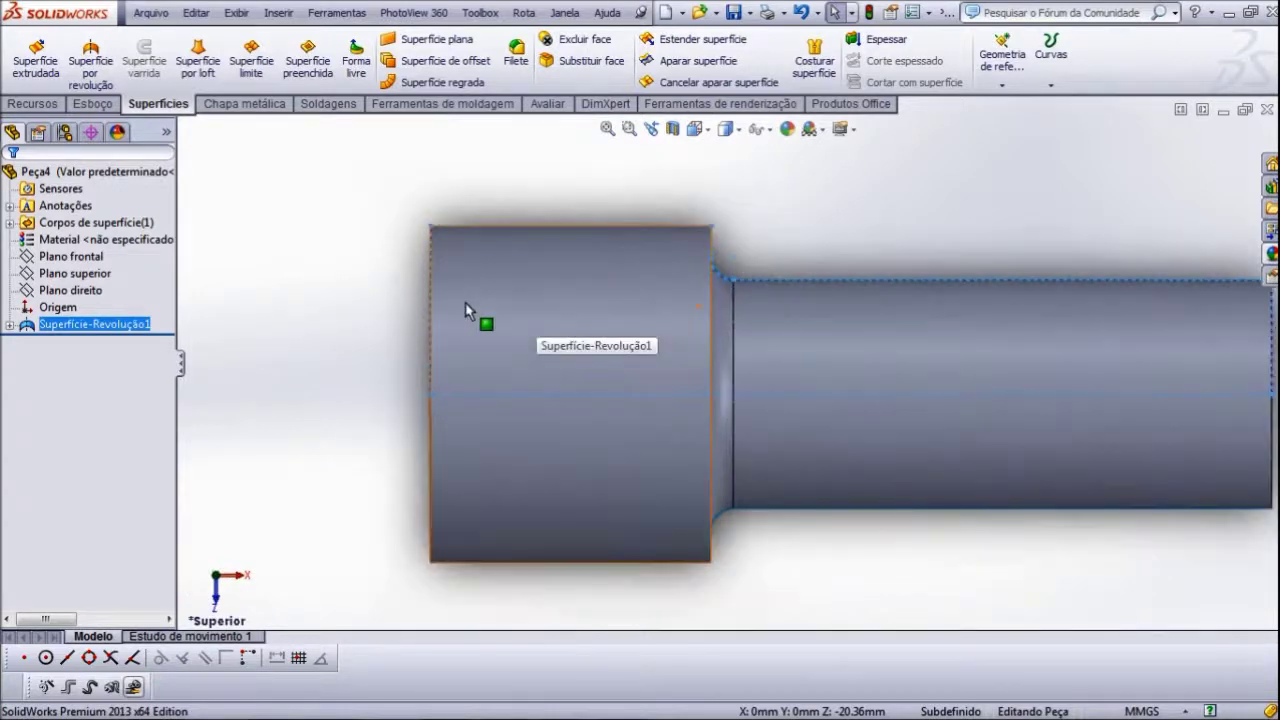
left_click(31, 105)
left_click(86, 105)
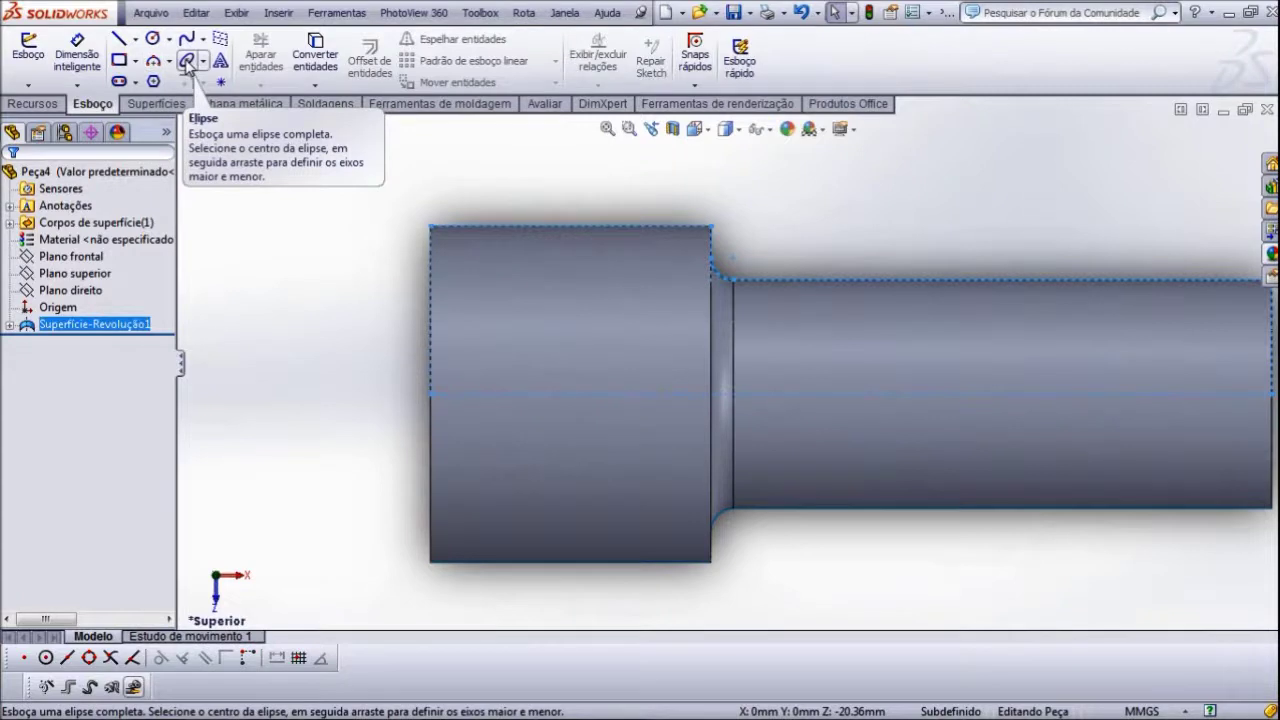
- Choose Plano superior as the plane for the new sketch
left_click(187, 62)
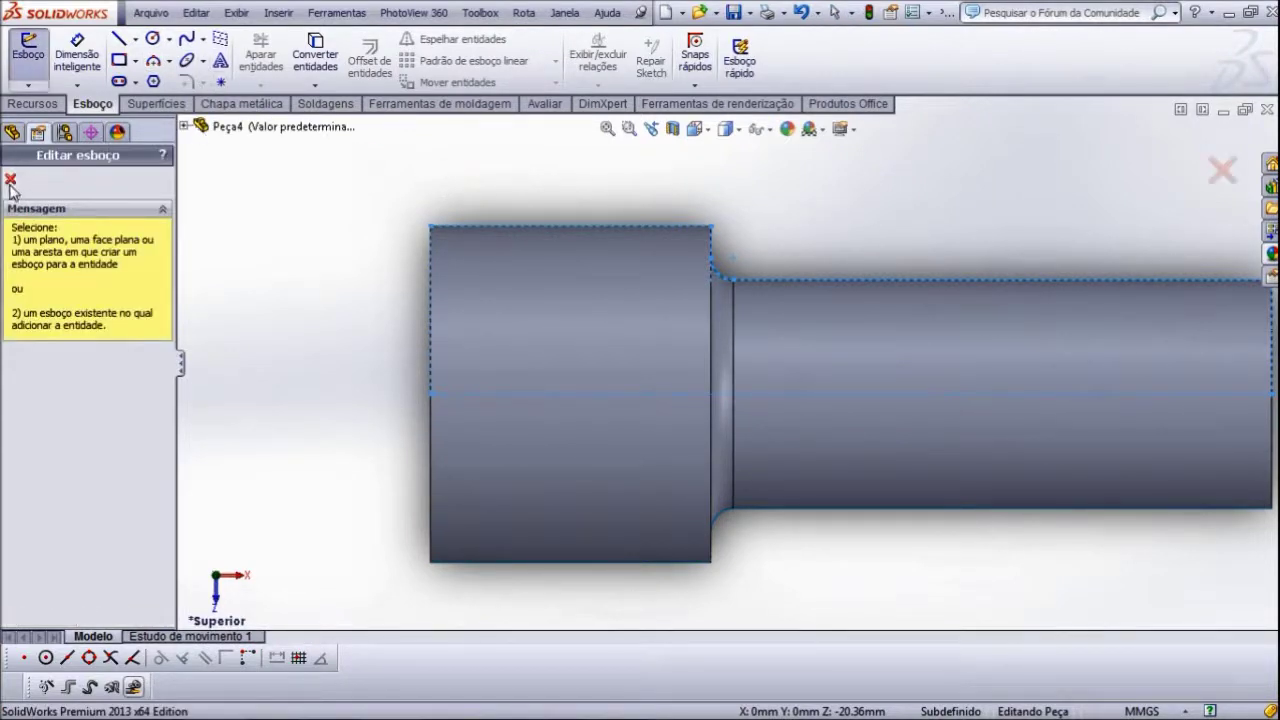
left_click(10, 181)
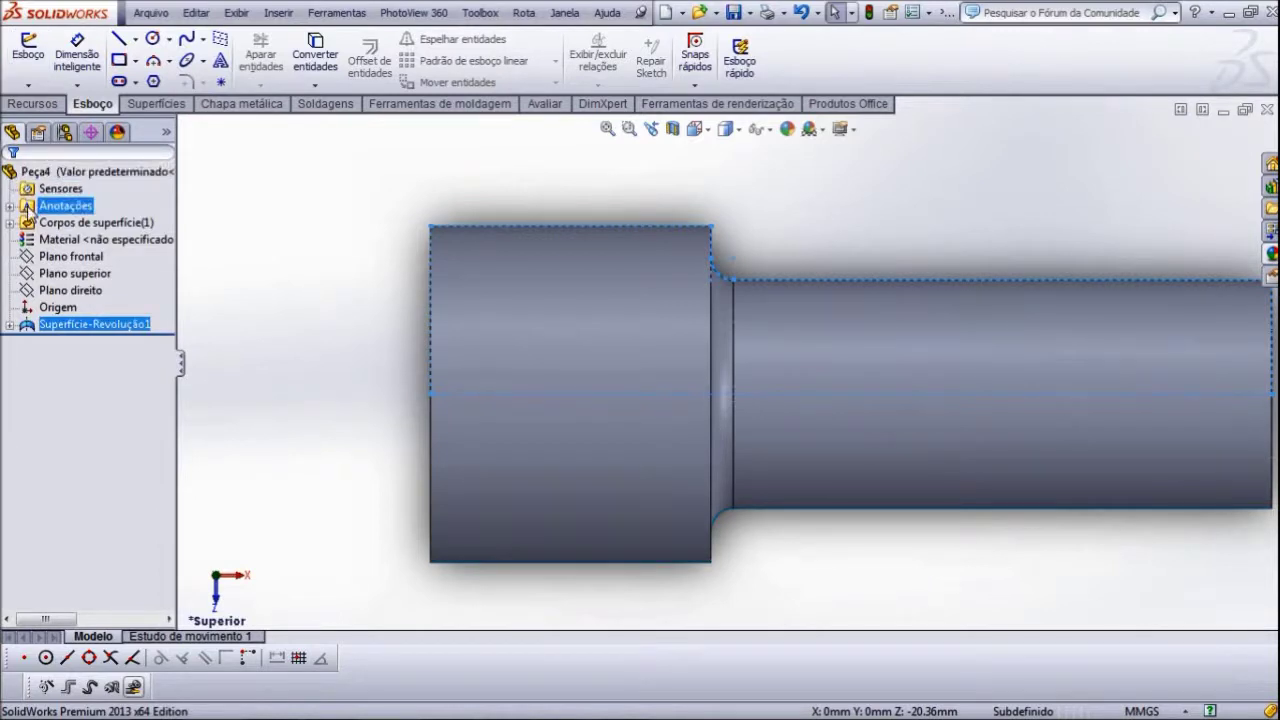
scroll(824, 336, "up", 3)
scroll(828, 371, "down", 3)
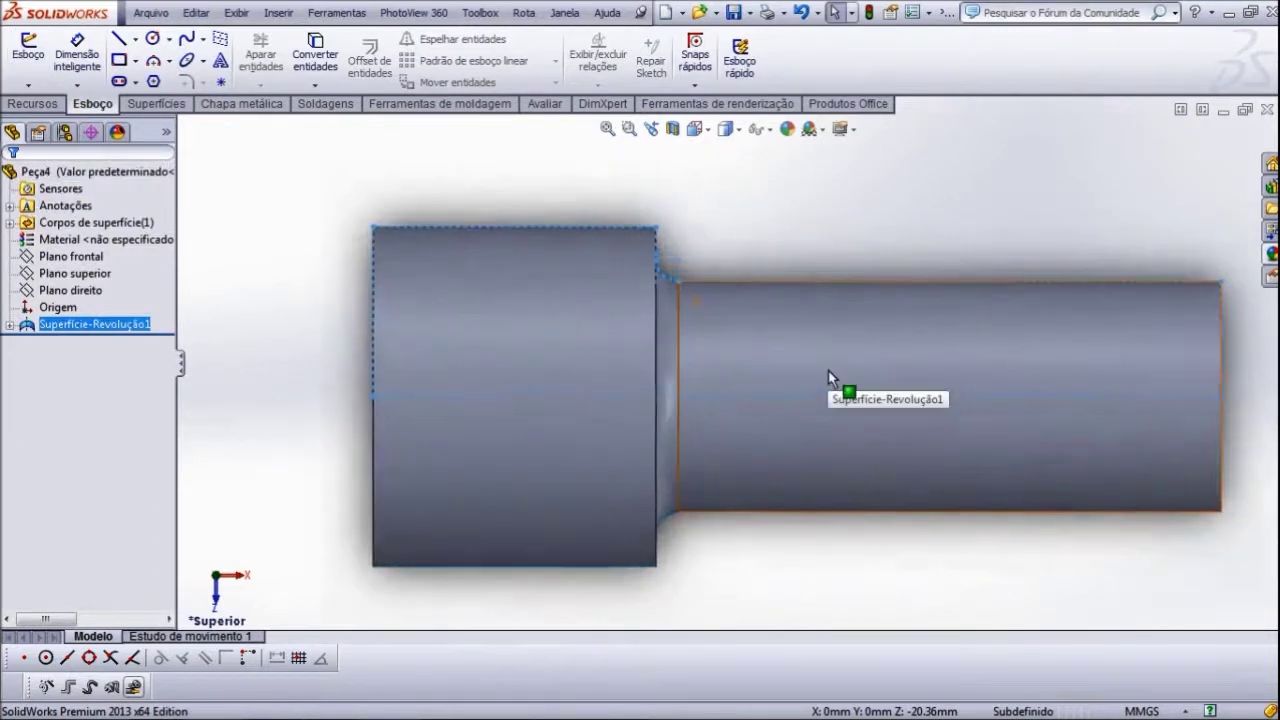
scroll(829, 372, "up", 1)
scroll(829, 372, "down", 1)
scroll(829, 372, "up", 1)
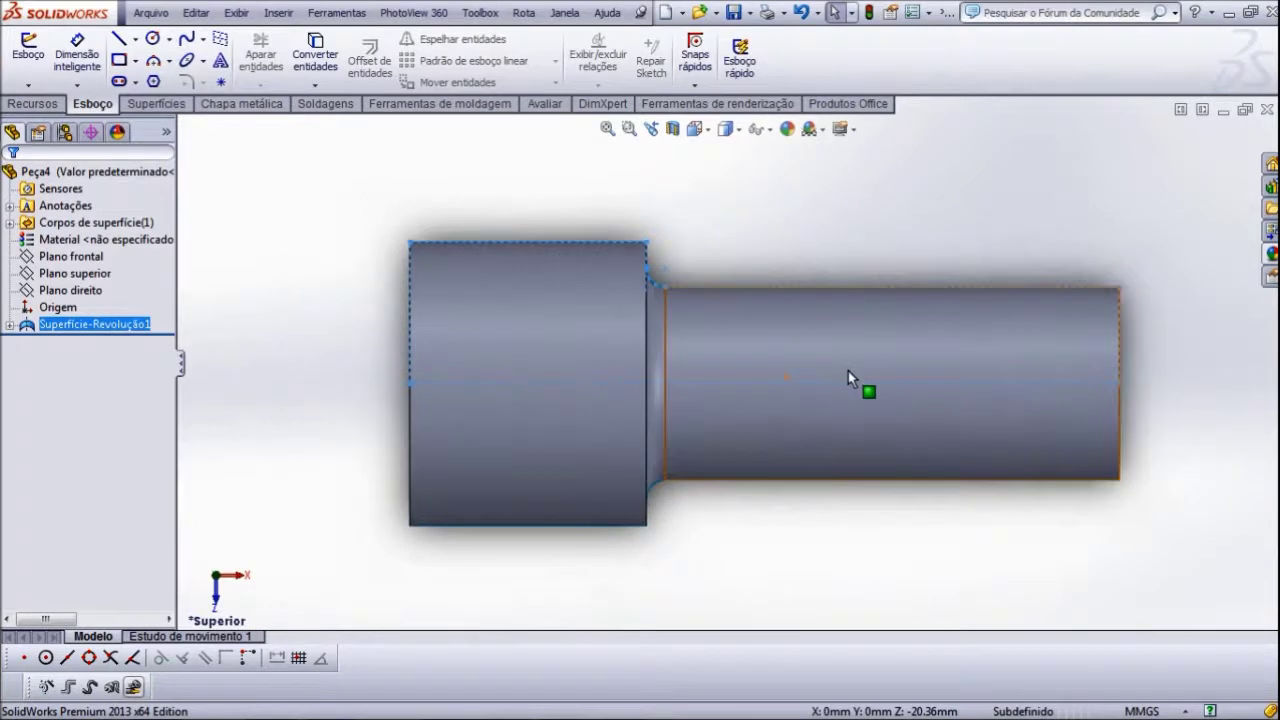
scroll(848, 378, "down", 1)
left_click(78, 273)
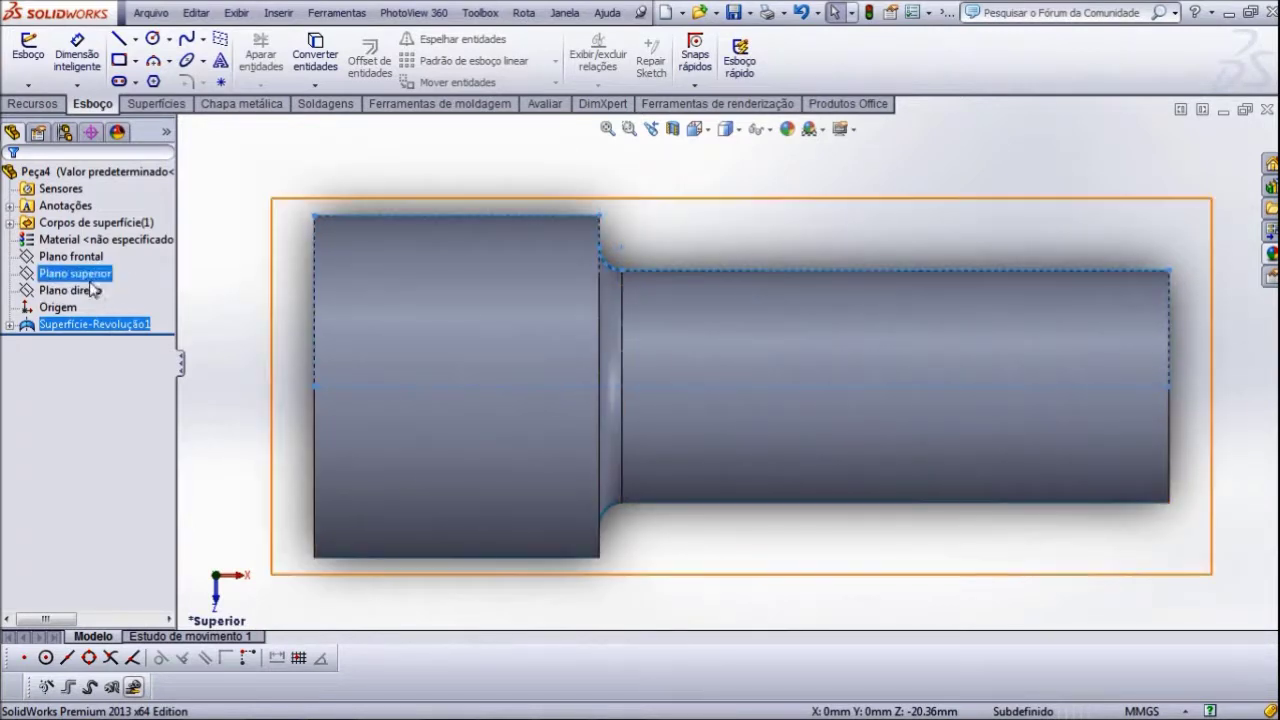
left_click(84, 275)
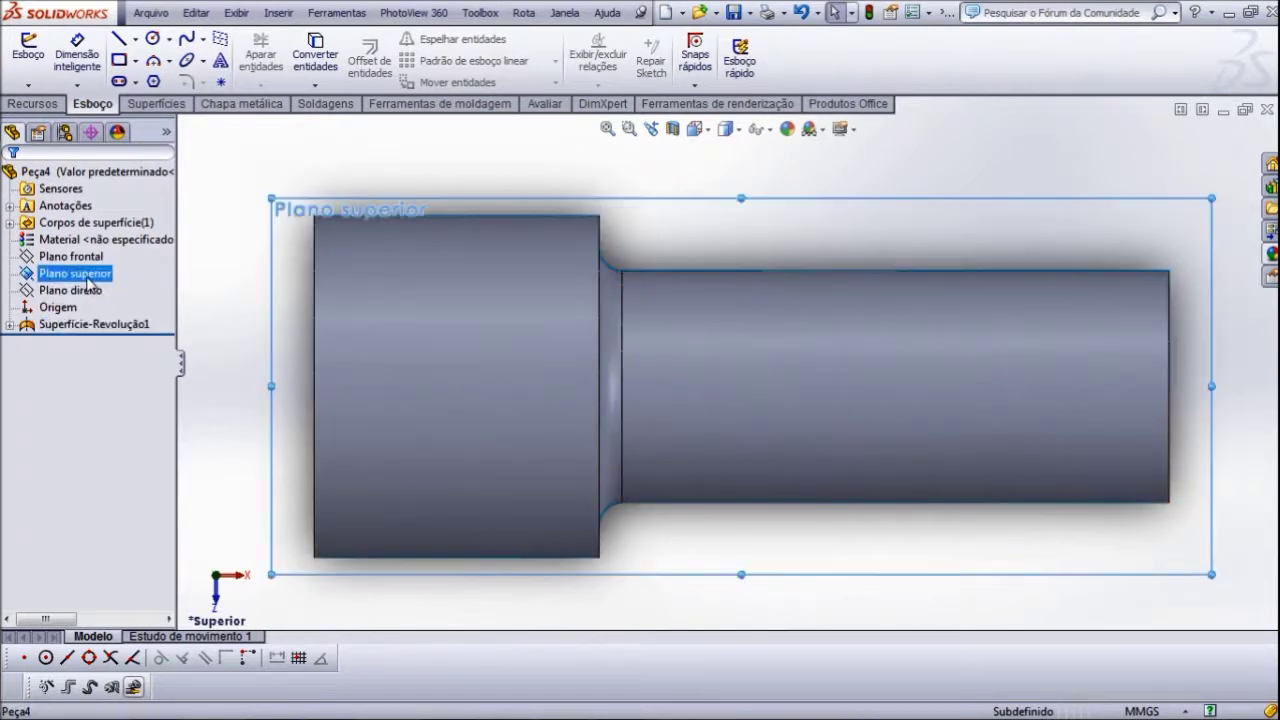
- Draw an ellipse centred on the large cylinder's top edge with a vertical major axis
left_click(202, 64)
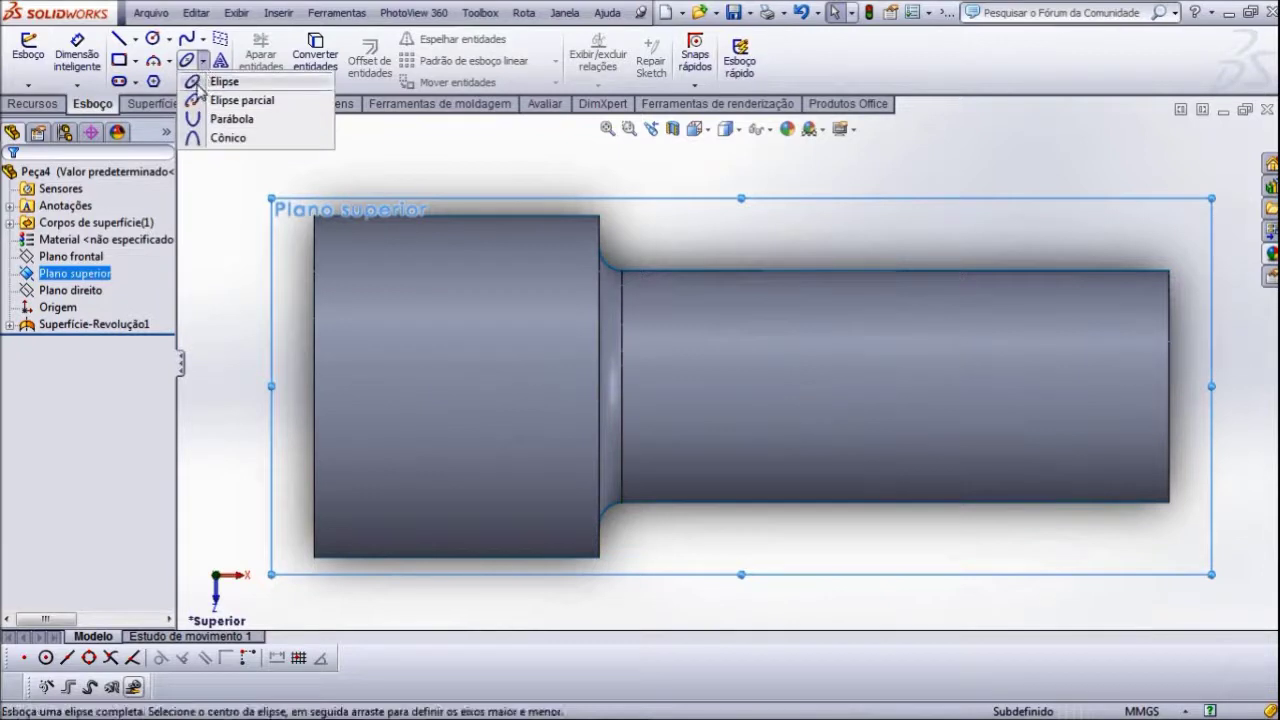
left_click(195, 88)
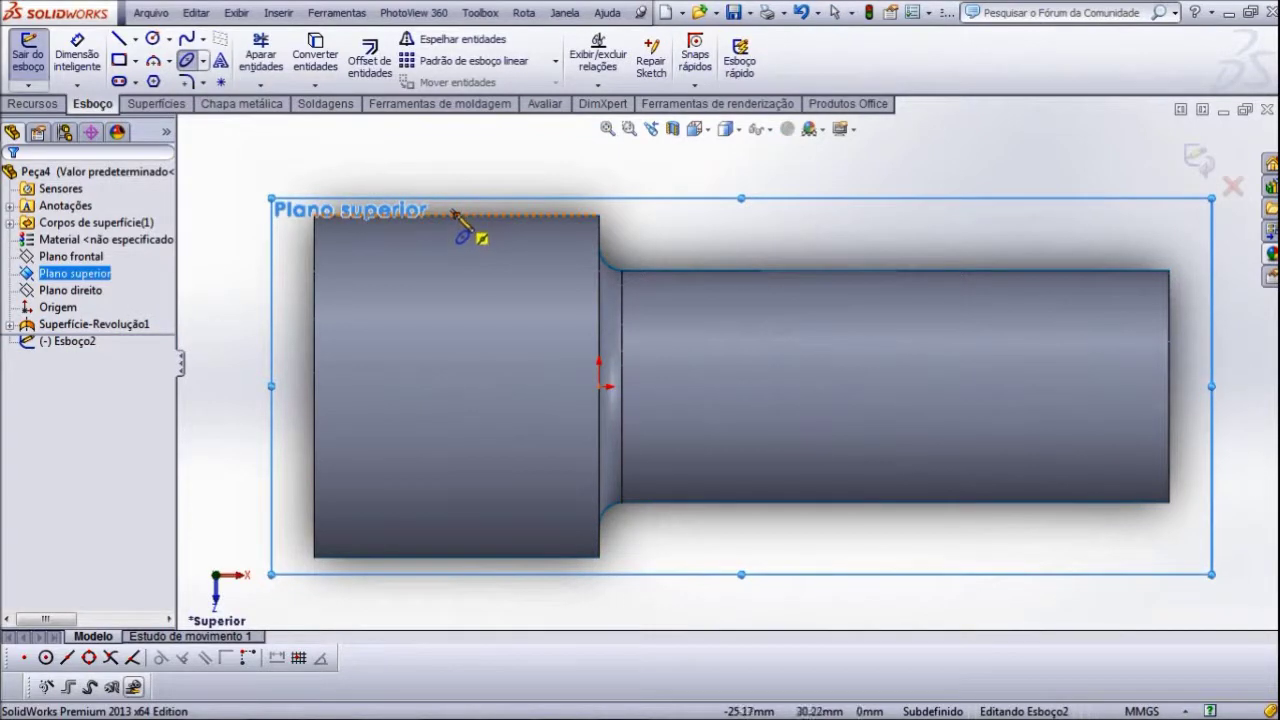
left_click(456, 215)
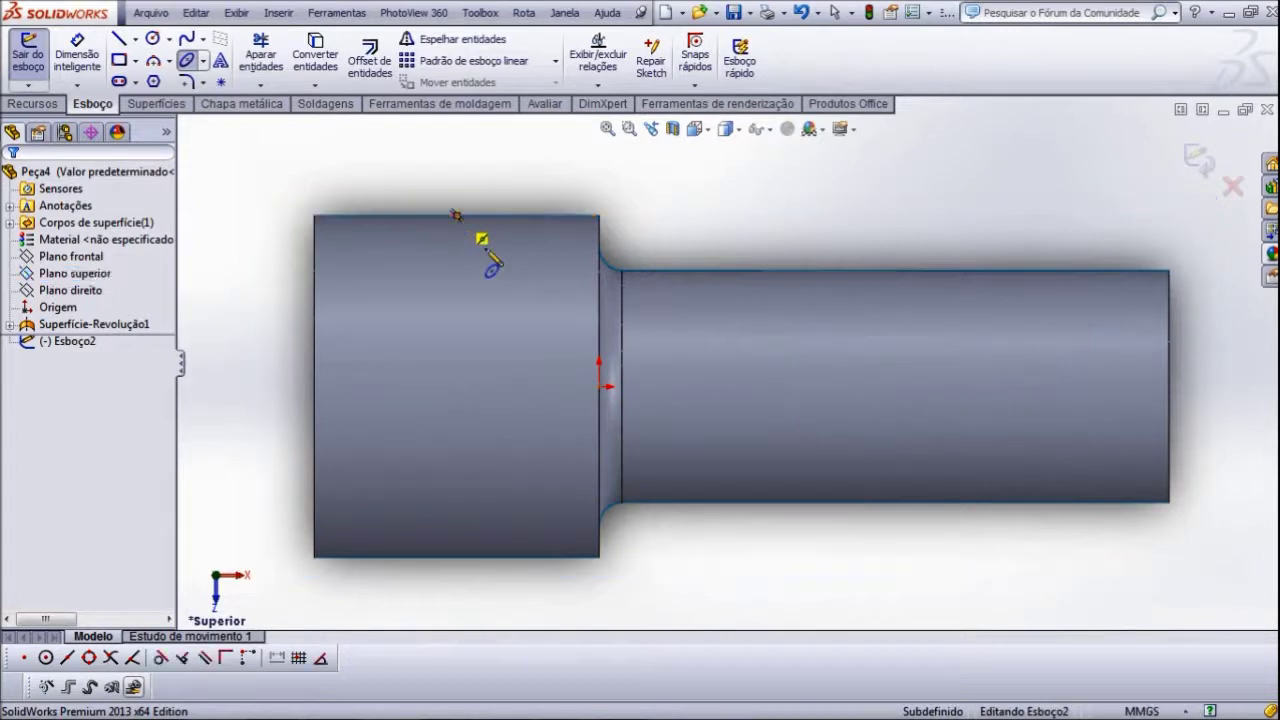
left_click(457, 293)
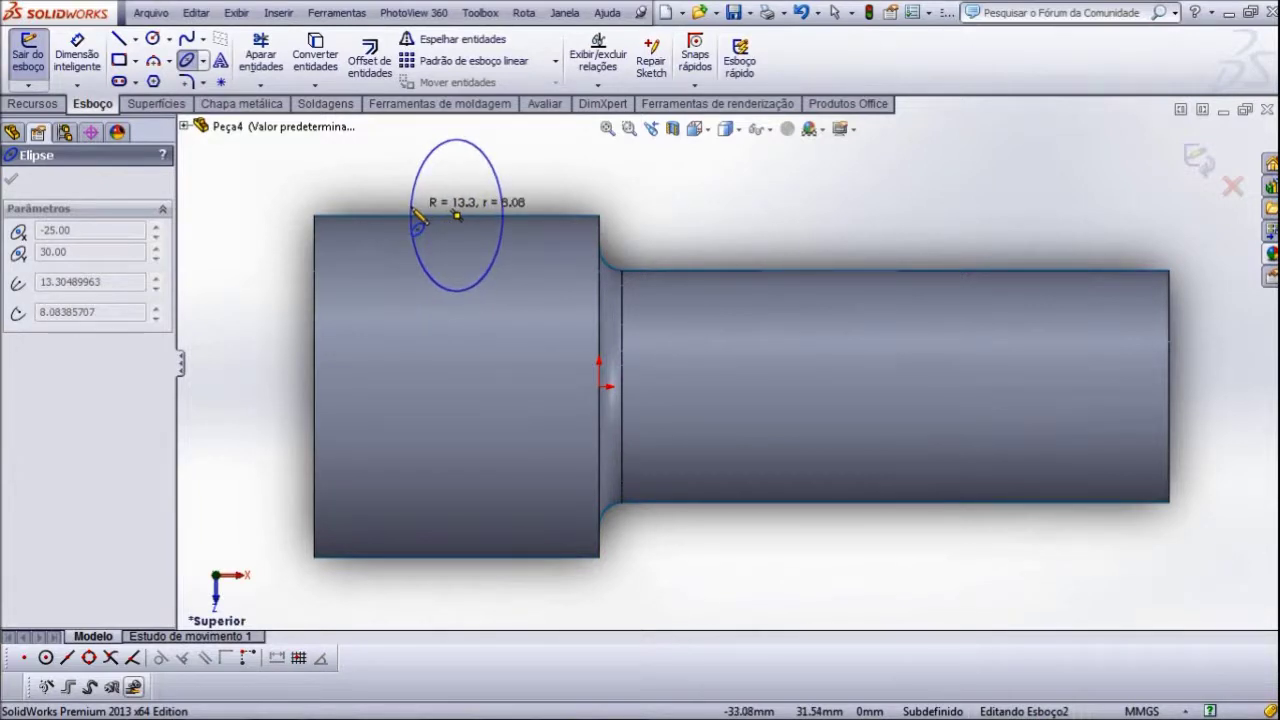
left_click(418, 221)
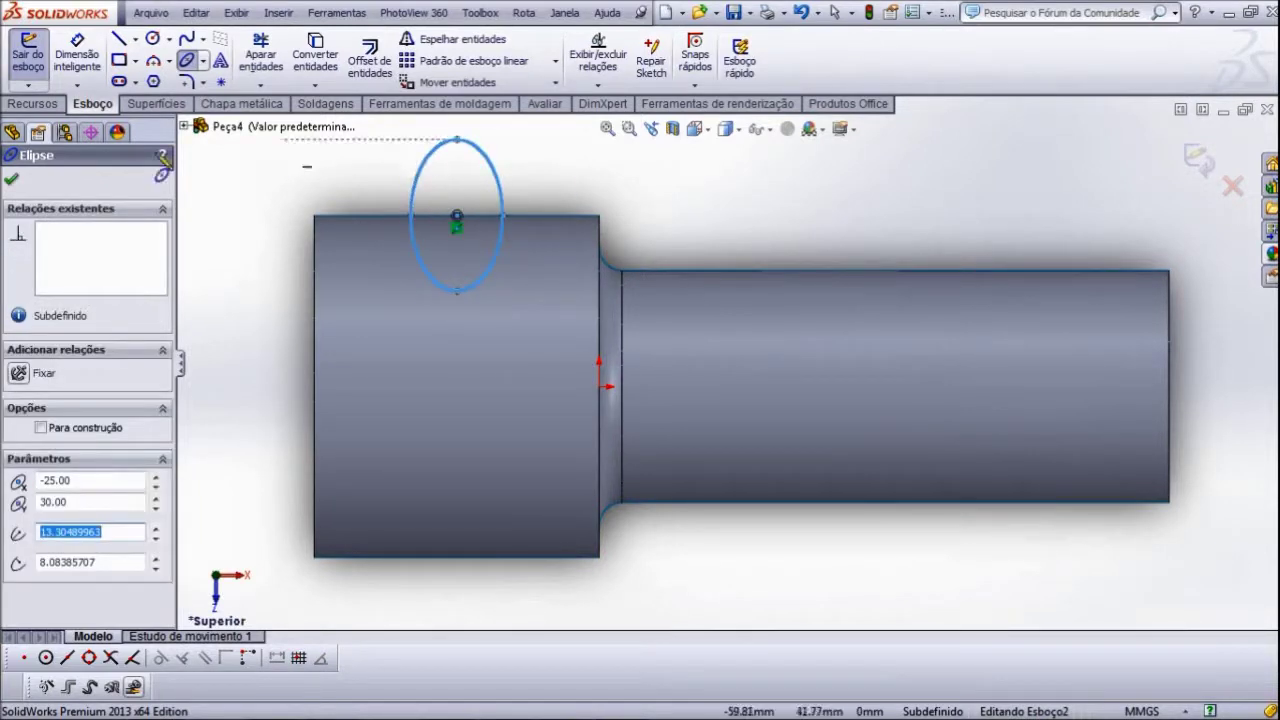
- Dimension the ellipse's major radius to 10 mm
left_click(77, 54)
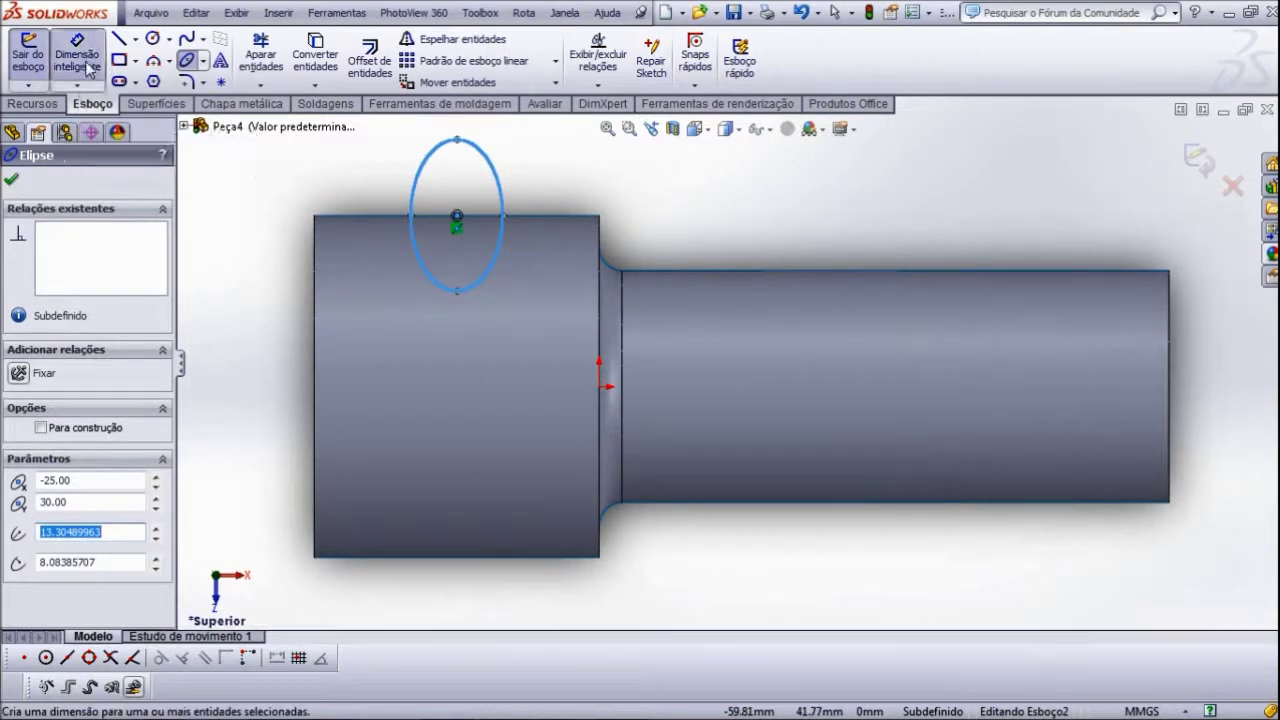
left_click(428, 213)
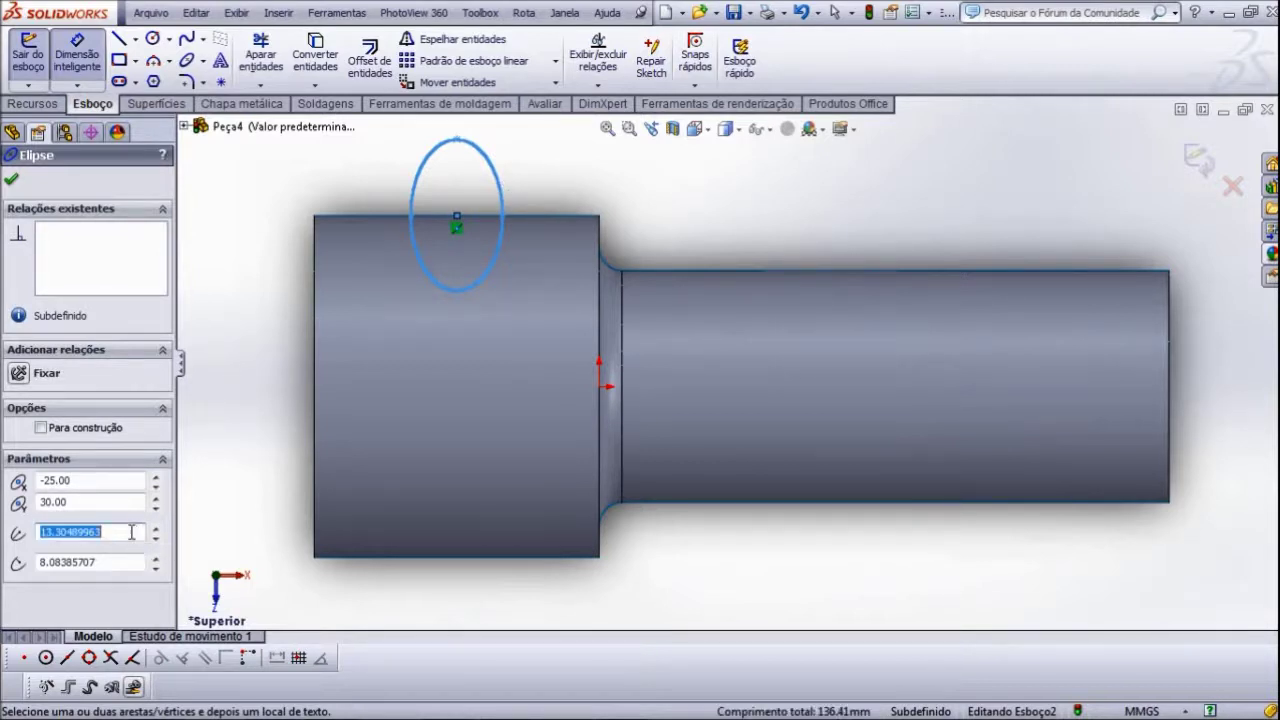
type("10")
key("Return")
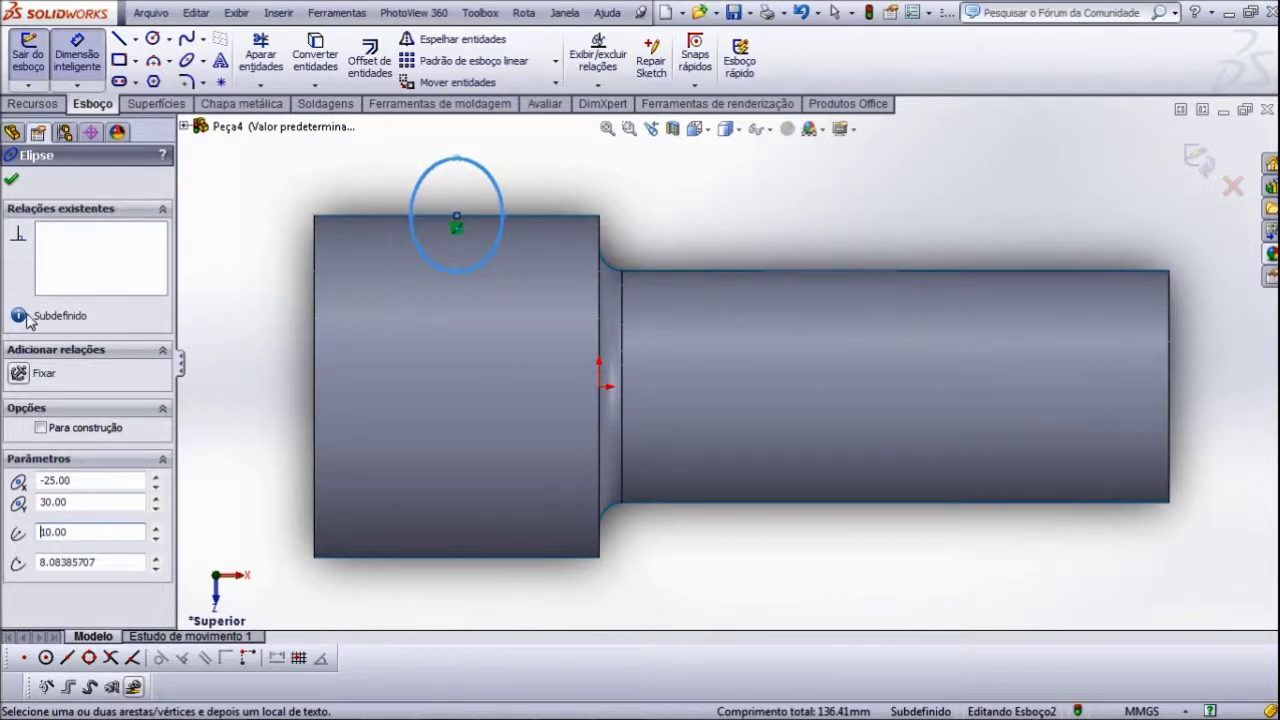
left_click(11, 181)
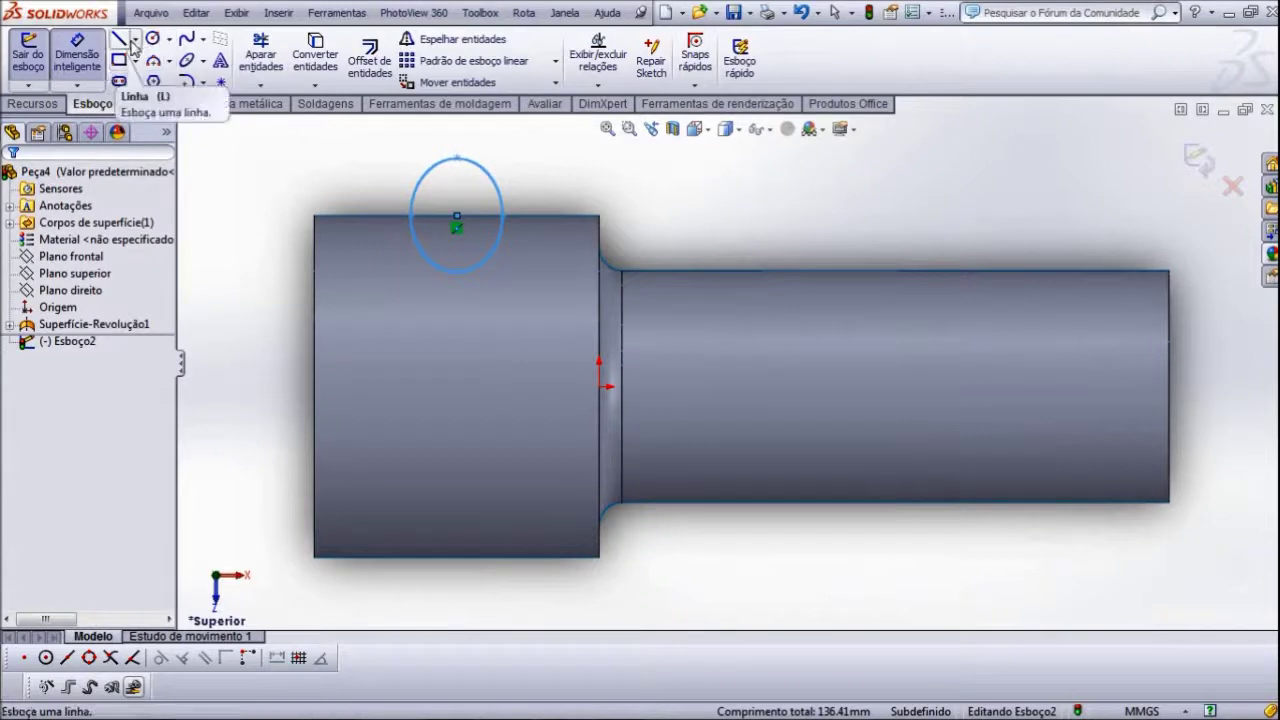
left_click(136, 45)
- Draw a horizontal construction centerline along the shaft axis, past the shaft's right end
left_click(145, 79)
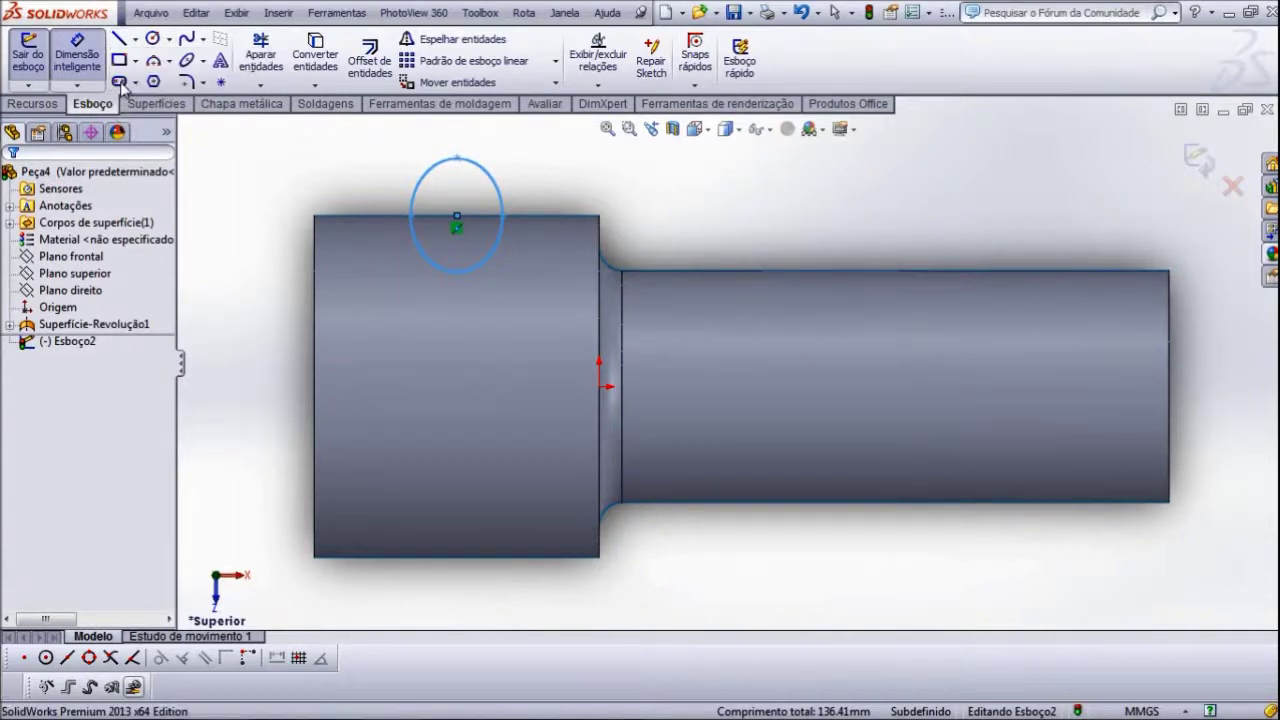
left_click(247, 386)
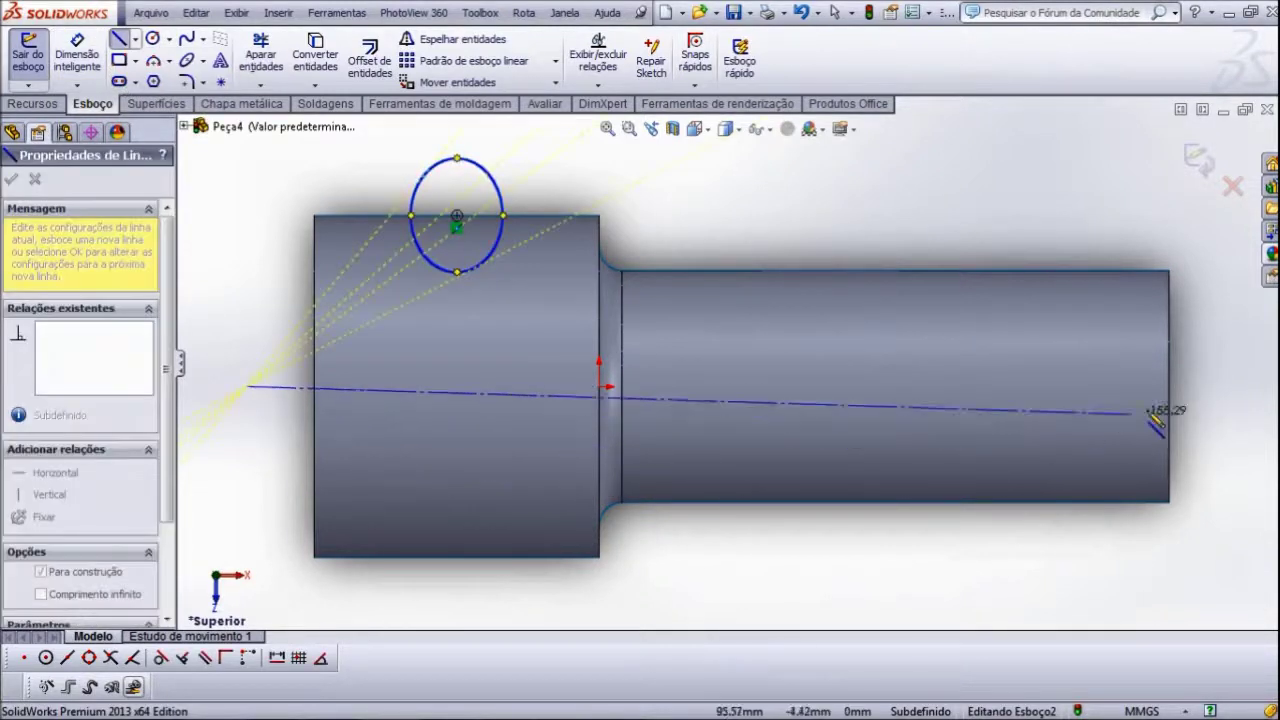
left_click(1205, 386)
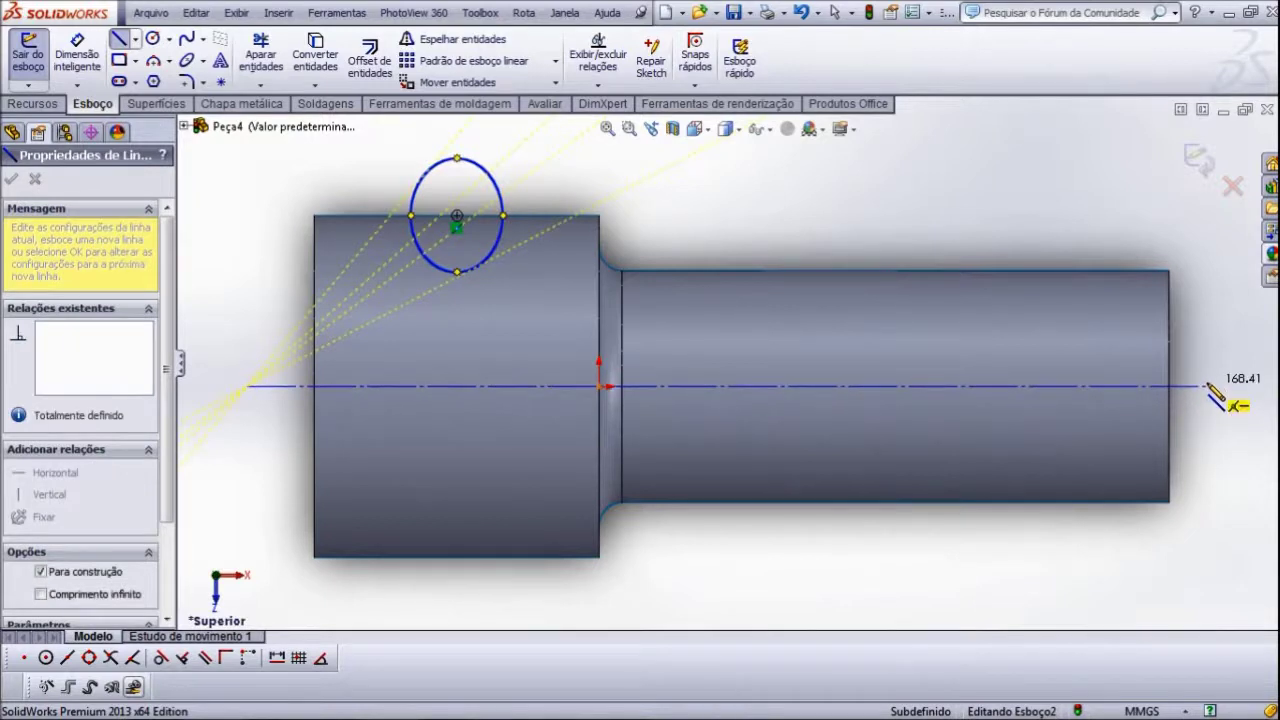
right_click(1207, 386)
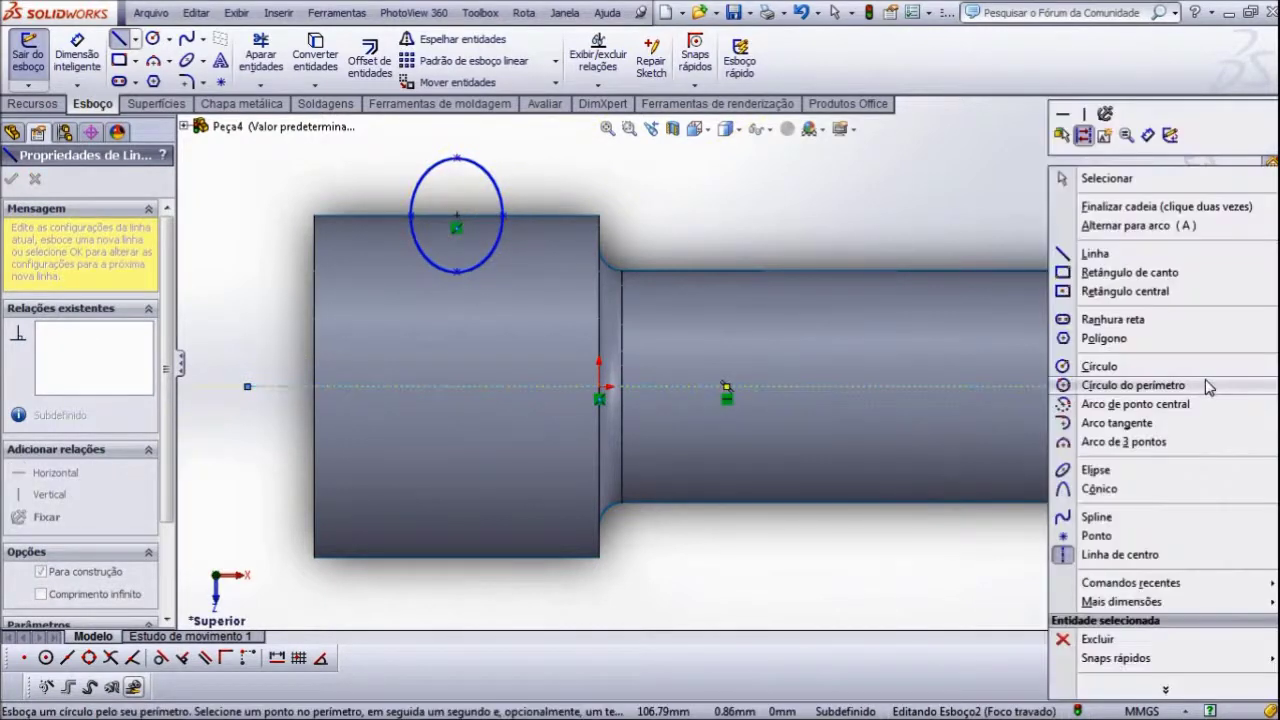
left_click(1110, 178)
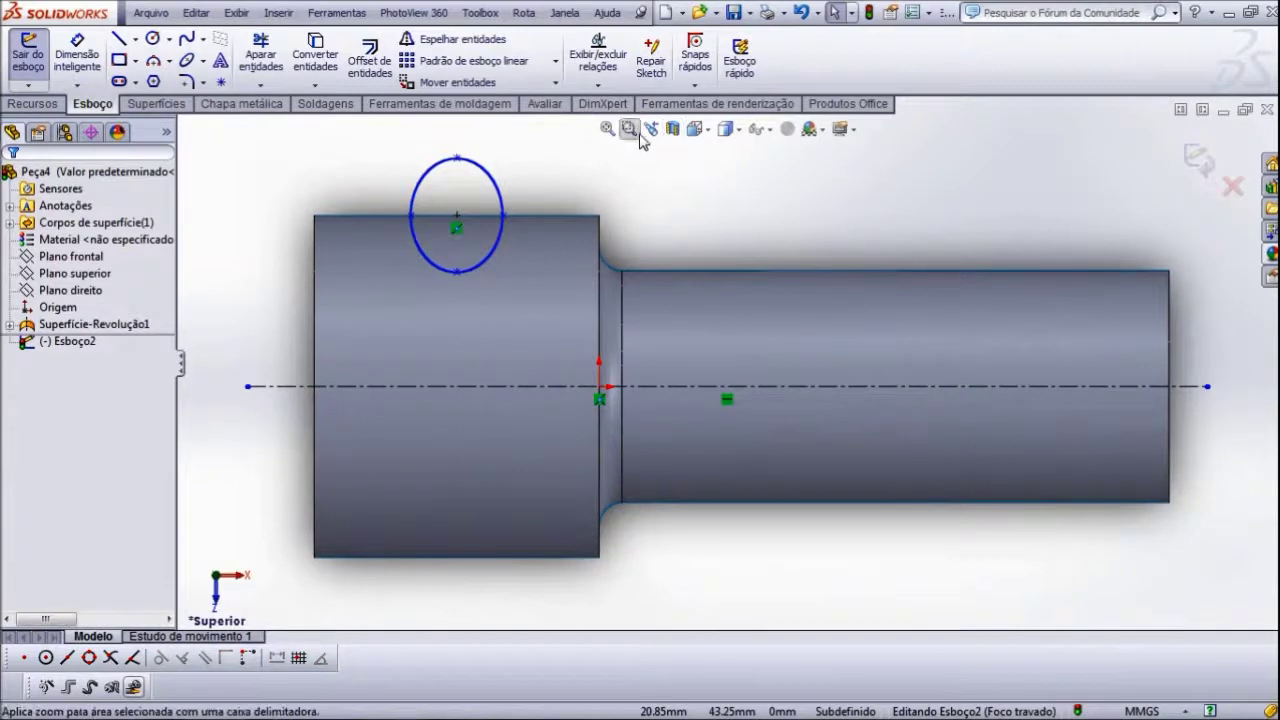
- Switch the view to Isometric and orbit the model to a steeper angle
left_click(707, 130)
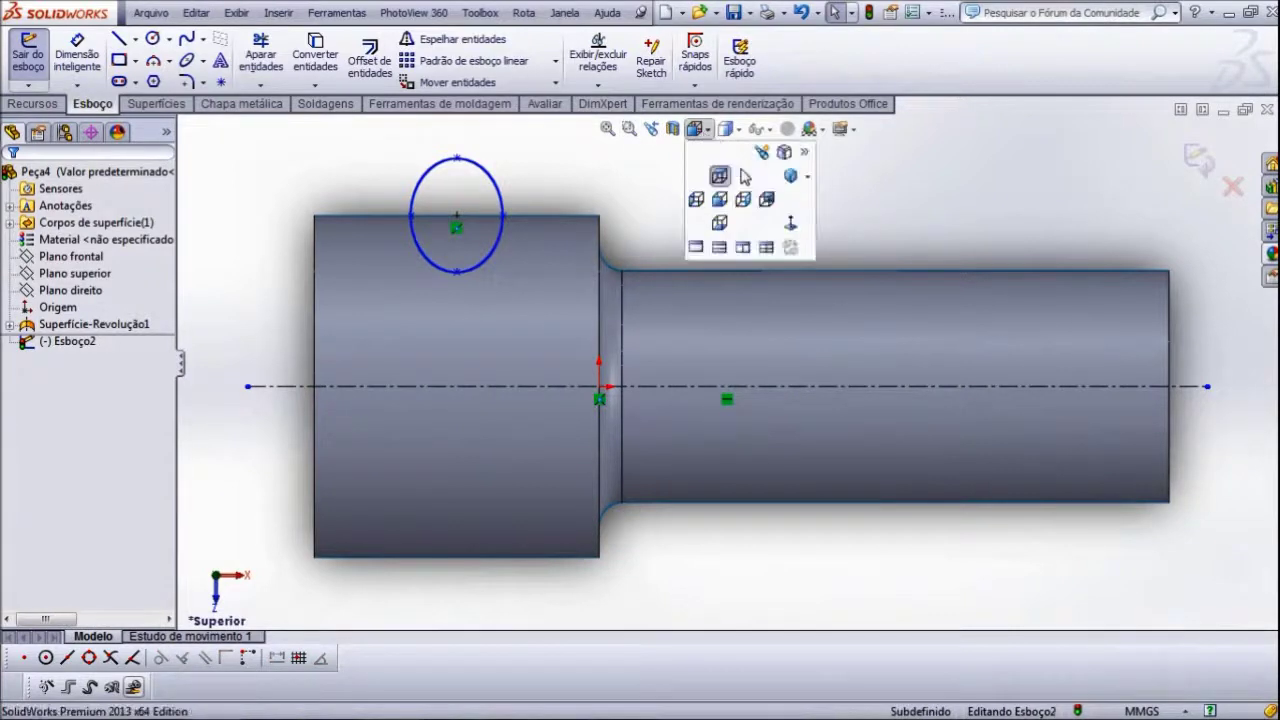
left_click(719, 176)
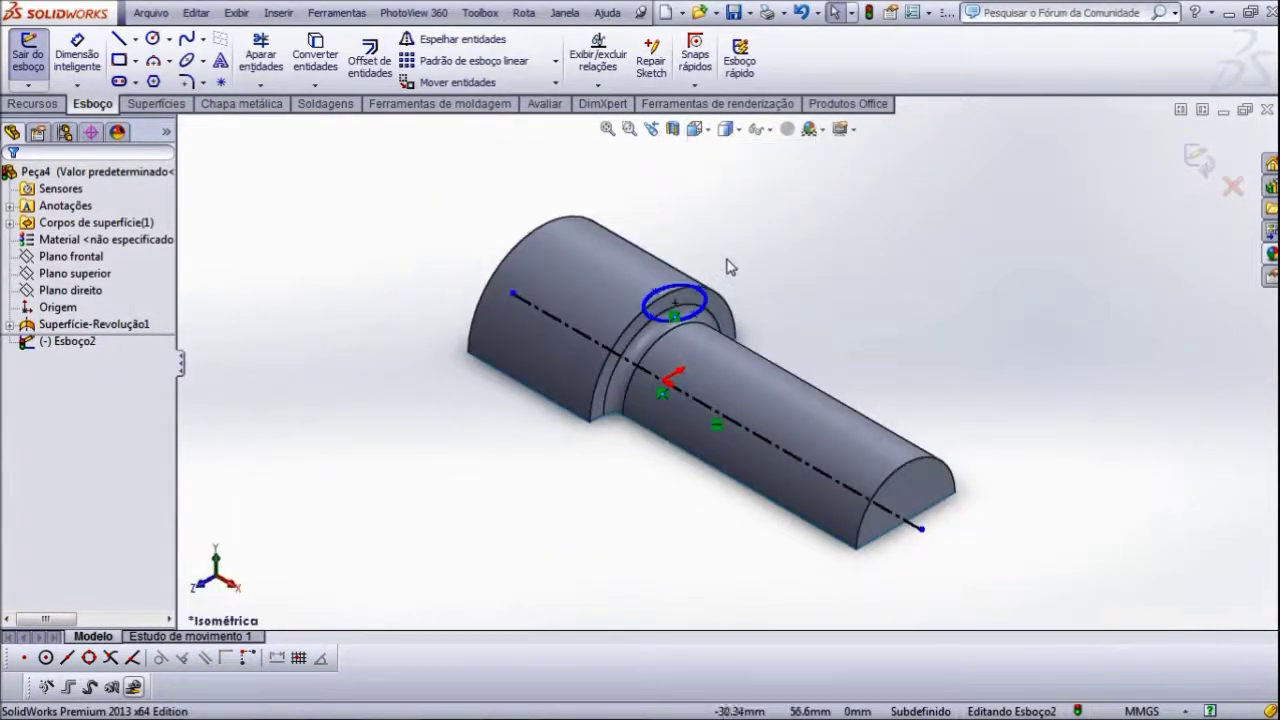
middle_click_drag(523, 380, 503, 454)
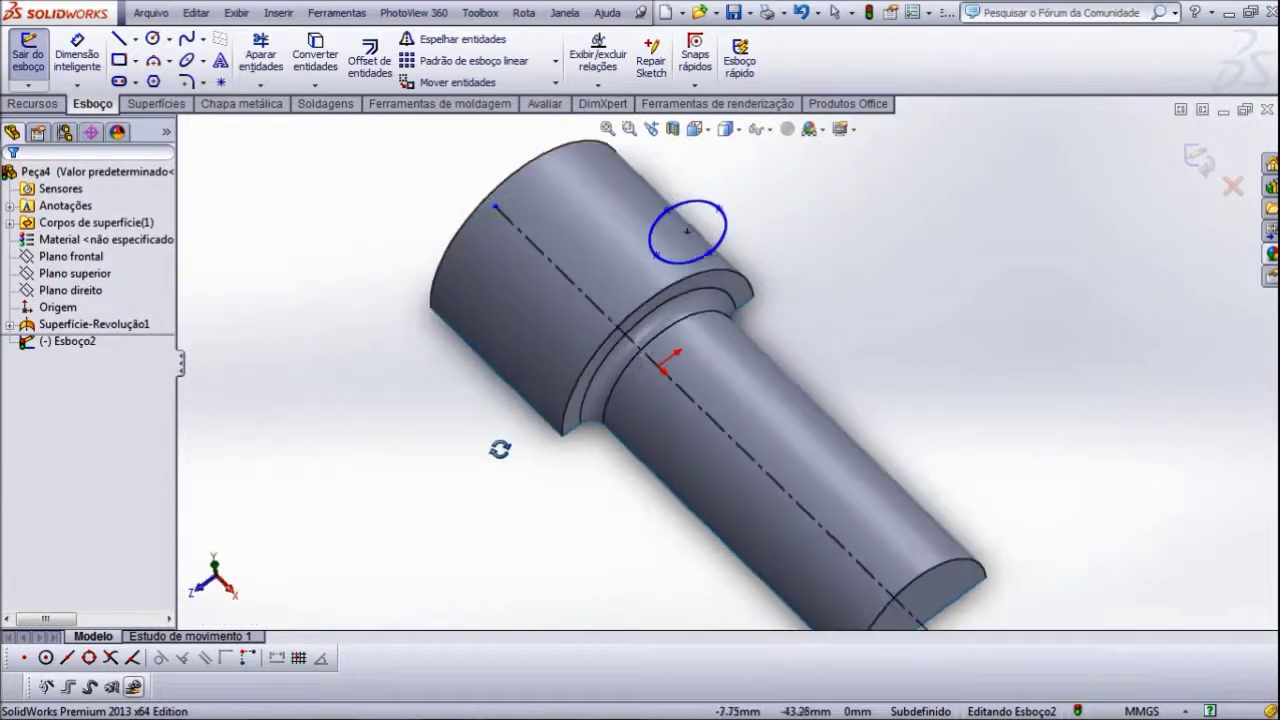
left_click(441, 44)
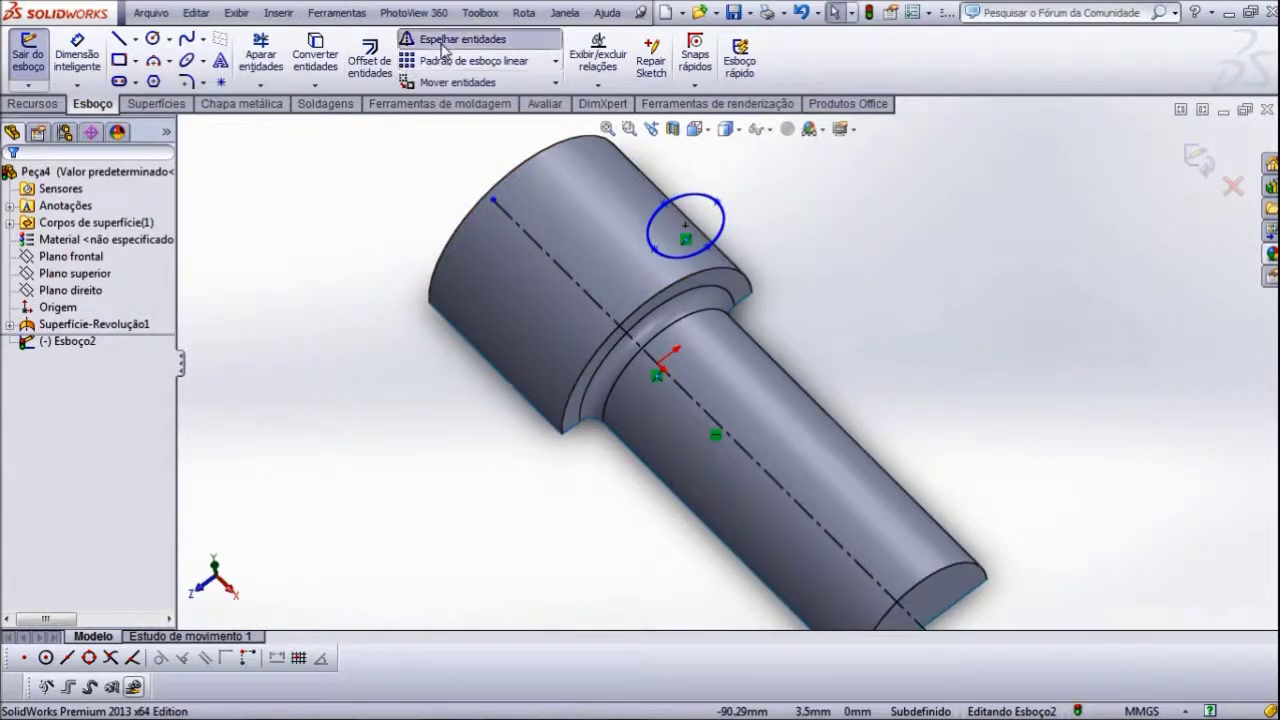
- Mirror the ellipse about the shaft centerline to create a second ellipse on the opposite side
left_click(724, 219)
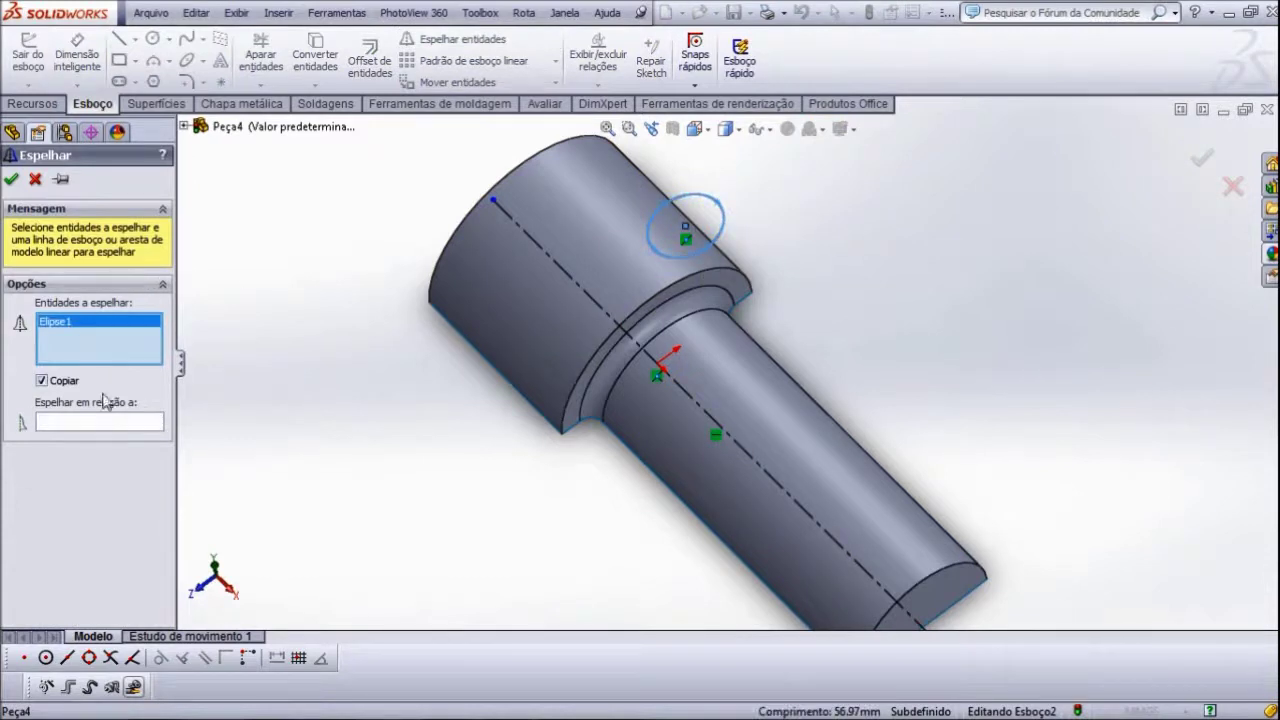
left_click(114, 425)
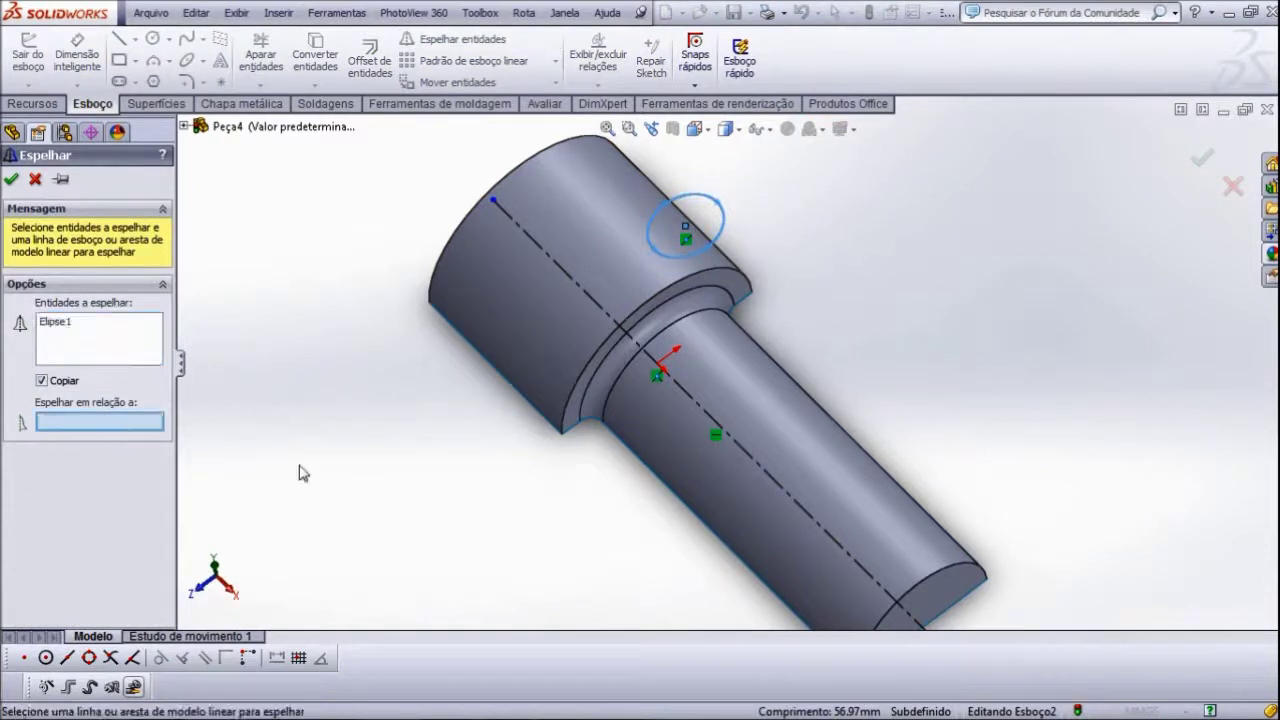
left_click(771, 492)
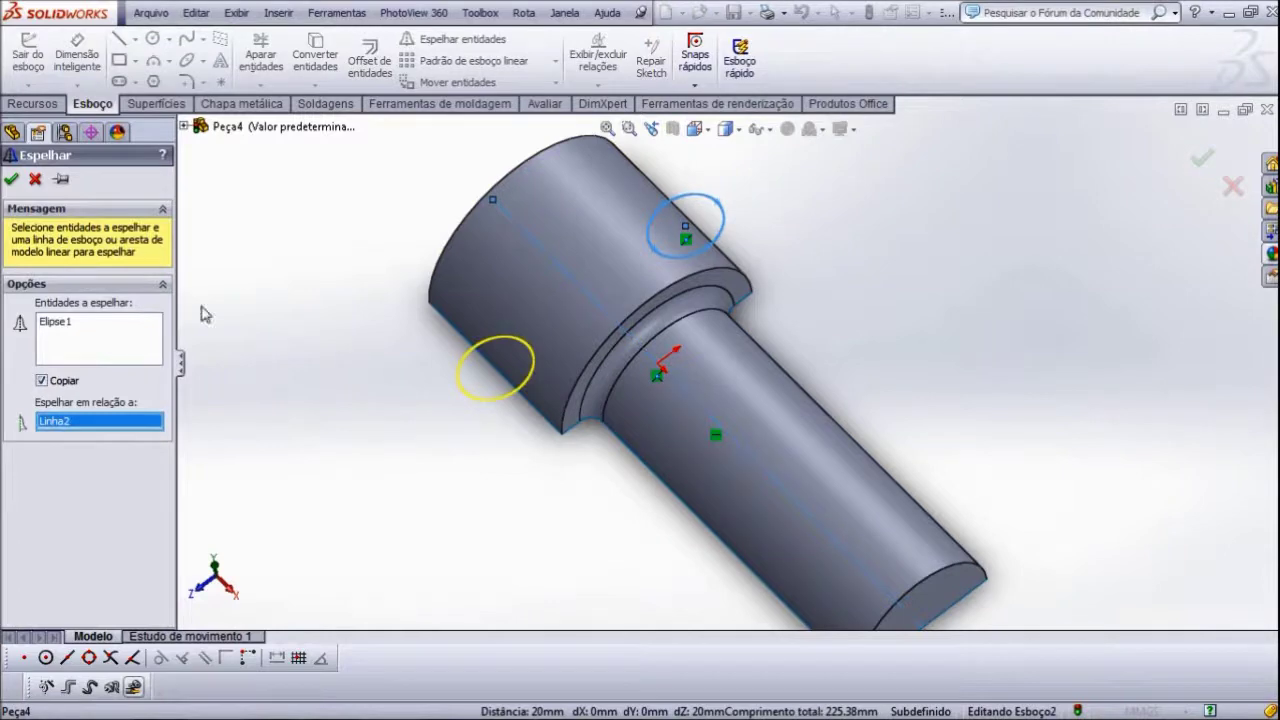
left_click(12, 179)
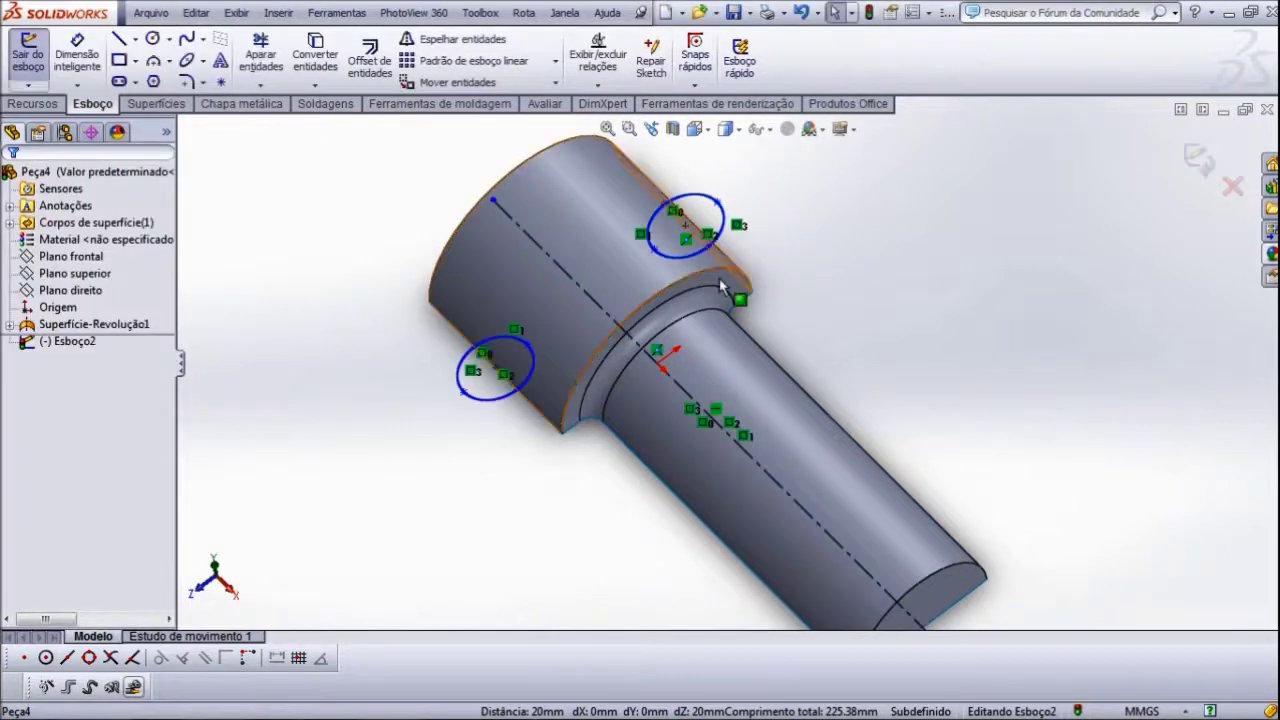
scroll(695, 284, "up", 2)
scroll(643, 346, "down", 3)
mouse_move(643, 346)
middle_mouse_down()
mouse_move(626, 282)
mouse_move(607, 360)
mouse_move(611, 312)
mouse_move(617, 350)
mouse_move(619, 335)
middle_mouse_up()
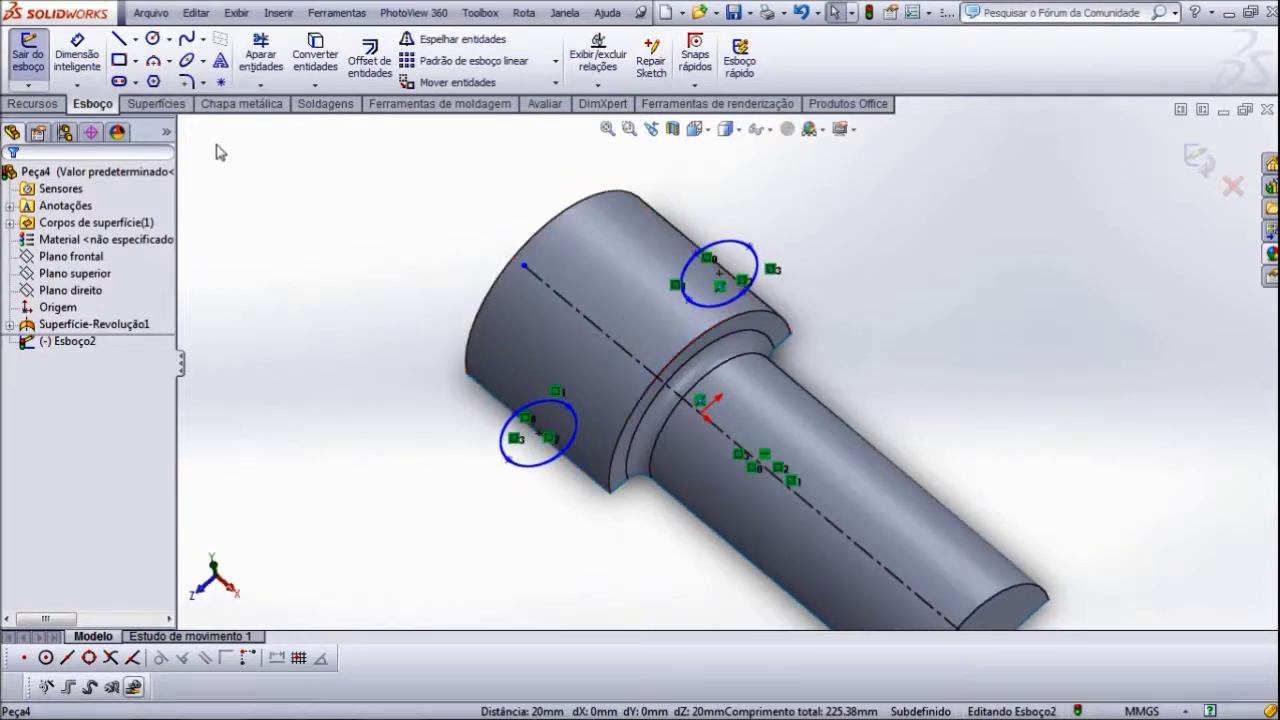
left_click(157, 103)
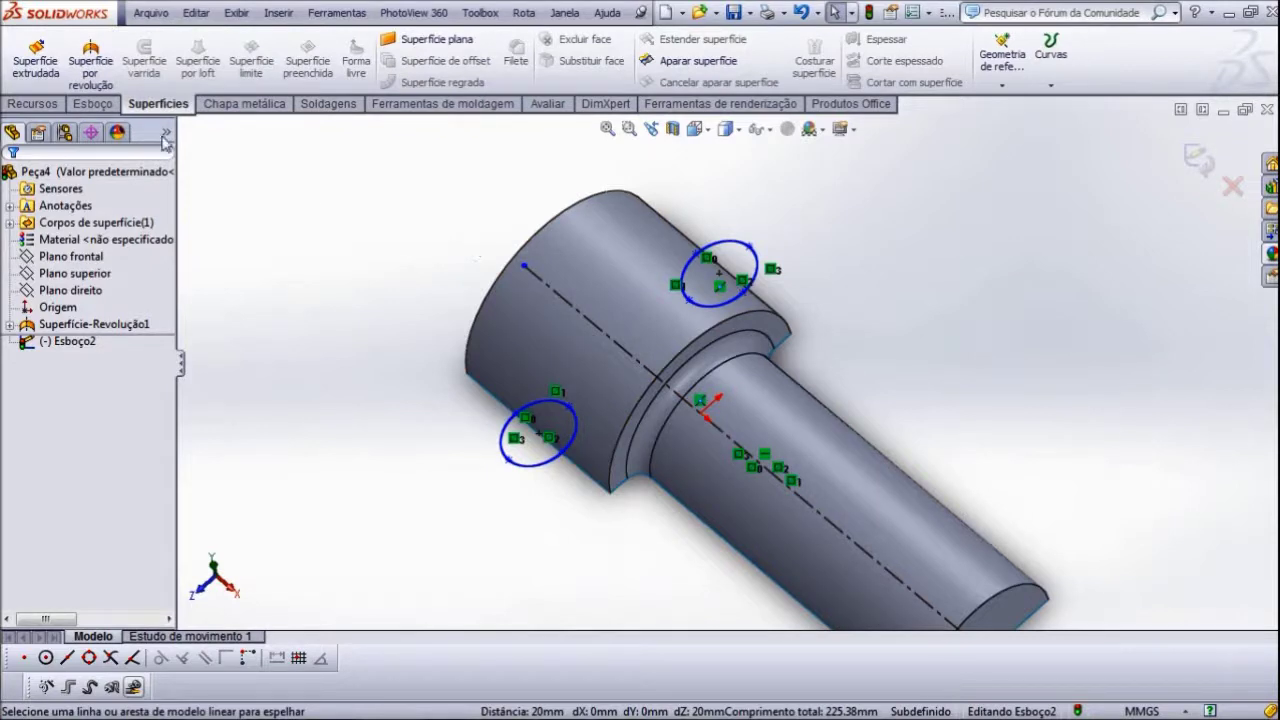
- Extrude both ellipses as surfaces to a blind depth of 50 mm
left_click(46, 79)
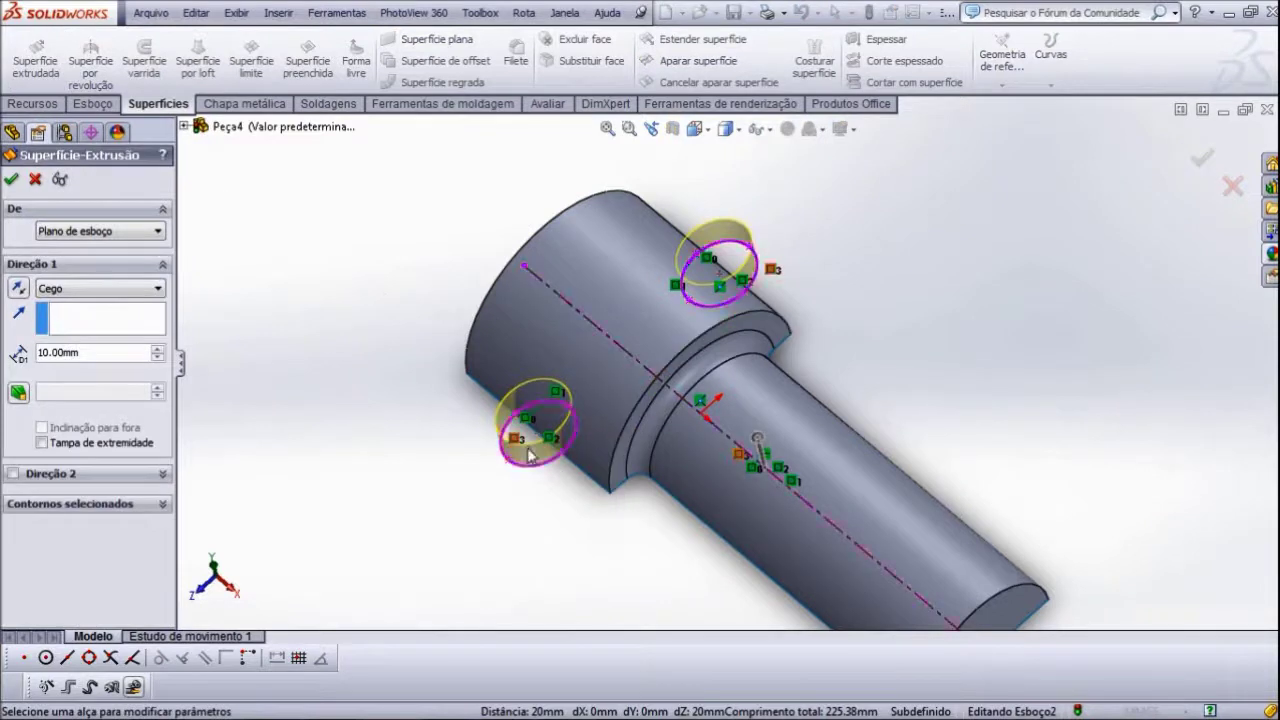
middle_click_drag(555, 470, 573, 460)
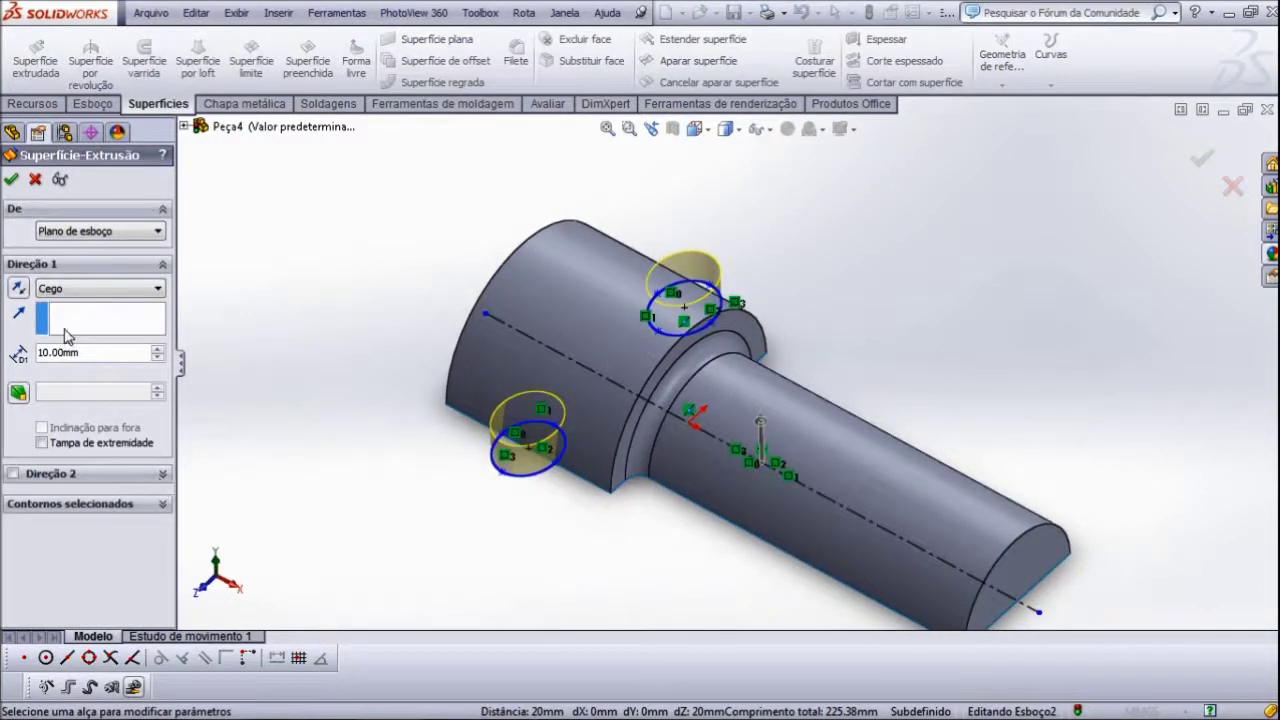
double_click(94, 347)
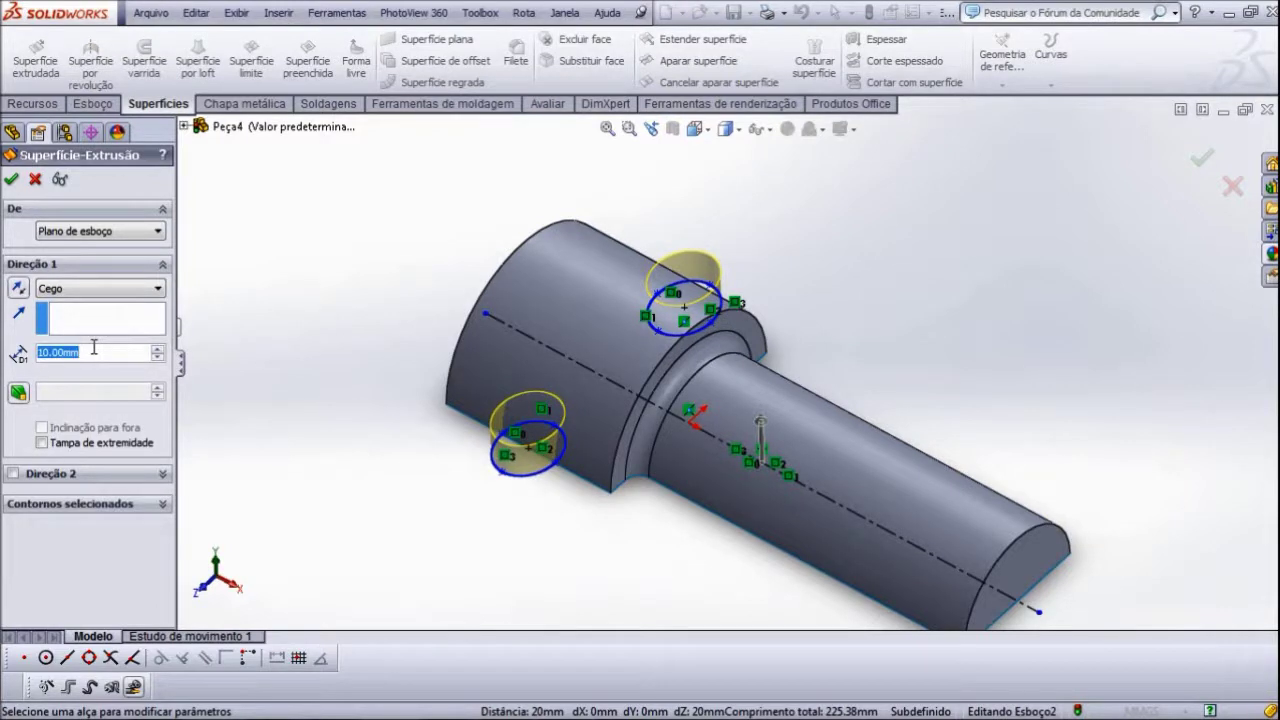
type("150")
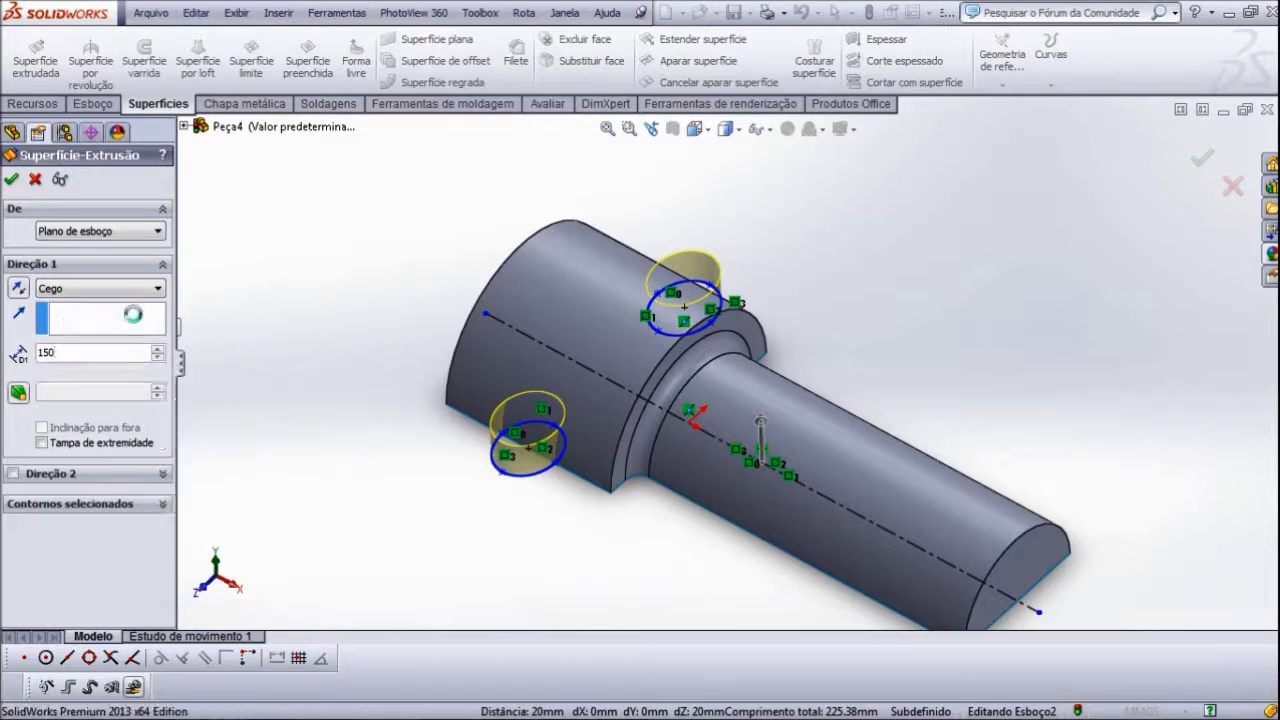
key("Return")
left_click_drag(103, 352, 20, 348)
type("50")
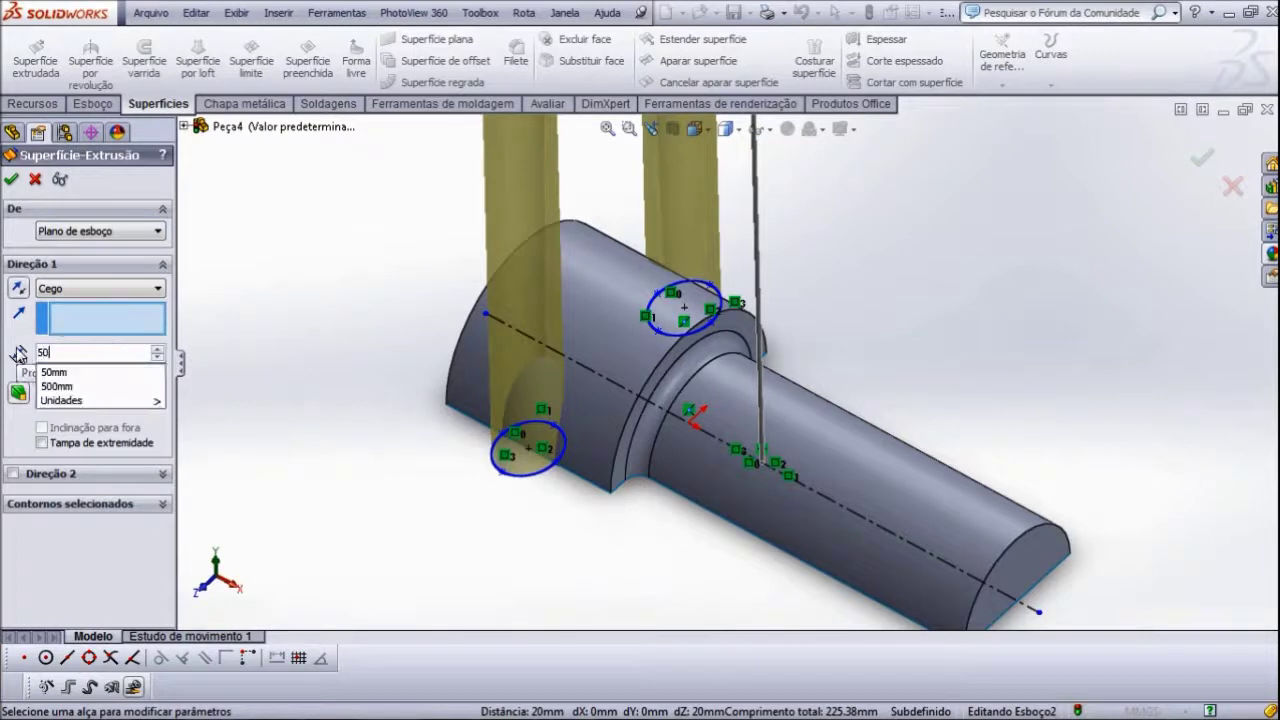
key("Return")
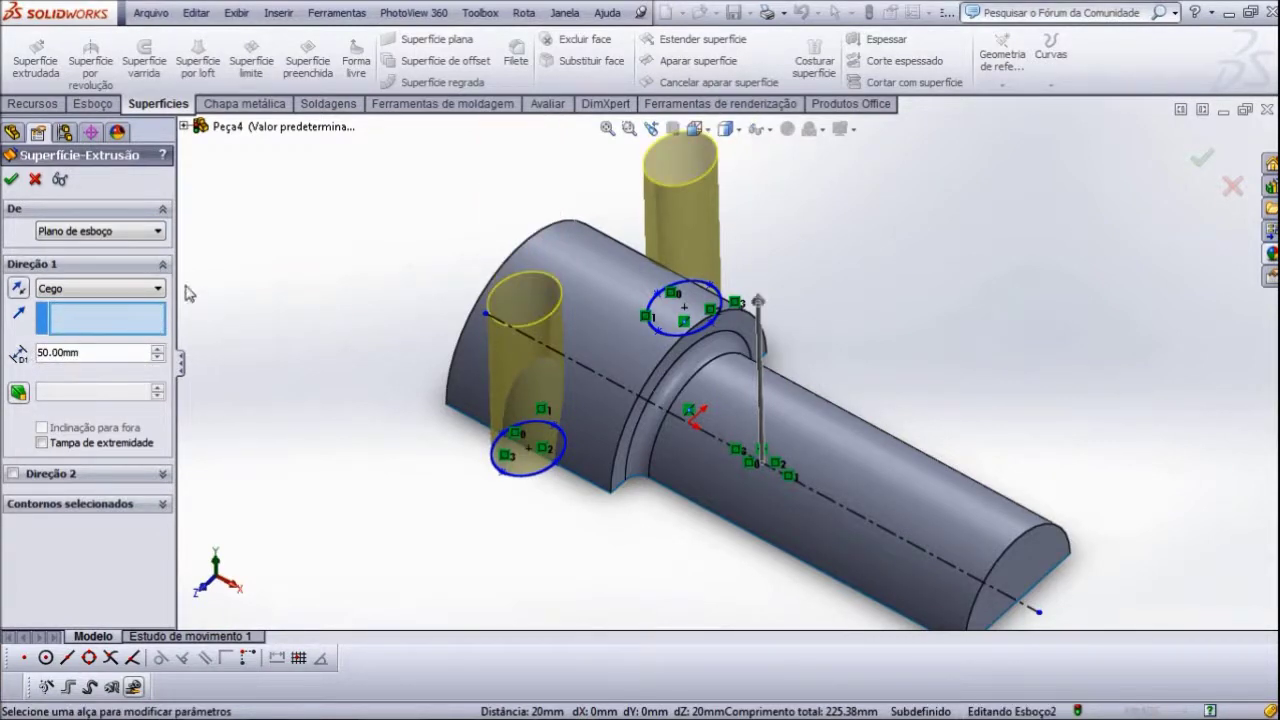
left_click(11, 180)
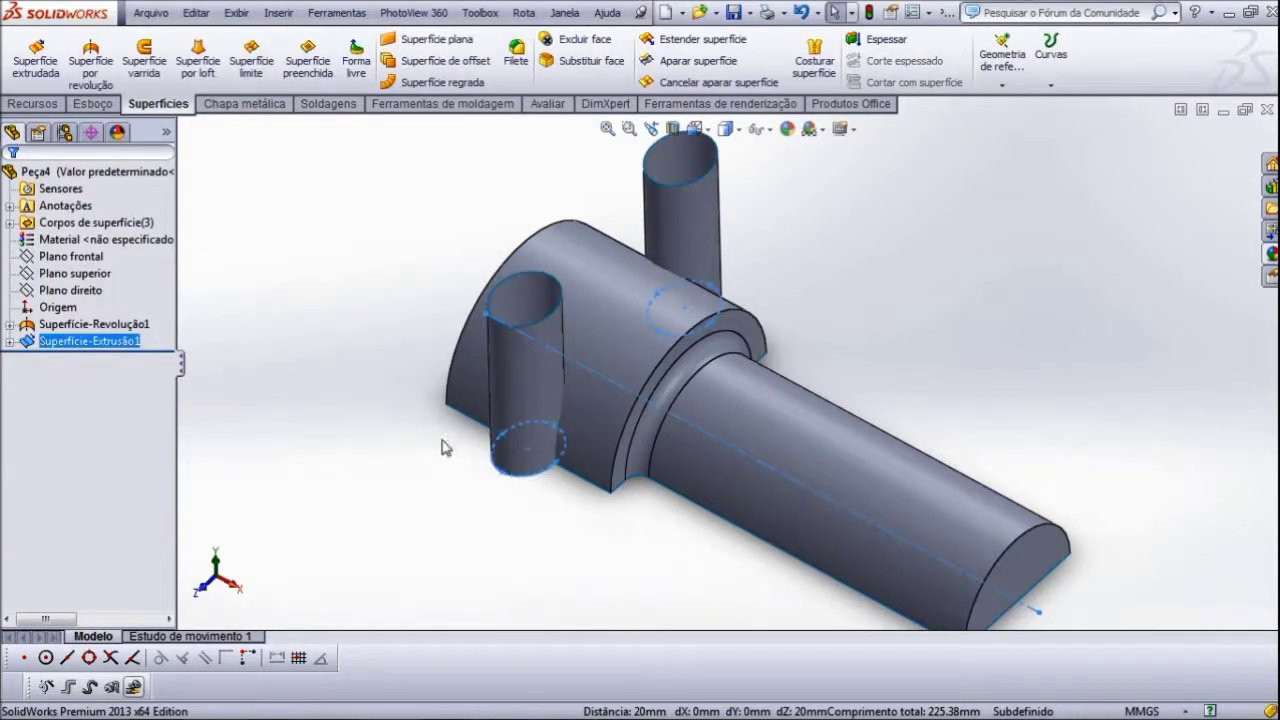
mouse_move(450, 458)
middle_mouse_down()
mouse_move(500, 457)
mouse_move(423, 434)
mouse_move(370, 264)
mouse_move(589, 476)
mouse_move(560, 464)
mouse_move(562, 379)
mouse_move(618, 430)
mouse_move(606, 460)
mouse_move(417, 280)
mouse_move(383, 203)
mouse_move(578, 376)
mouse_move(794, 500)
mouse_move(923, 294)
mouse_move(691, 200)
mouse_move(740, 260)
mouse_move(851, 471)
mouse_move(466, 443)
mouse_move(963, 617)
mouse_move(981, 598)
mouse_move(789, 677)
mouse_move(737, 623)
middle_mouse_up()
mouse_move(743, 366)
middle_mouse_down()
mouse_move(797, 551)
mouse_move(814, 551)
middle_mouse_up()
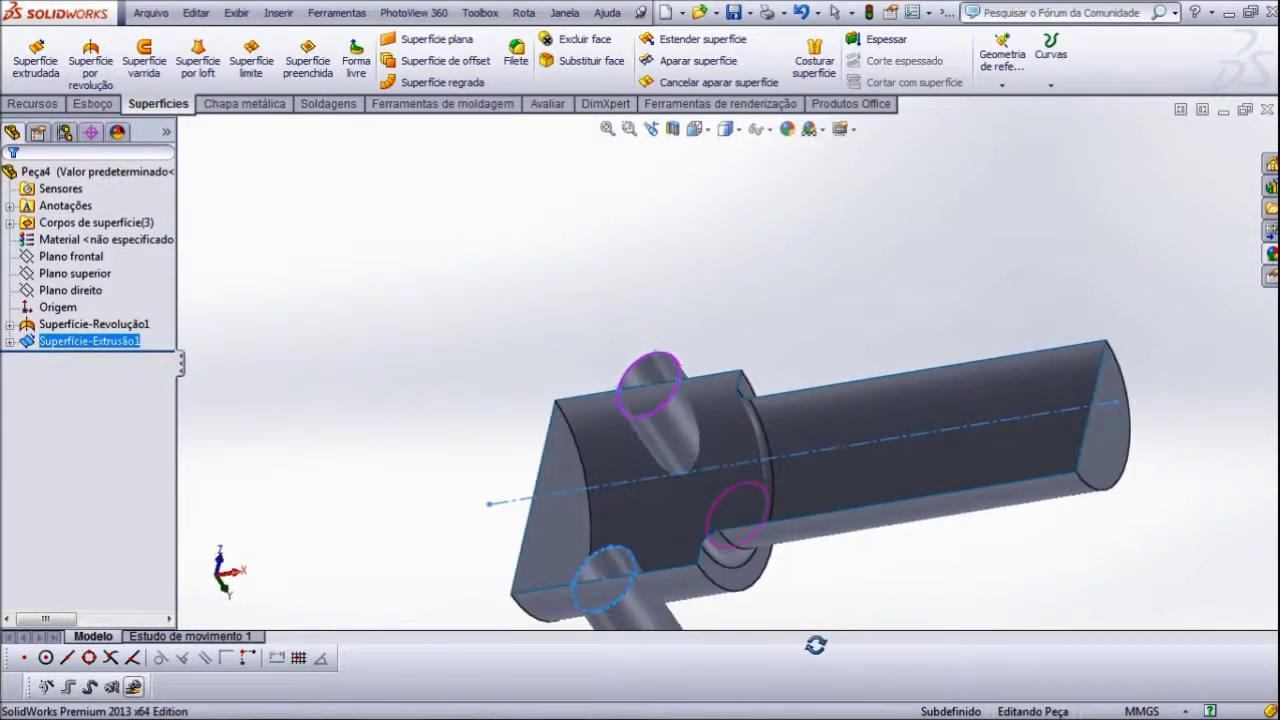
scroll(754, 506, "up", 3)
middle_click_drag(720, 480, 760, 500)
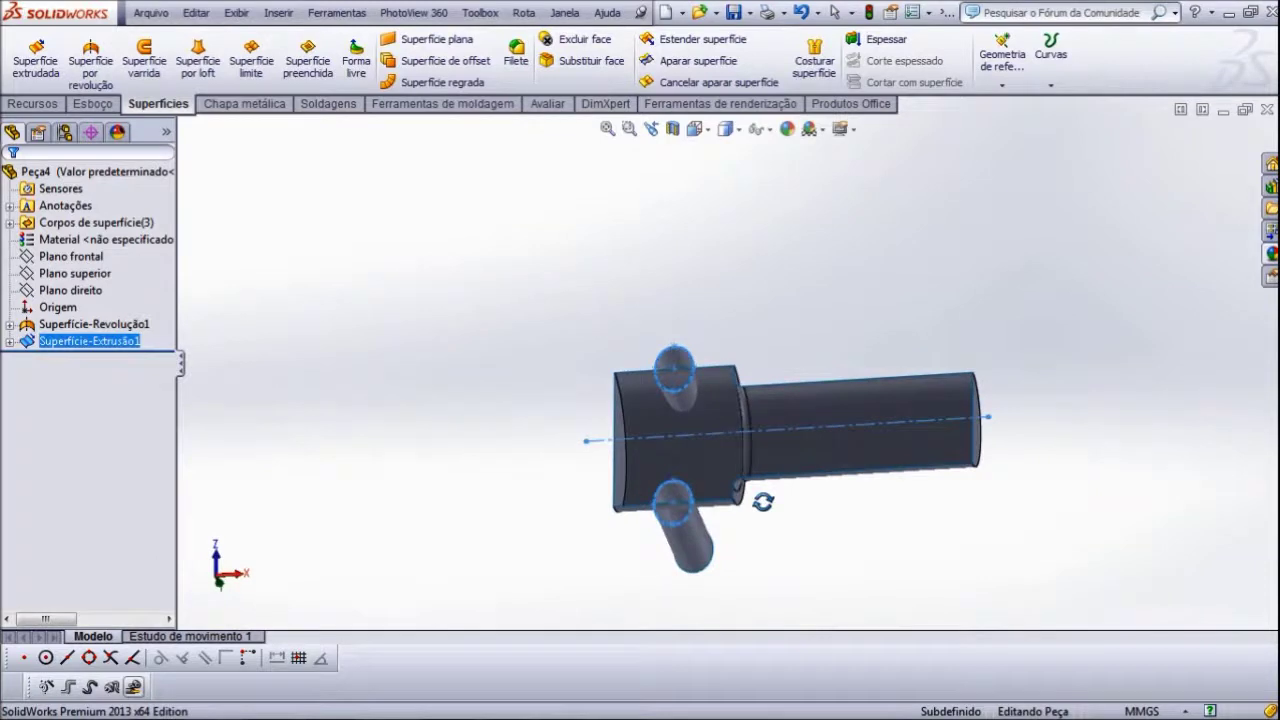
scroll(620, 342, "down", 4)
scroll(620, 342, "up", 3)
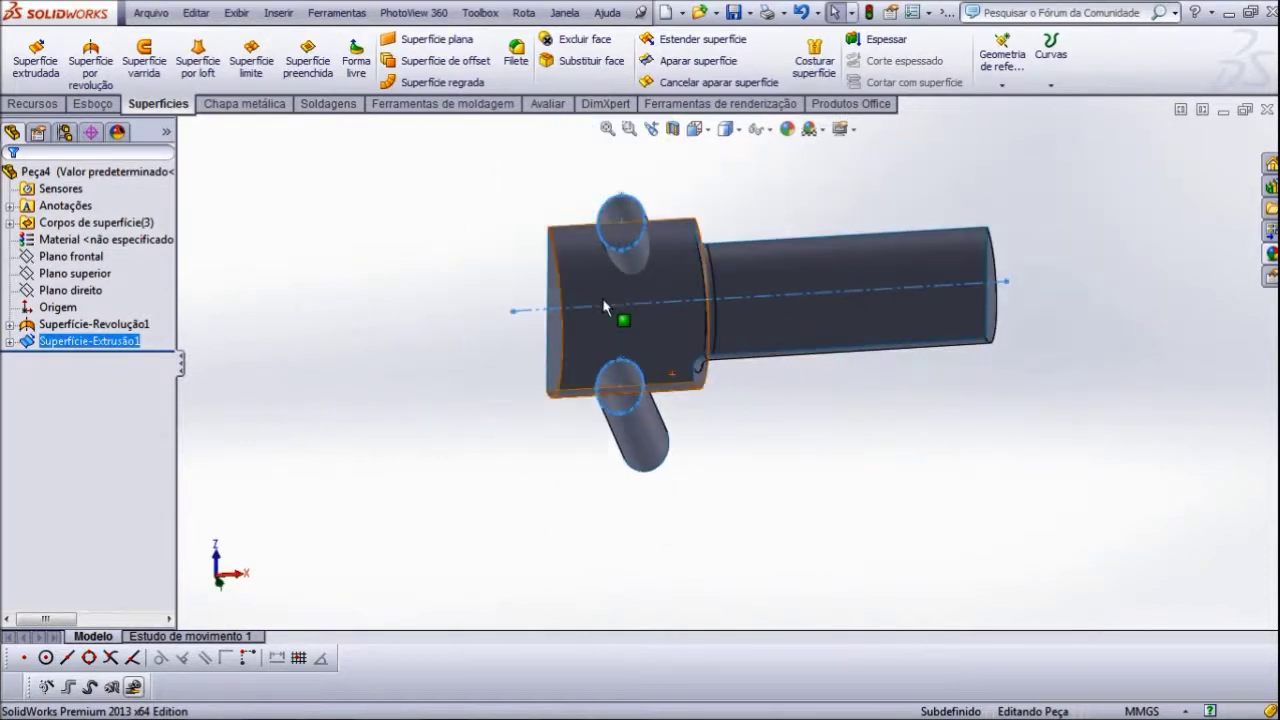
scroll(606, 318, "down", 4)
scroll(630, 316, "down", 2)
middle_click_drag(641, 314, 651, 324)
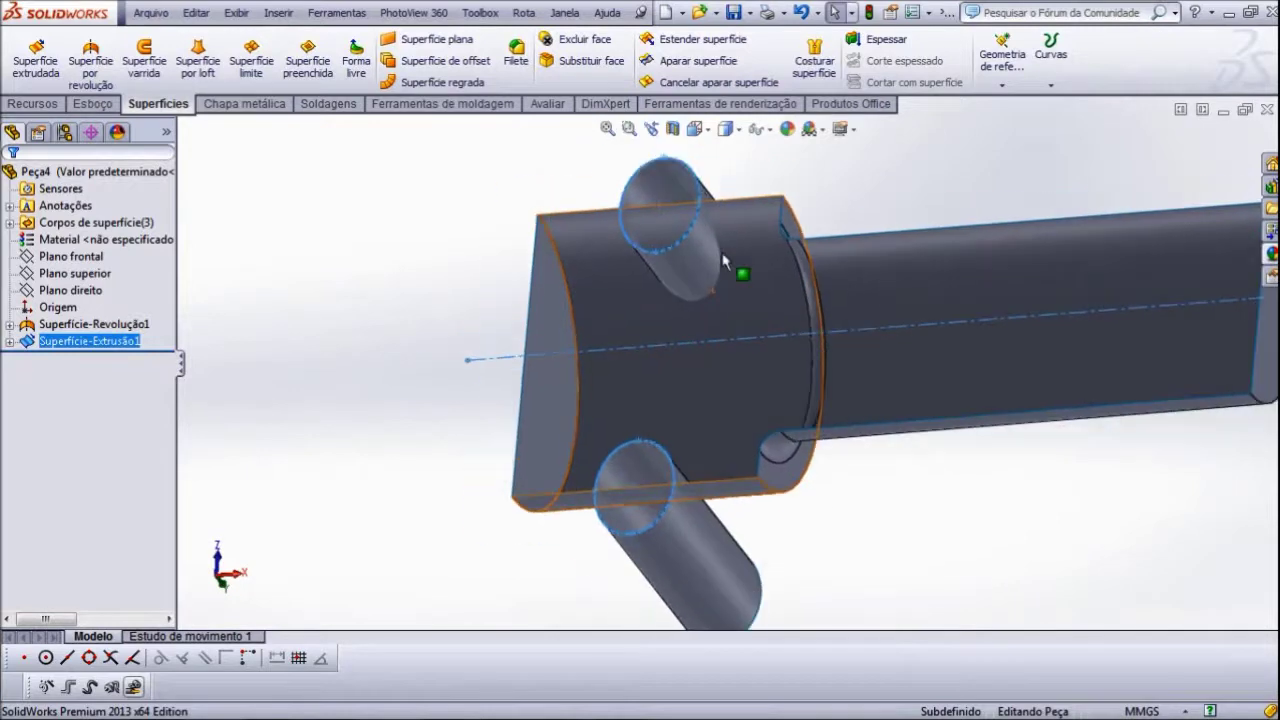
scroll(728, 268, "down", 2)
left_click(859, 566)
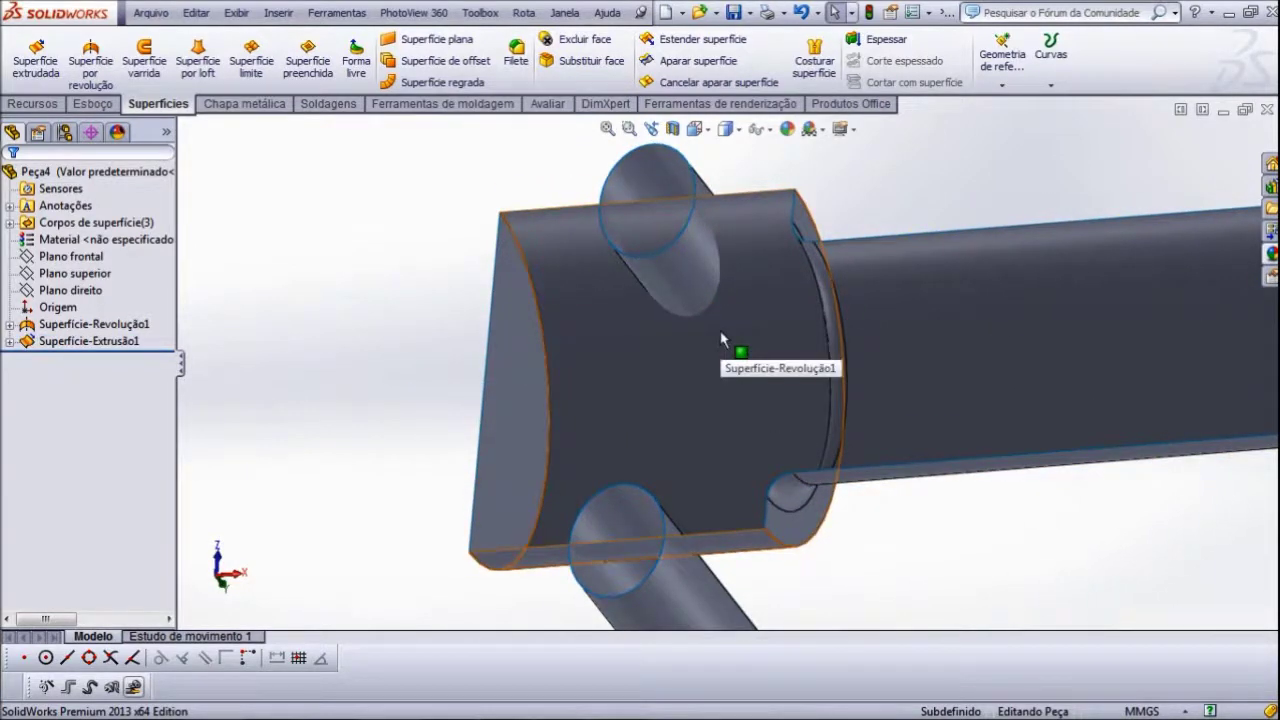
- Start a mutual surface trim with the revolved shaft and pin surfaces as trimming tools
left_click(705, 63)
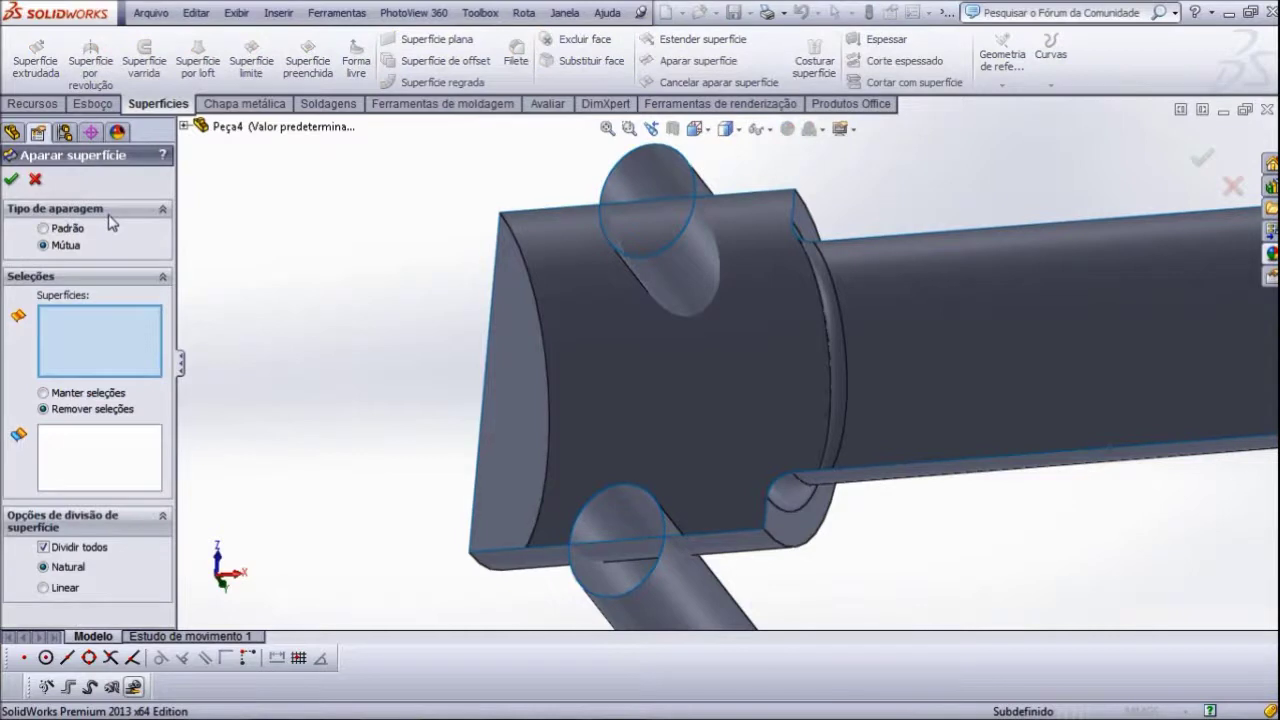
left_click(43, 229)
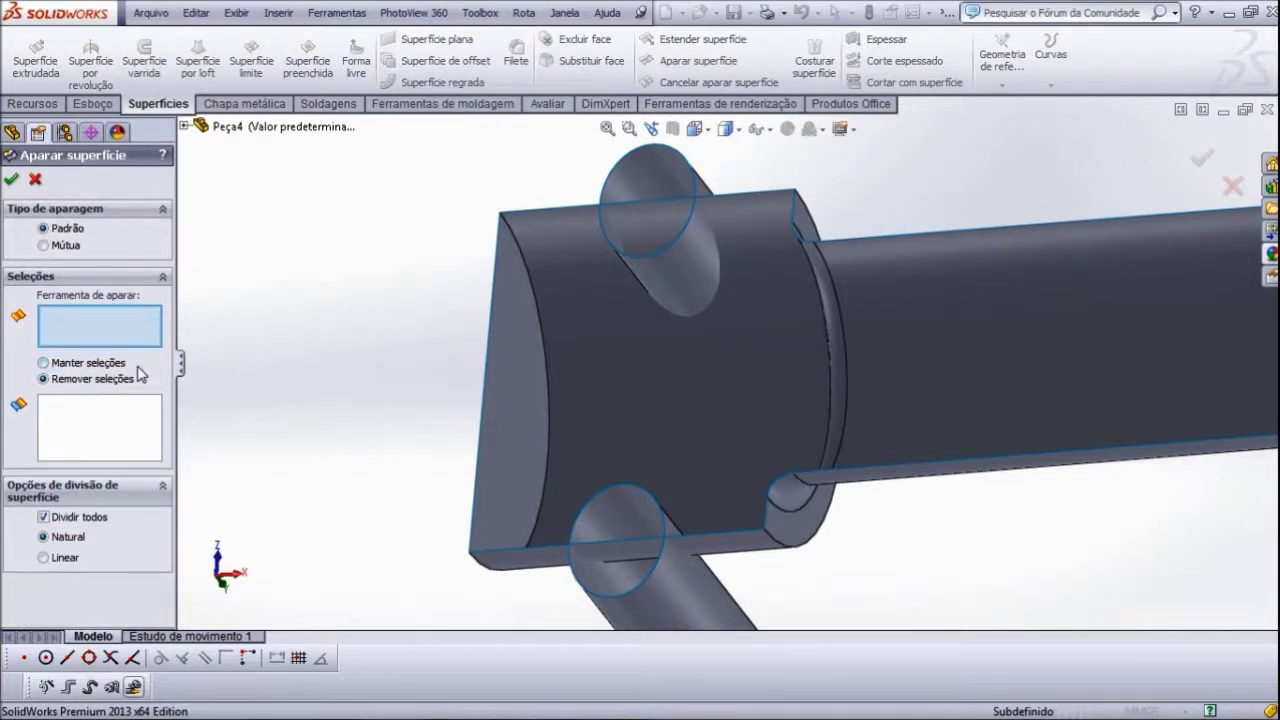
left_click(43, 245)
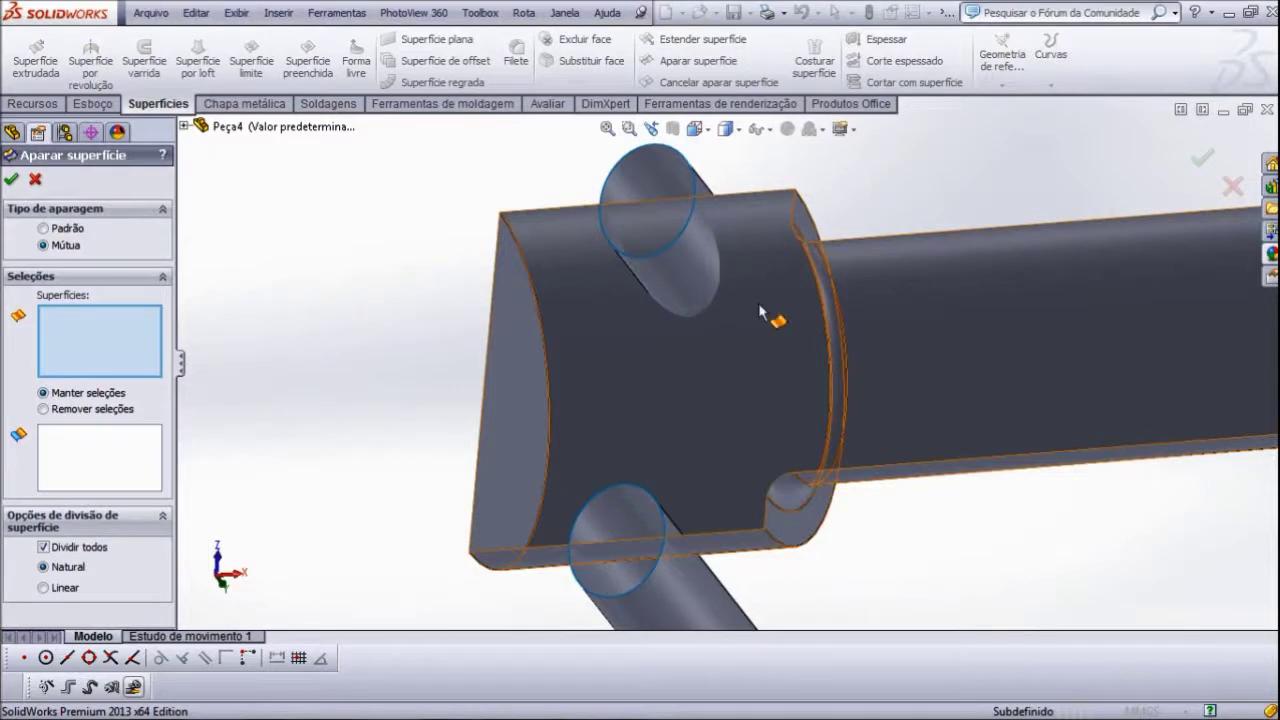
left_click(575, 370)
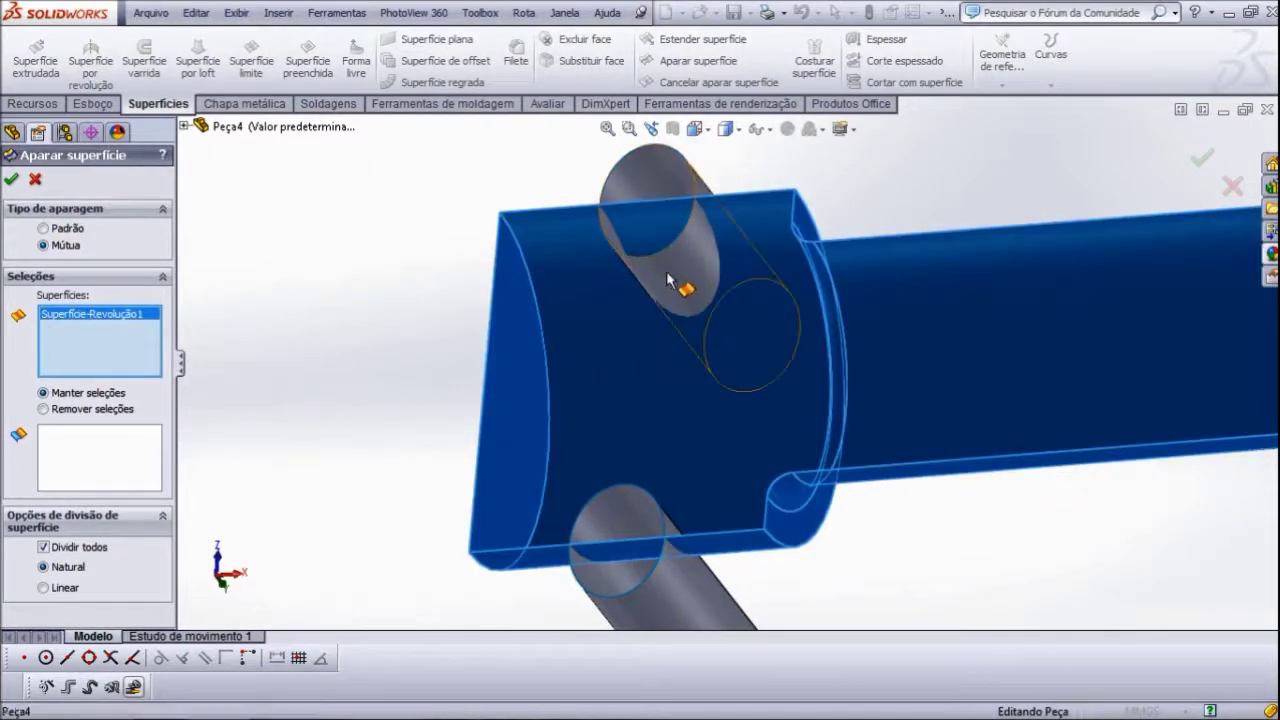
left_click(668, 280)
left_click(615, 515)
key("f")
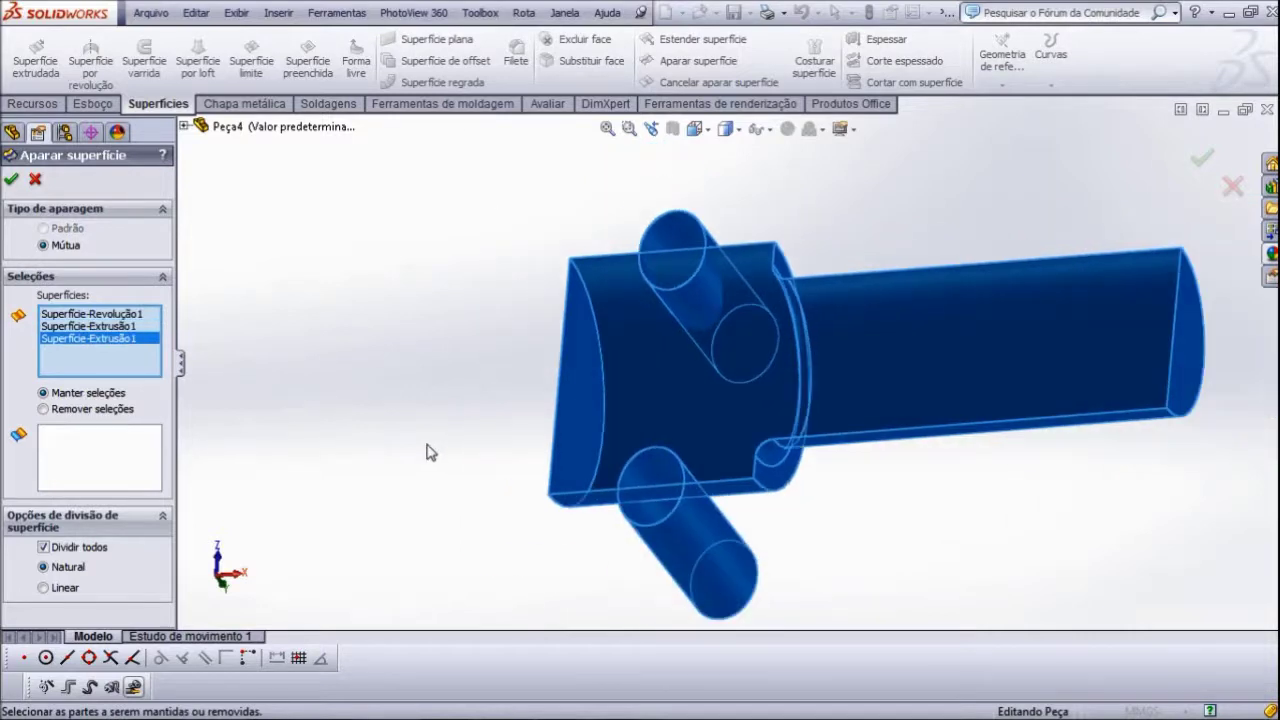
key("z")
scroll(558, 367, "down", 1)
scroll(558, 367, "down", 1)
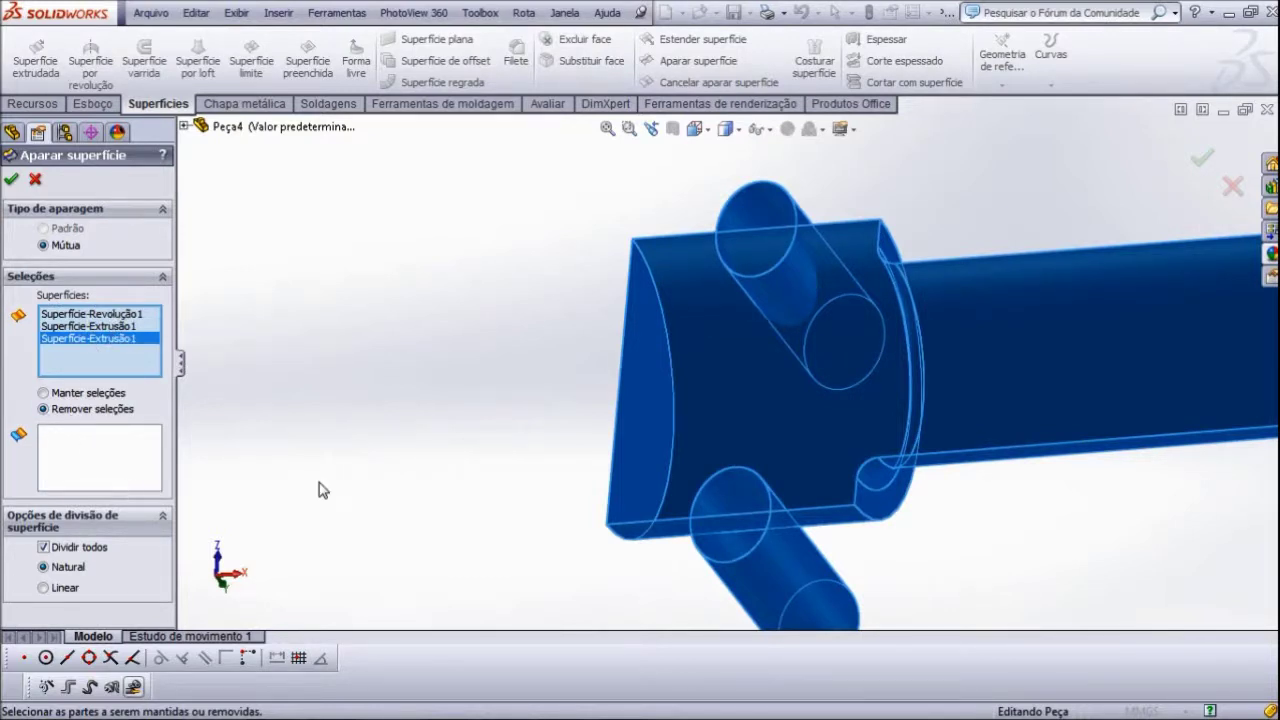
scroll(434, 443, "up", 1)
scroll(437, 446, "up", 1)
scroll(800, 408, "down", 1)
scroll(804, 410, "down", 1)
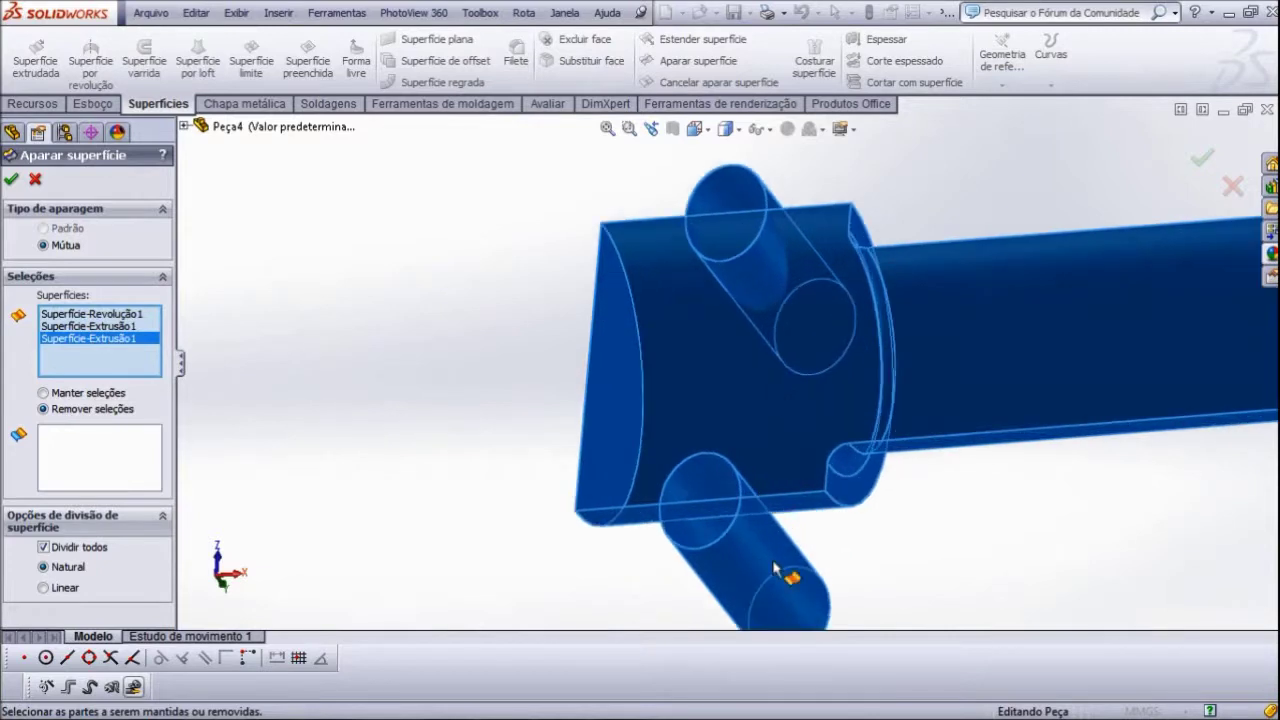
scroll(780, 574, "up", 1)
scroll(780, 532, "down", 1)
scroll(768, 514, "down", 1)
scroll(757, 491, "down", 1)
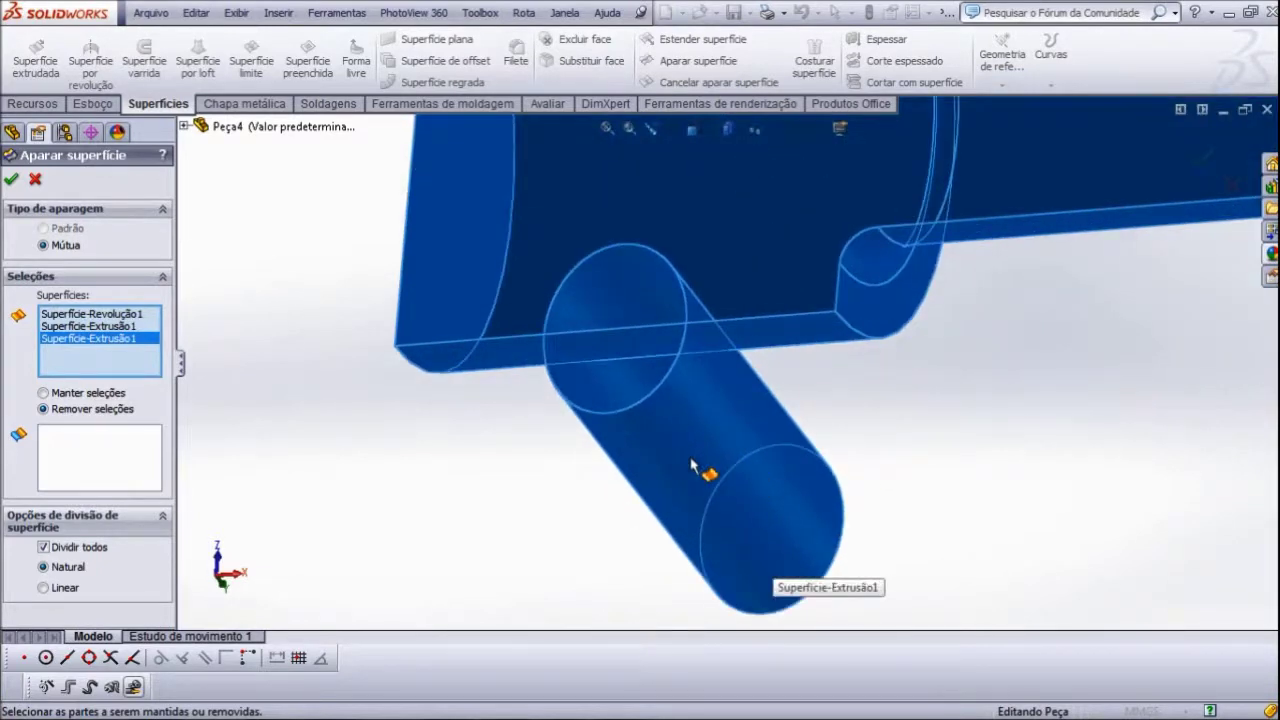
left_click(692, 470)
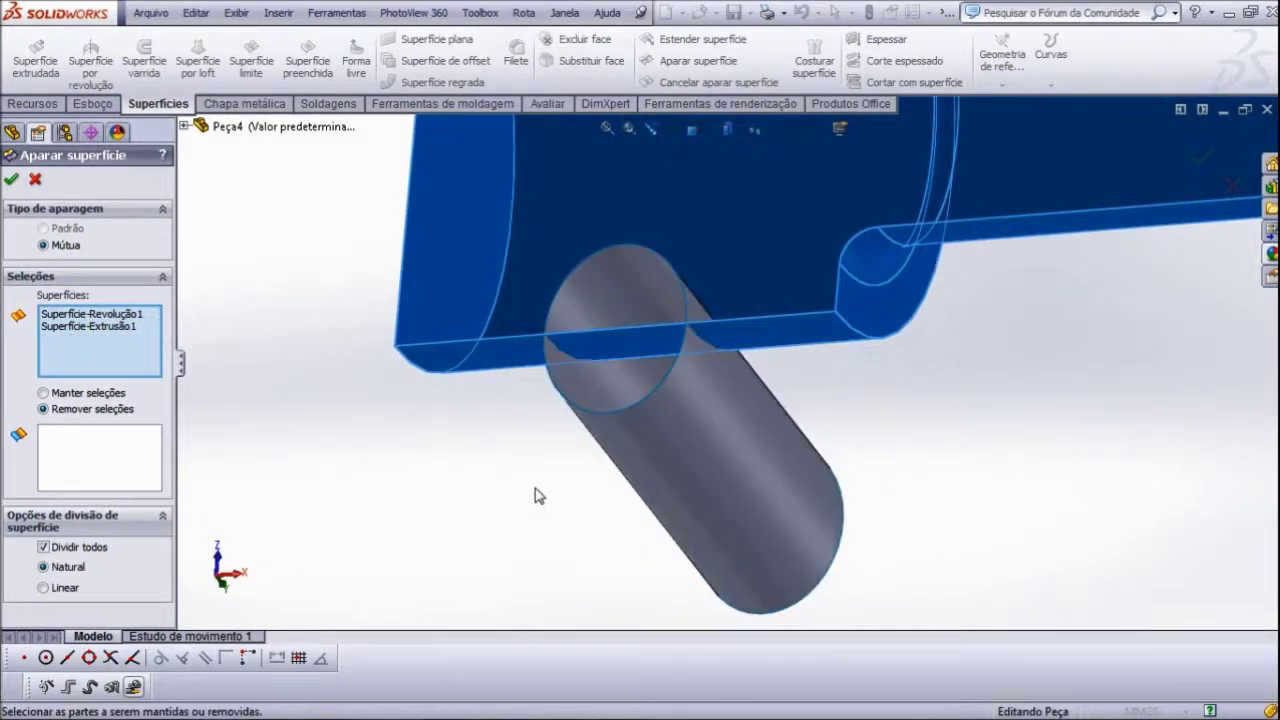
middle_click_drag(537, 494, 566, 590)
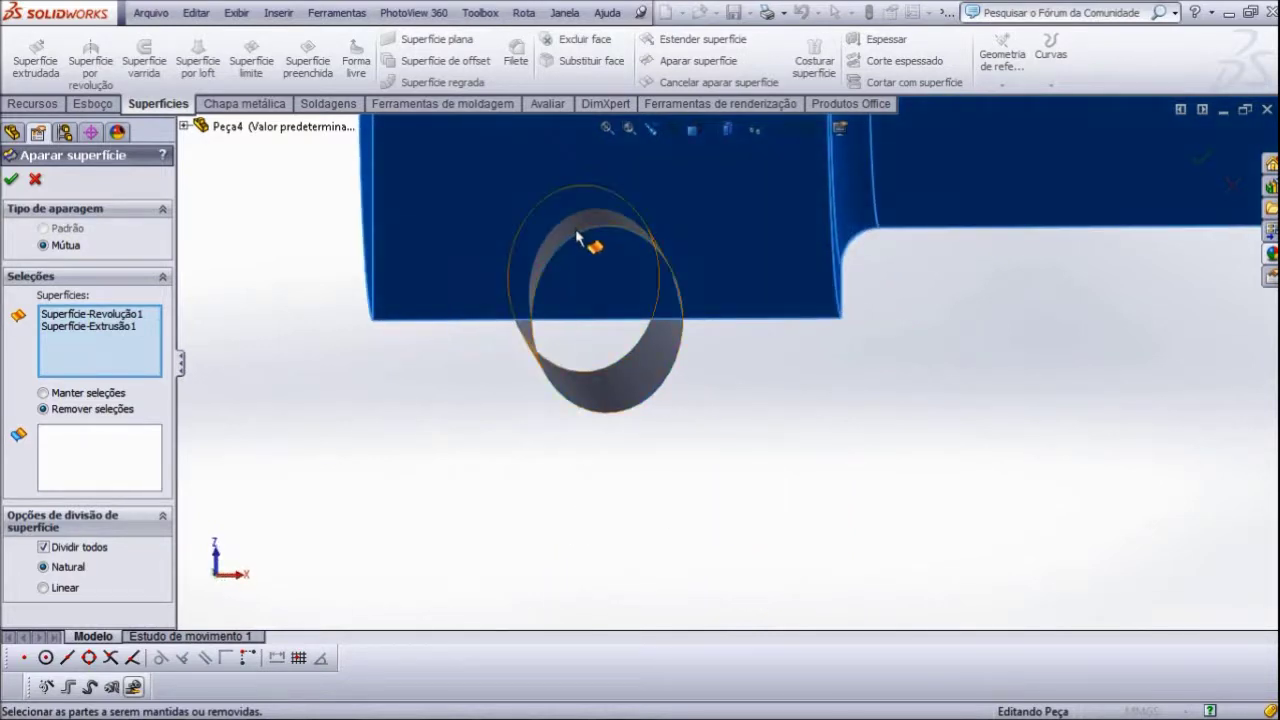
- Try marking a lower pin piece for removal and dismiss the resulting error
left_click(125, 456)
middle_click_drag(523, 477, 498, 305)
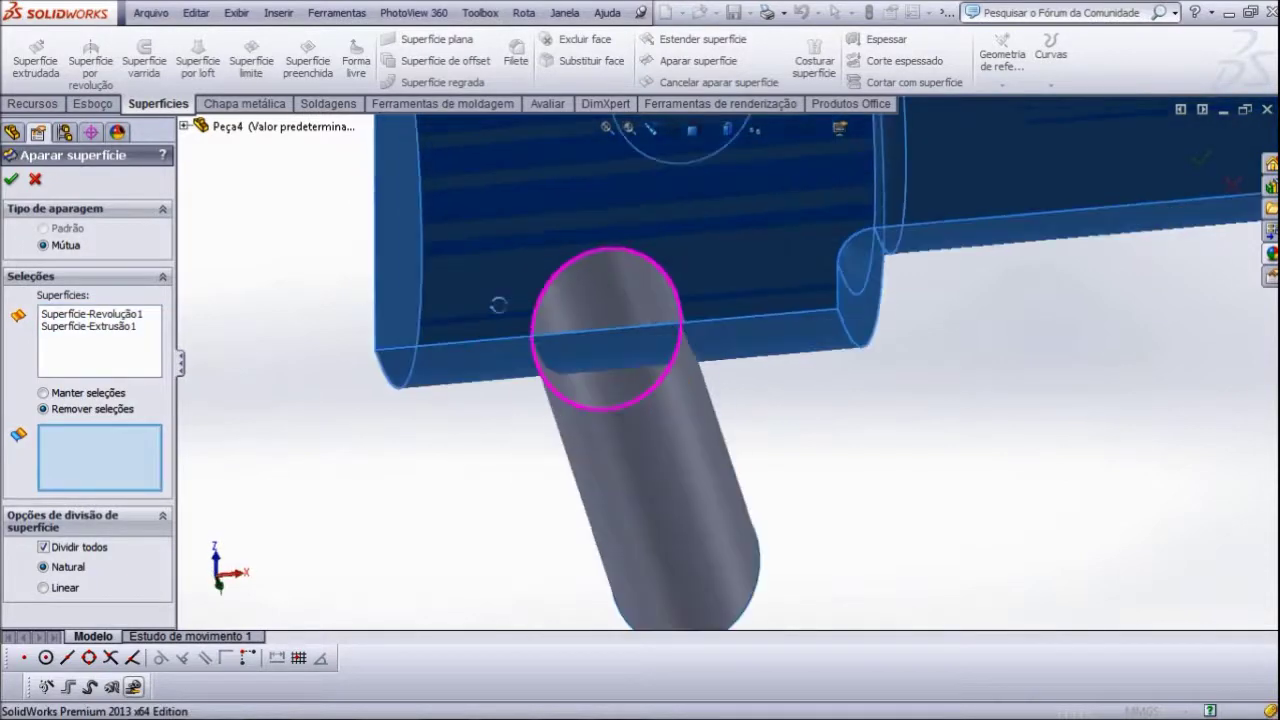
left_click(590, 458)
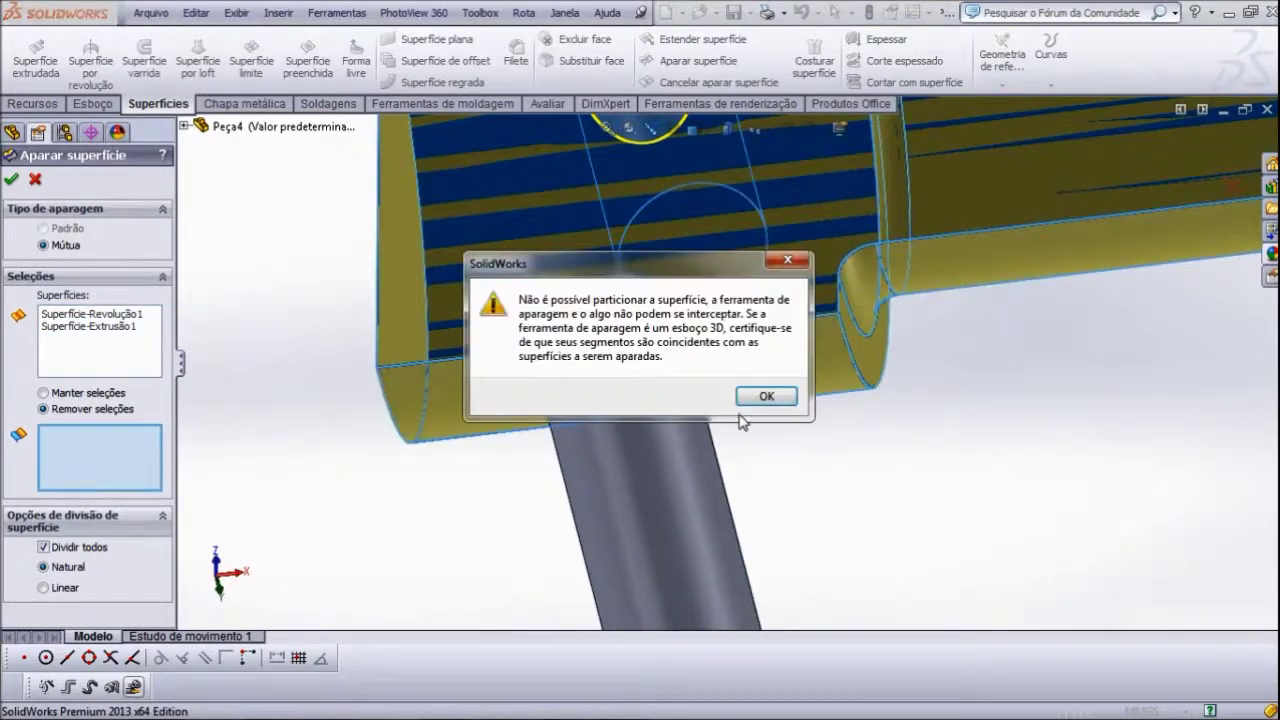
left_click(766, 397)
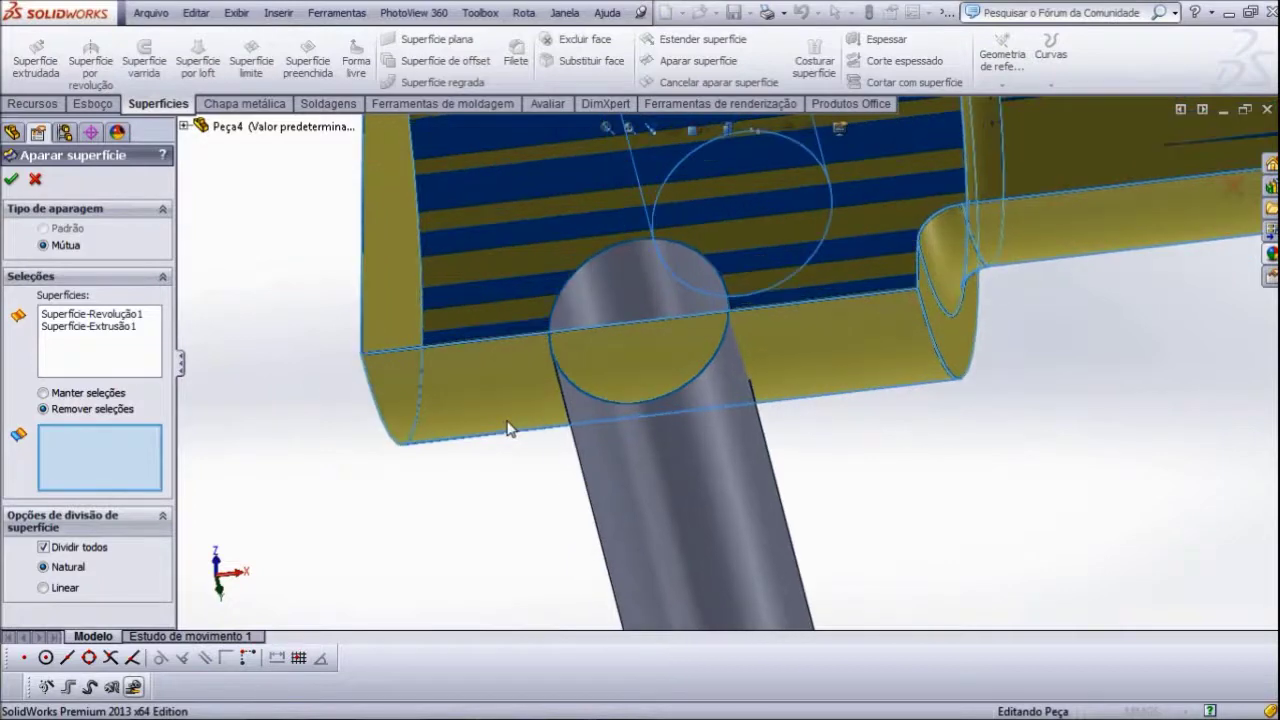
middle_click_drag(508, 428, 680, 350)
middle_click_drag(656, 297, 650, 313)
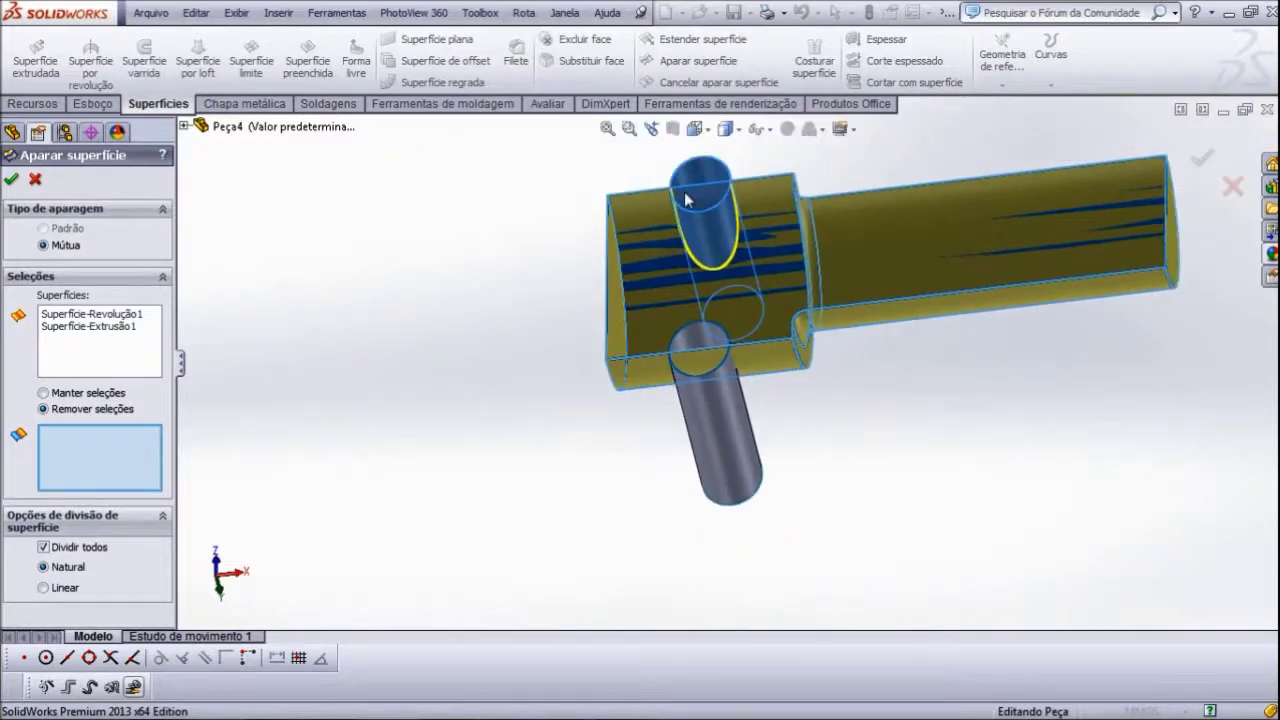
- Mark the shaft sliver and upper pin end cap for removal, dismissing the non-intersect warning
scroll(736, 378, "down", 3)
left_click(745, 370)
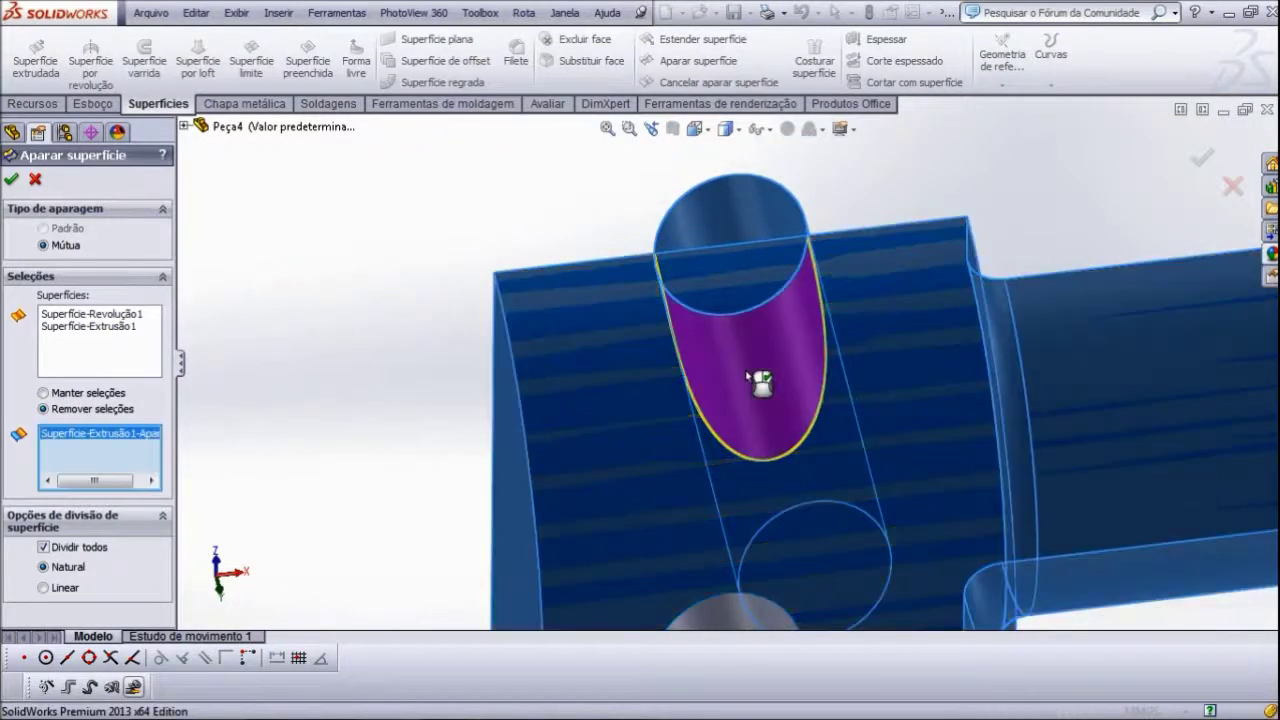
middle_click_drag(690, 390, 722, 290)
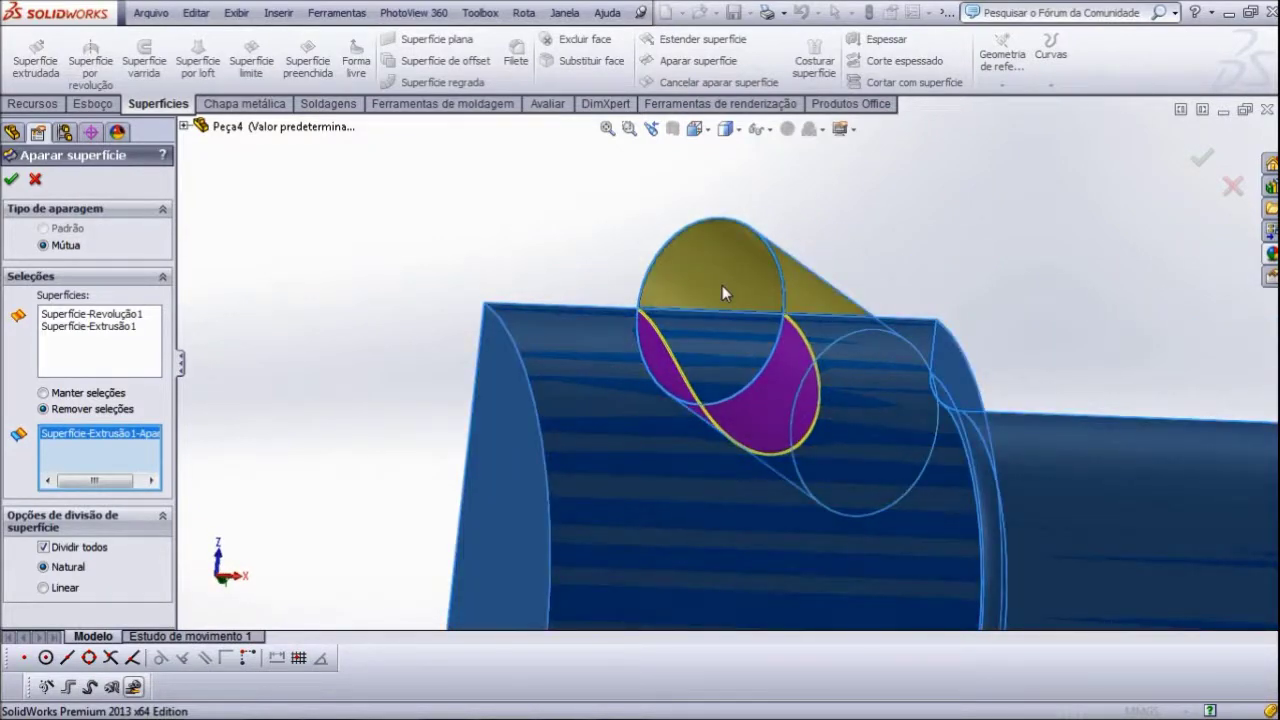
left_click(722, 345)
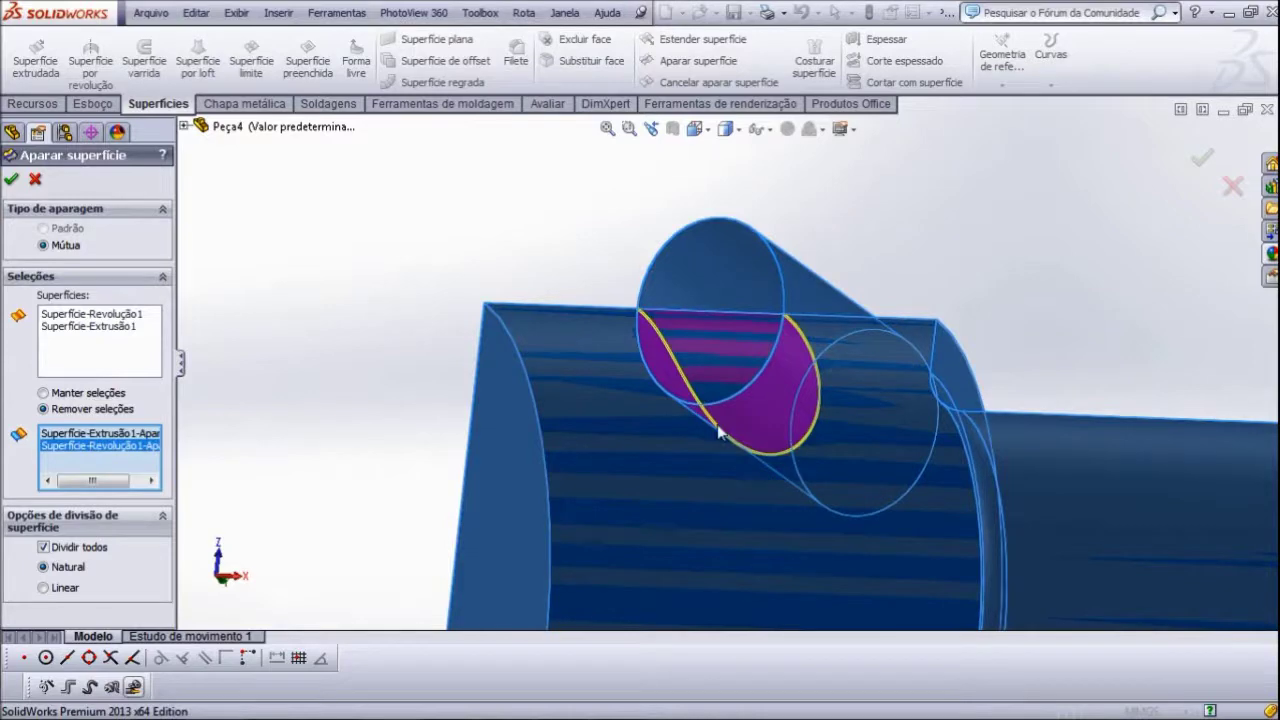
left_click(749, 423)
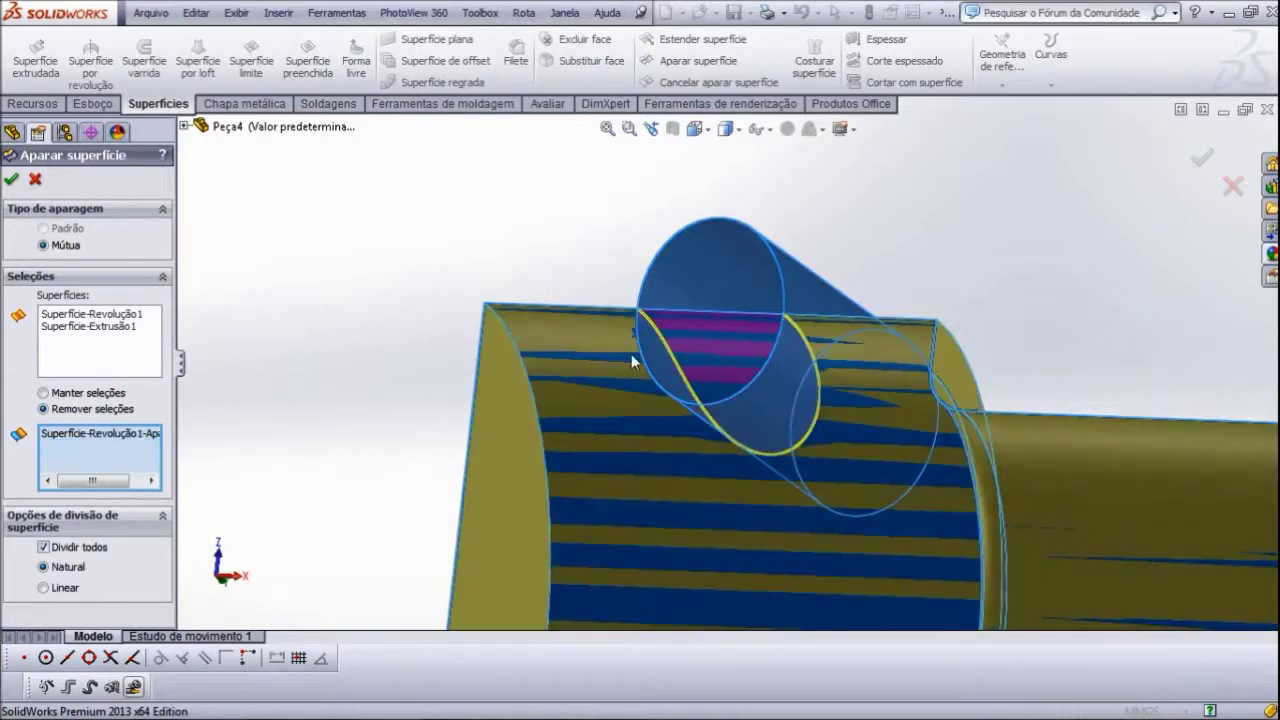
left_click(707, 278)
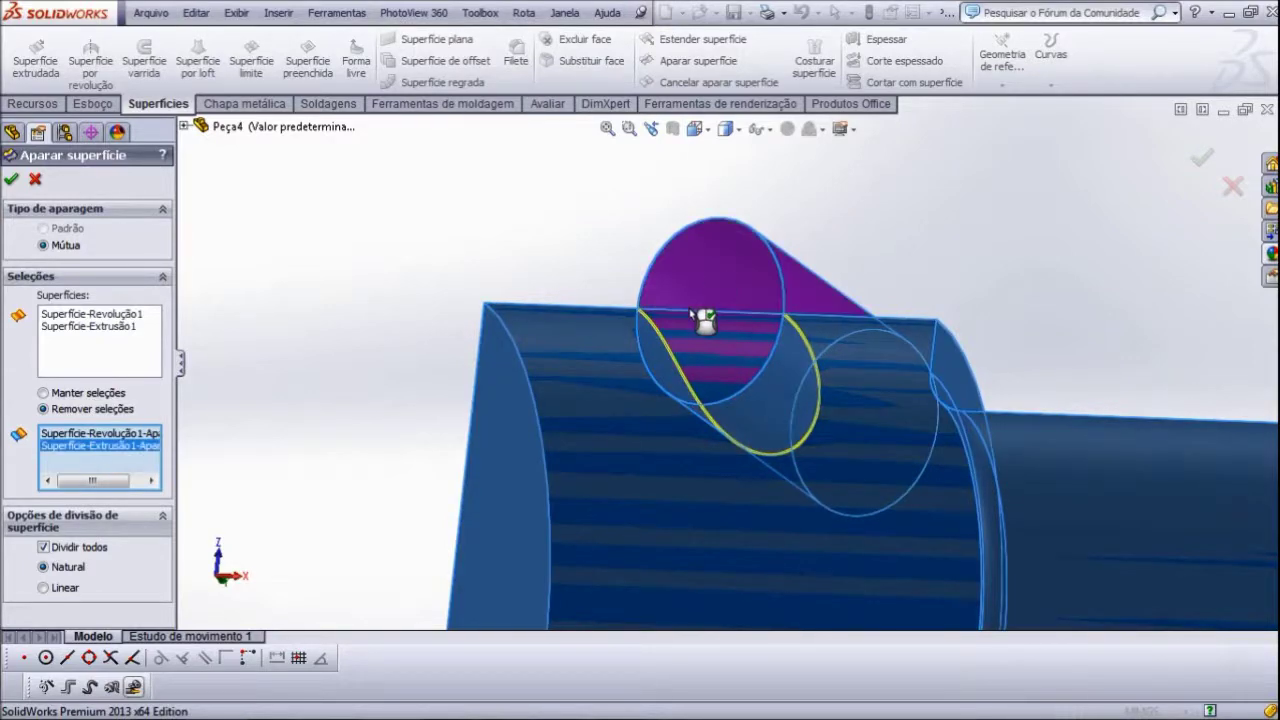
scroll(630, 385, "up", 2)
scroll(630, 395, "up", 2)
scroll(630, 395, "up", 2)
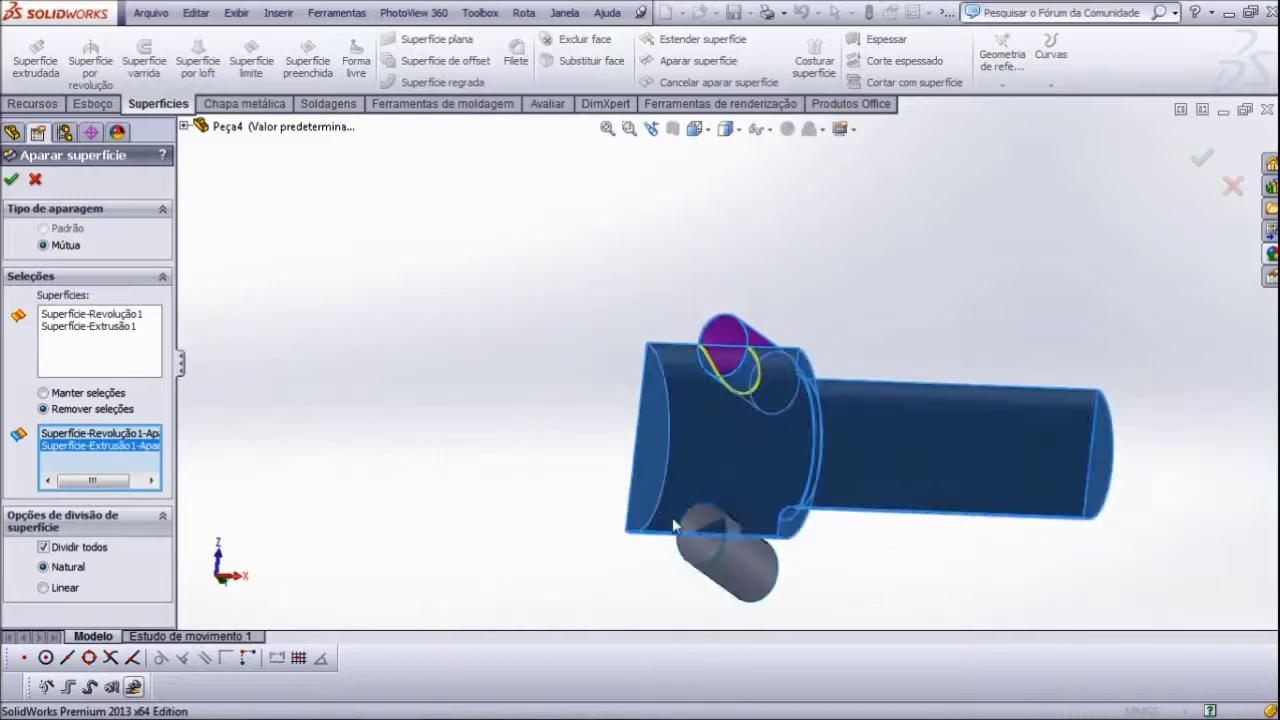
mouse_move(628, 600)
middle_mouse_down()
mouse_move(596, 577)
mouse_move(608, 517)
middle_mouse_up()
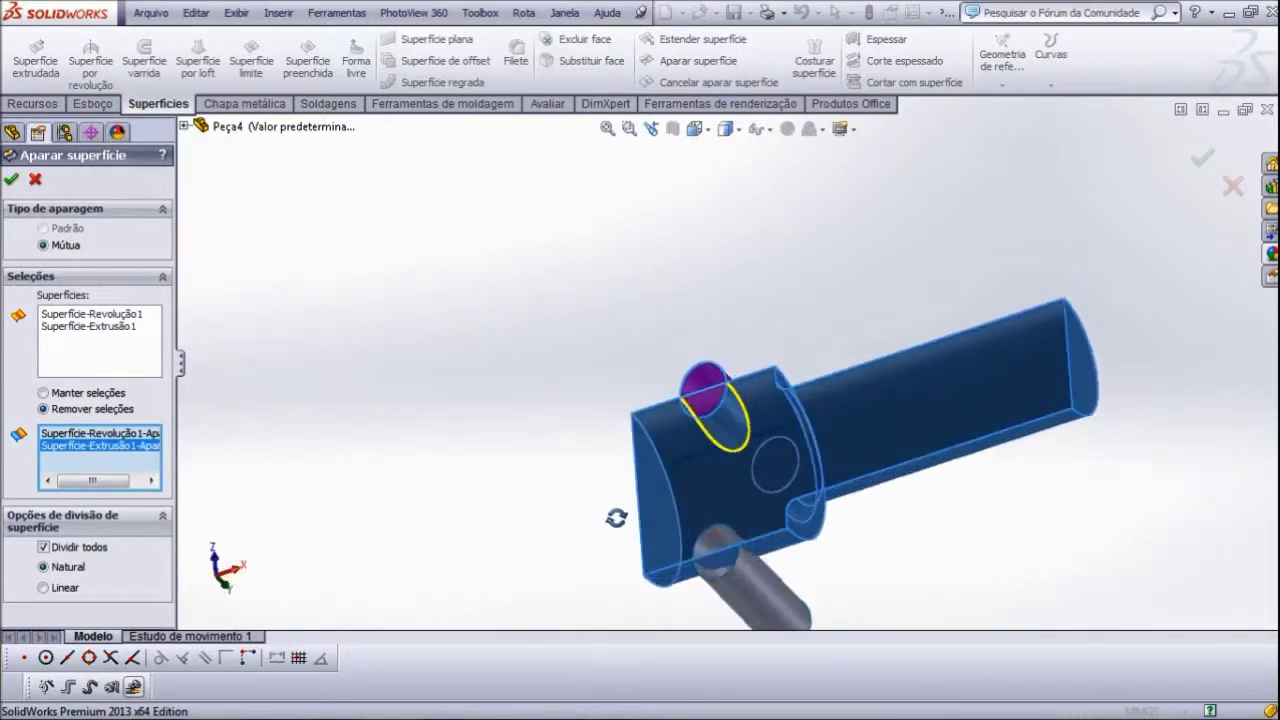
key("Return")
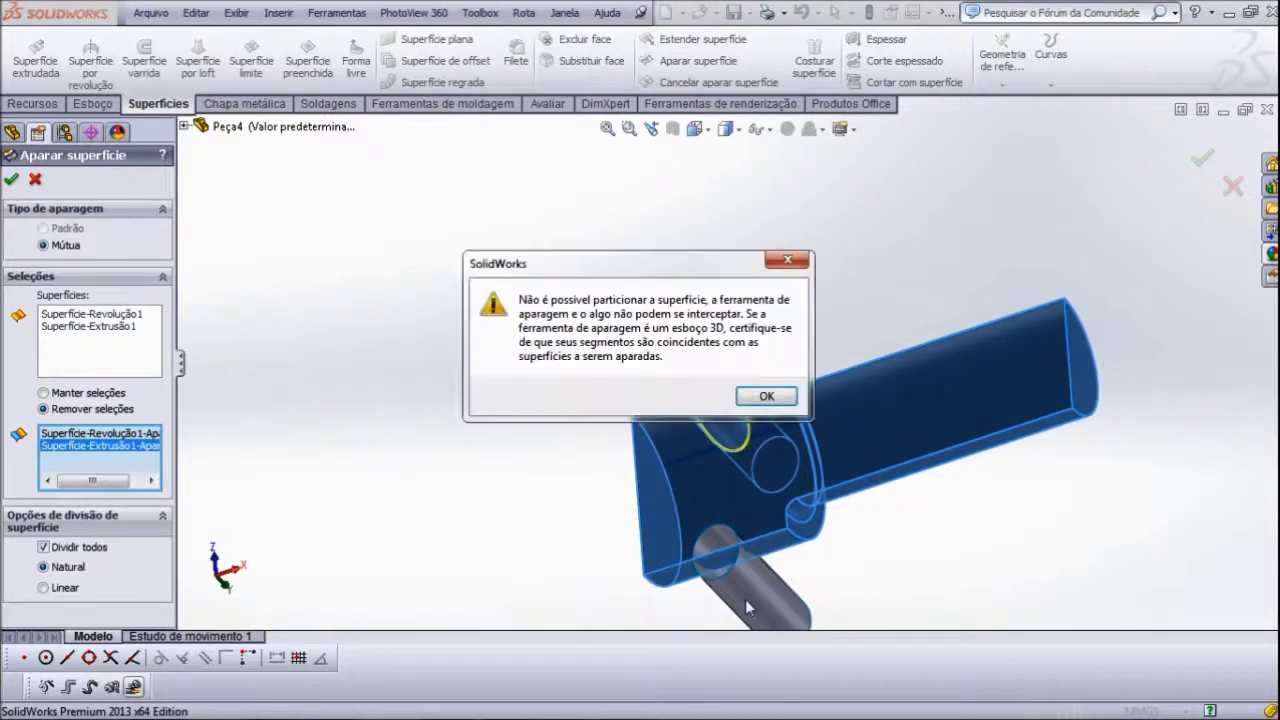
left_click(766, 396)
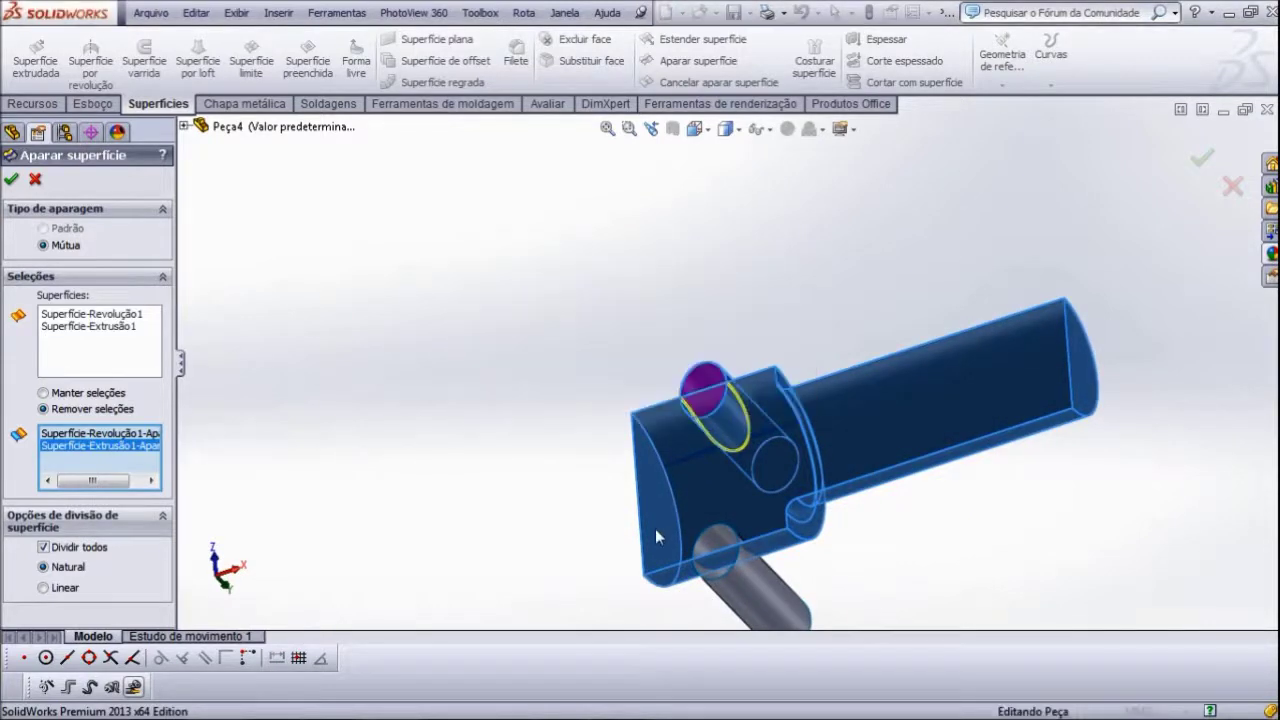
- Add the lower pin as a third trimming surface and reset the trim to Remove selections
scroll(731, 606, "down", 2)
scroll(730, 608, "down", 2)
scroll(746, 554, "down", 2)
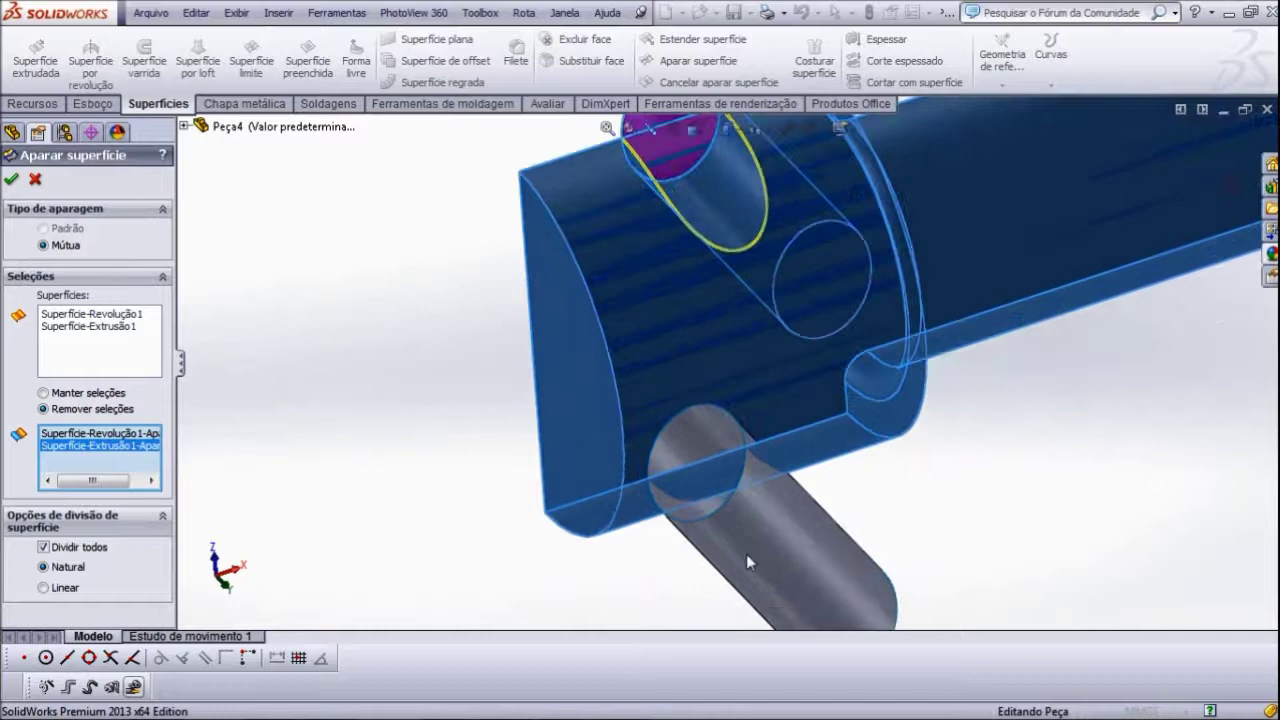
scroll(746, 554, "down", 2)
scroll(699, 397, "up", 2)
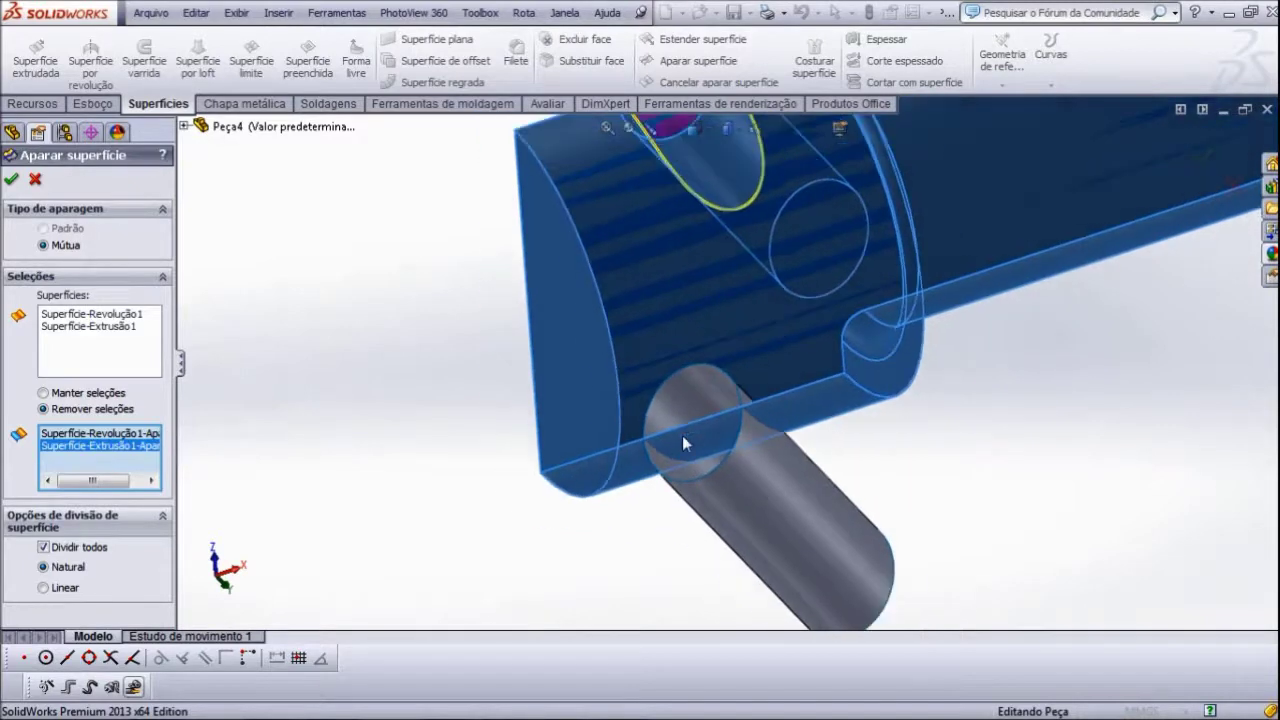
scroll(682, 435, "up", 2)
scroll(694, 425, "up", 2)
scroll(803, 418, "down", 3)
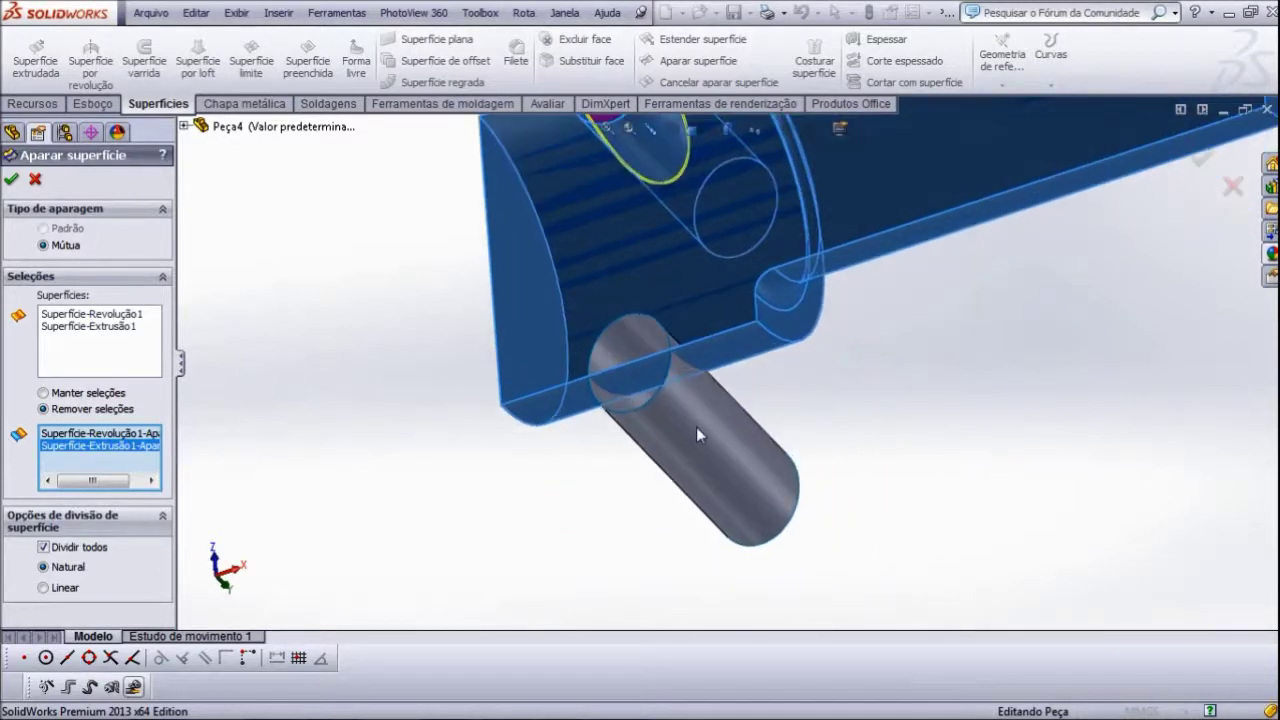
left_click(94, 360)
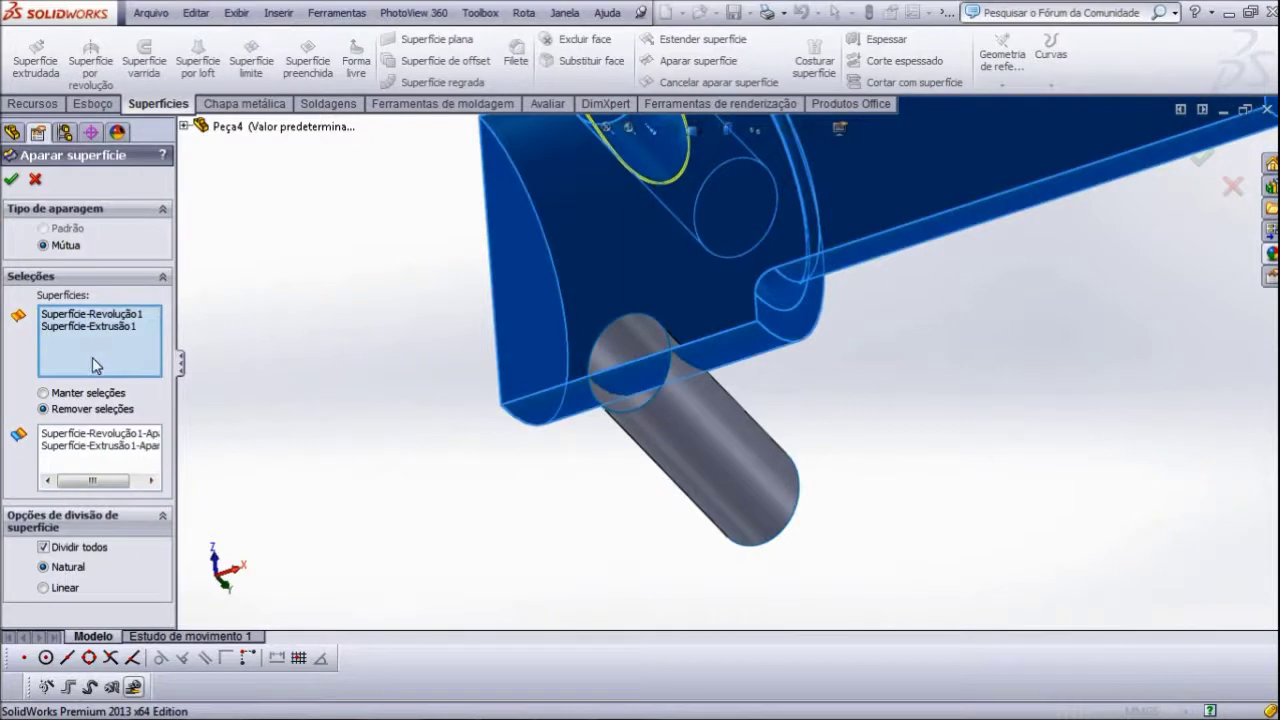
left_click(43, 393)
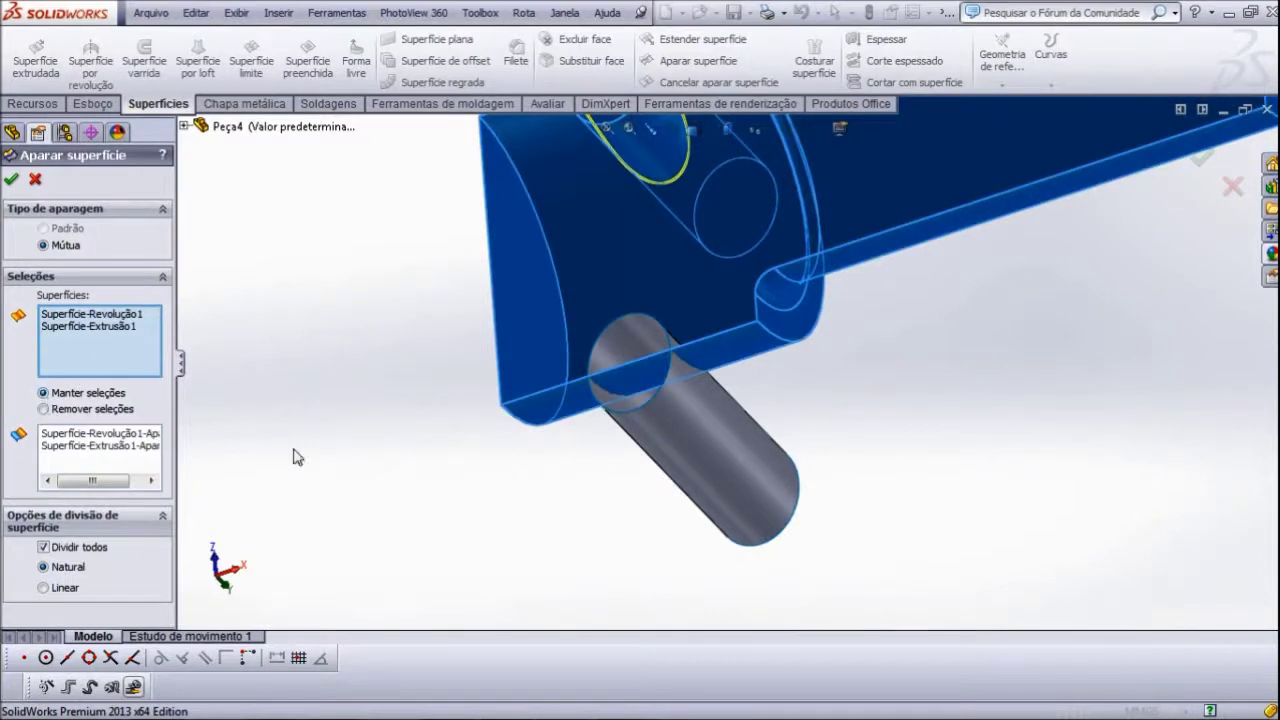
left_click(686, 464)
left_click(43, 409)
scroll(640, 403, "down", 1)
scroll(648, 403, "up", 3)
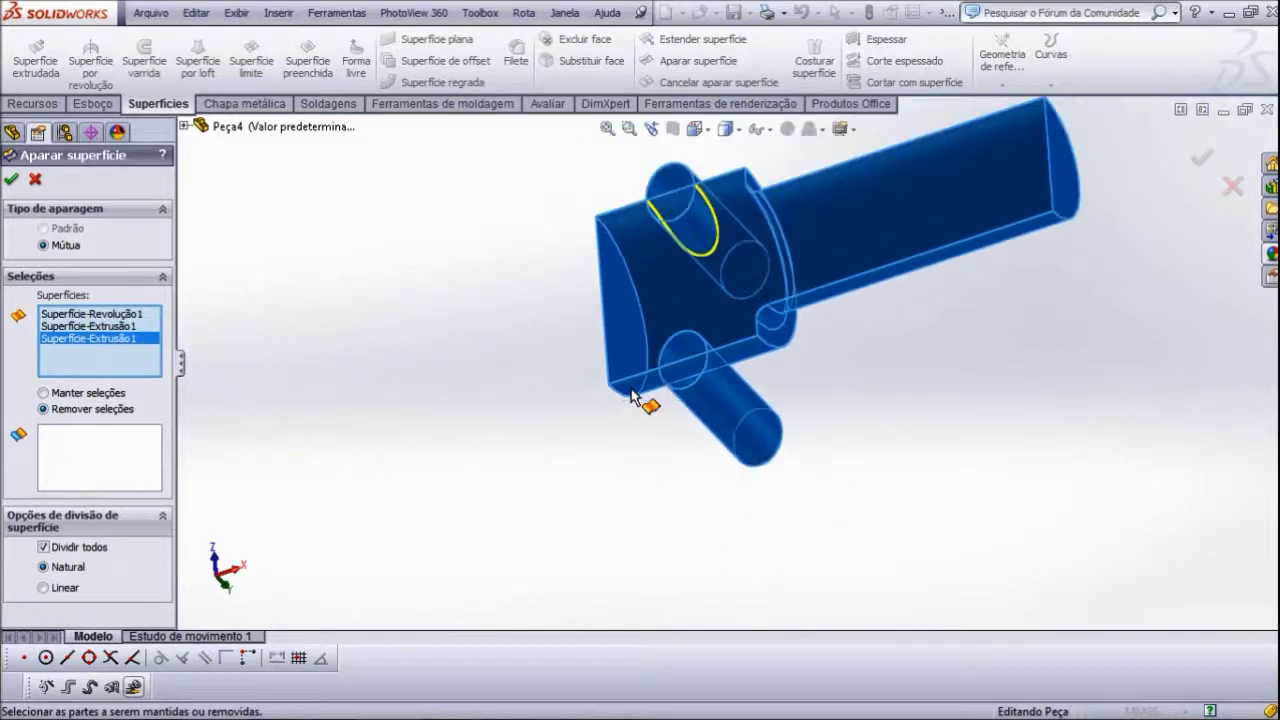
- Mark the lower pin and the shaft sliver at it for removal
scroll(797, 366, "down", 2)
scroll(740, 400, "down", 1)
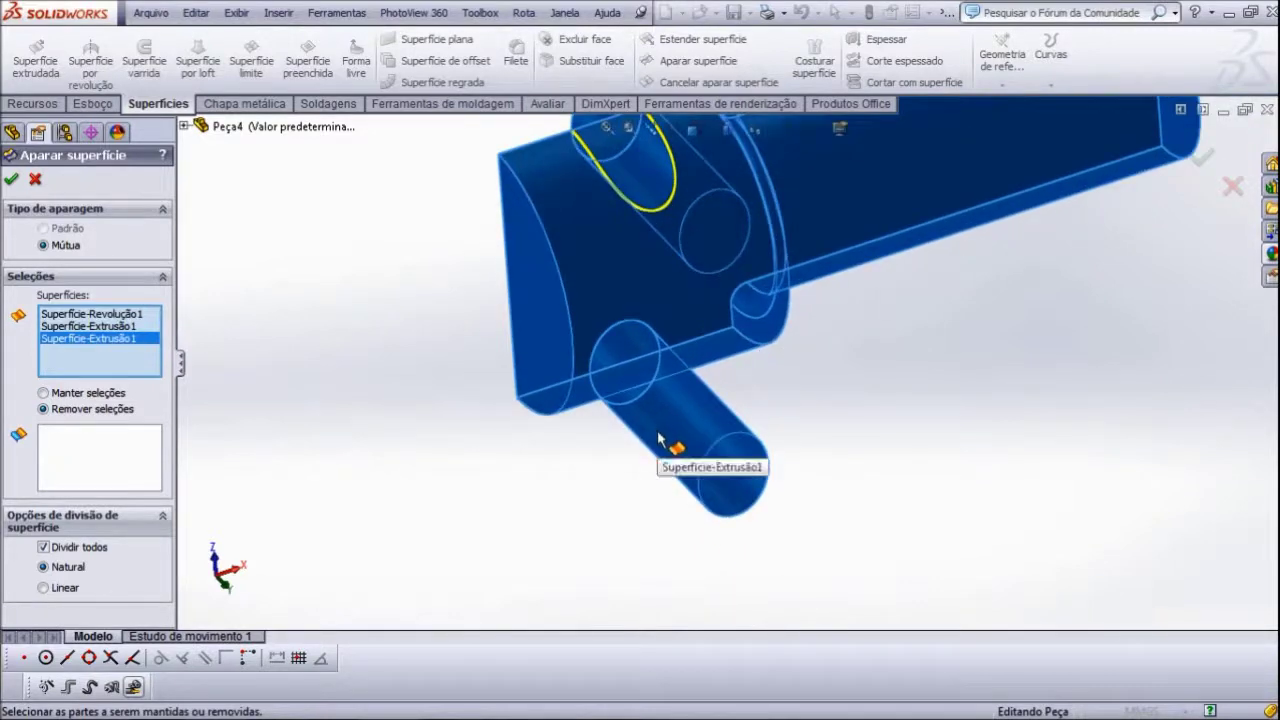
left_click(94, 455)
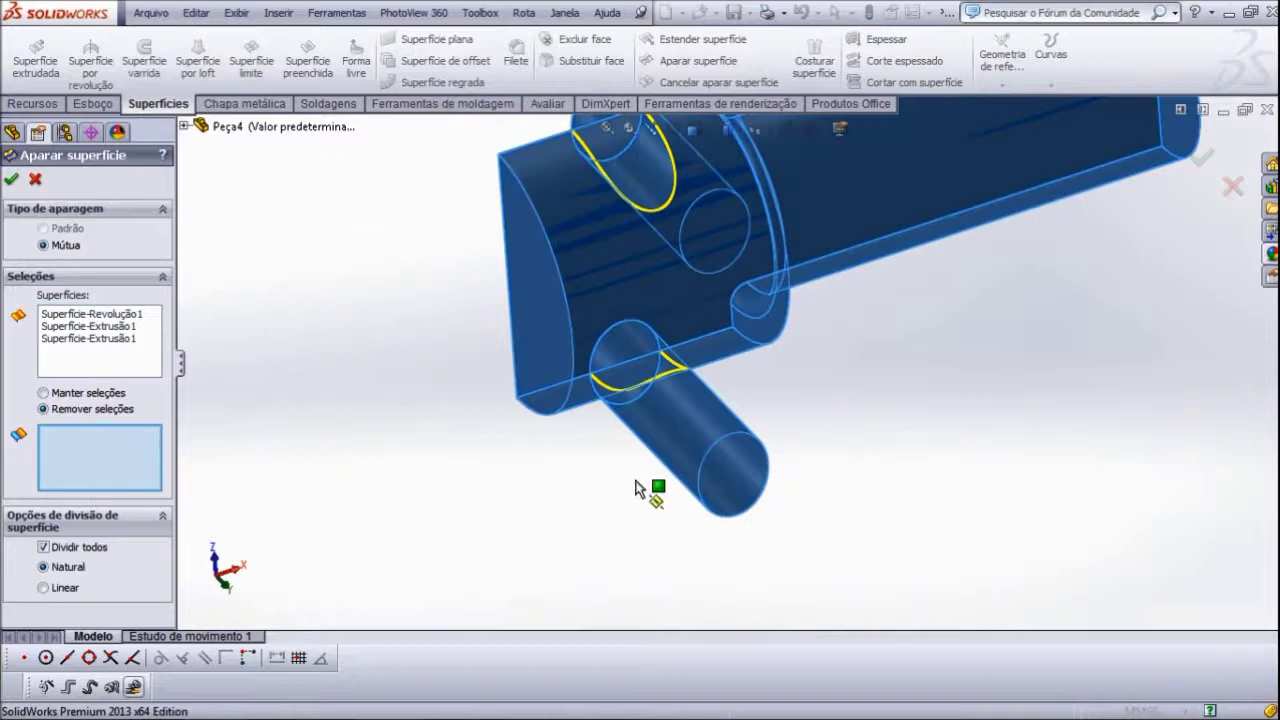
left_click(677, 437)
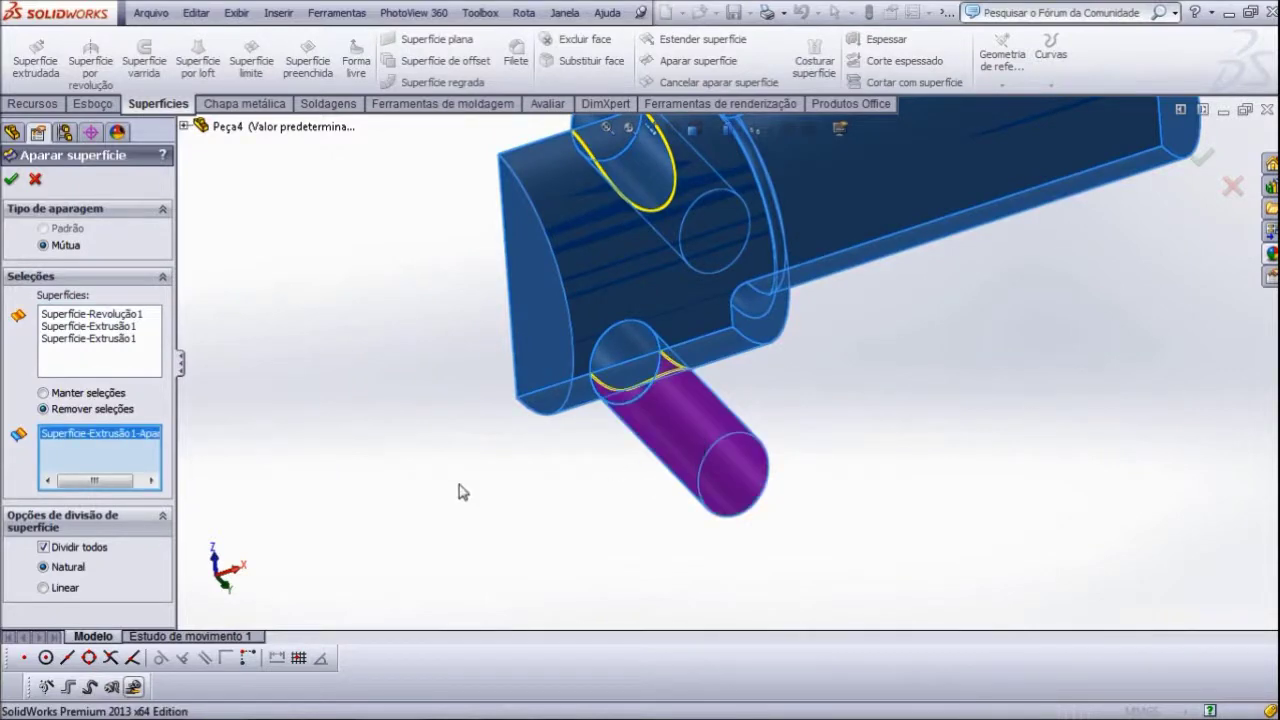
middle_click_drag(461, 494, 442, 515)
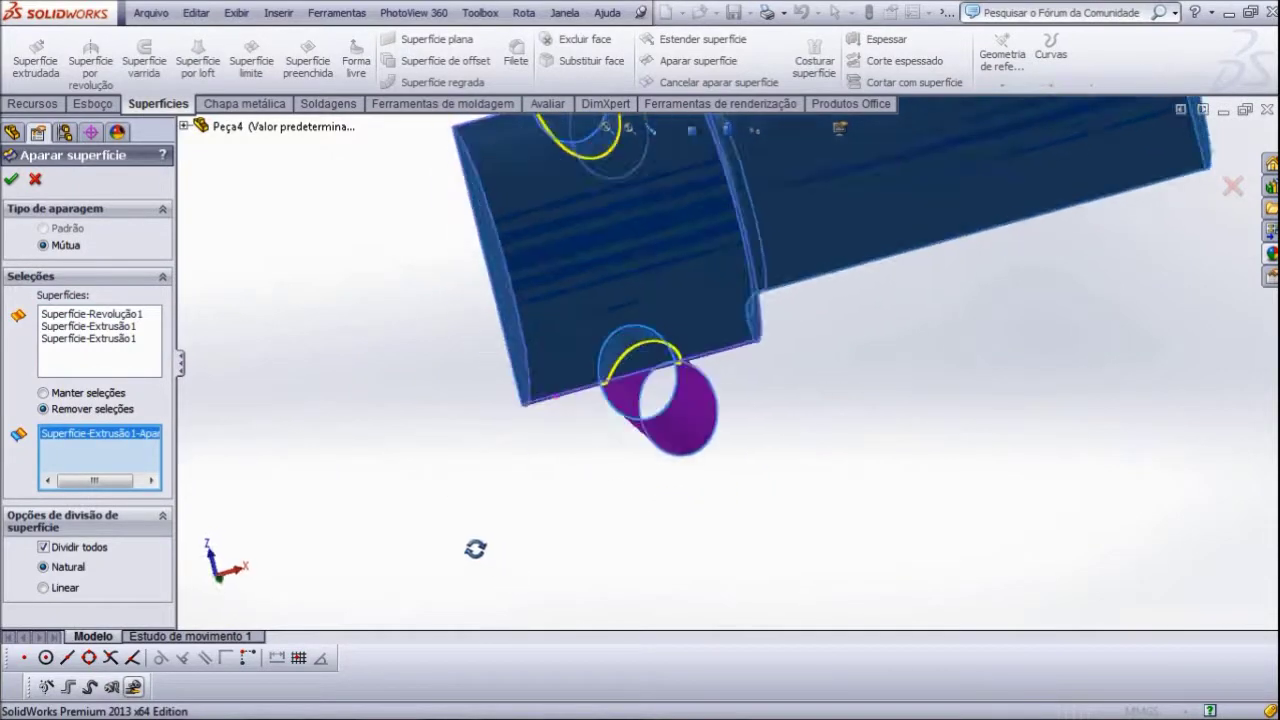
middle_click_drag(442, 515, 509, 583)
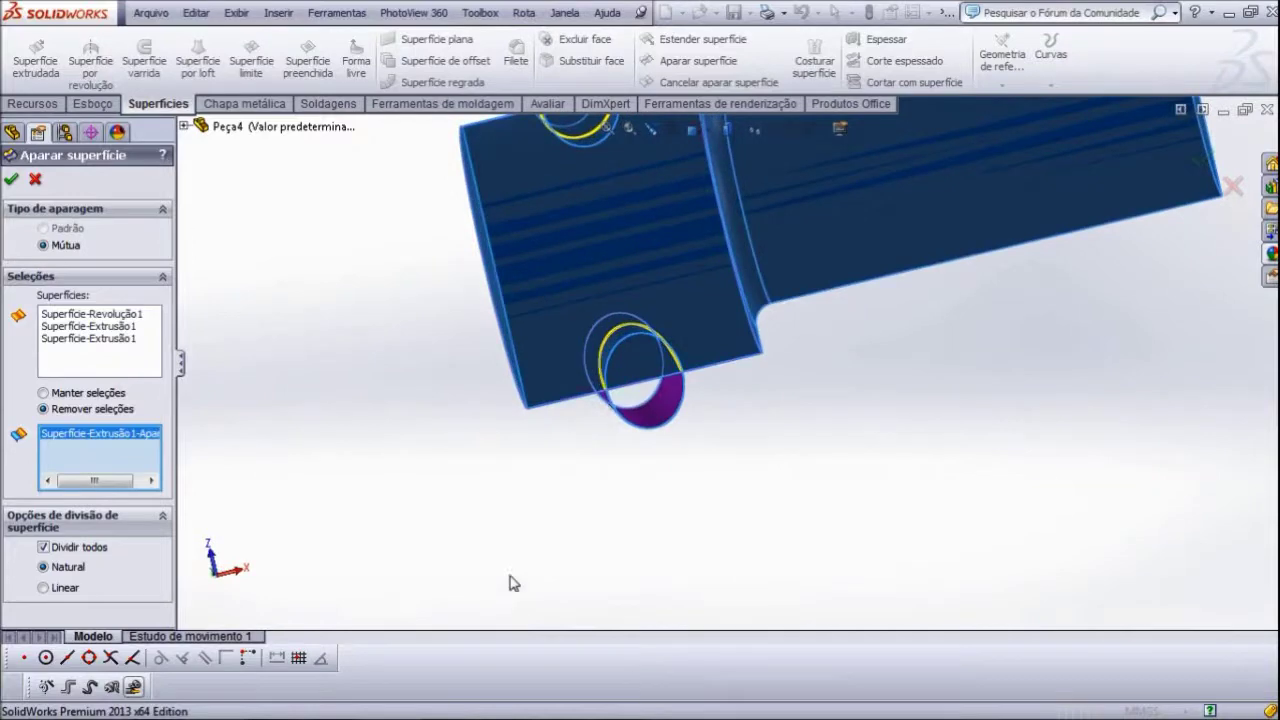
left_click(636, 374)
- Mark the upper pin's inner sliver and protruding cap for removal, then complete the trim
mouse_move(517, 491)
middle_mouse_down()
mouse_move(488, 370)
mouse_move(471, 354)
middle_mouse_up()
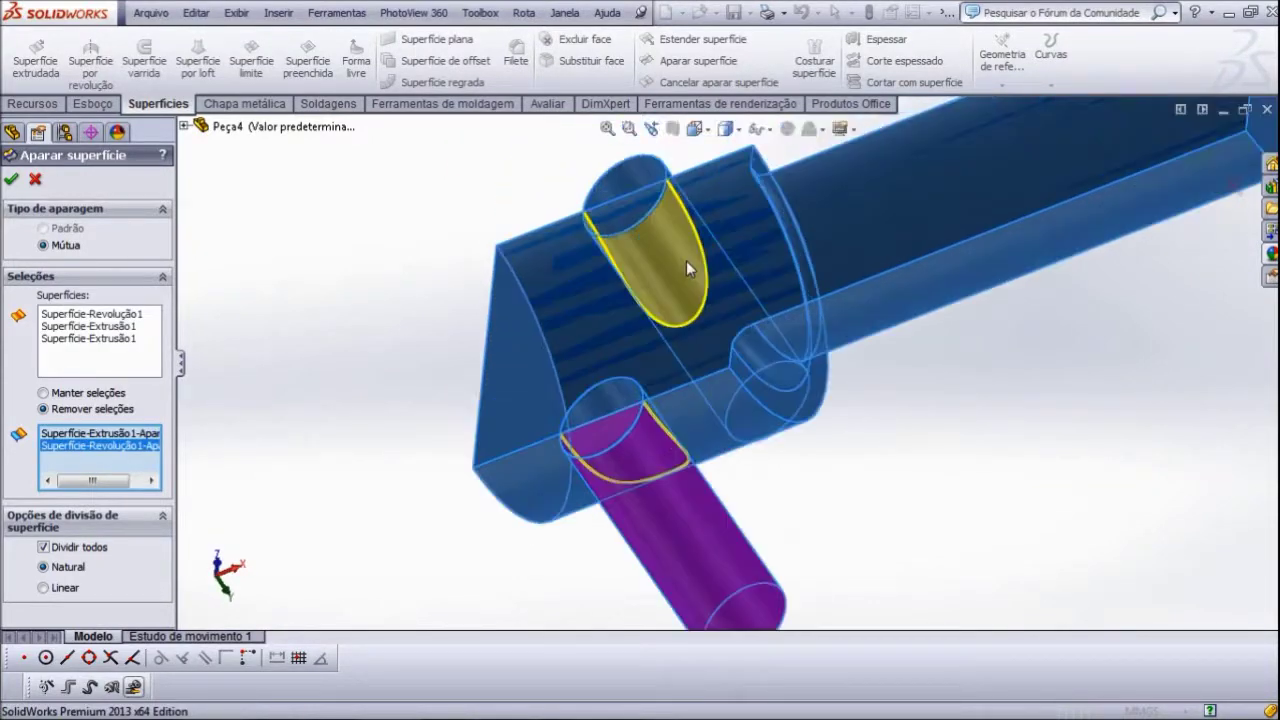
scroll(682, 258, "down", 5)
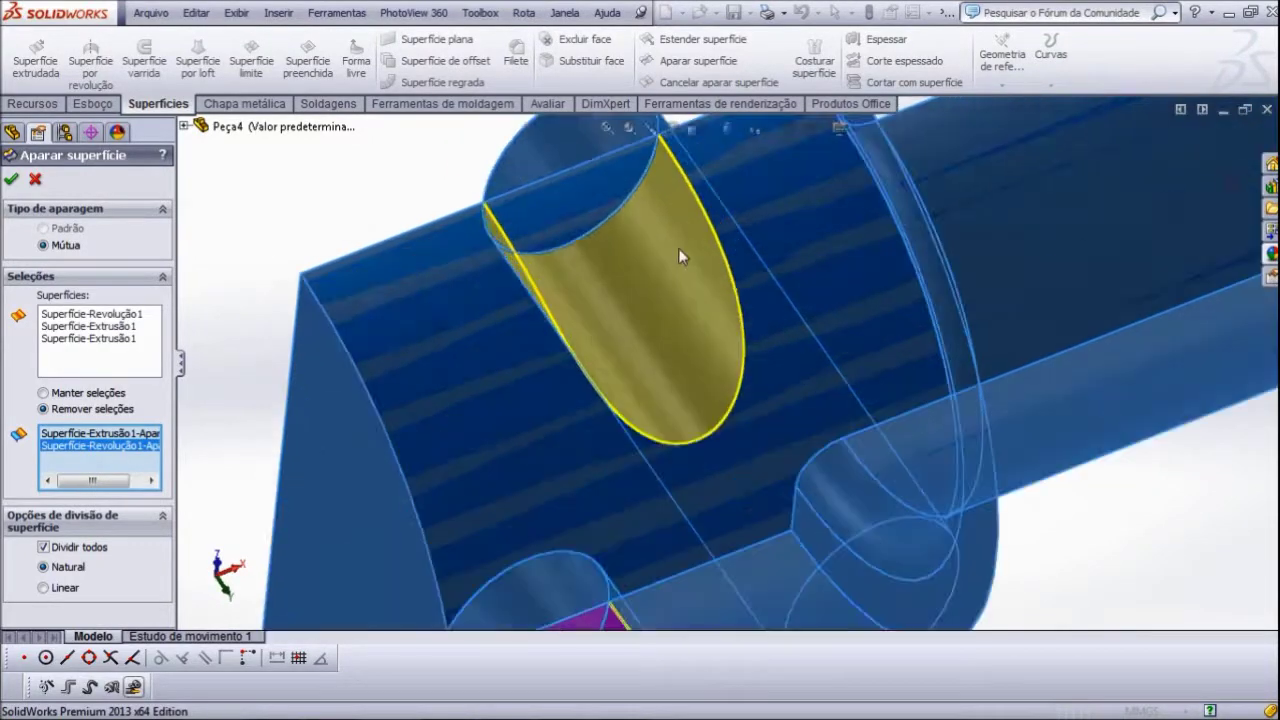
left_click(548, 206)
scroll(497, 256, "up", 3)
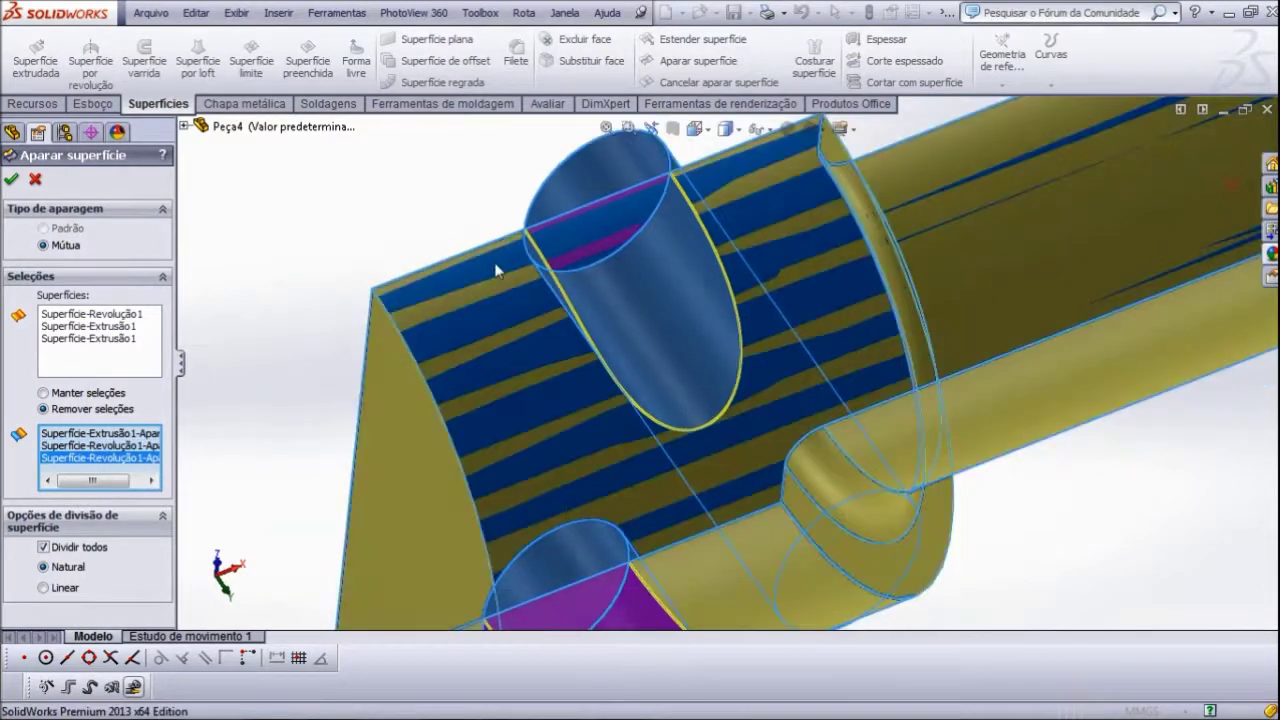
scroll(580, 290, "up", 2)
scroll(662, 315, "up", 2)
scroll(663, 312, "down", 1)
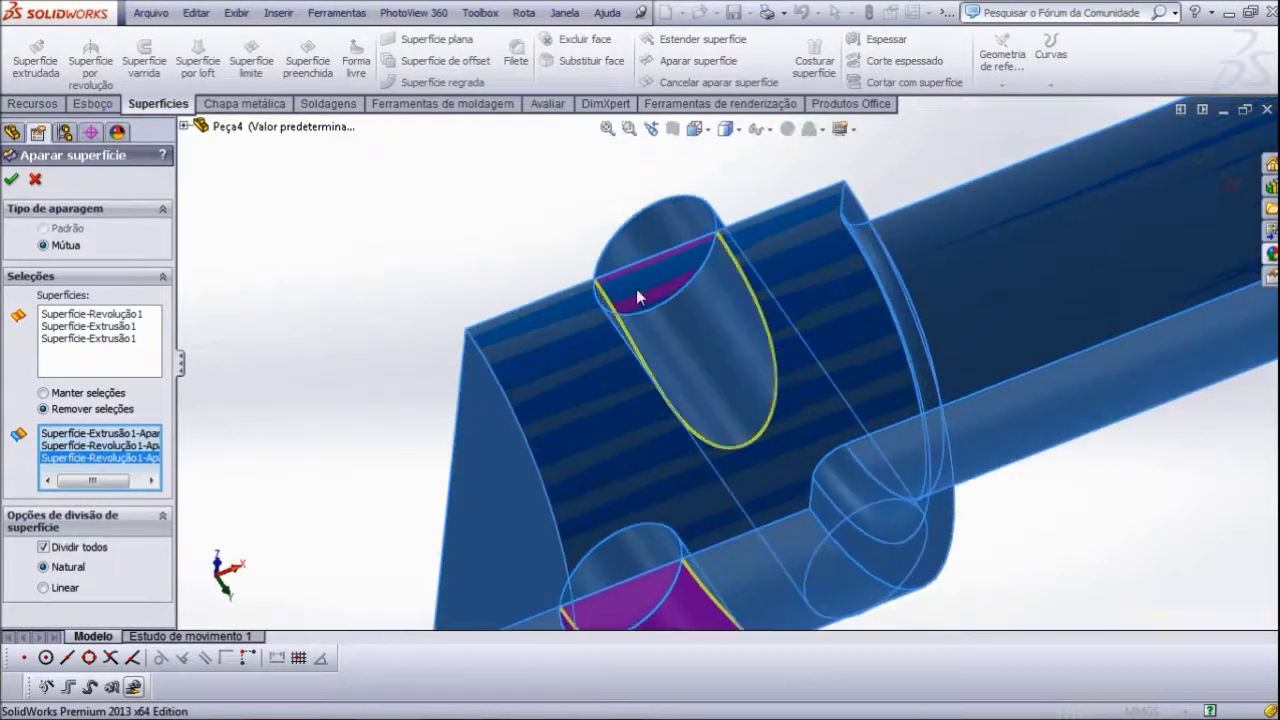
scroll(636, 289, "down", 2)
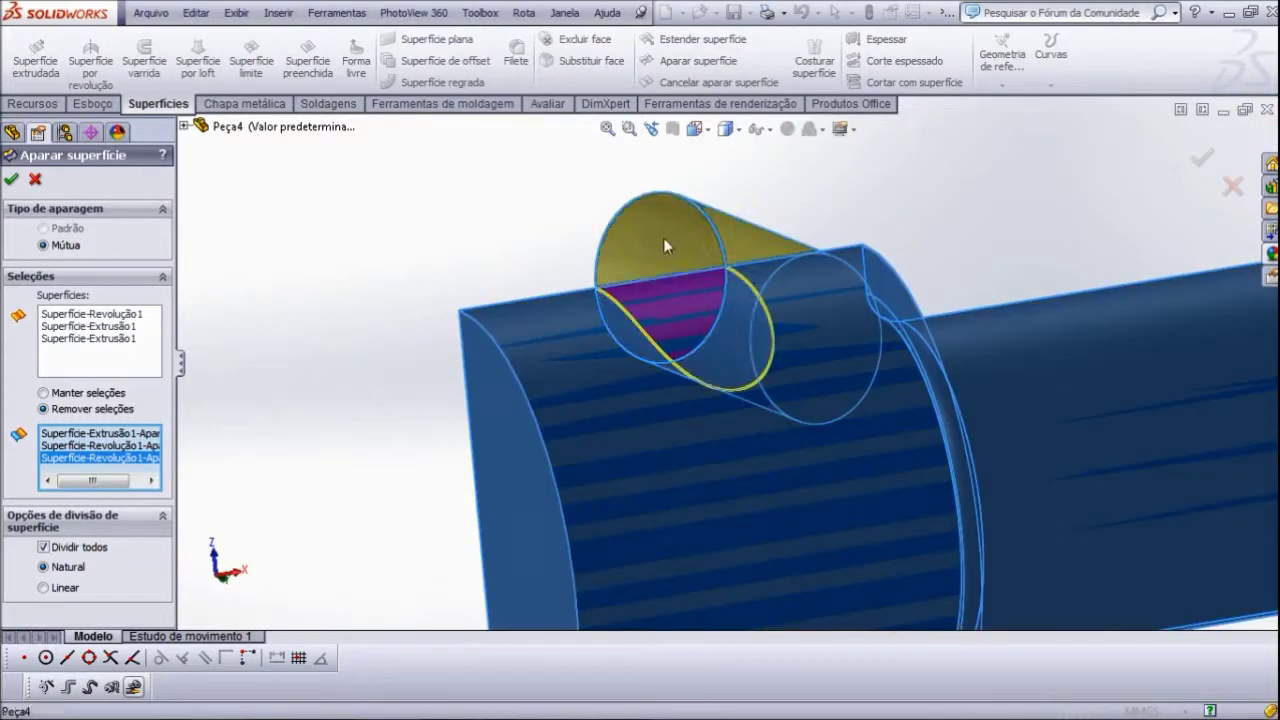
left_click(663, 257)
scroll(470, 416, "up", 2)
scroll(620, 491, "up", 2)
mouse_move(640, 494)
middle_mouse_down()
mouse_move(656, 299)
mouse_move(706, 397)
middle_mouse_up()
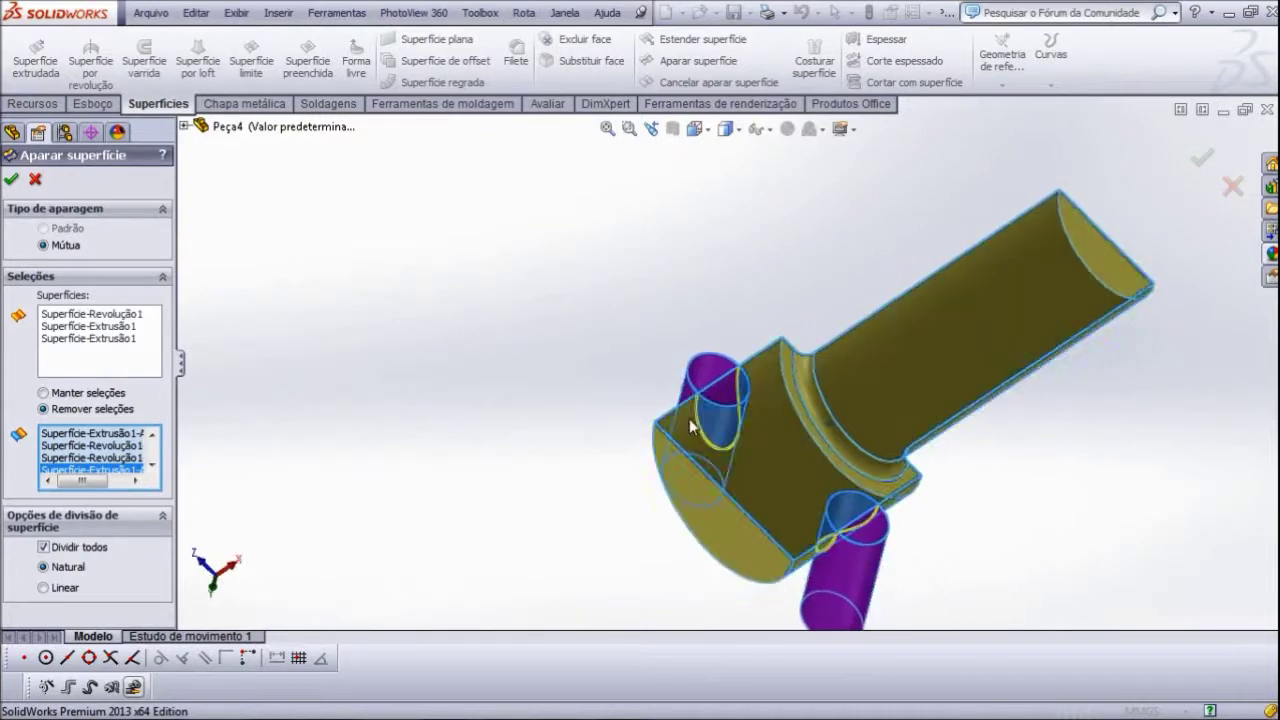
middle_click_drag(706, 397, 848, 492)
scroll(848, 492, "down", 2)
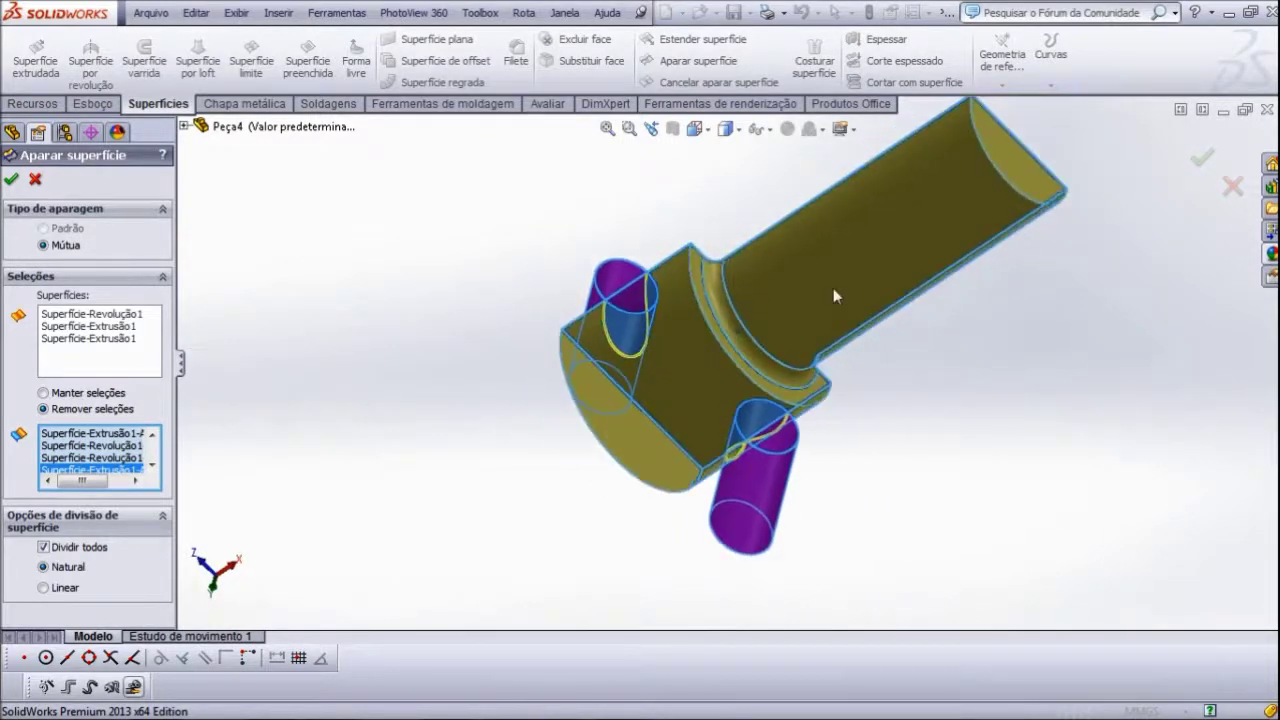
middle_click_drag(833, 287, 810, 290)
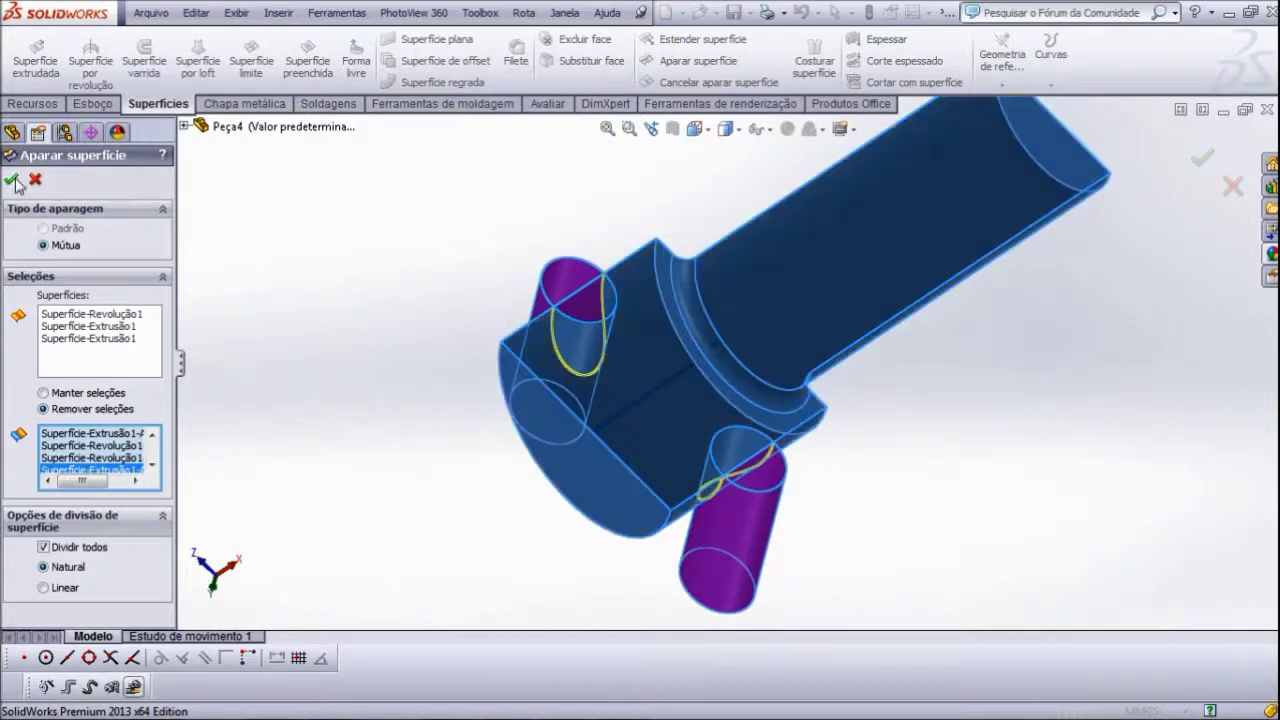
left_click(14, 181)
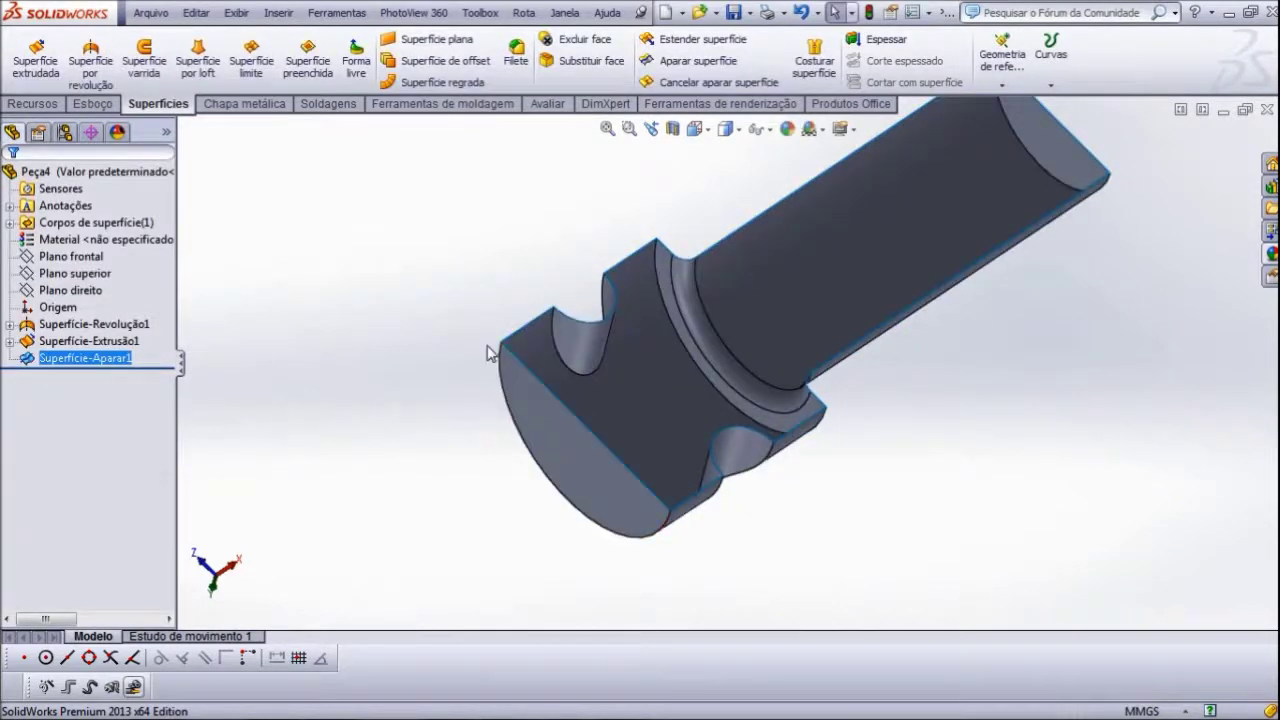
- Inspect the trimmed shaft in Isometric view, then undo the trim to restore the pins
mouse_move(492, 378)
middle_mouse_down()
mouse_move(683, 461)
mouse_move(771, 343)
mouse_move(634, 386)
mouse_move(566, 432)
mouse_move(477, 246)
mouse_move(586, 318)
mouse_move(657, 251)
mouse_move(748, 243)
mouse_move(533, 357)
mouse_move(526, 400)
mouse_move(634, 500)
mouse_move(543, 391)
mouse_move(477, 247)
mouse_move(420, 343)
mouse_move(497, 417)
mouse_move(509, 514)
mouse_move(587, 323)
middle_mouse_up()
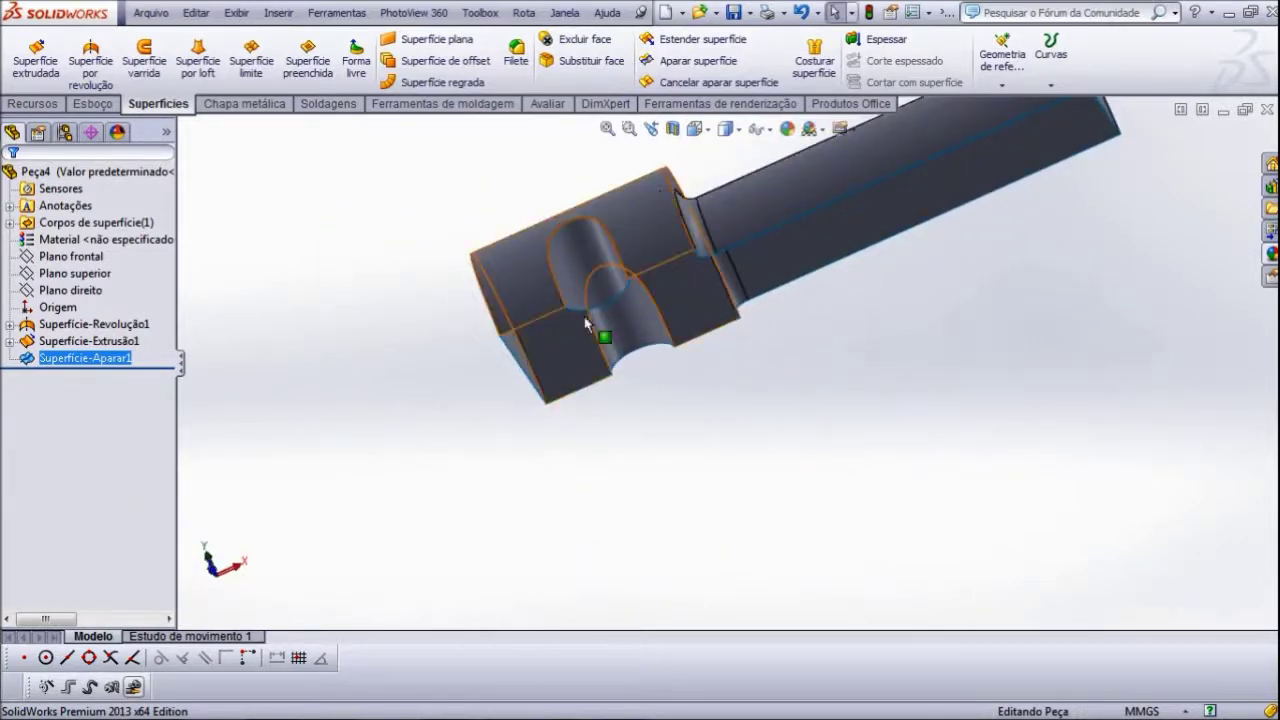
left_click(704, 130)
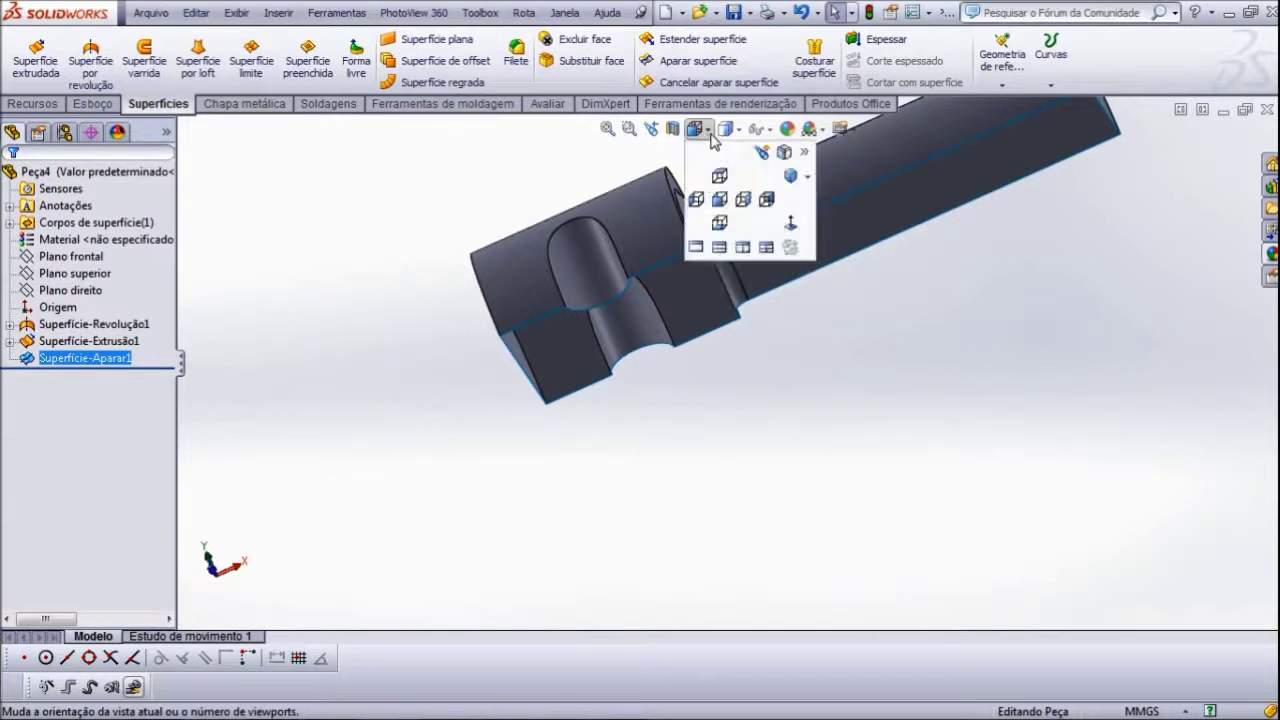
left_click(791, 177)
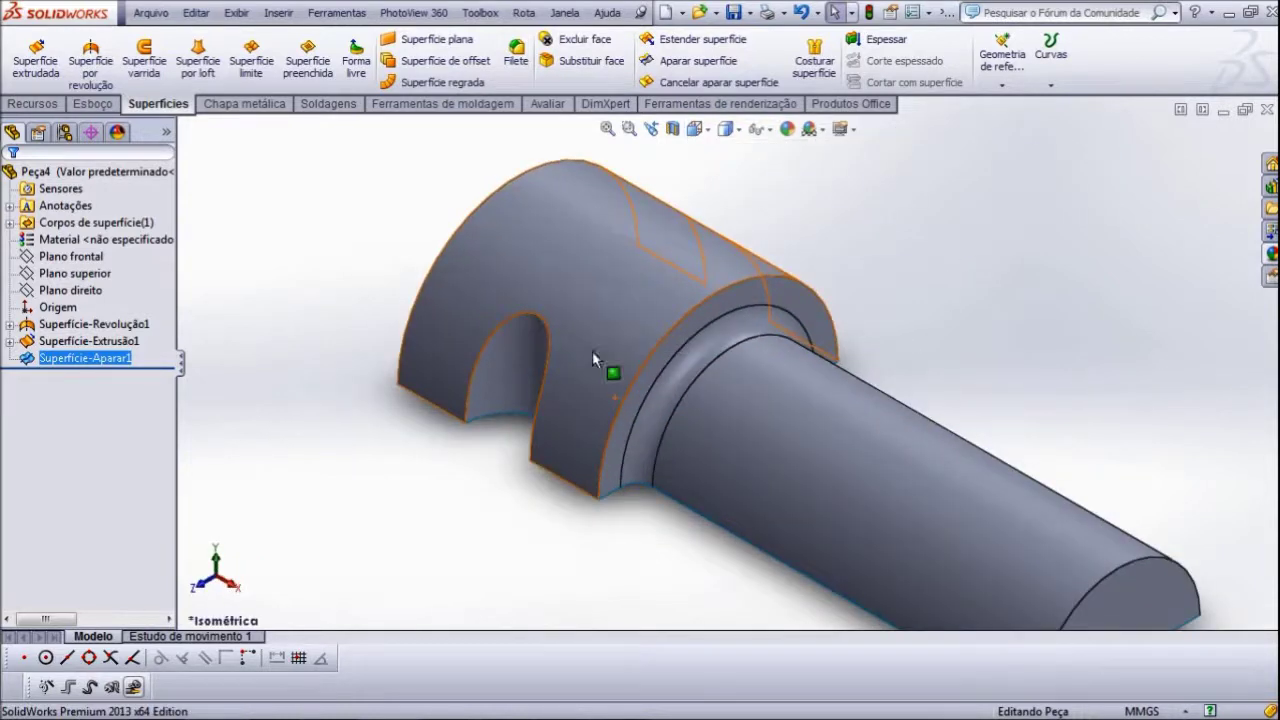
left_click(803, 13)
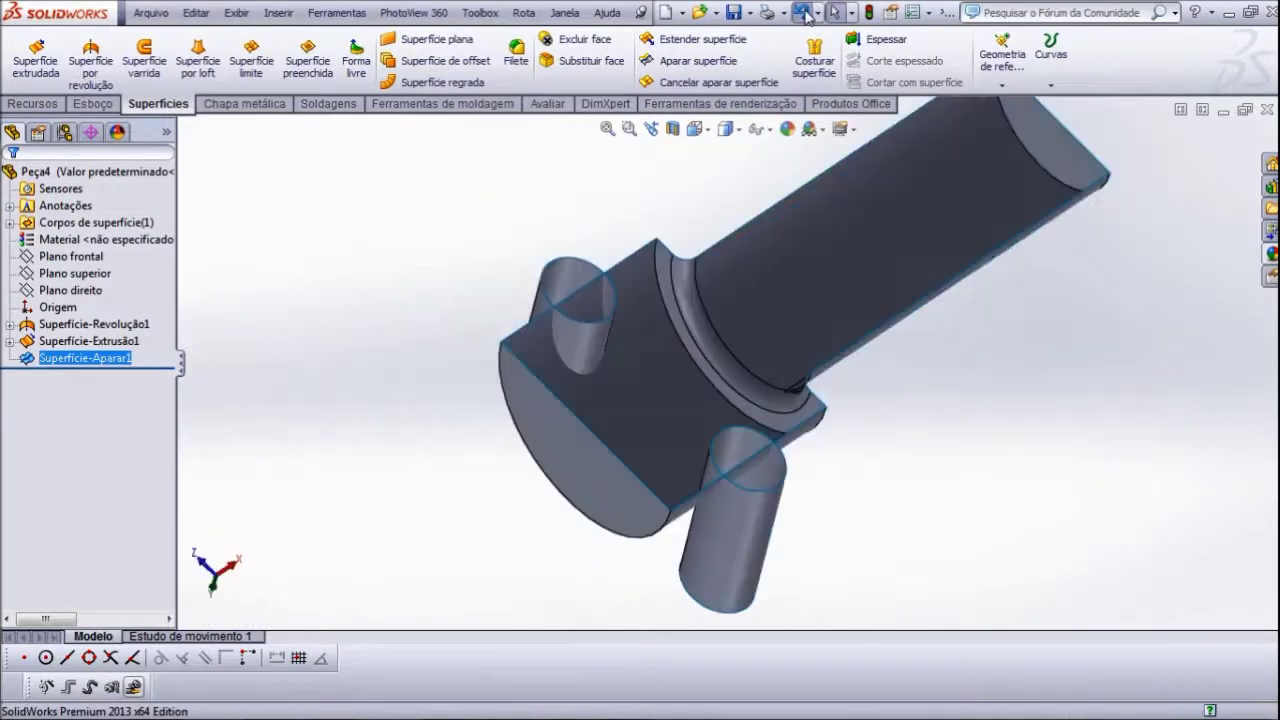
- Set up a new mutual trim on the revolved shaft and both pin surfaces, removing chosen pieces
scroll(775, 335, "down", 3)
scroll(620, 380, "up", 1)
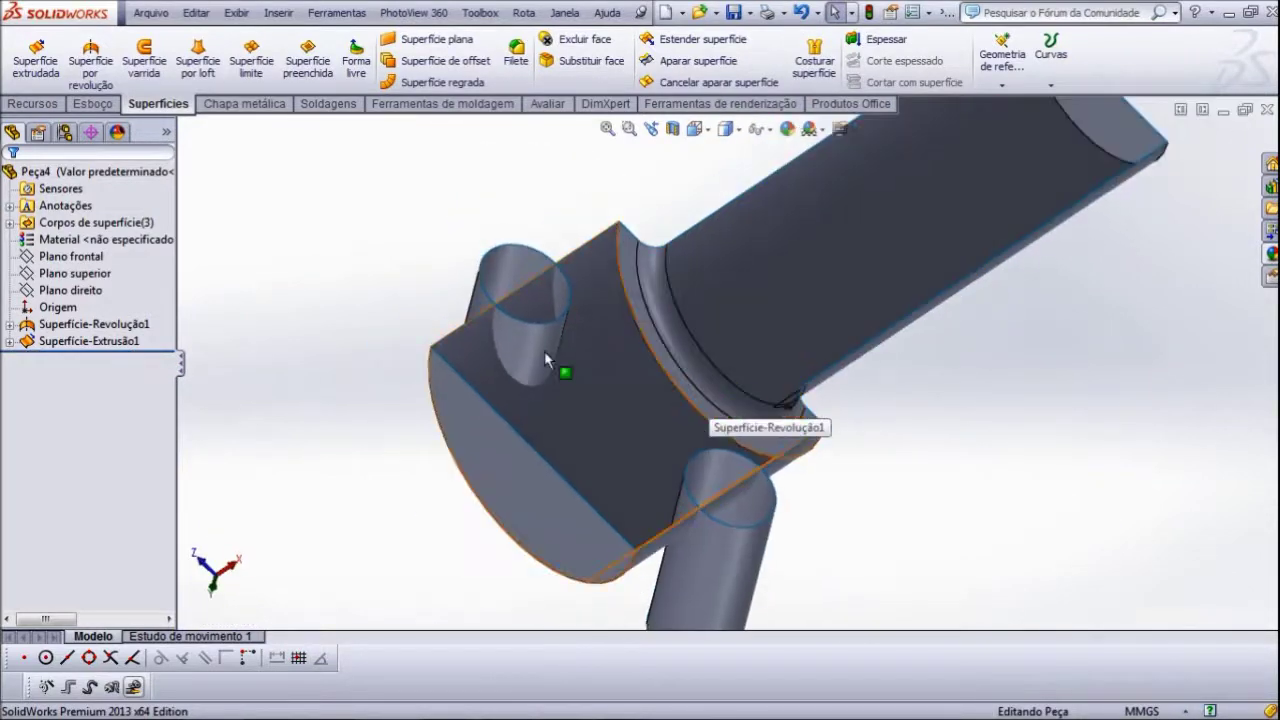
left_click(678, 65)
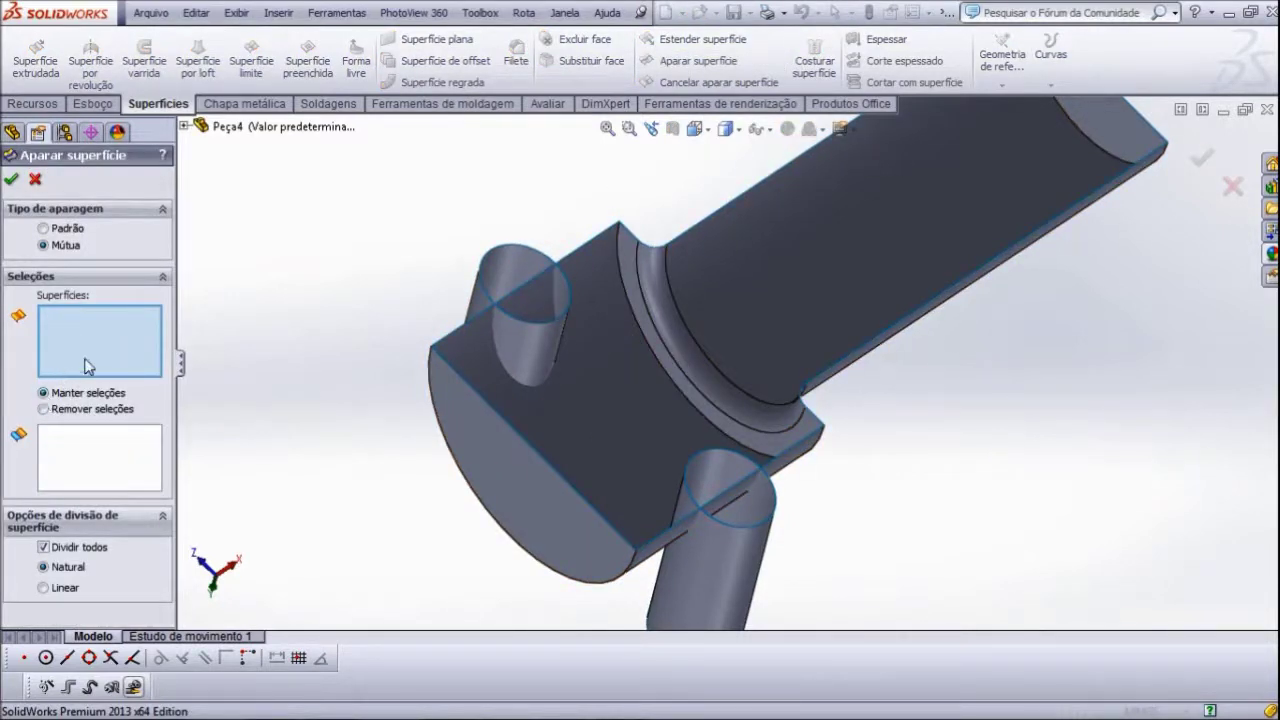
left_click(634, 420)
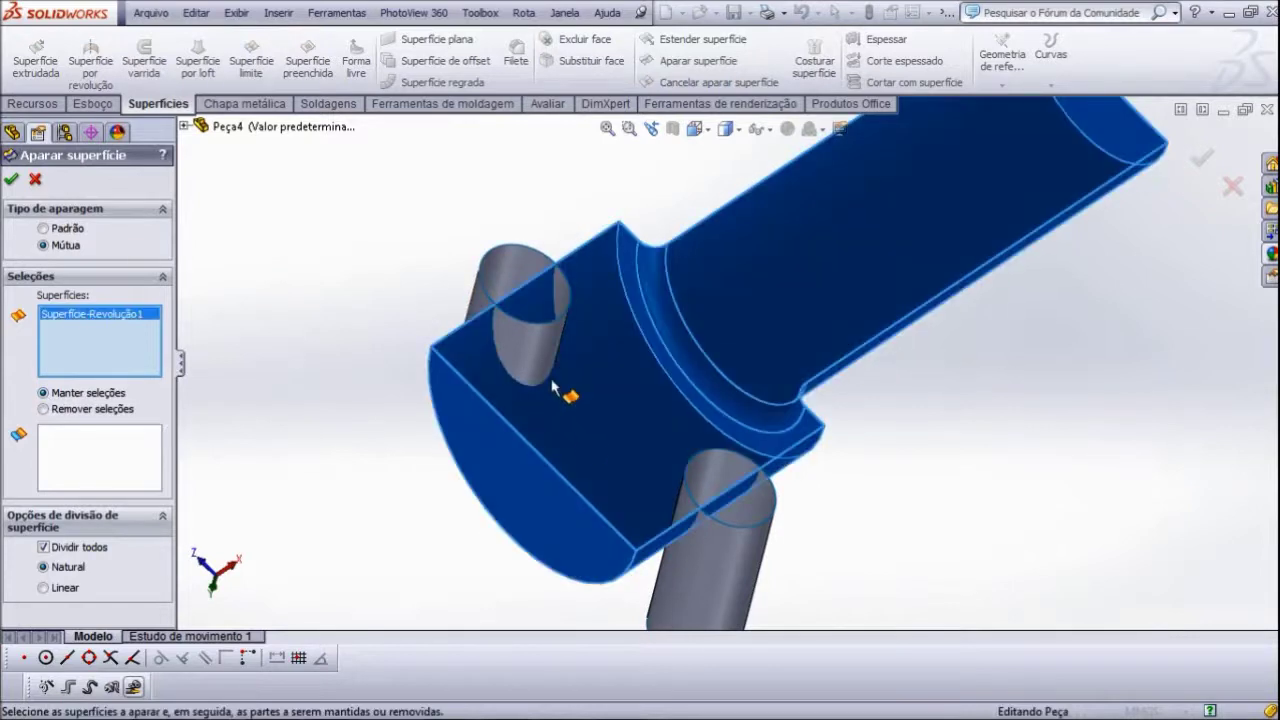
left_click(541, 358)
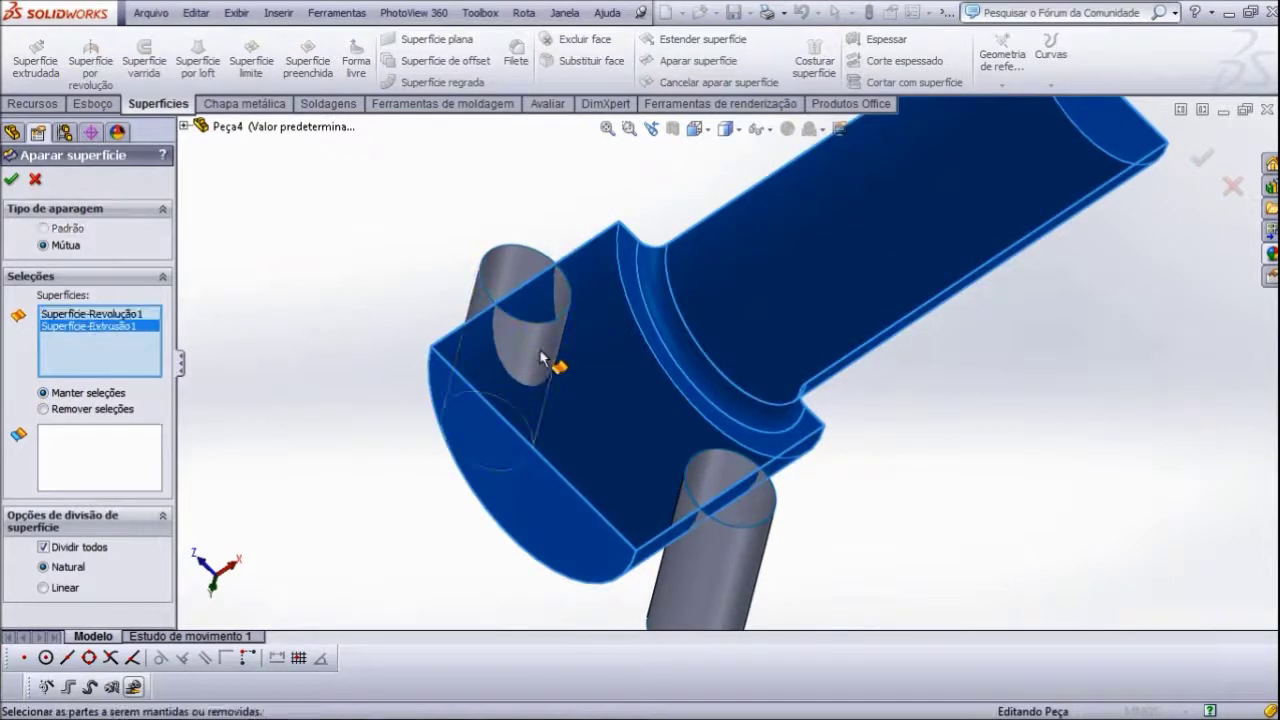
left_click(735, 576)
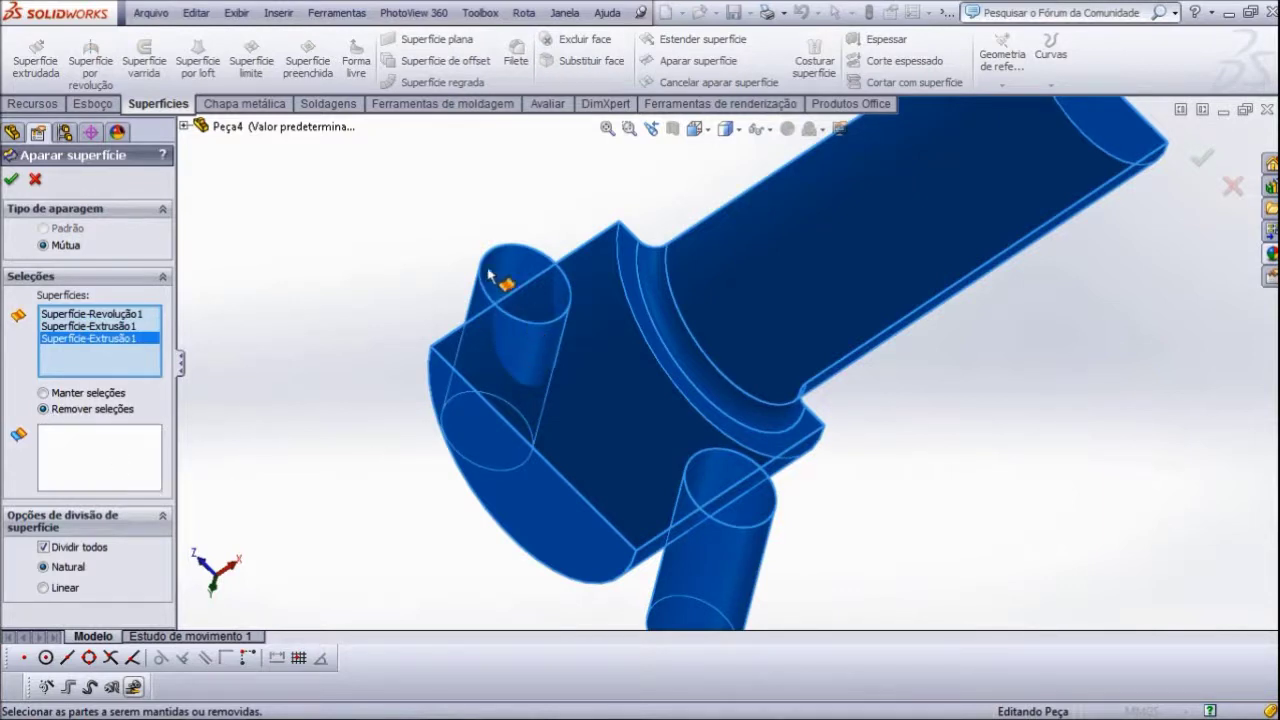
left_click(97, 468)
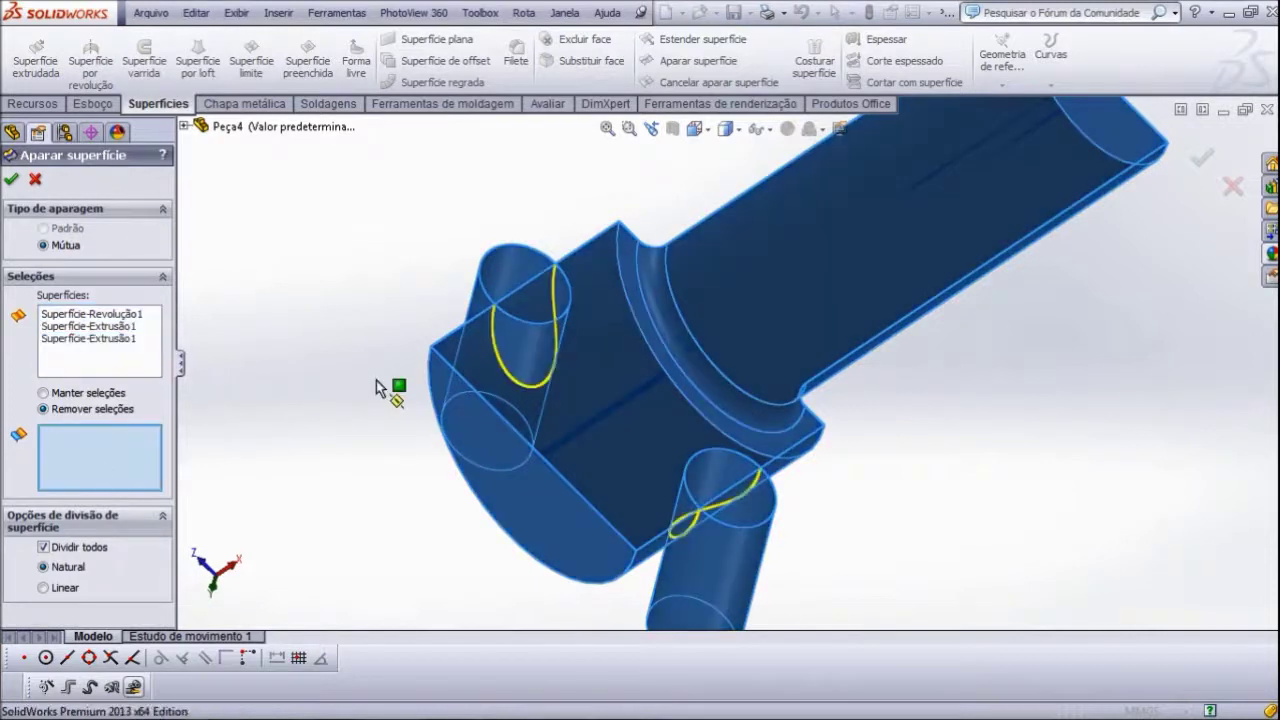
- Mark the upper pin's protruding piece and the shaft patch inside it for removal
left_click(511, 277)
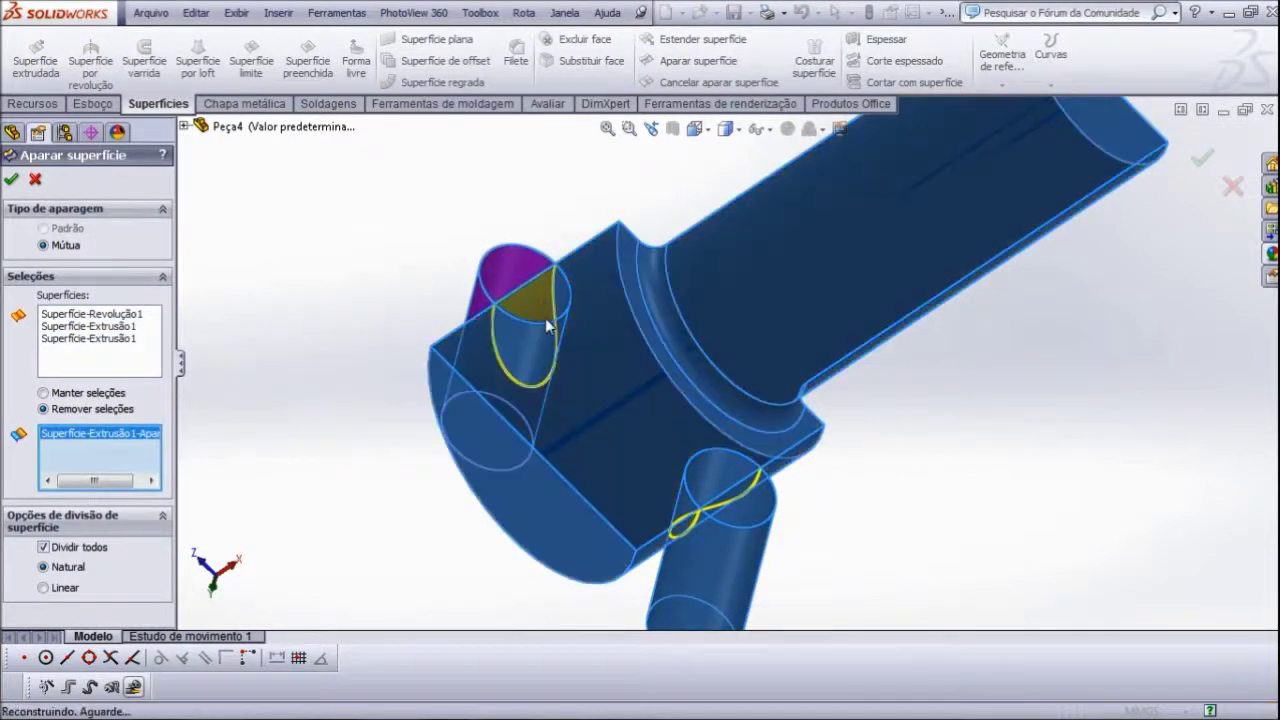
scroll(550, 298, "down", 2)
scroll(570, 290, "down", 3)
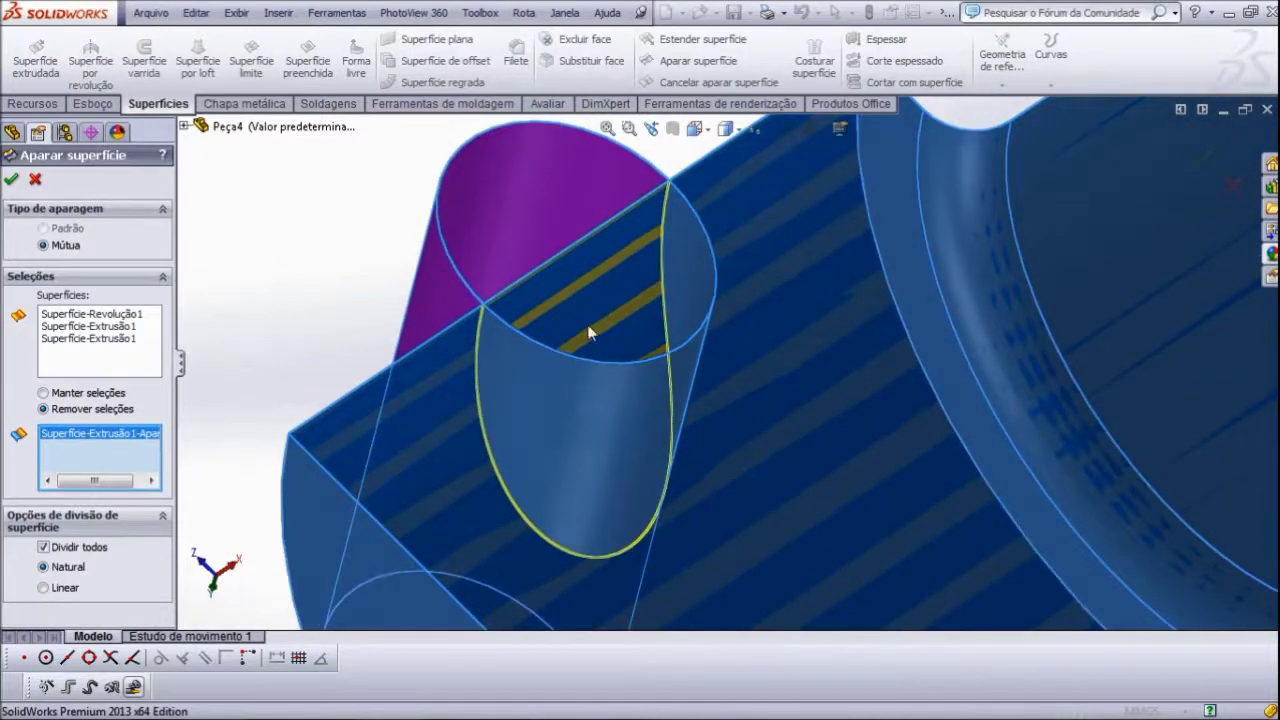
left_click(579, 316)
scroll(395, 390, "up", 1)
scroll(395, 390, "up", 1)
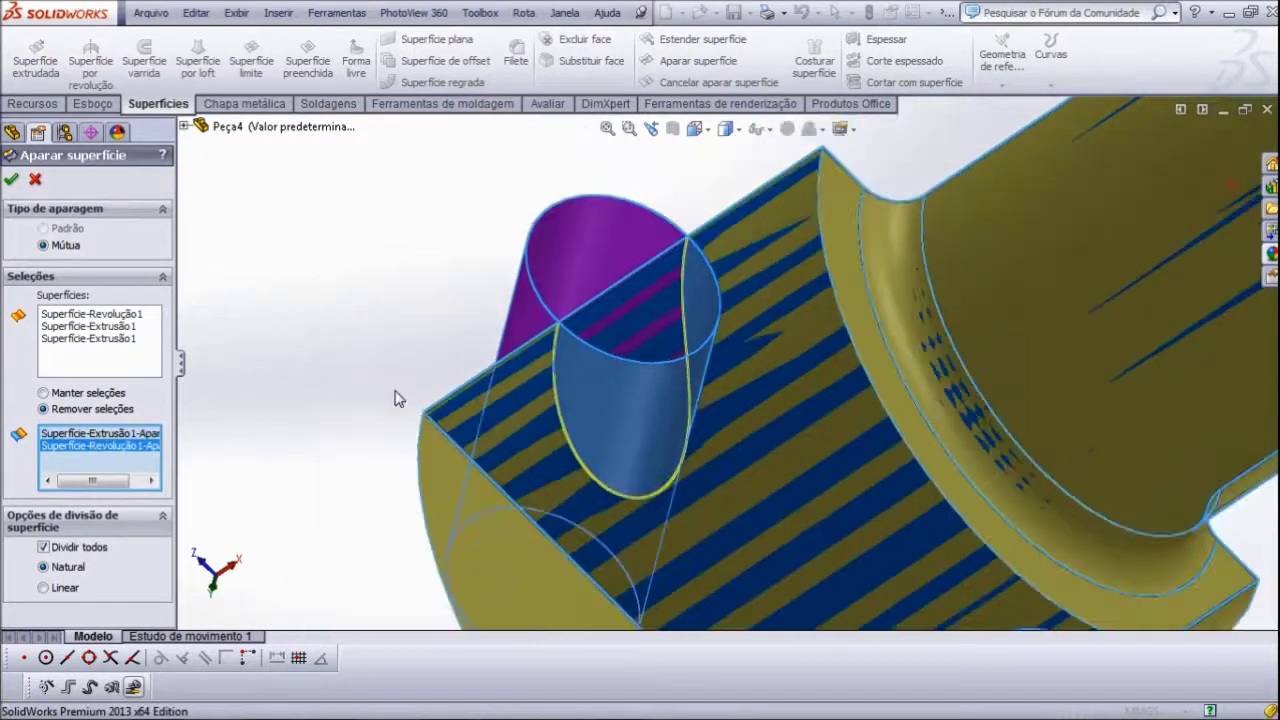
scroll(440, 380, "up", 1)
scroll(446, 370, "up", 1)
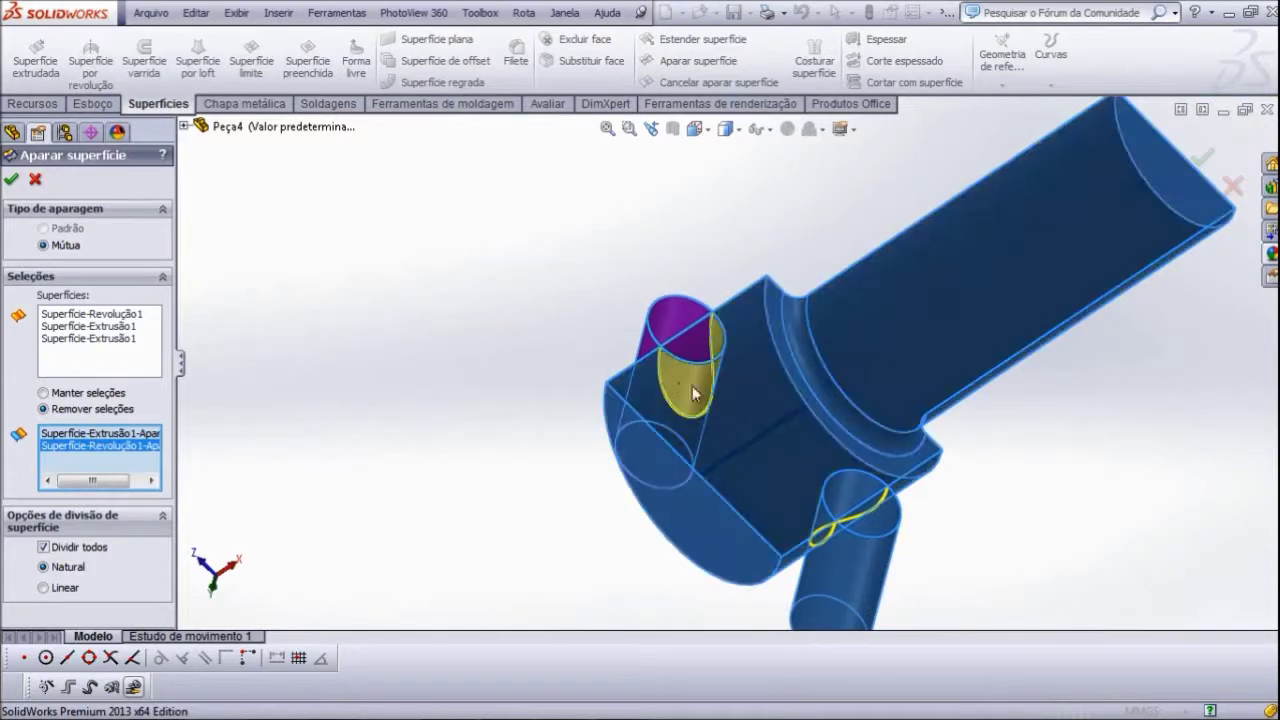
scroll(865, 523, "down", 3)
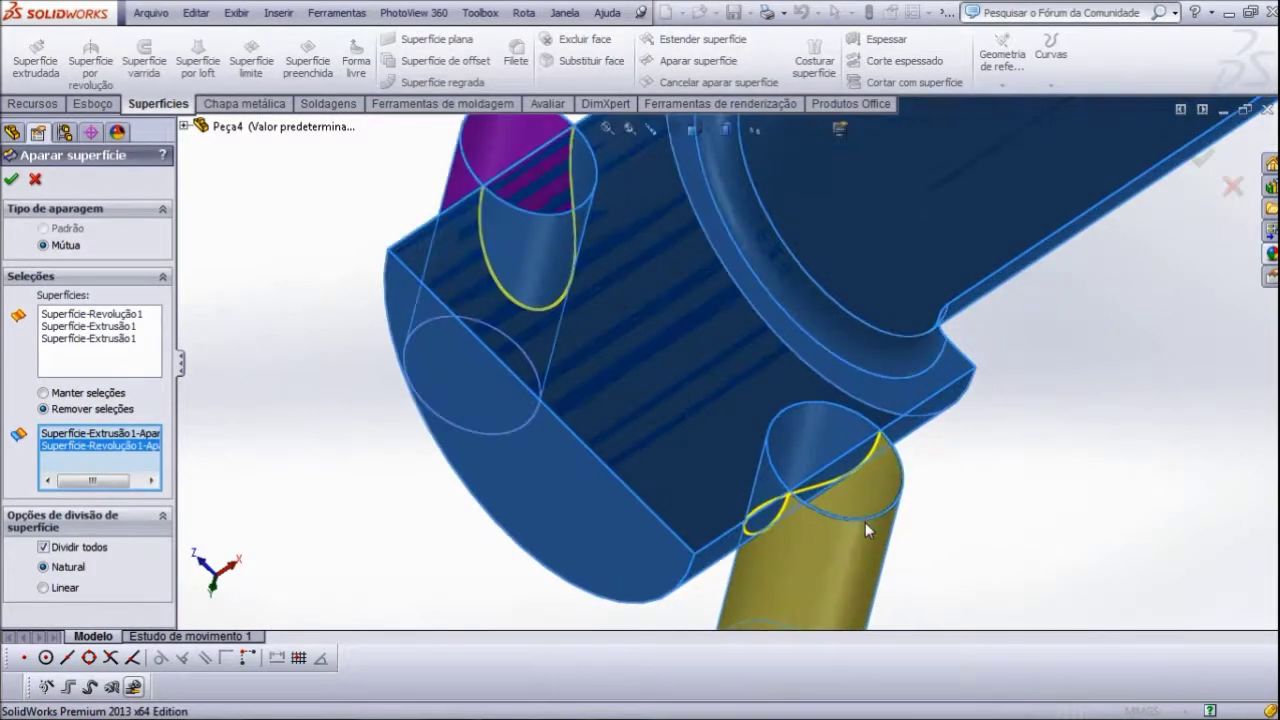
scroll(865, 523, "down", 2)
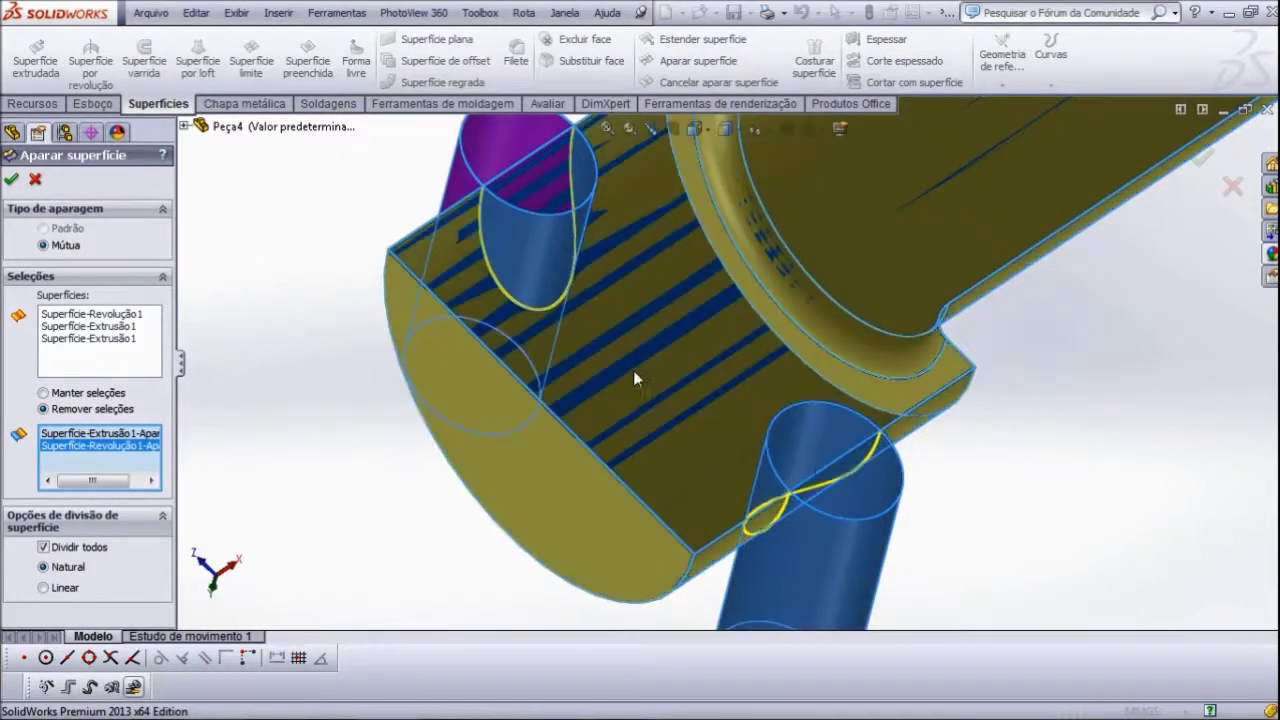
- Mark the lower pin's protruding piece and its inner shaft patch, then apply the trim
left_click(849, 575)
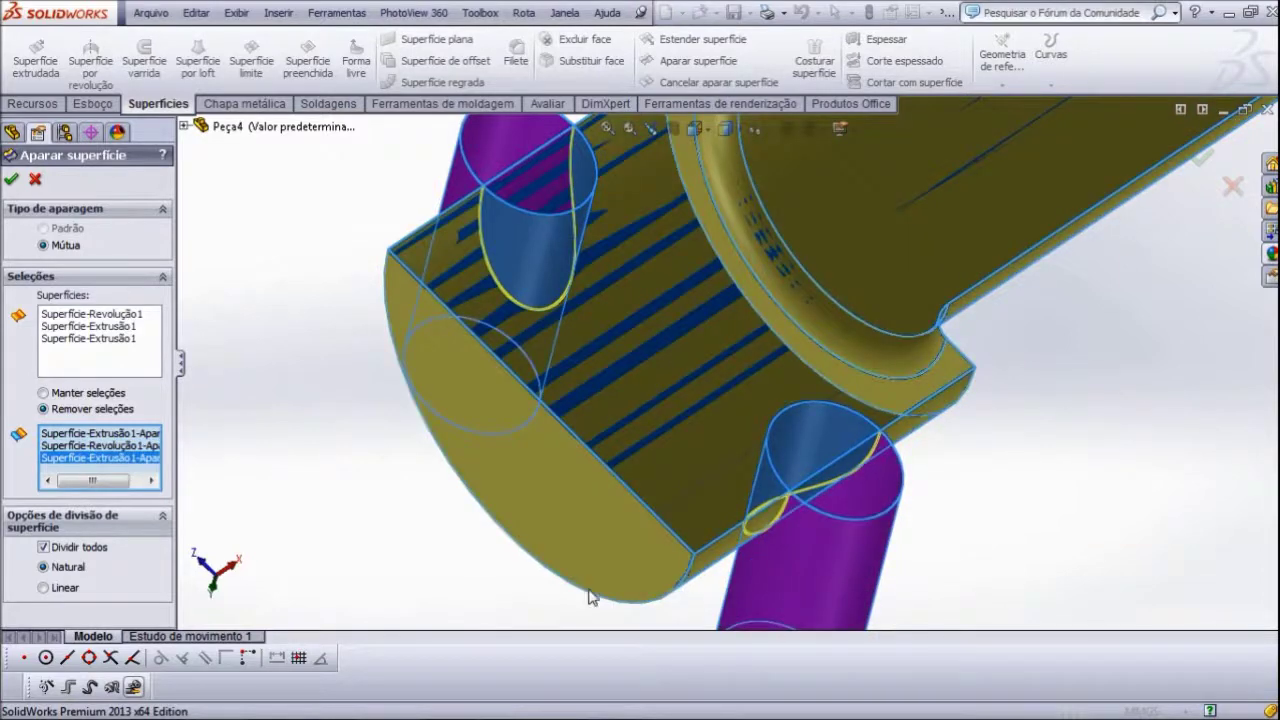
mouse_move(560, 600)
middle_mouse_down()
mouse_move(537, 583)
mouse_move(546, 591)
middle_mouse_up()
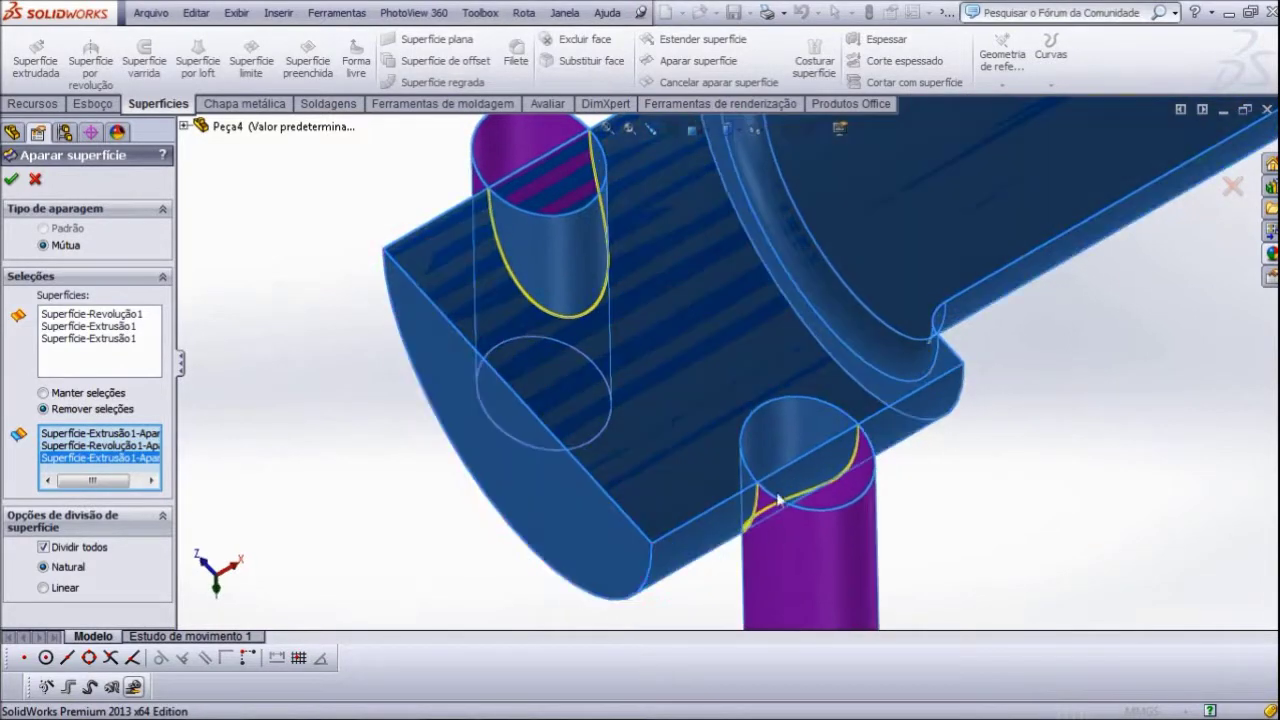
mouse_move(928, 571)
middle_mouse_down()
mouse_move(938, 616)
mouse_move(920, 595)
middle_mouse_up()
left_click(803, 492)
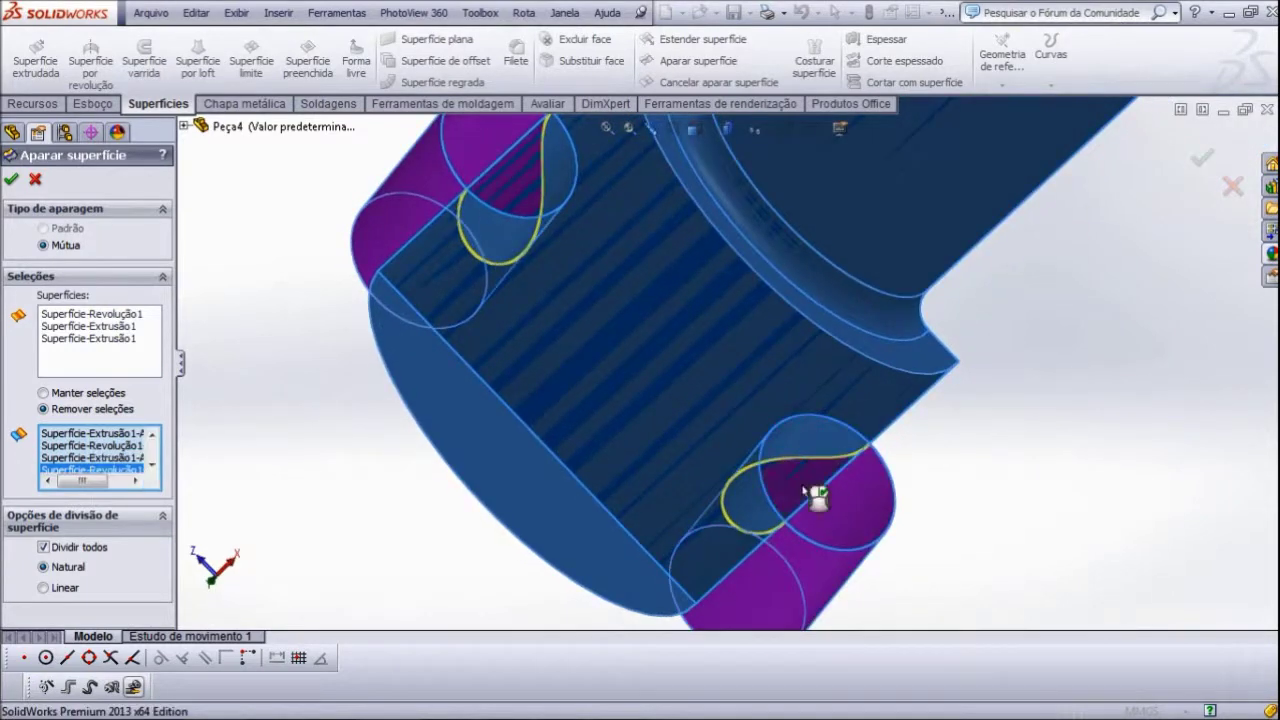
mouse_move(993, 567)
middle_mouse_down()
mouse_move(974, 580)
mouse_move(974, 540)
mouse_move(1000, 514)
mouse_move(980, 503)
mouse_move(950, 524)
middle_mouse_up()
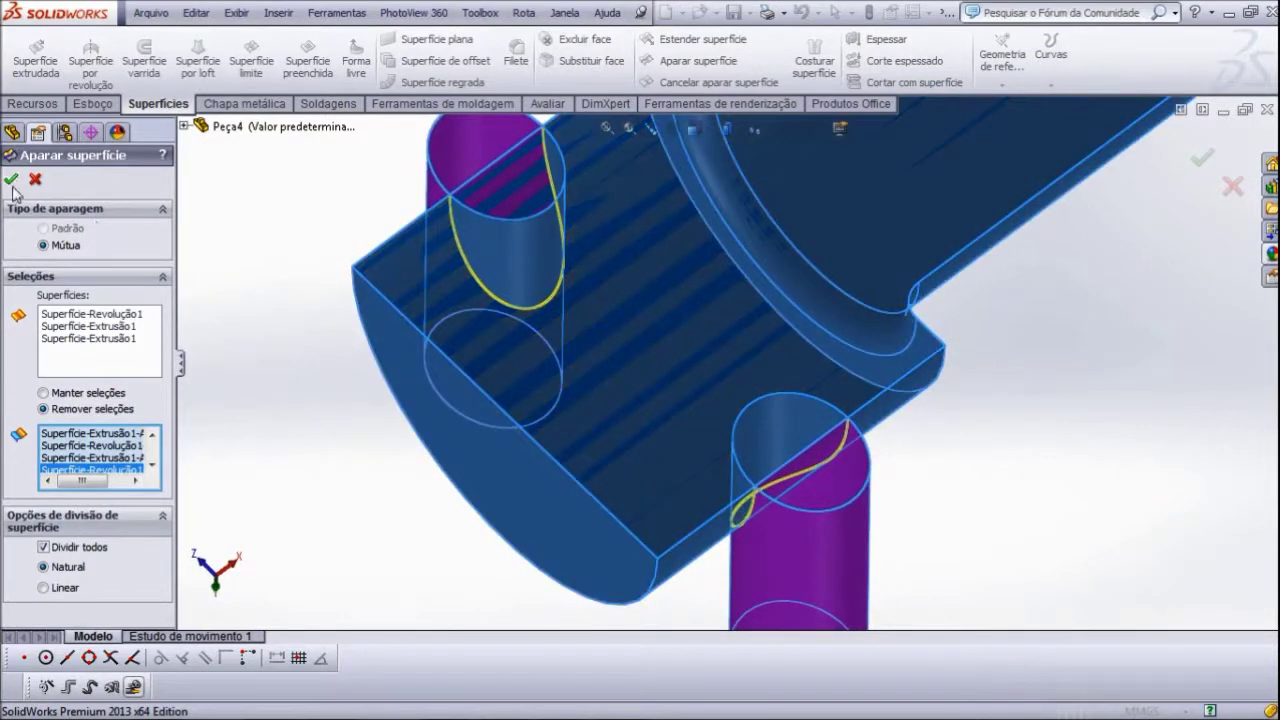
left_click(13, 181)
key("f")
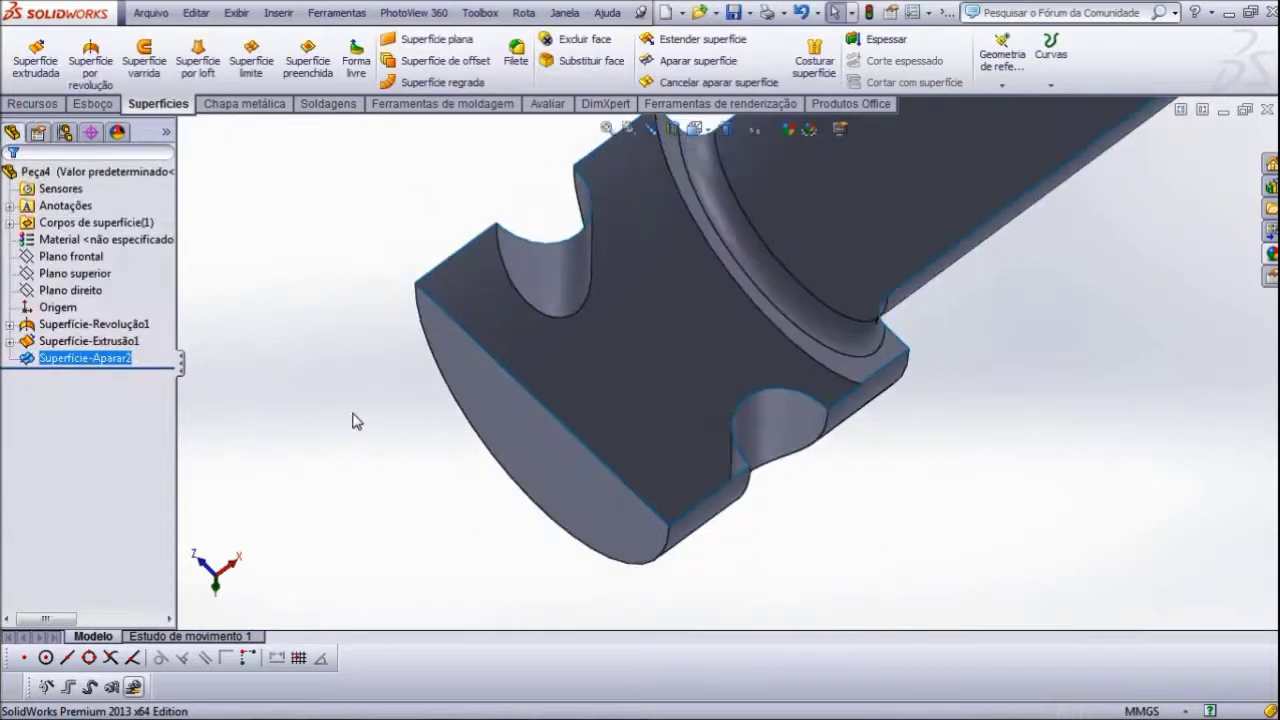
- View the trimmed shaft in Isometric, zoom in and orbit to inspect its two curved notches
left_click(706, 131)
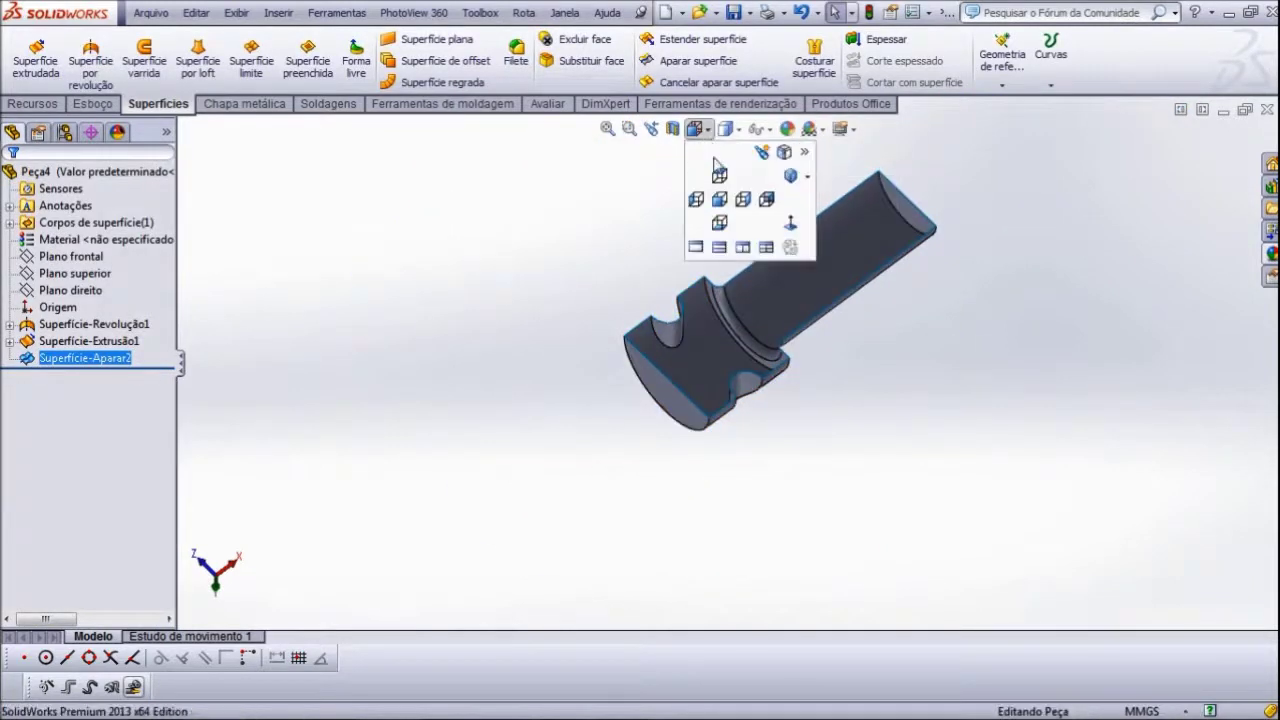
left_click(795, 176)
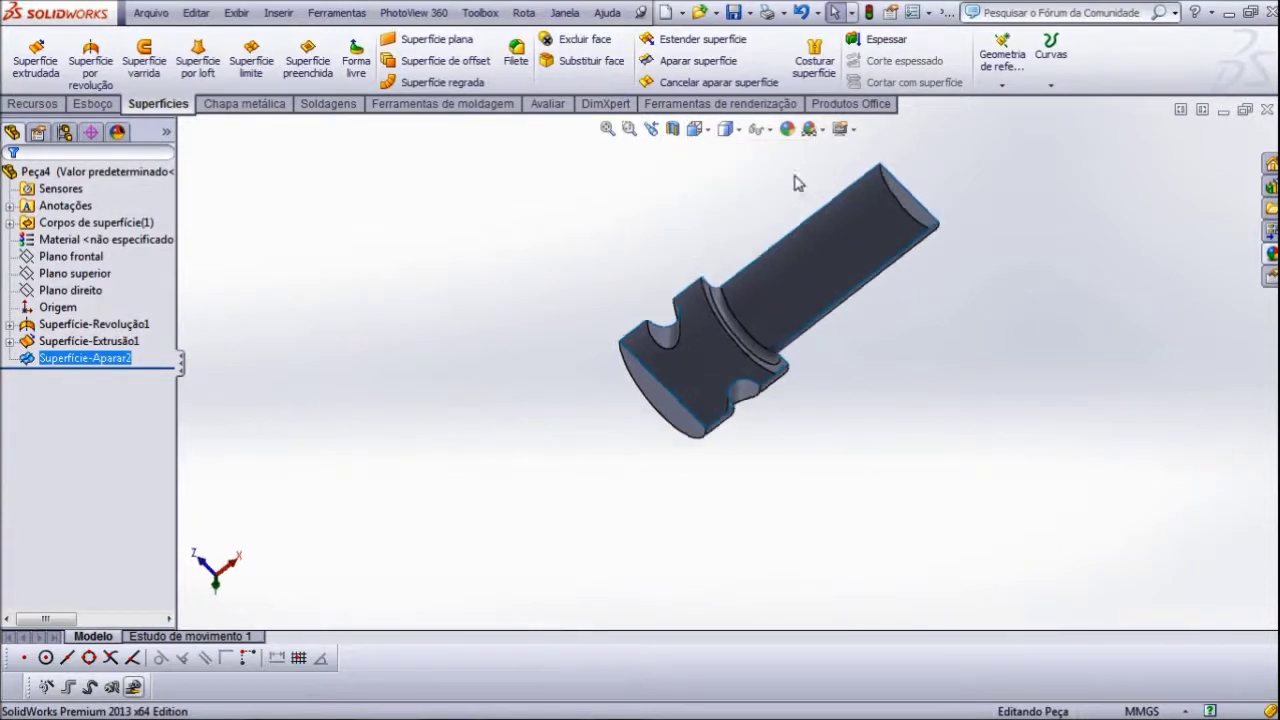
scroll(703, 290, "down", 3)
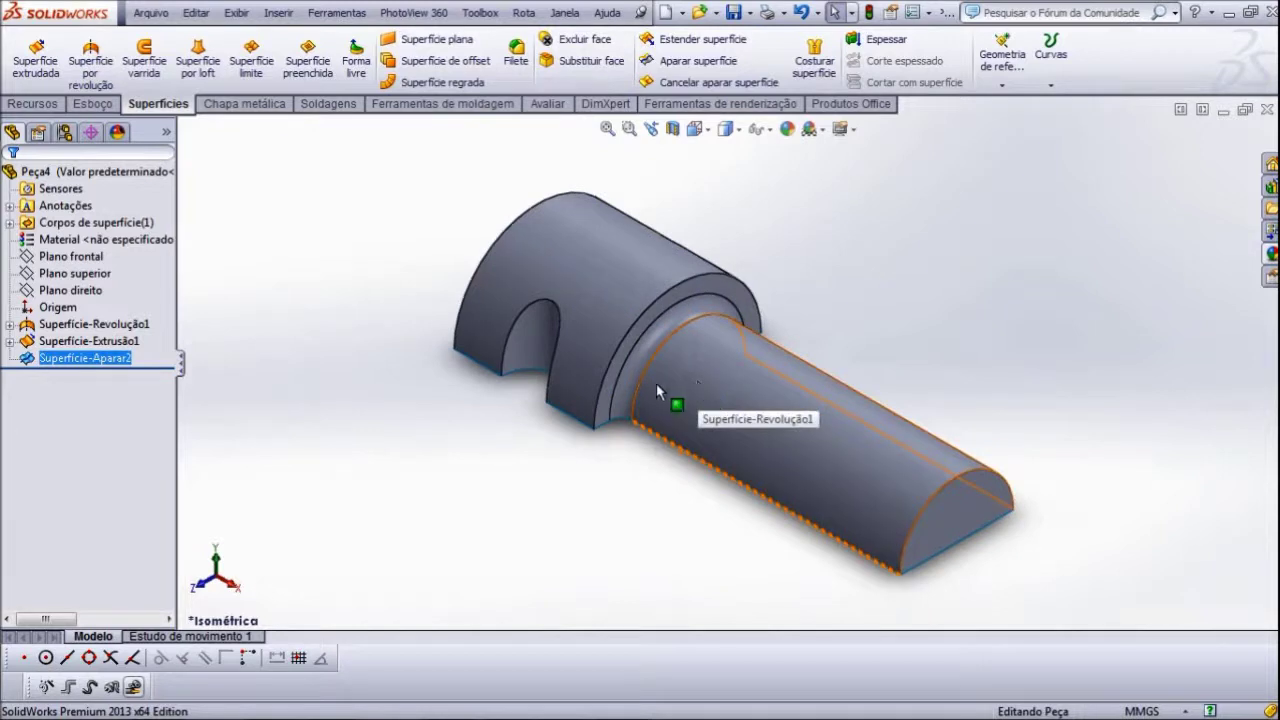
mouse_move(646, 378)
middle_mouse_down()
mouse_move(594, 436)
mouse_move(632, 375)
middle_mouse_up()
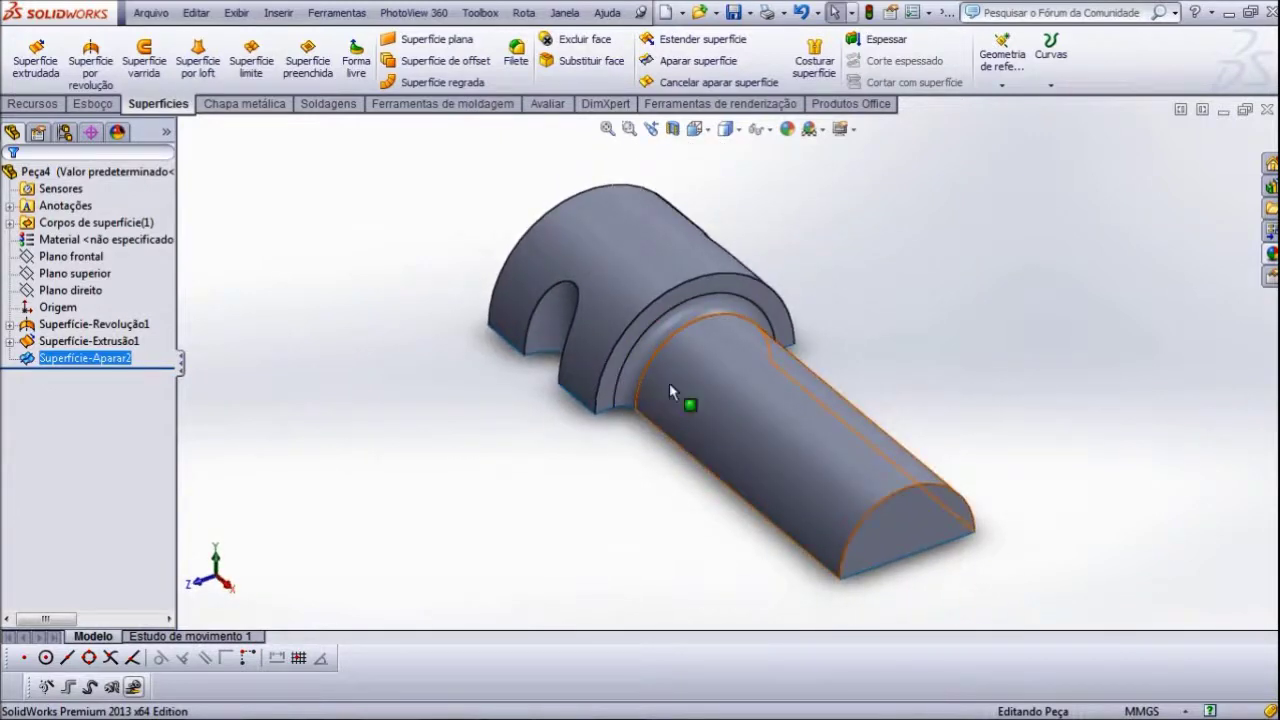
- Undo Superfície-Aparar2 to restore both pins, inspect the part, and start a new Aparar superfície trim
left_click(800, 14)
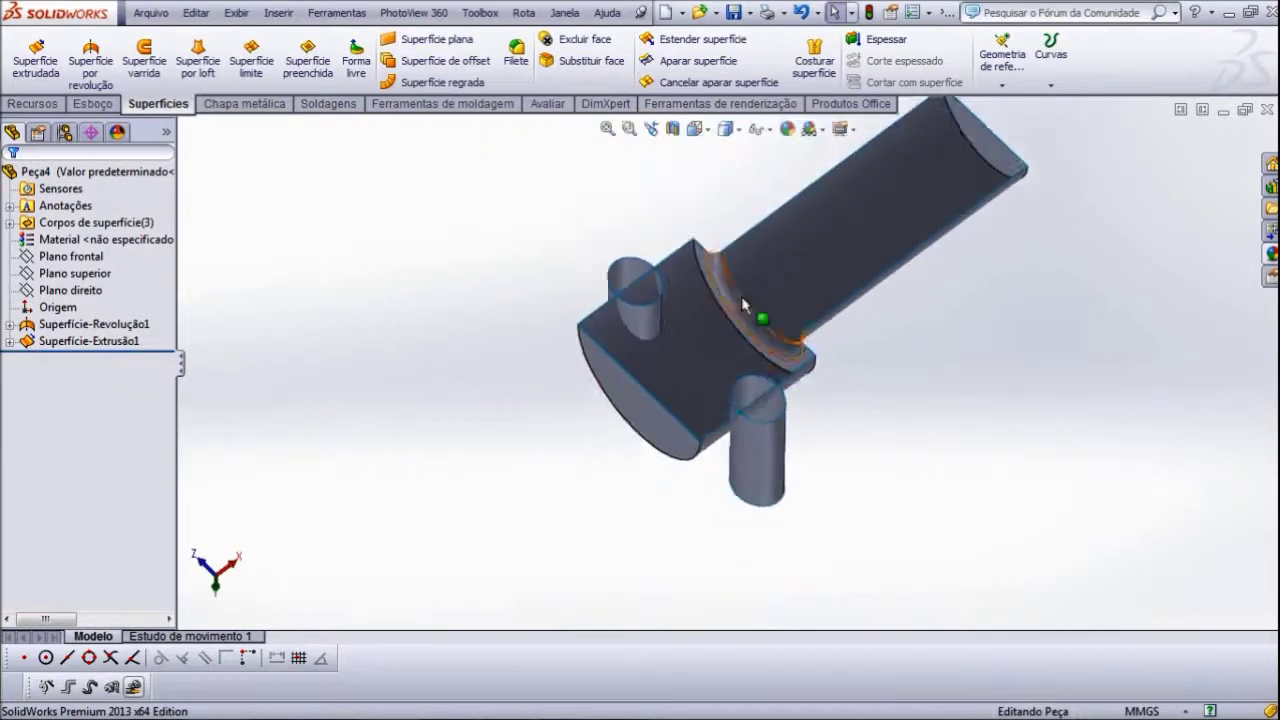
middle_click_drag(741, 296, 741, 418)
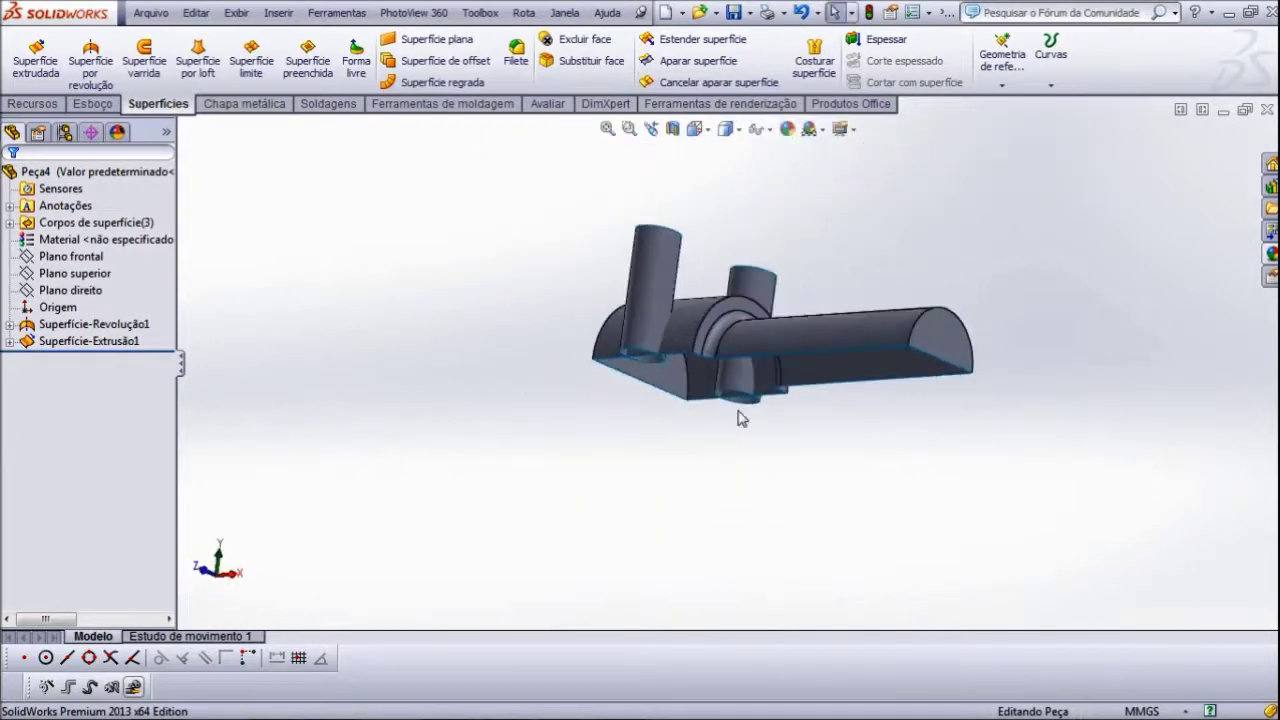
middle_click_drag(694, 277, 694, 480)
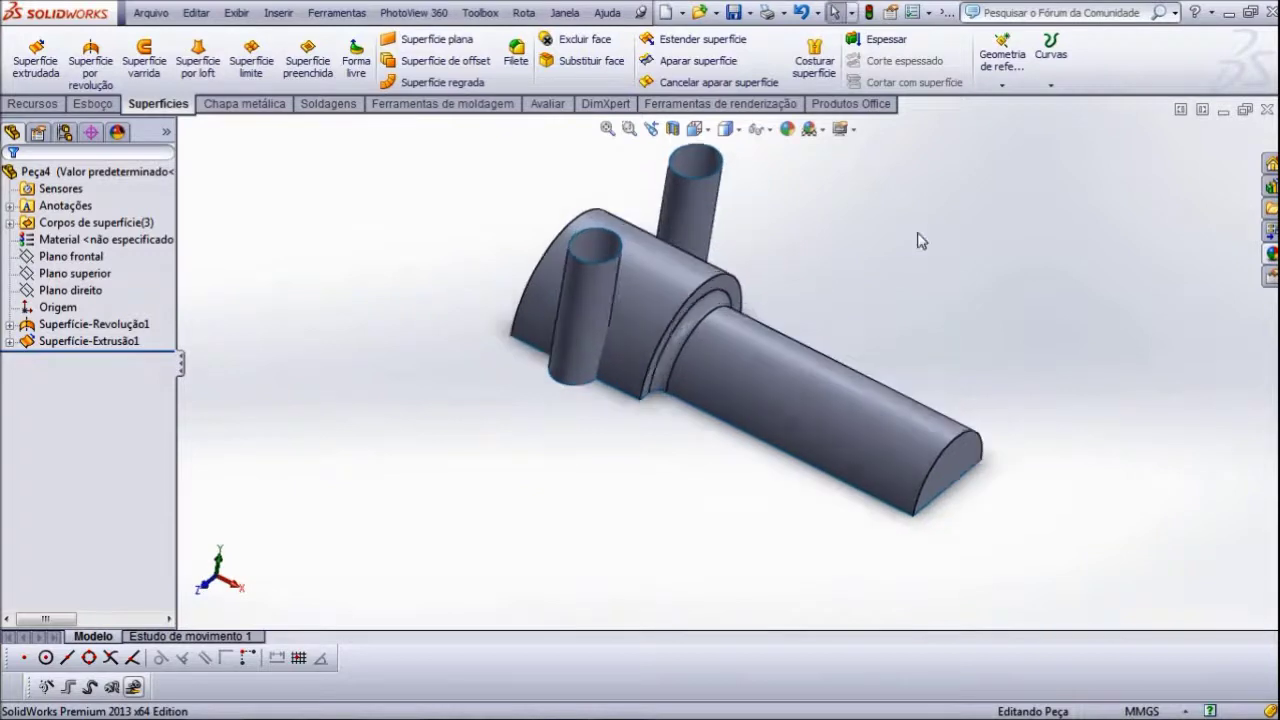
middle_click_drag(789, 316, 763, 308)
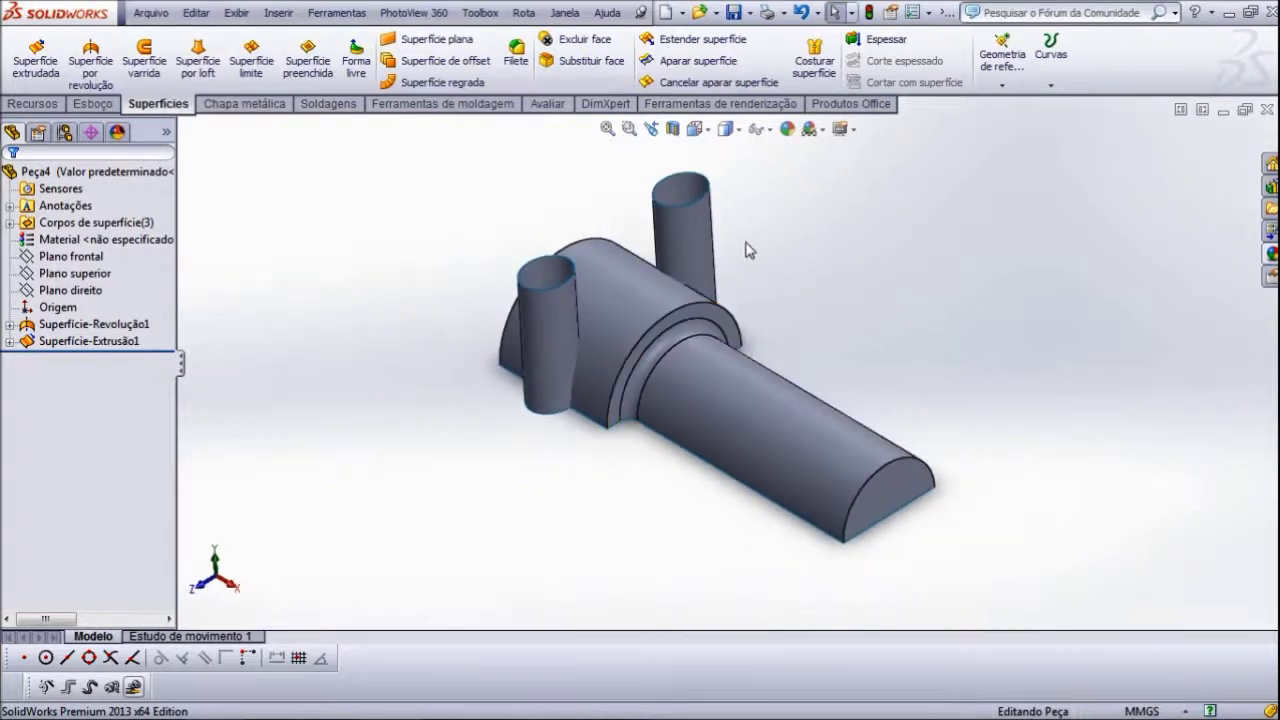
scroll(750, 250, "down", 2)
middle_click_drag(735, 308, 749, 300)
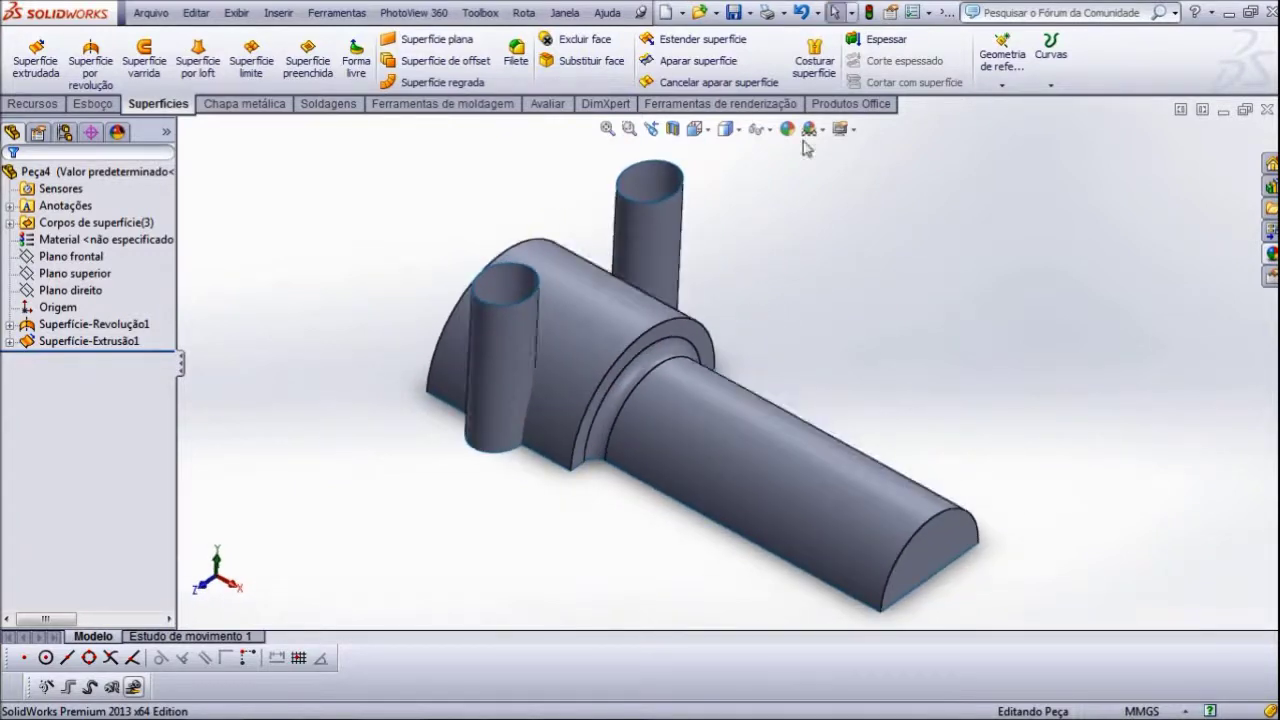
left_click(700, 60)
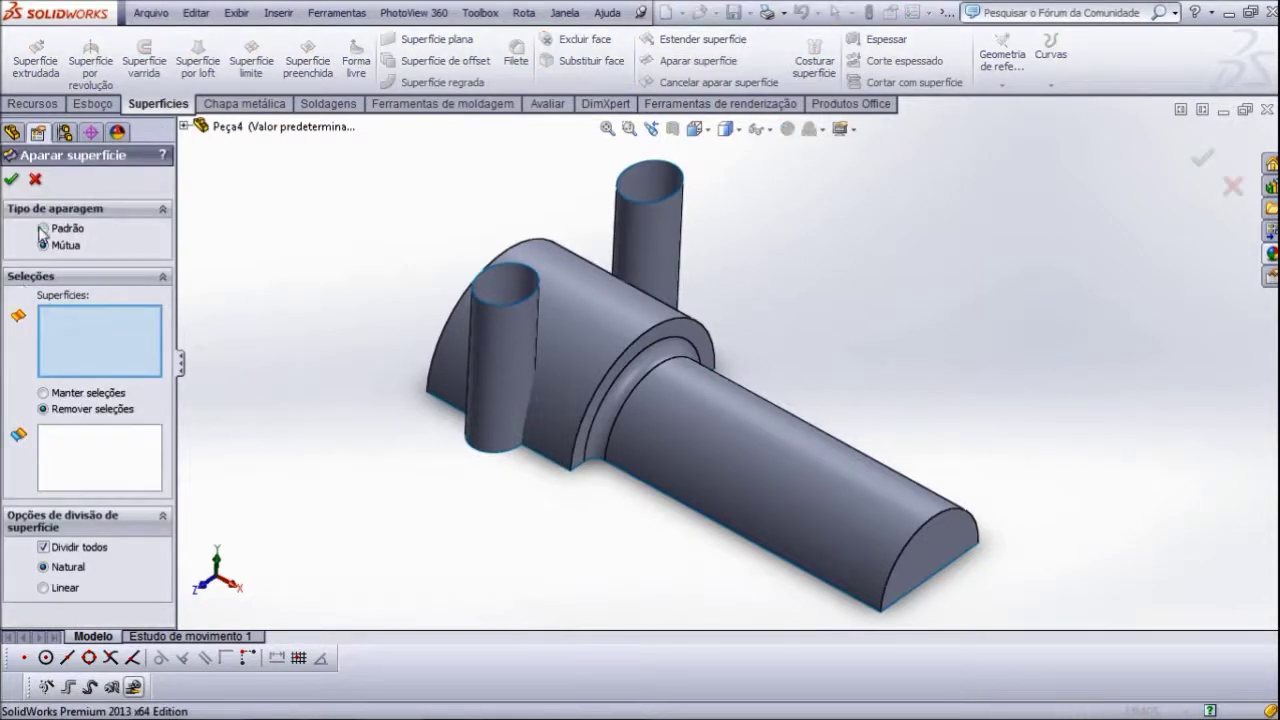
- Switch the trim to Padrão and set Superfície-Revolução1 as the trimming tool
left_click(43, 228)
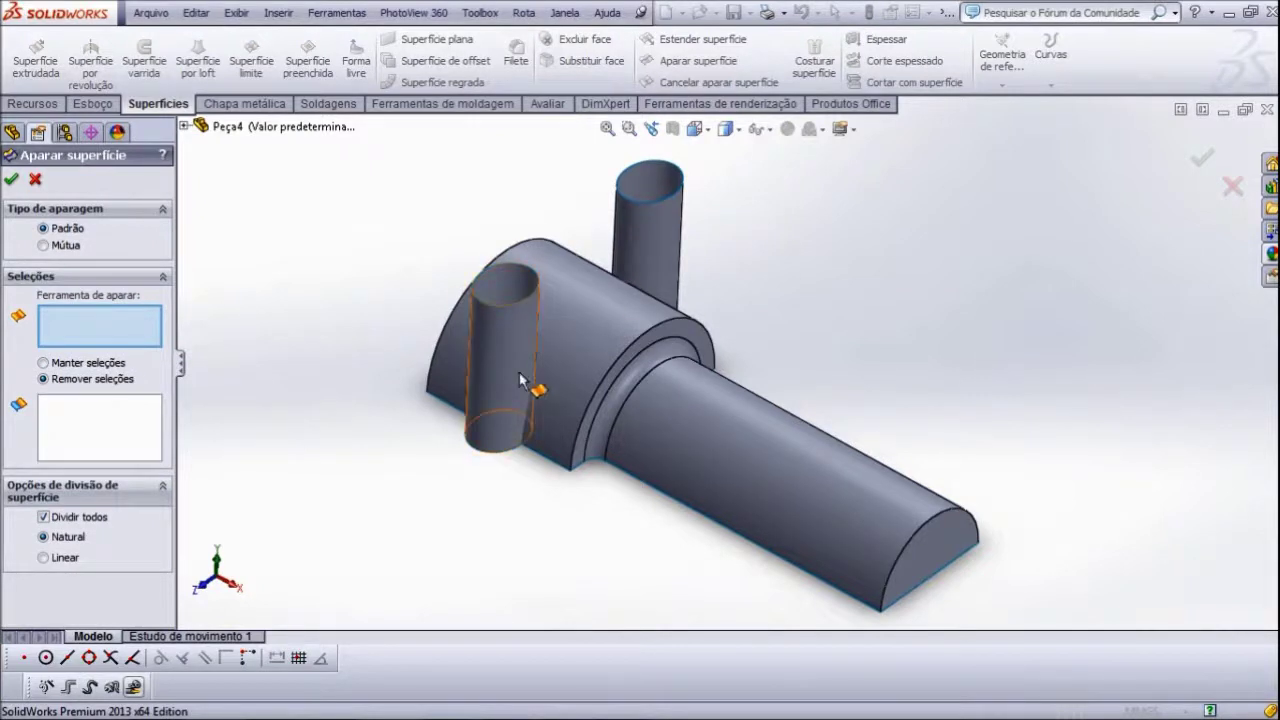
left_click(595, 326)
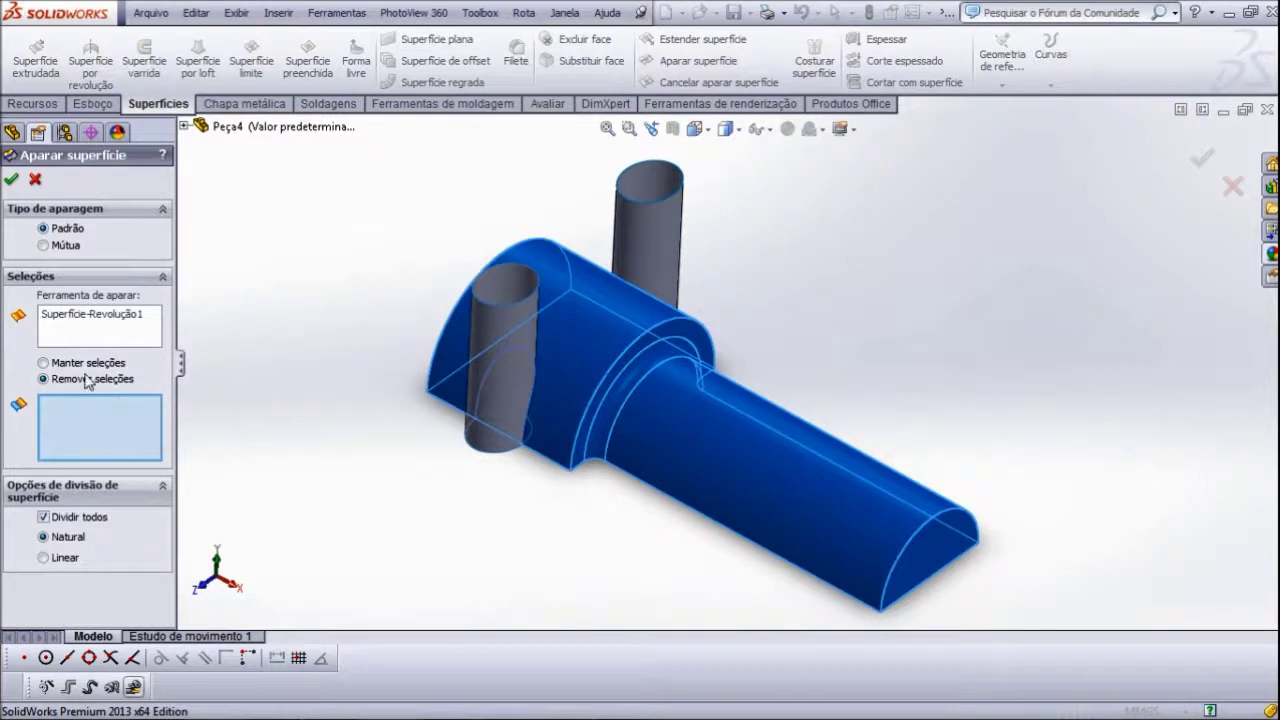
left_click(110, 340)
right_click(110, 338)
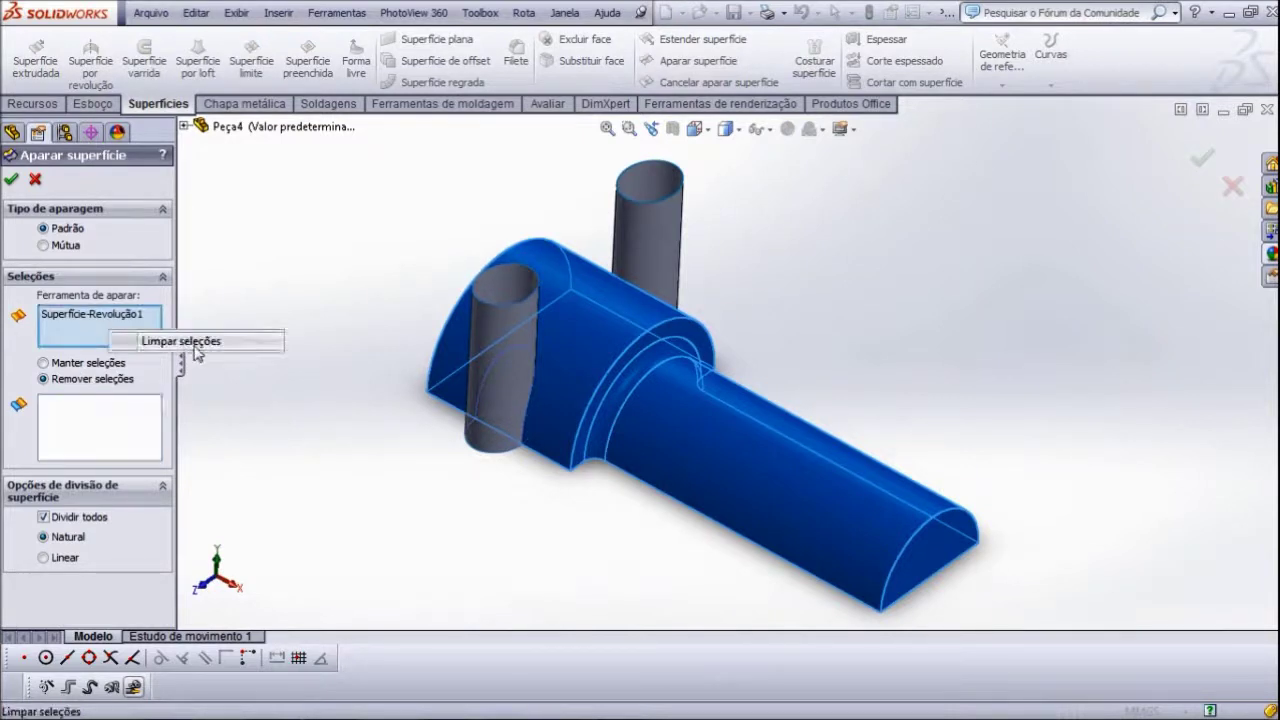
left_click(130, 345)
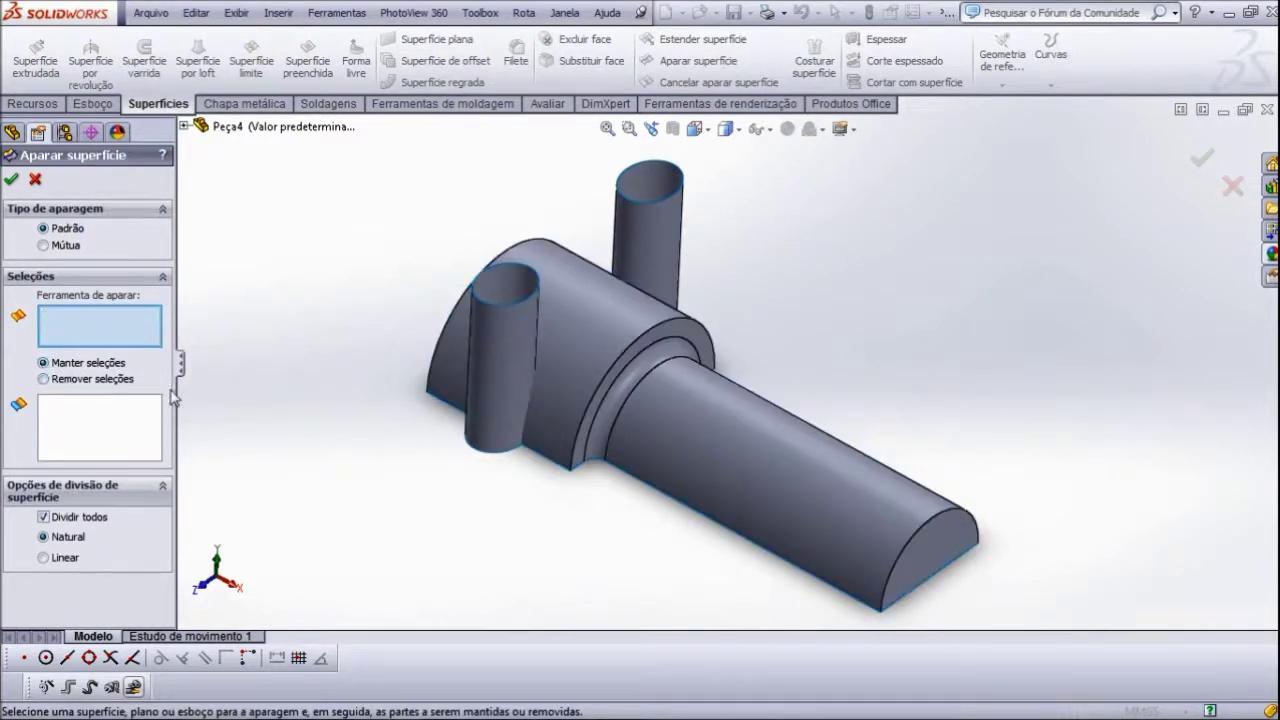
left_click(591, 314)
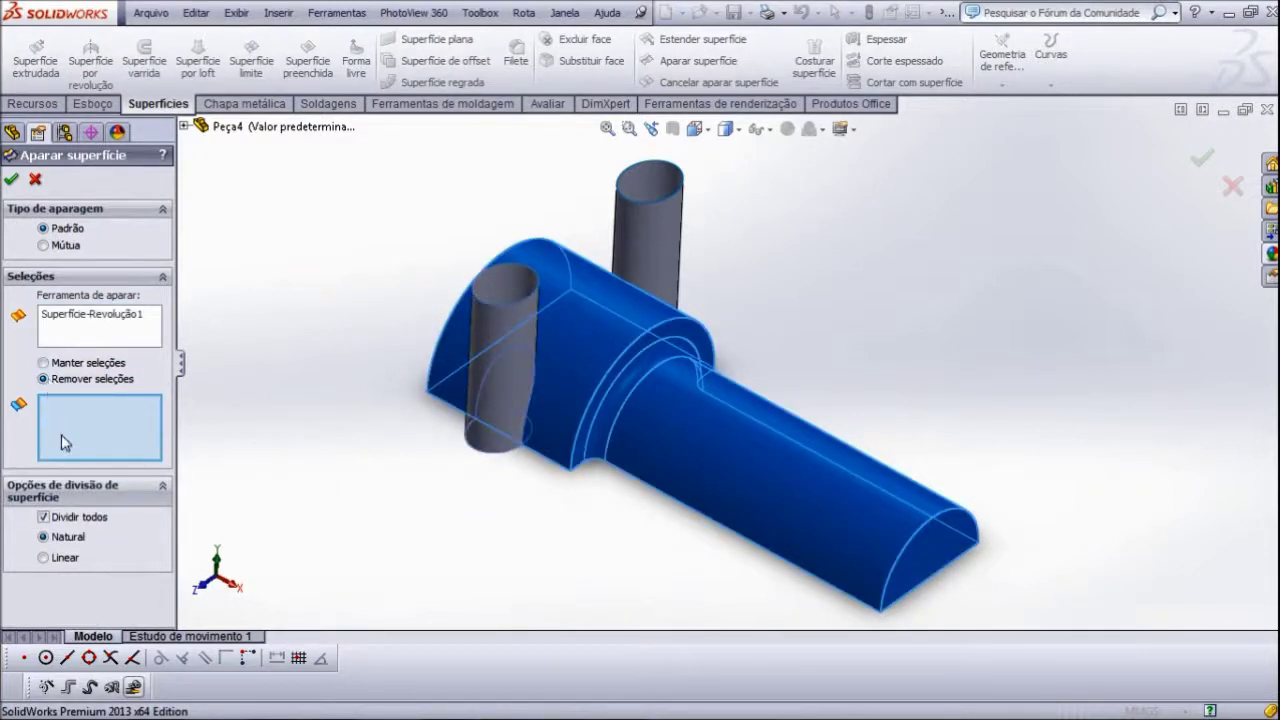
- Mark the front and tall rear pins for removal and confirm, creating Superfície-Aparar3
left_click(497, 330)
left_click(612, 282)
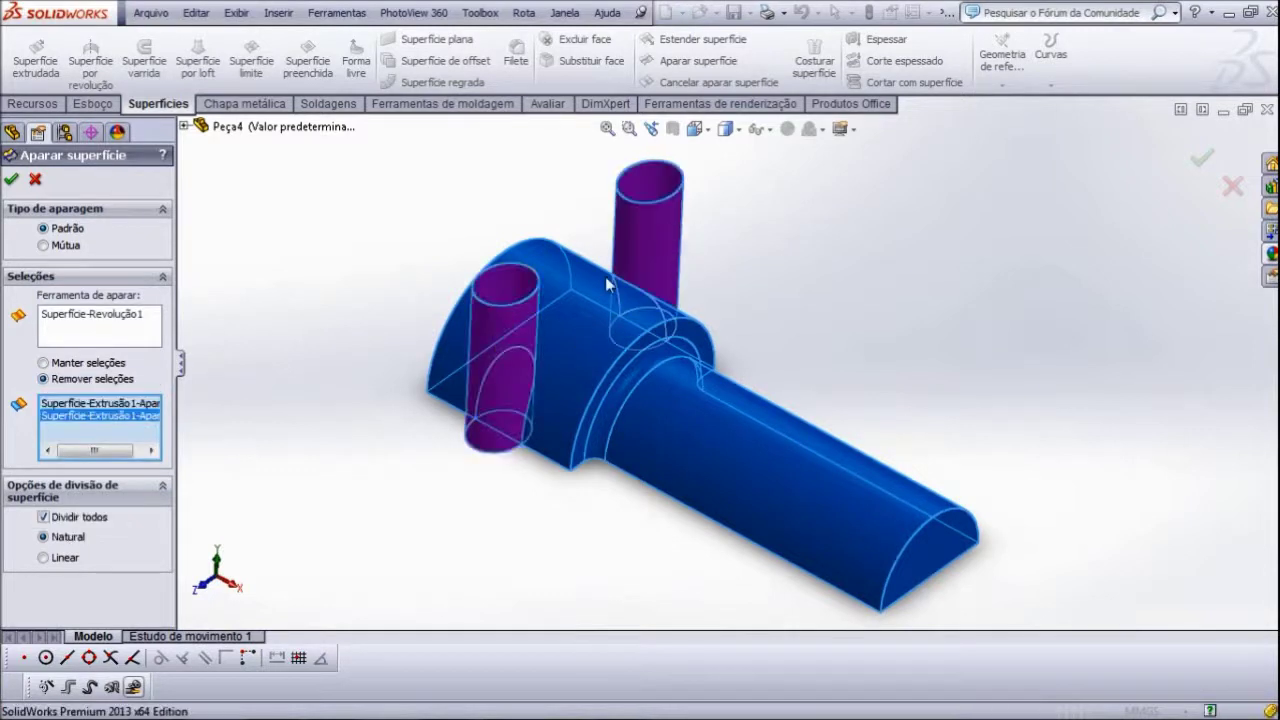
left_click(11, 180)
scroll(481, 416, "down", 3)
scroll(523, 417, "down", 3)
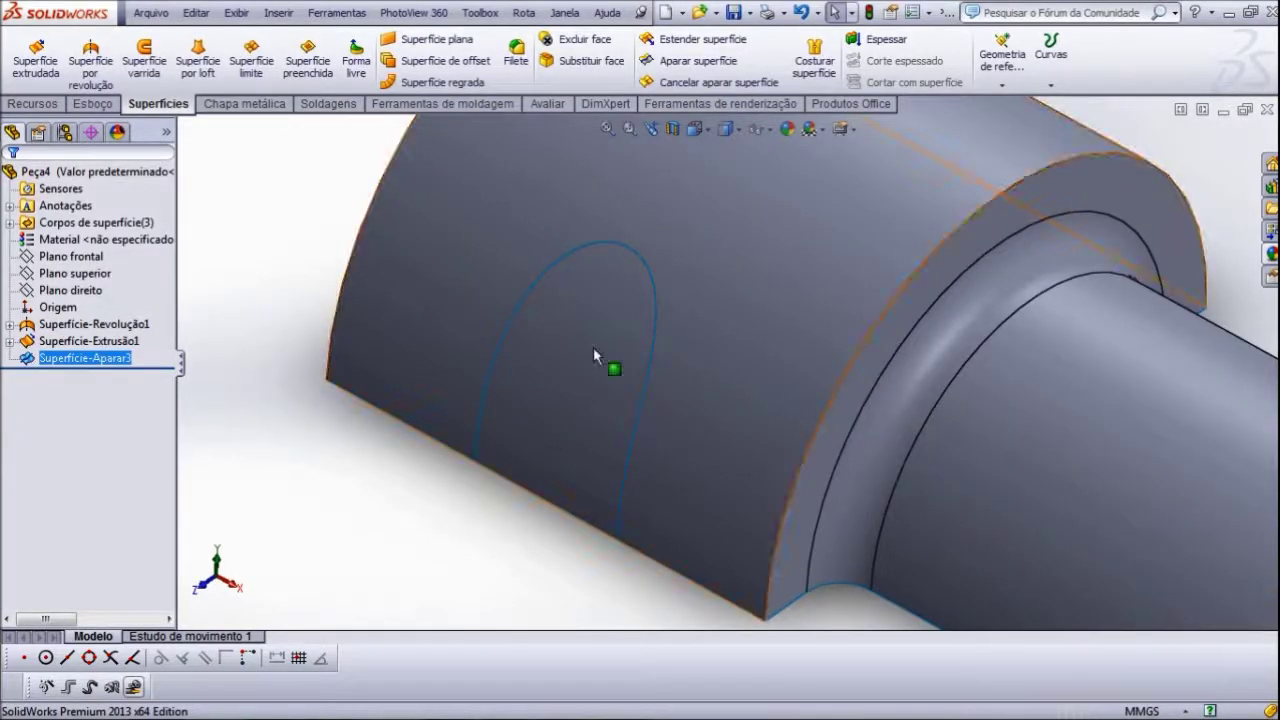
scroll(529, 378, "up", 2)
scroll(509, 549, "up", 2)
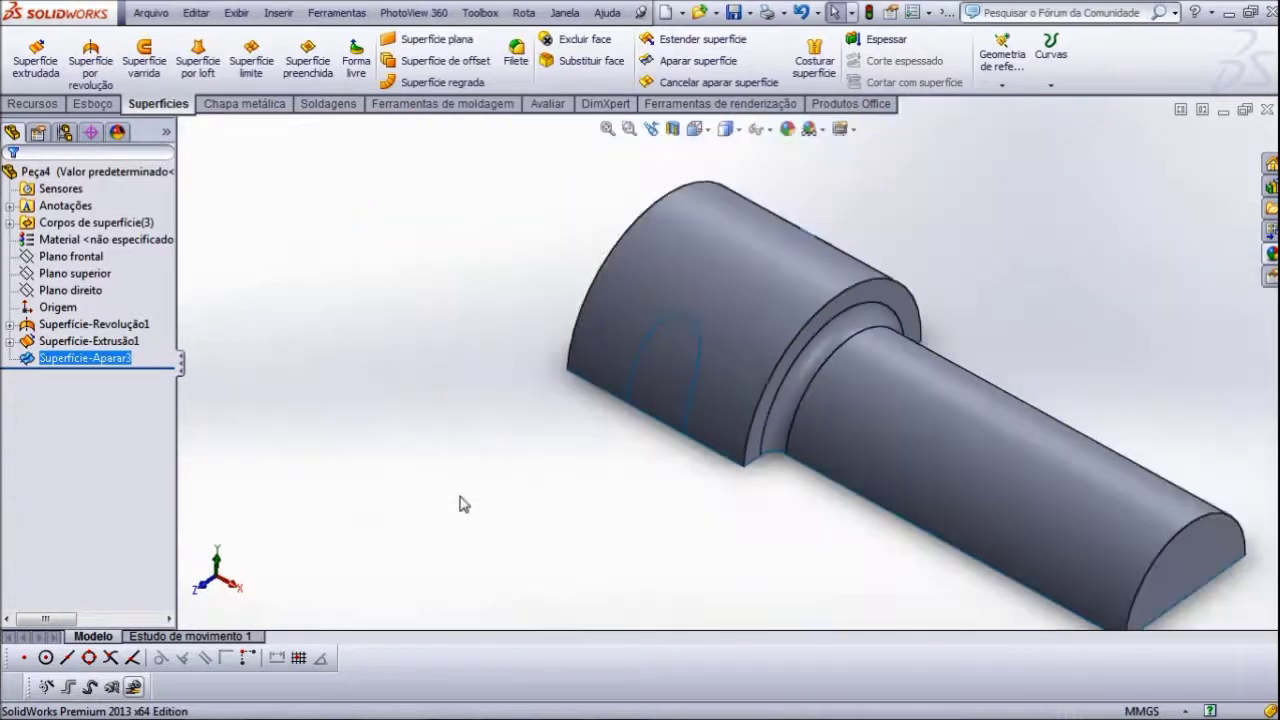
scroll(674, 451, "down", 2)
scroll(760, 406, "up", 1)
mouse_move(773, 357)
middle_mouse_down()
mouse_move(680, 430)
mouse_move(634, 310)
middle_mouse_up()
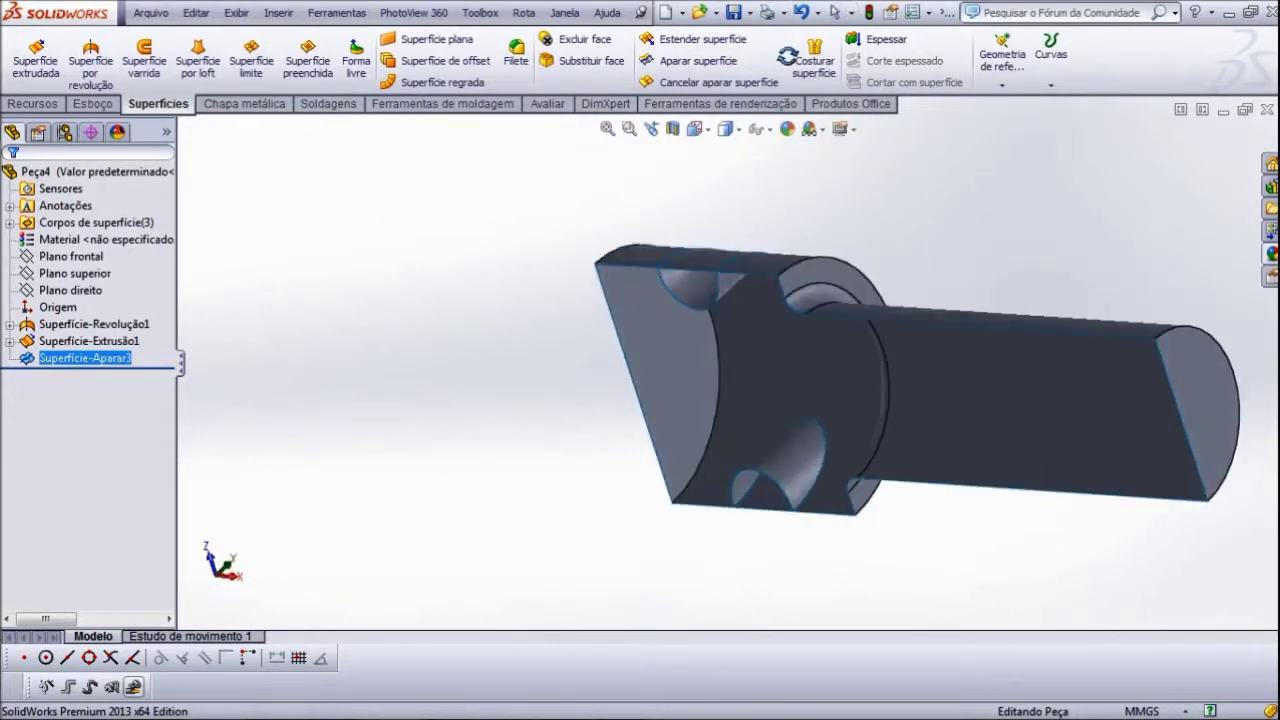
scroll(746, 318, "down", 3)
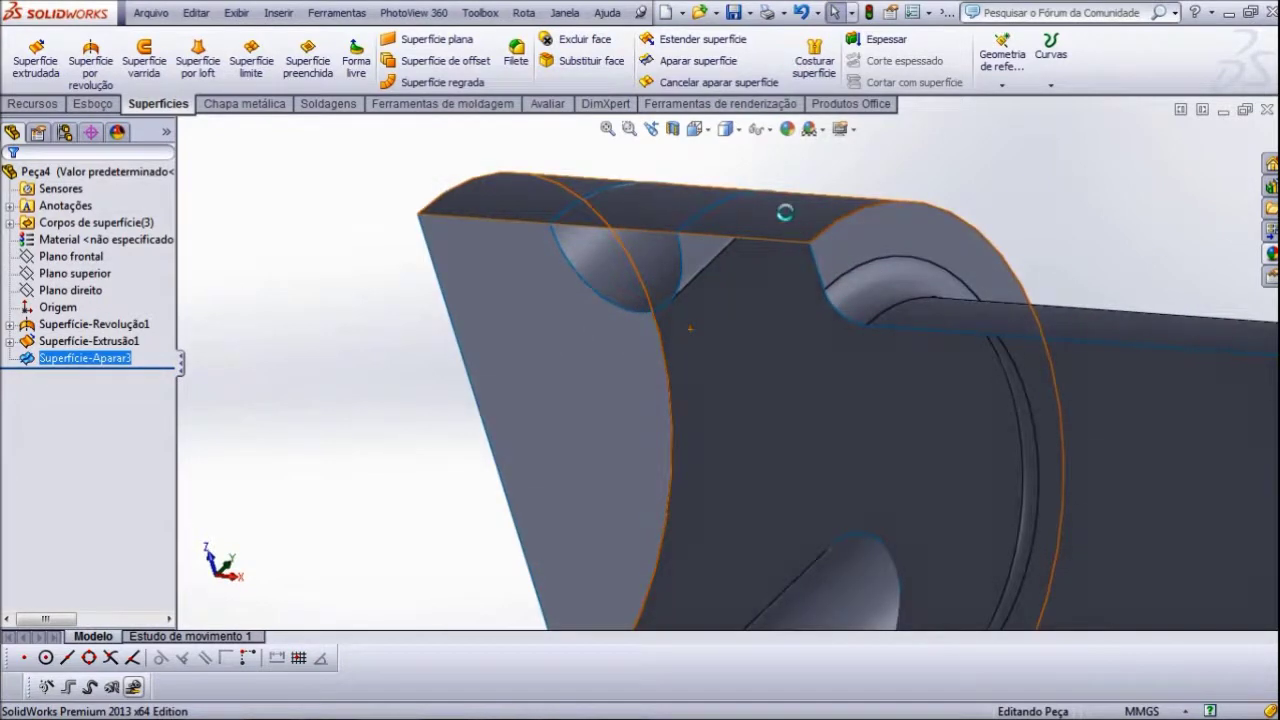
scroll(760, 230, "down", 3)
scroll(846, 271, "up", 3)
scroll(851, 251, "down", 2)
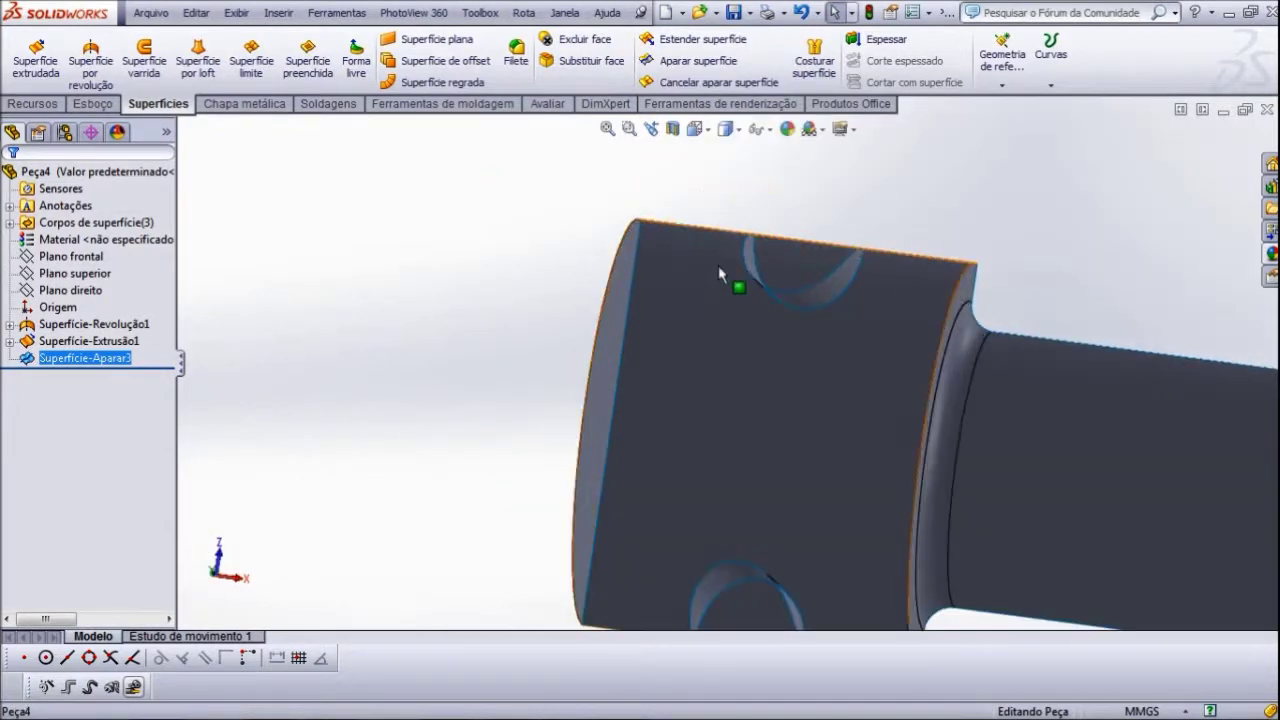
mouse_move(688, 266)
middle_mouse_down()
mouse_move(461, 422)
mouse_move(609, 349)
middle_mouse_up()
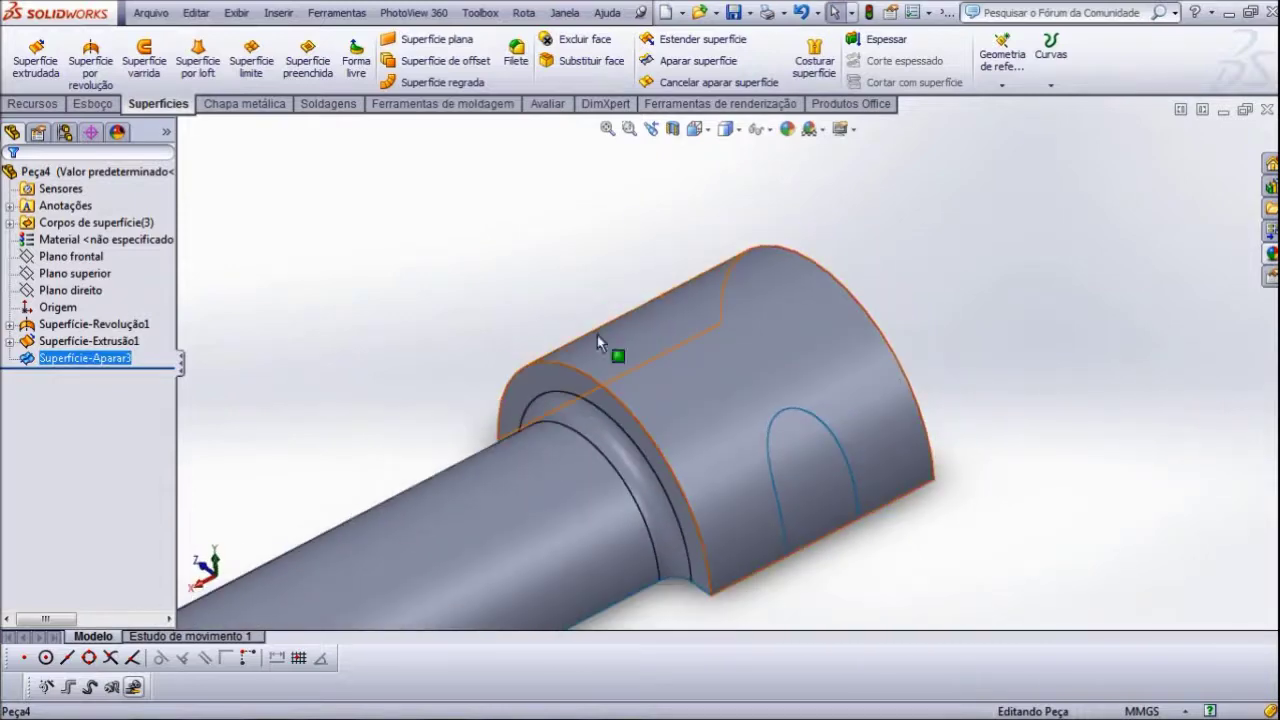
left_click(700, 130)
left_click(797, 178)
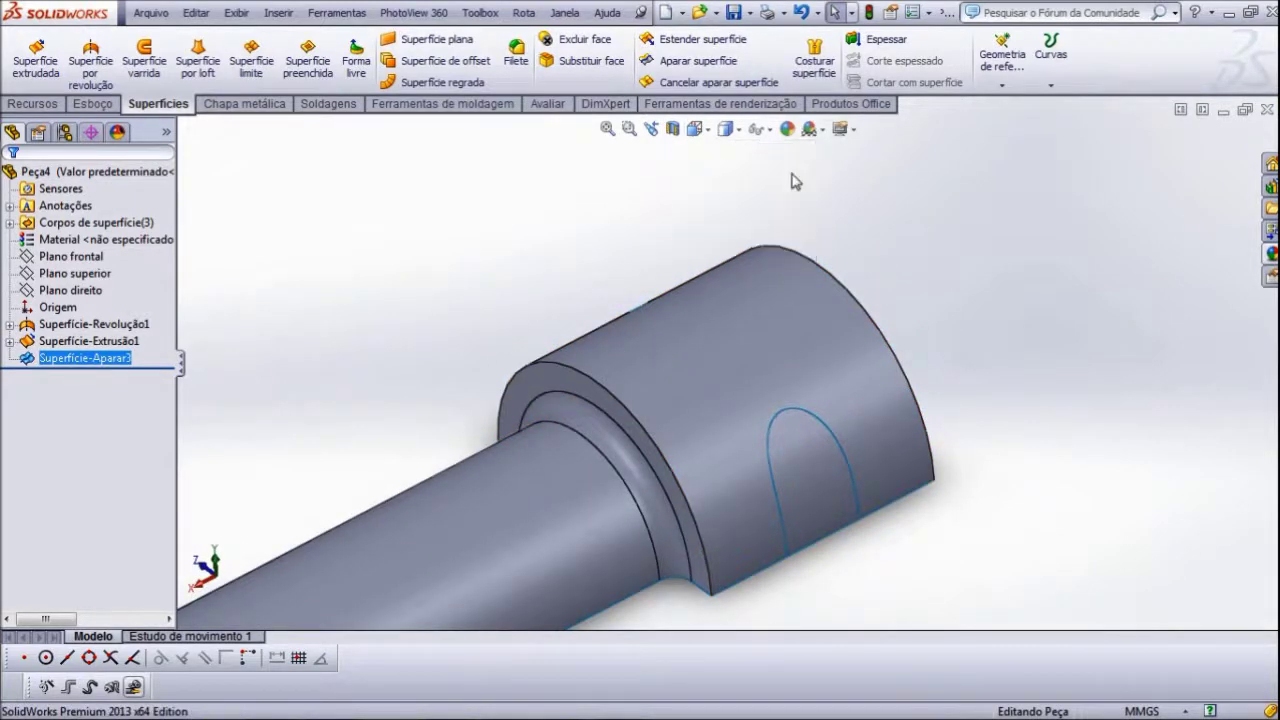
scroll(620, 292, "down", 1)
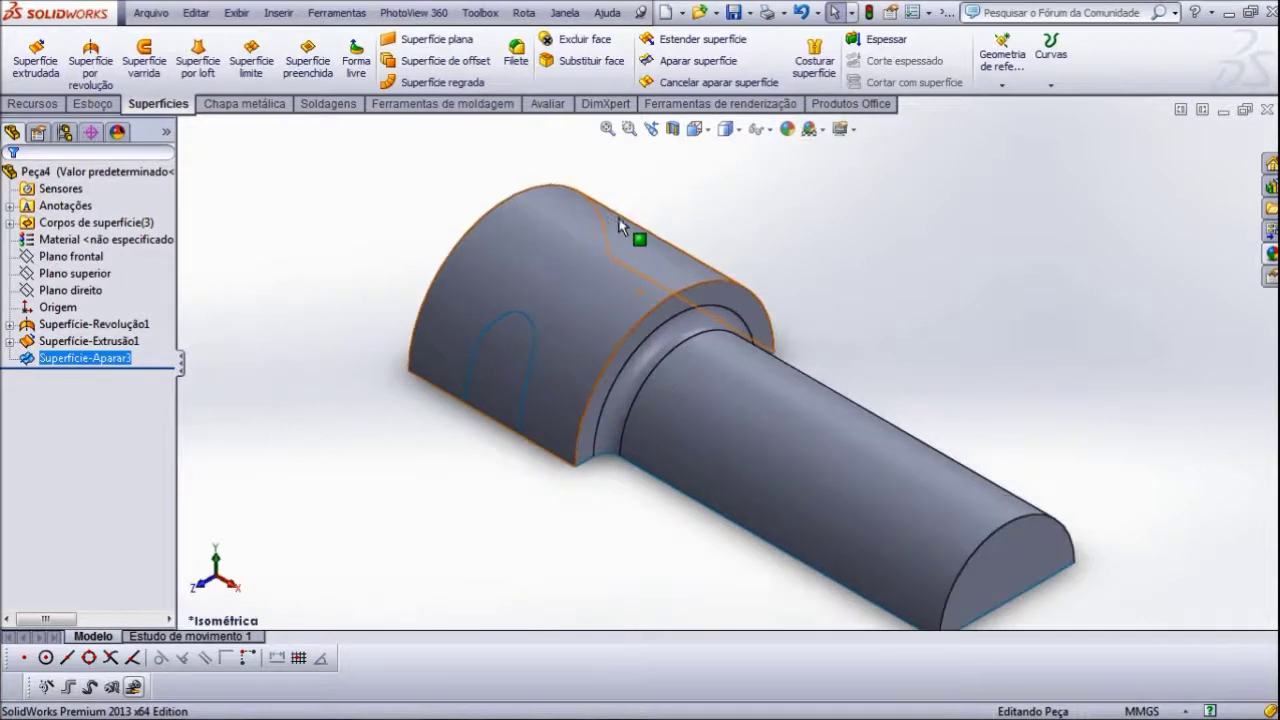
left_click(806, 13)
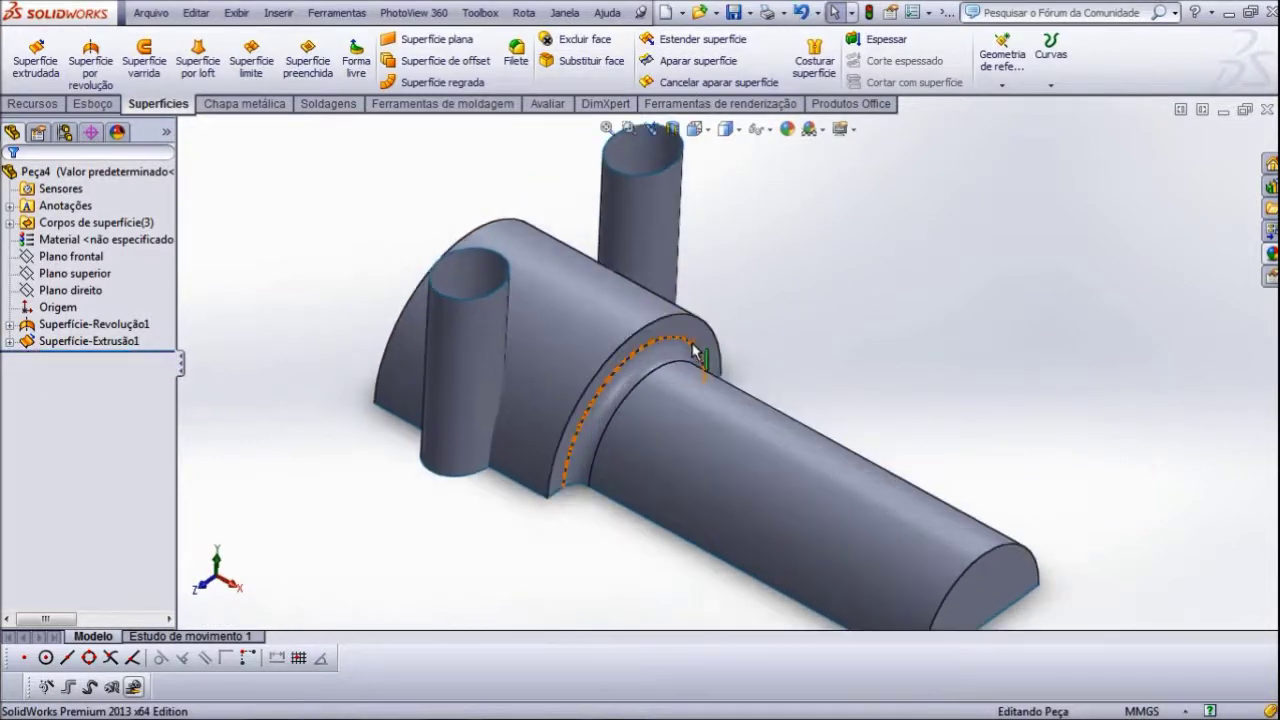
- Start a new surface trim with Superfície-Revolução1 as tool, marking the front and rear pins for removal
left_click(707, 62)
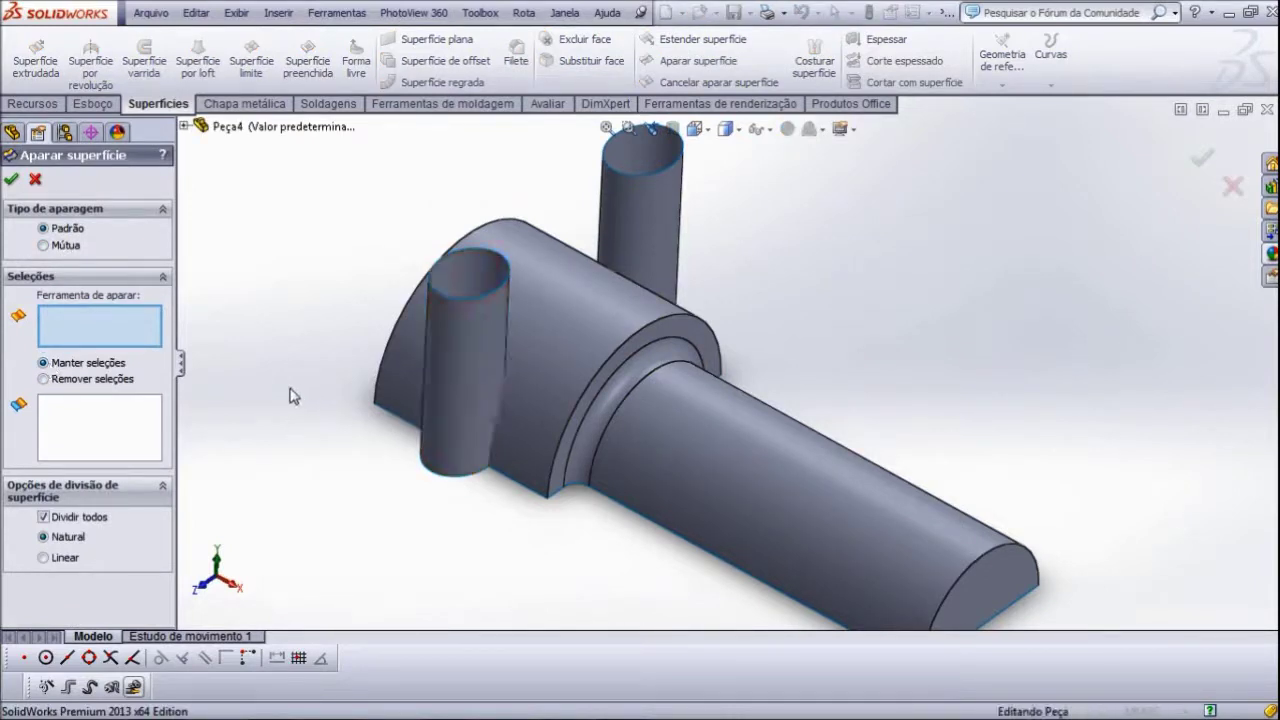
left_click(575, 326)
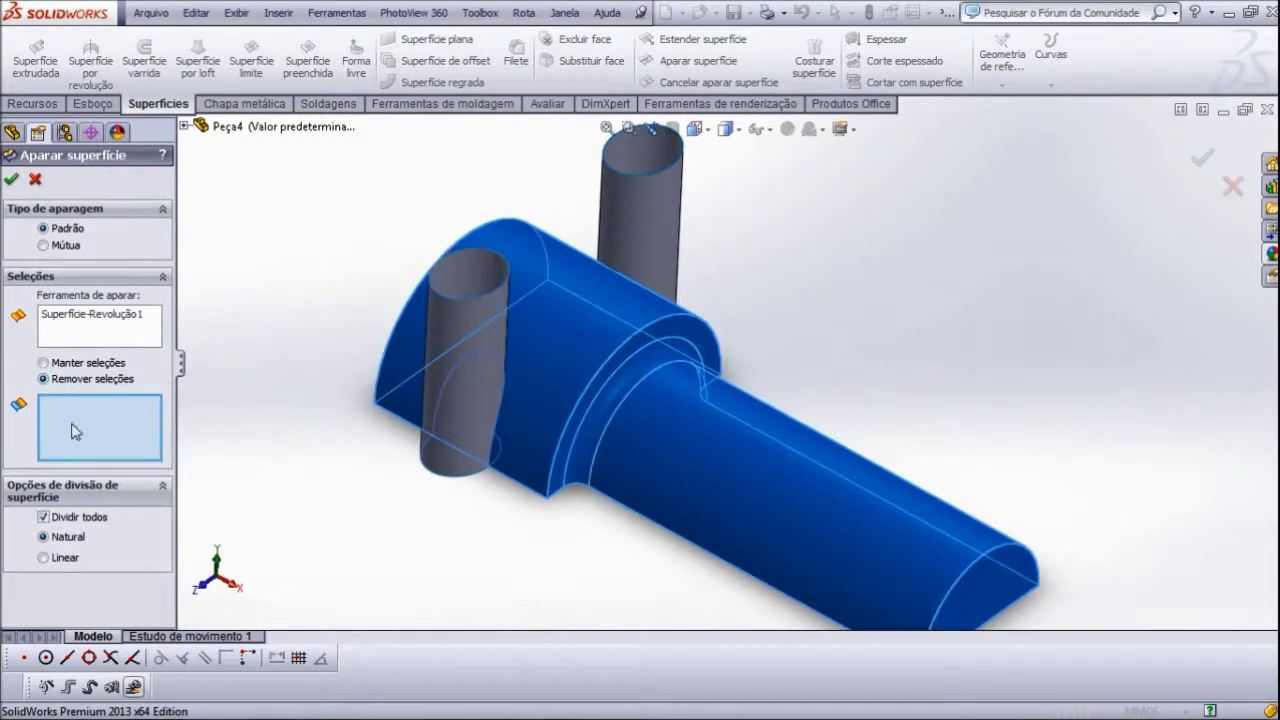
left_click(440, 342)
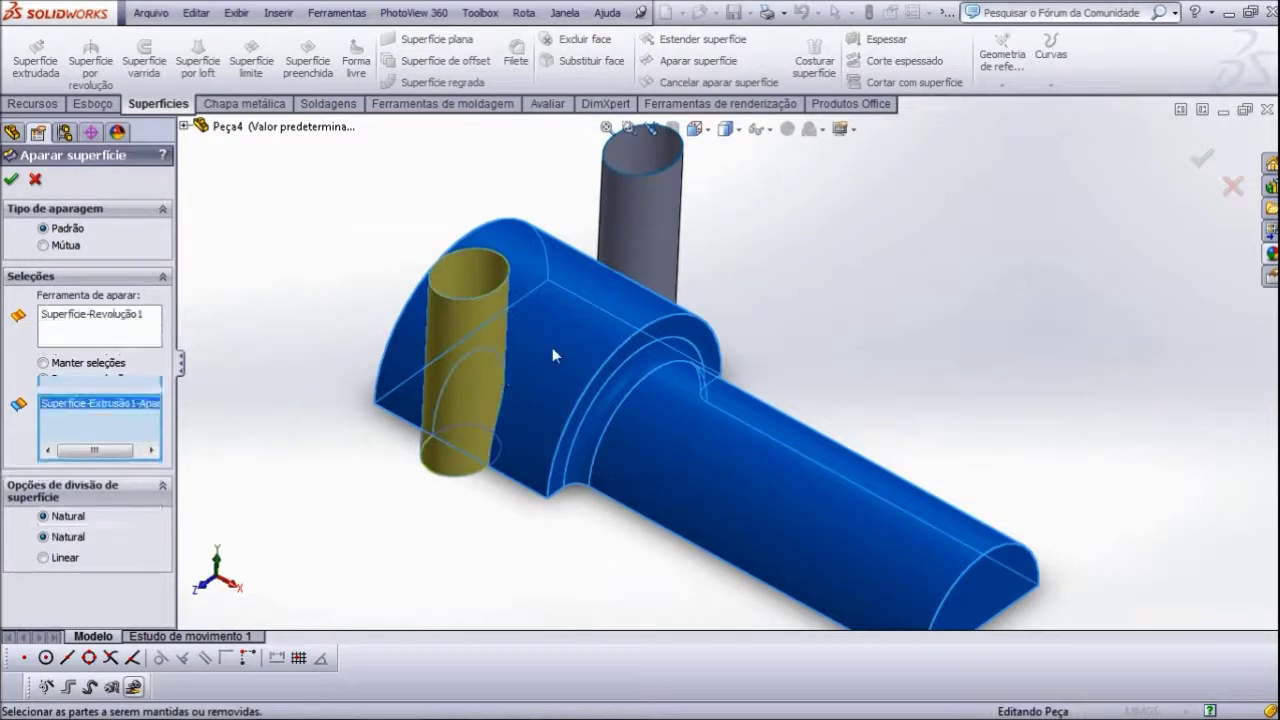
left_click(644, 225)
middle_click_drag(422, 549, 477, 416)
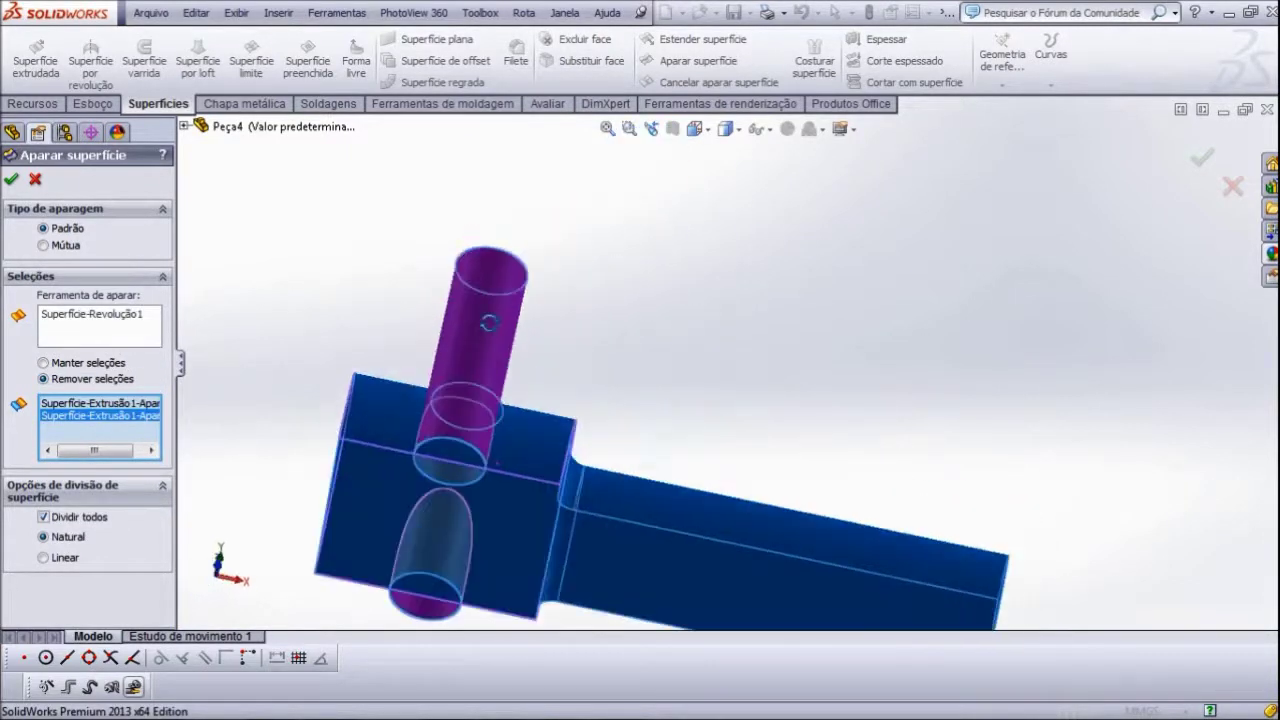
scroll(475, 408, "down", 3)
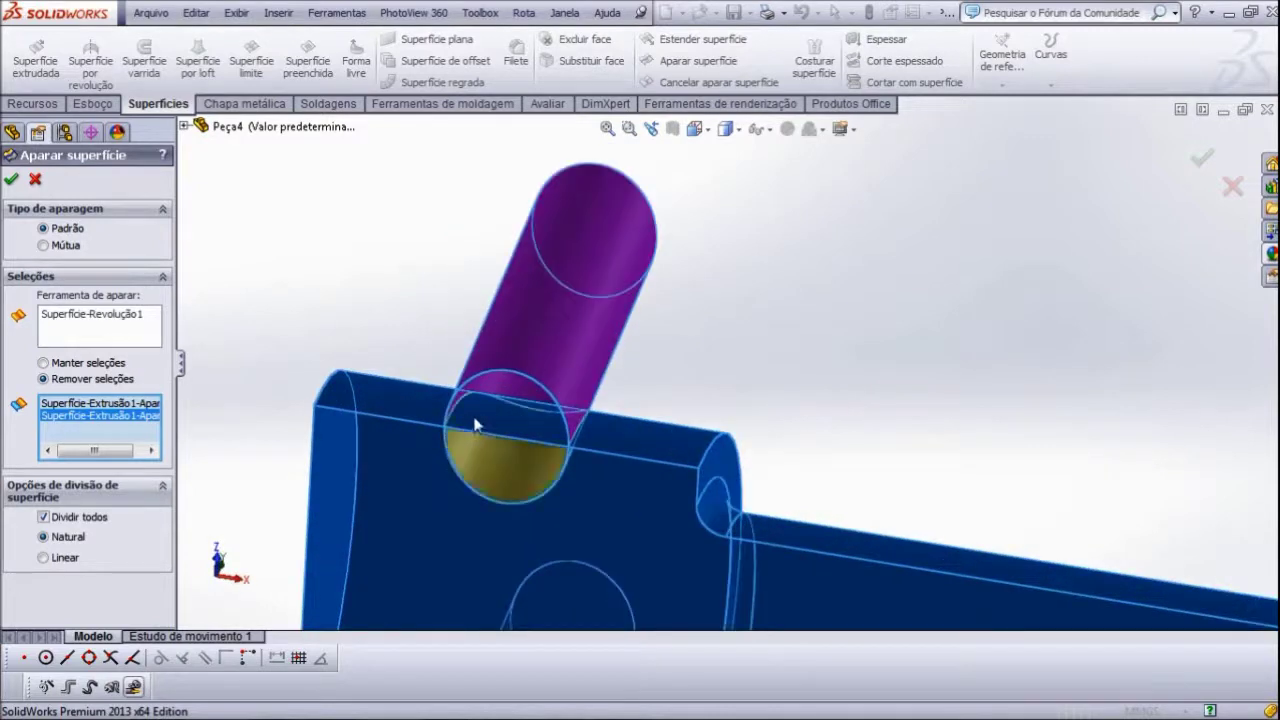
- Mark two more pin pieces for removal, viewing the part from below
left_click(510, 484)
scroll(502, 514, "up", 4)
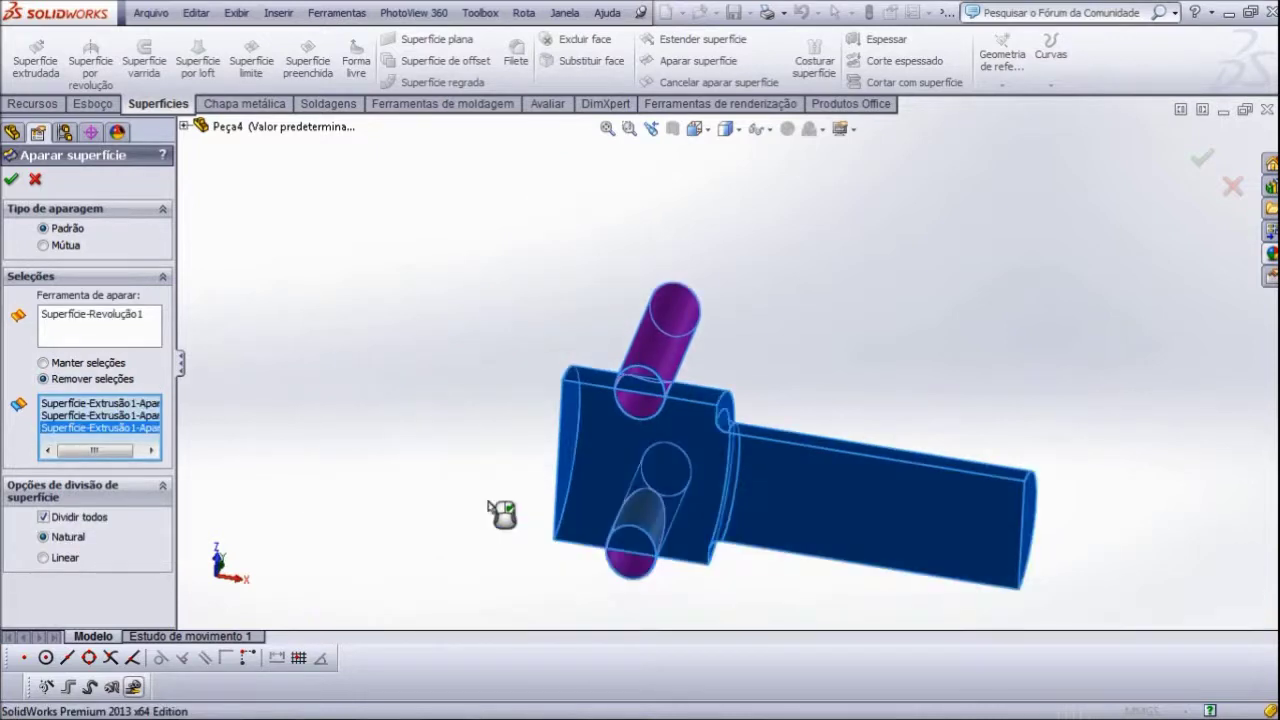
scroll(632, 578, "down", 3)
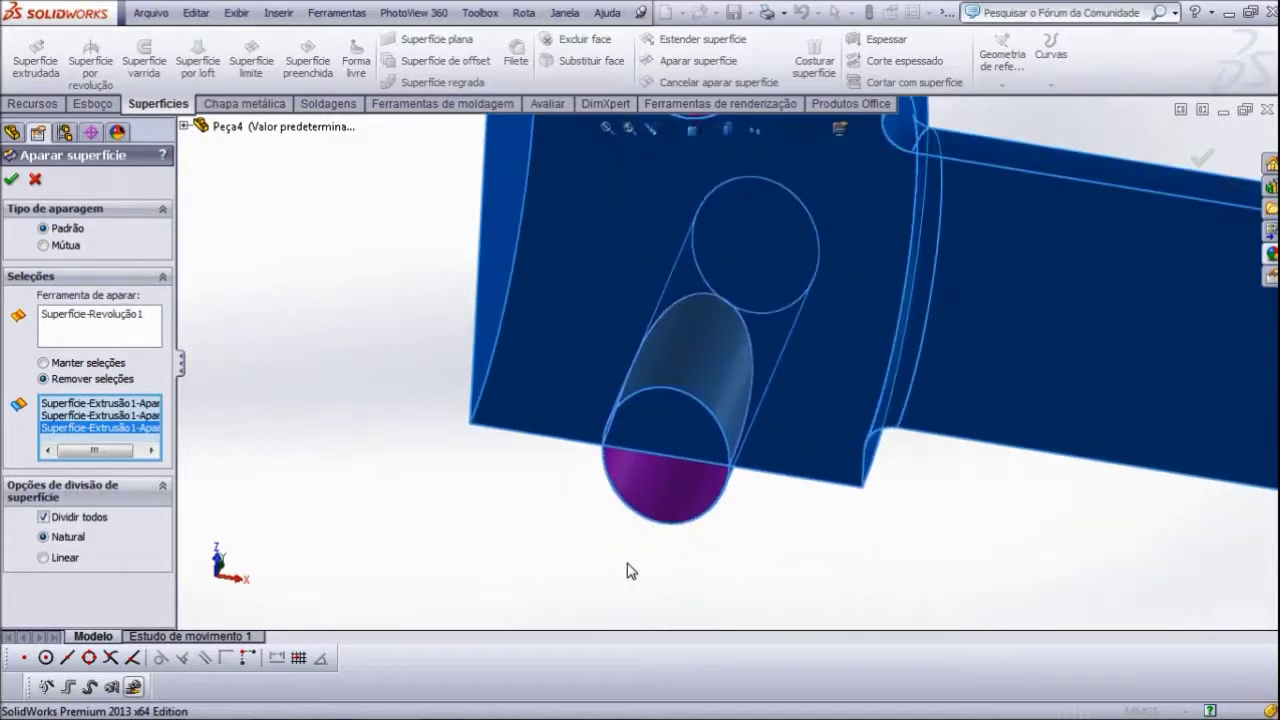
scroll(630, 571, "up", 2)
mouse_move(626, 563)
middle_mouse_down()
mouse_move(622, 343)
mouse_move(650, 355)
middle_mouse_up()
left_click(695, 395)
mouse_move(451, 306)
middle_mouse_down()
mouse_move(489, 277)
mouse_move(477, 551)
mouse_move(532, 402)
middle_mouse_up()
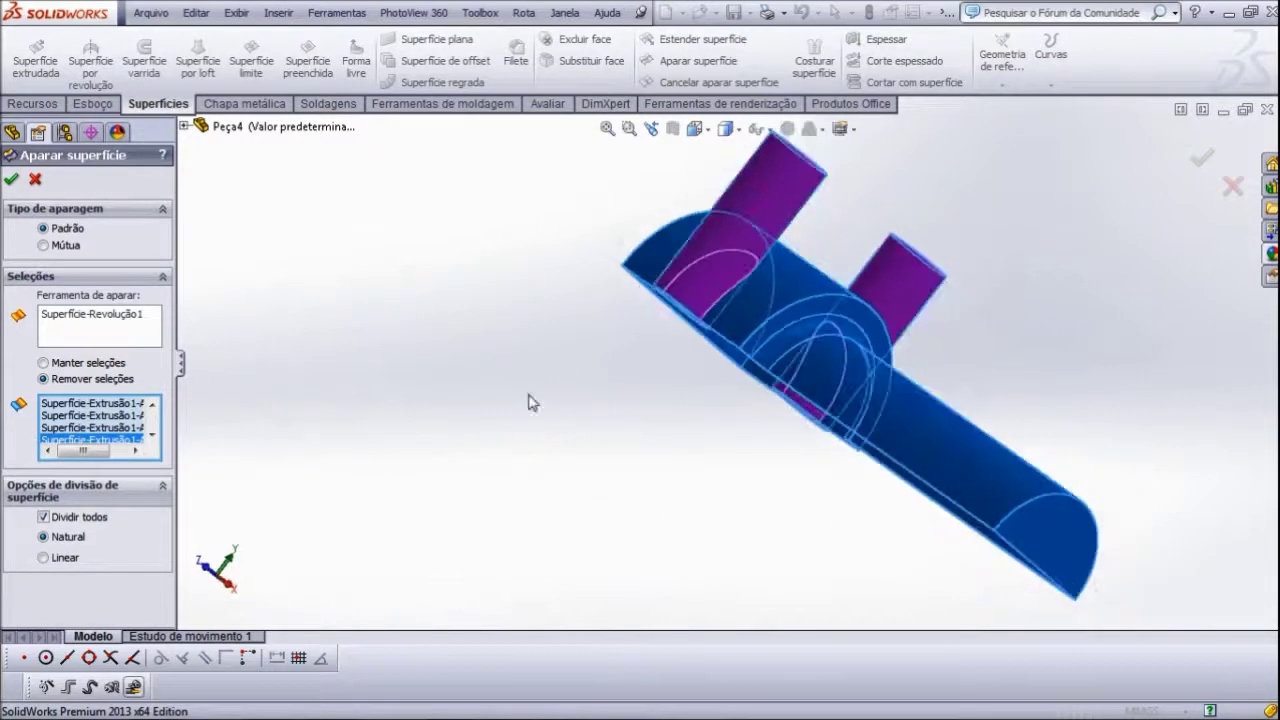
middle_click_drag(536, 314, 443, 333)
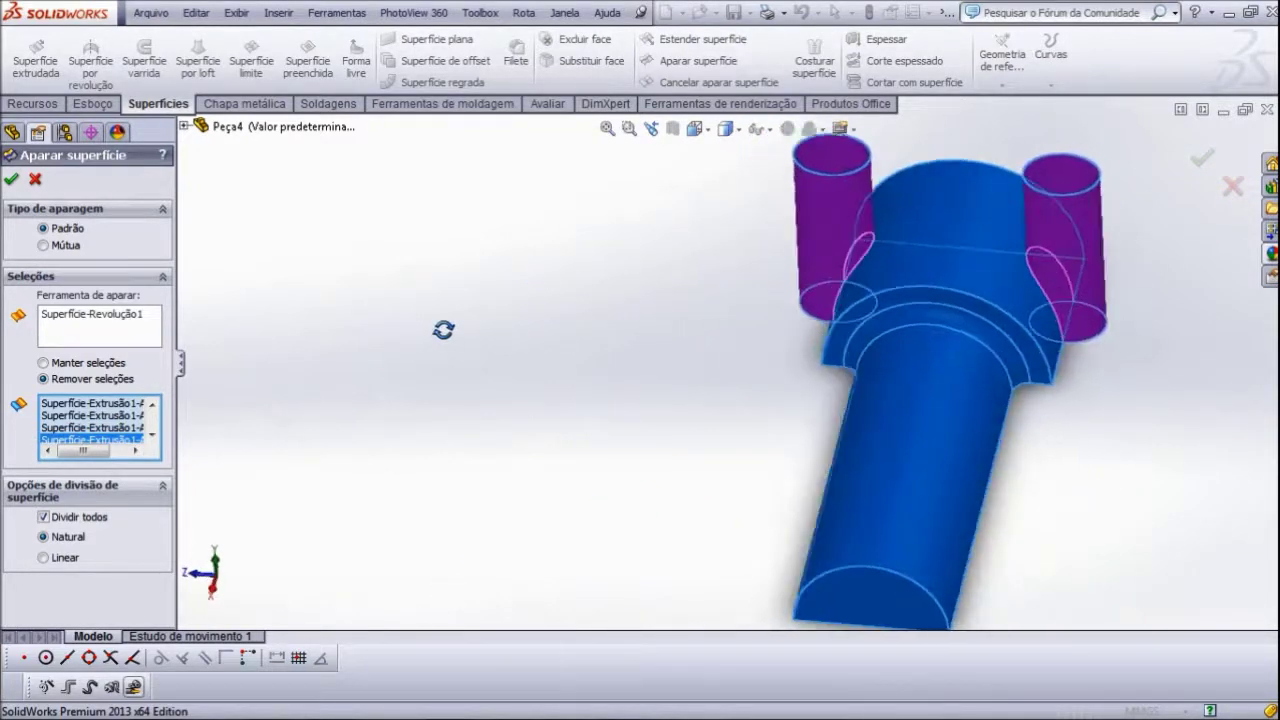
- Attempt to confirm the trim and inspect the part from the side
left_click(12, 181)
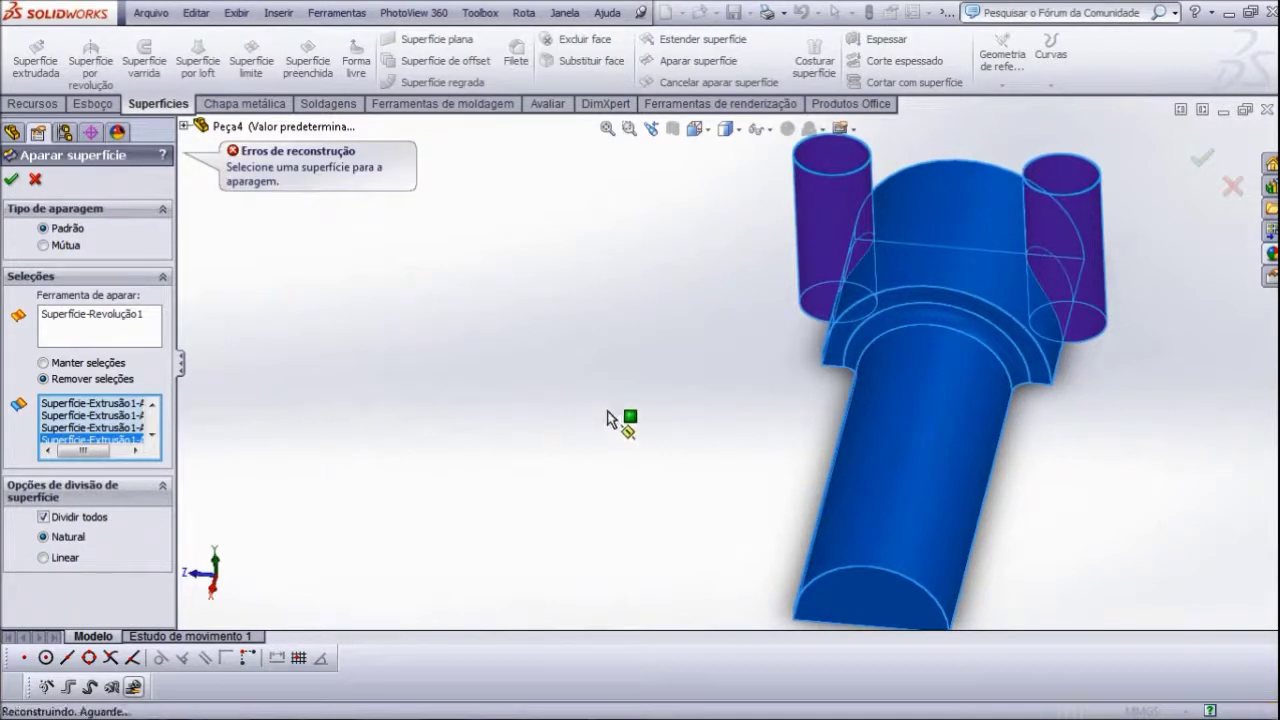
scroll(760, 320, "up", 2)
scroll(770, 307, "down", 1)
scroll(843, 237, "down", 2)
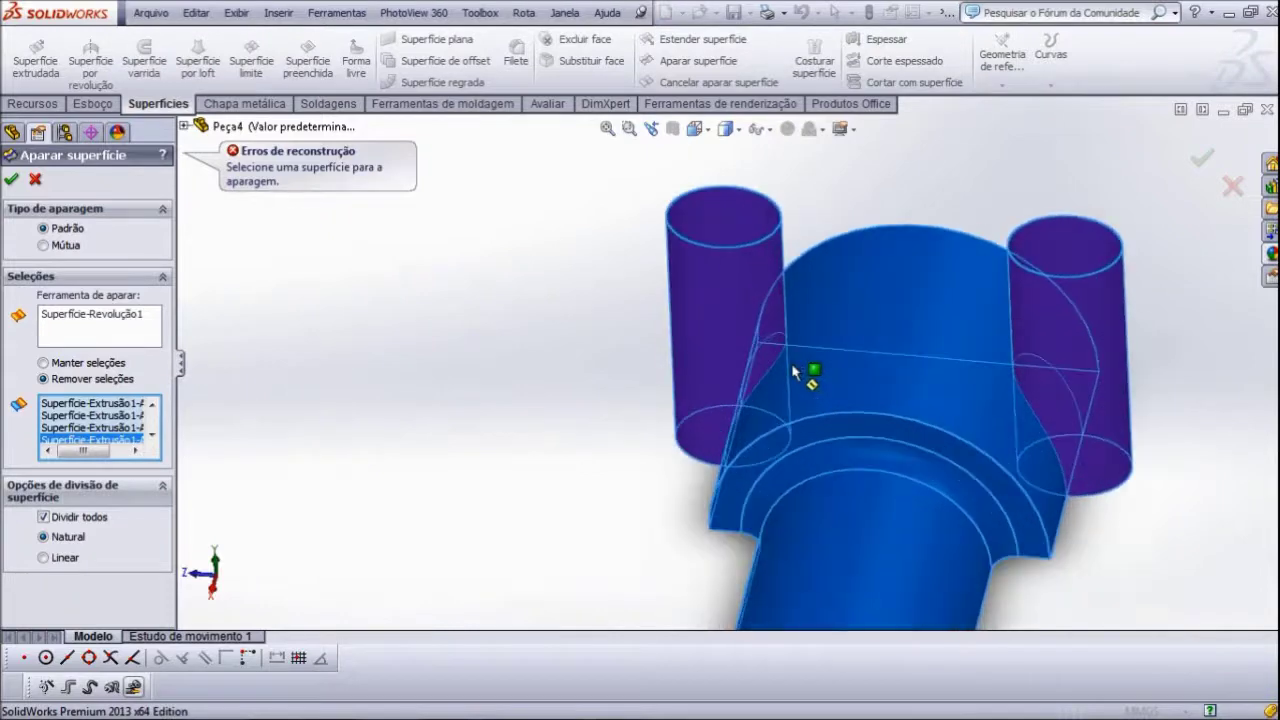
mouse_move(624, 435)
middle_mouse_down()
mouse_move(591, 329)
mouse_move(530, 253)
middle_mouse_up()
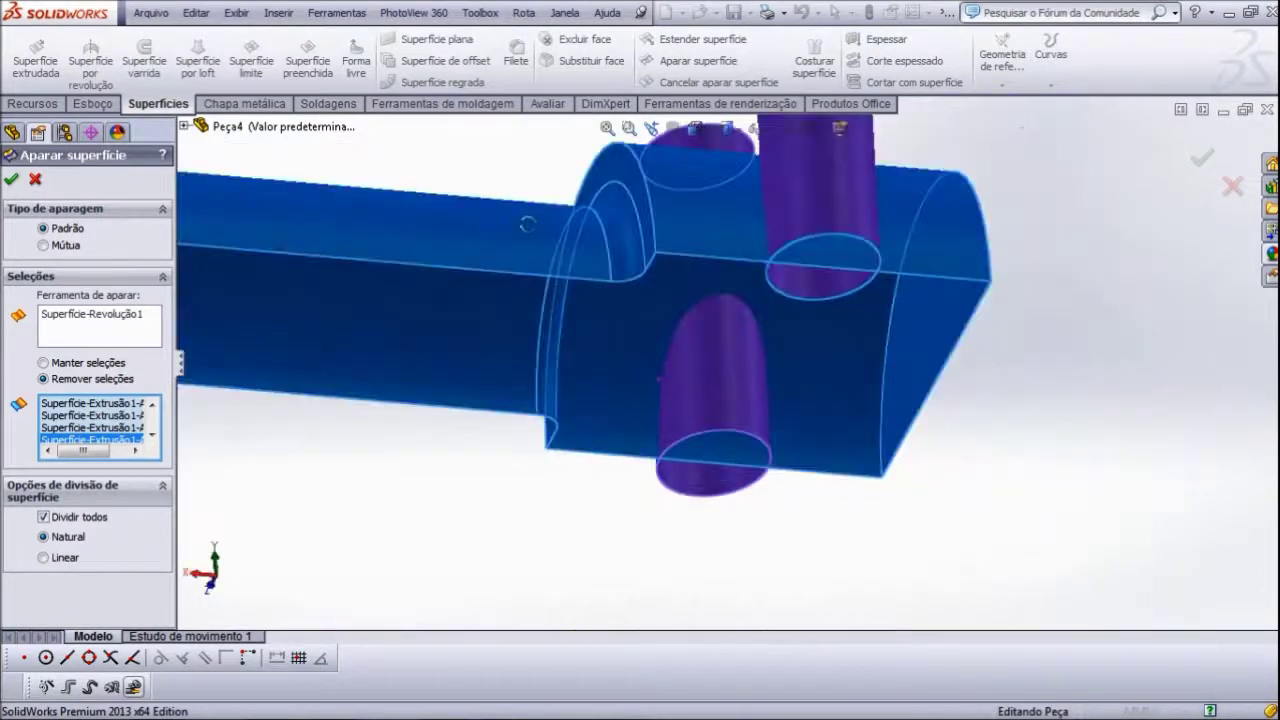
scroll(724, 433, "down", 1)
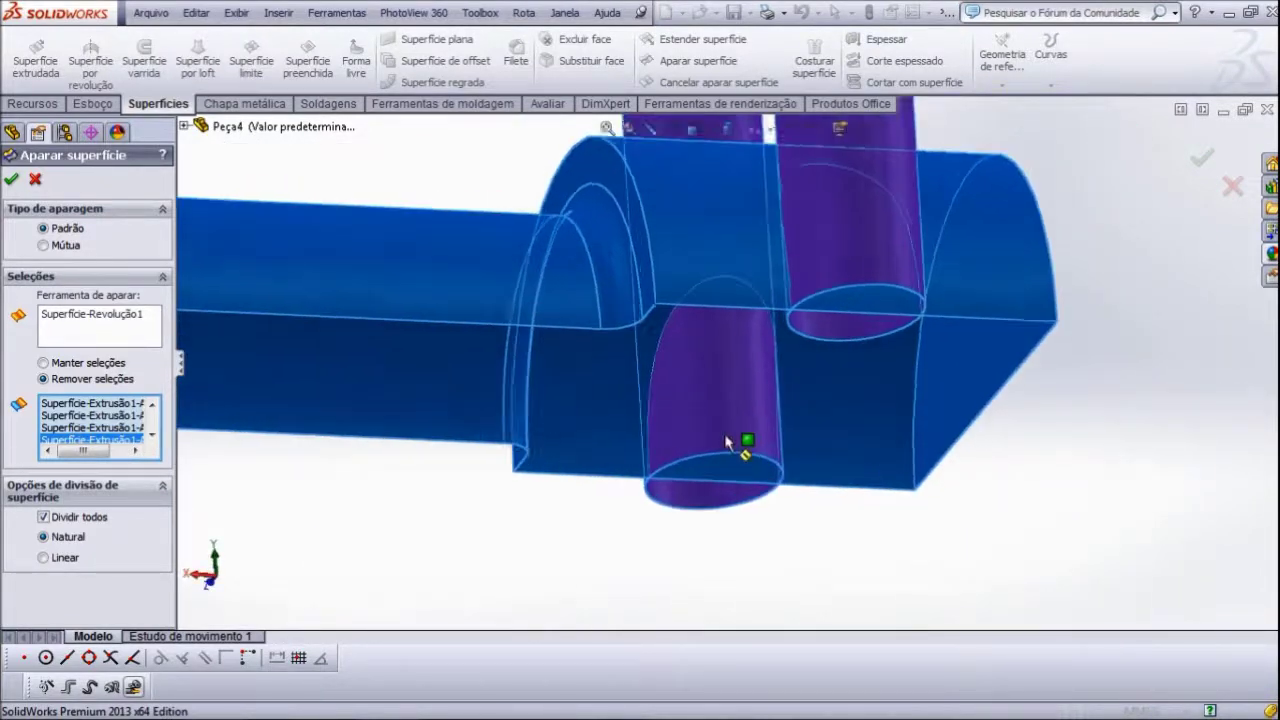
scroll(724, 433, "down", 2)
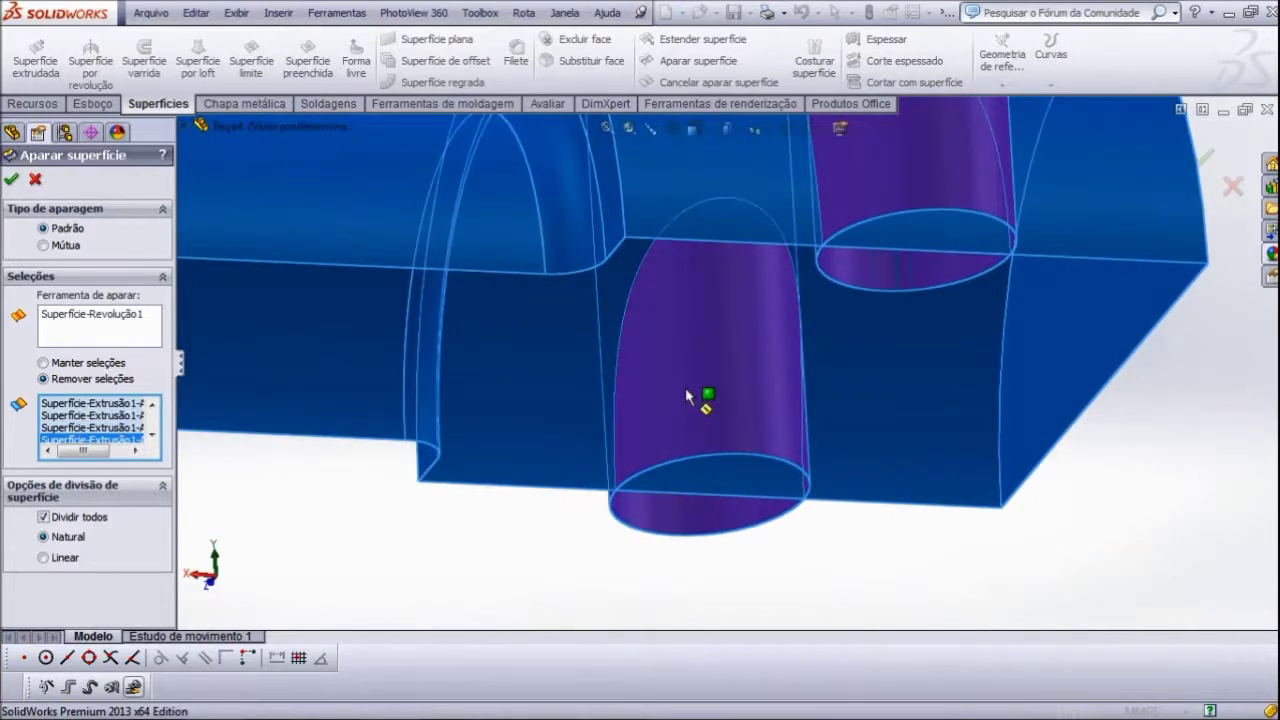
- Drop the fourth piece from the removal list and select the third for removal
right_click(120, 443)
left_click(163, 465)
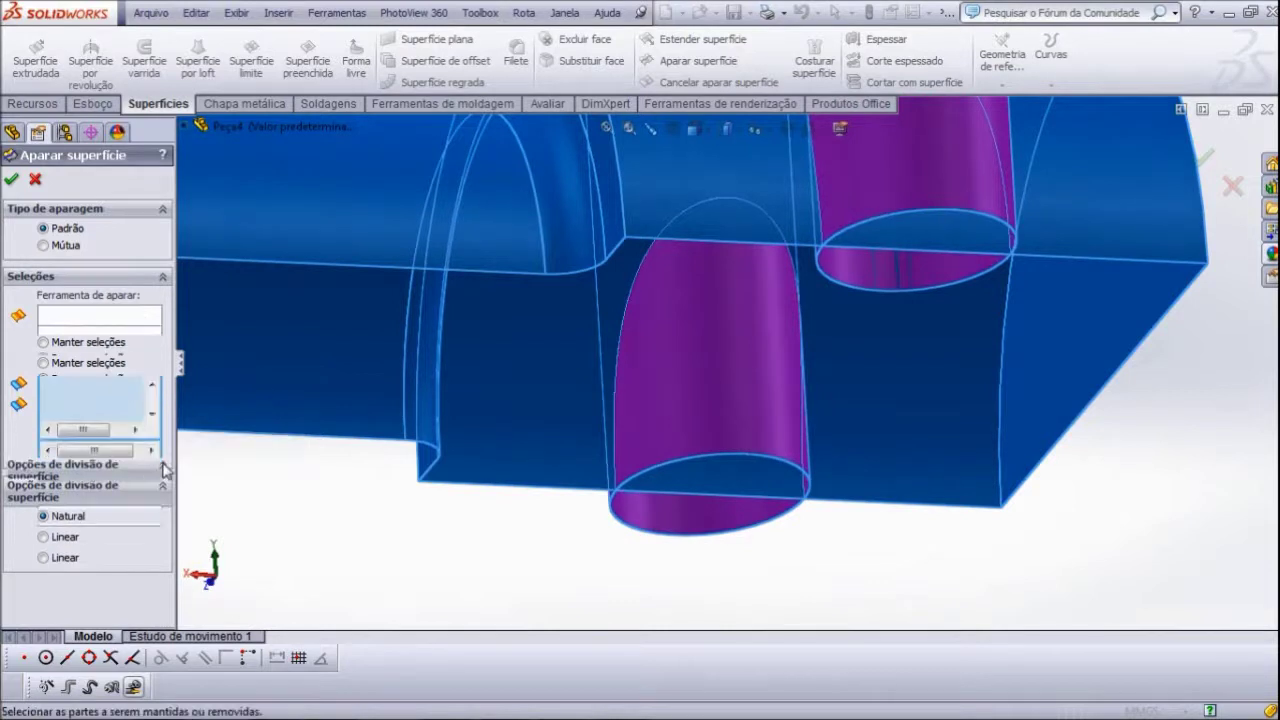
left_click(118, 428)
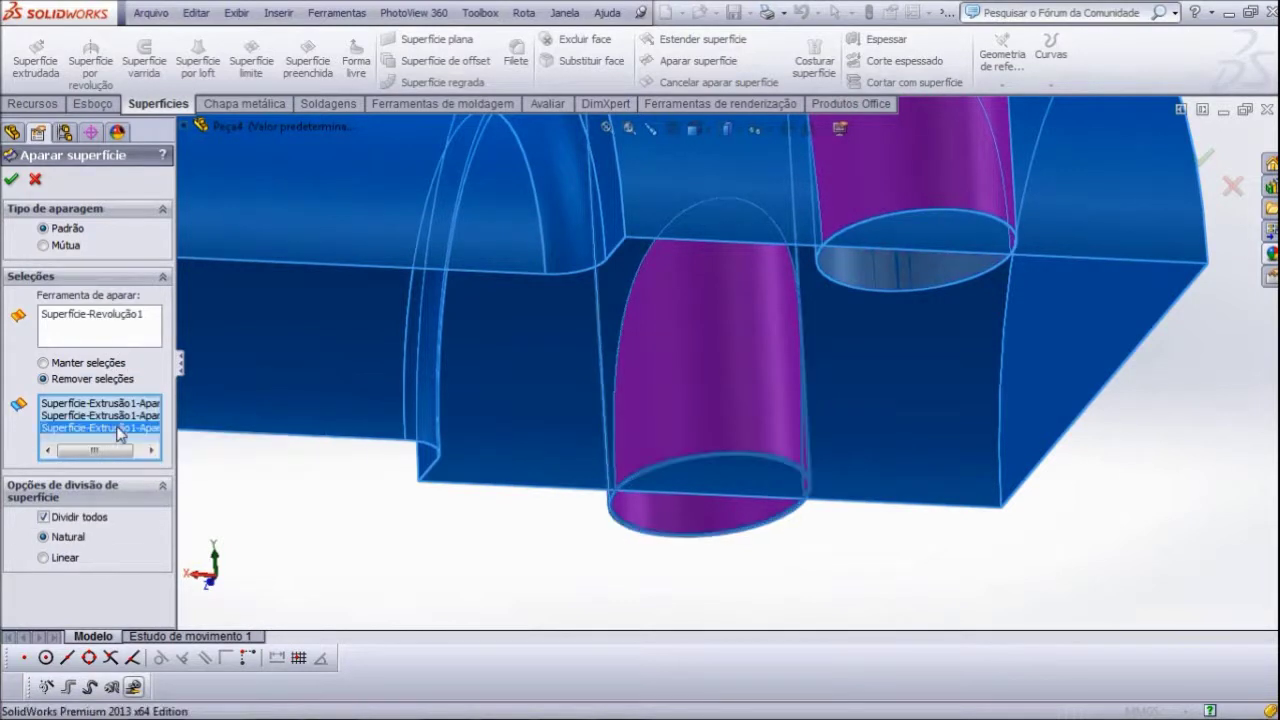
right_click(118, 428)
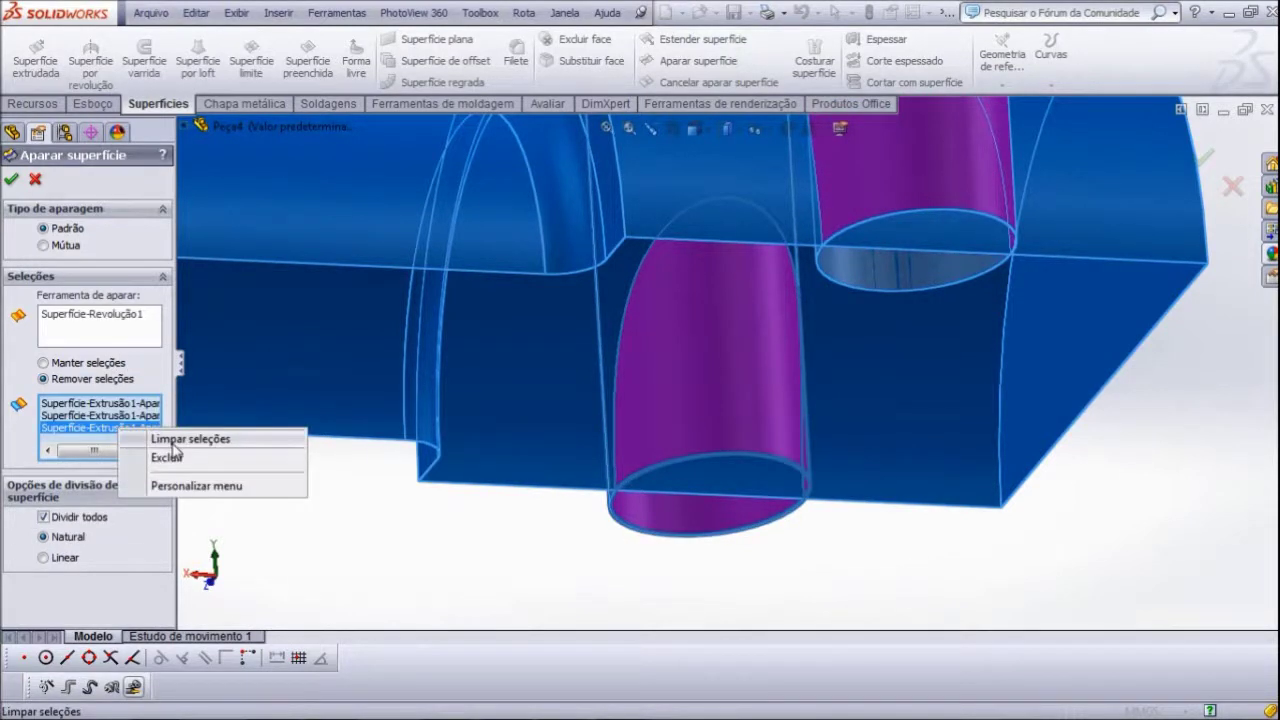
- Clear all pieces from the removal list and clear the trimming tool selection
left_click(173, 440)
scroll(396, 432, "down", 3)
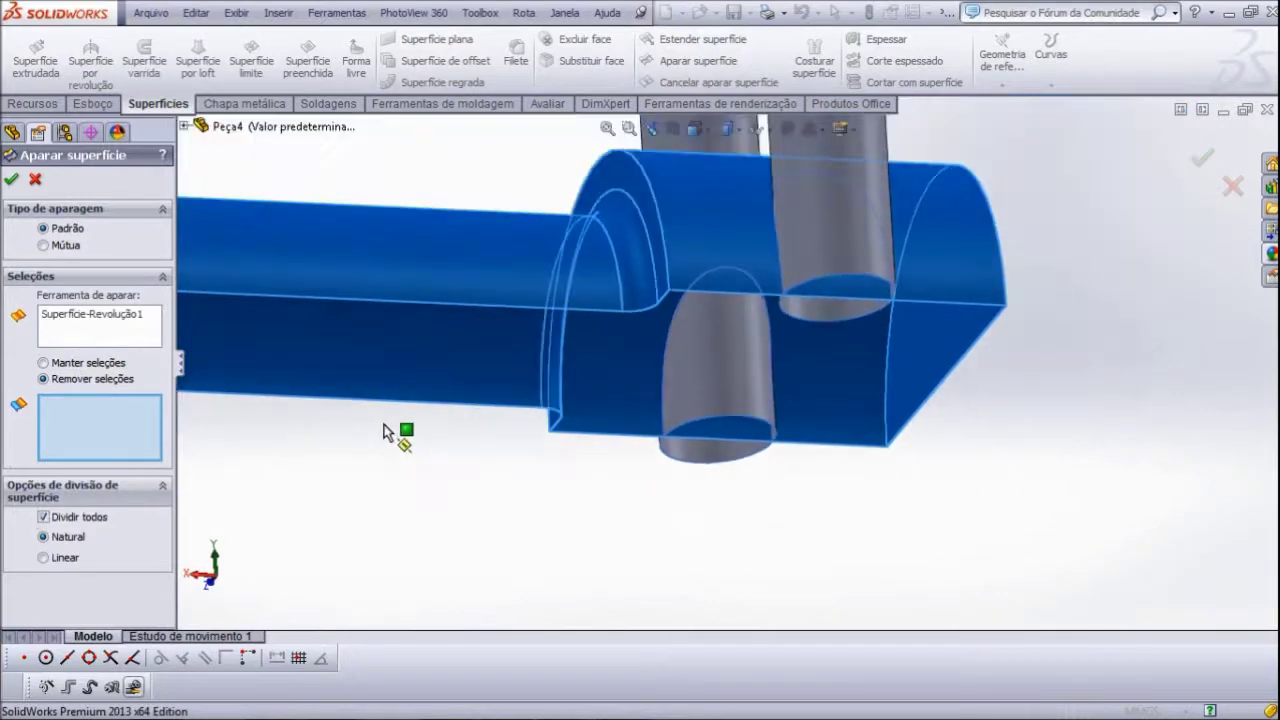
middle_click_drag(400, 434, 469, 503)
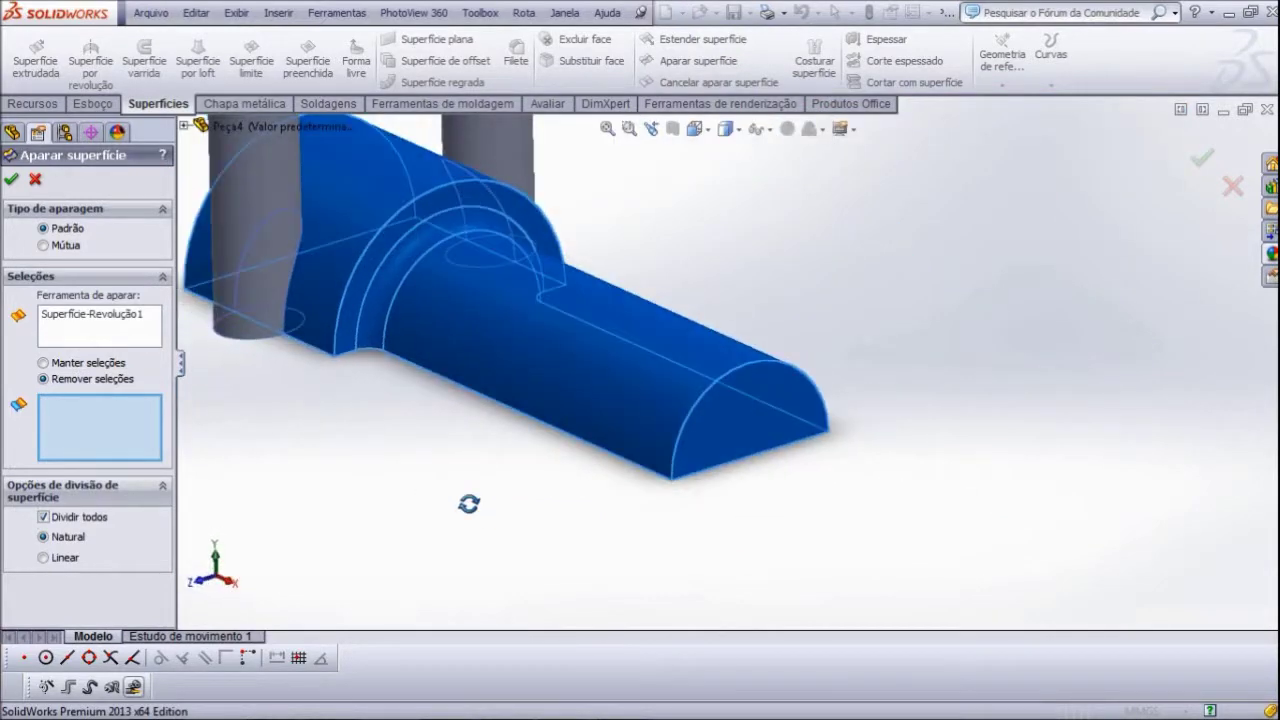
scroll(457, 380, "down", 3)
scroll(629, 223, "up", 2)
scroll(443, 383, "up", 2)
scroll(445, 388, "up", 1)
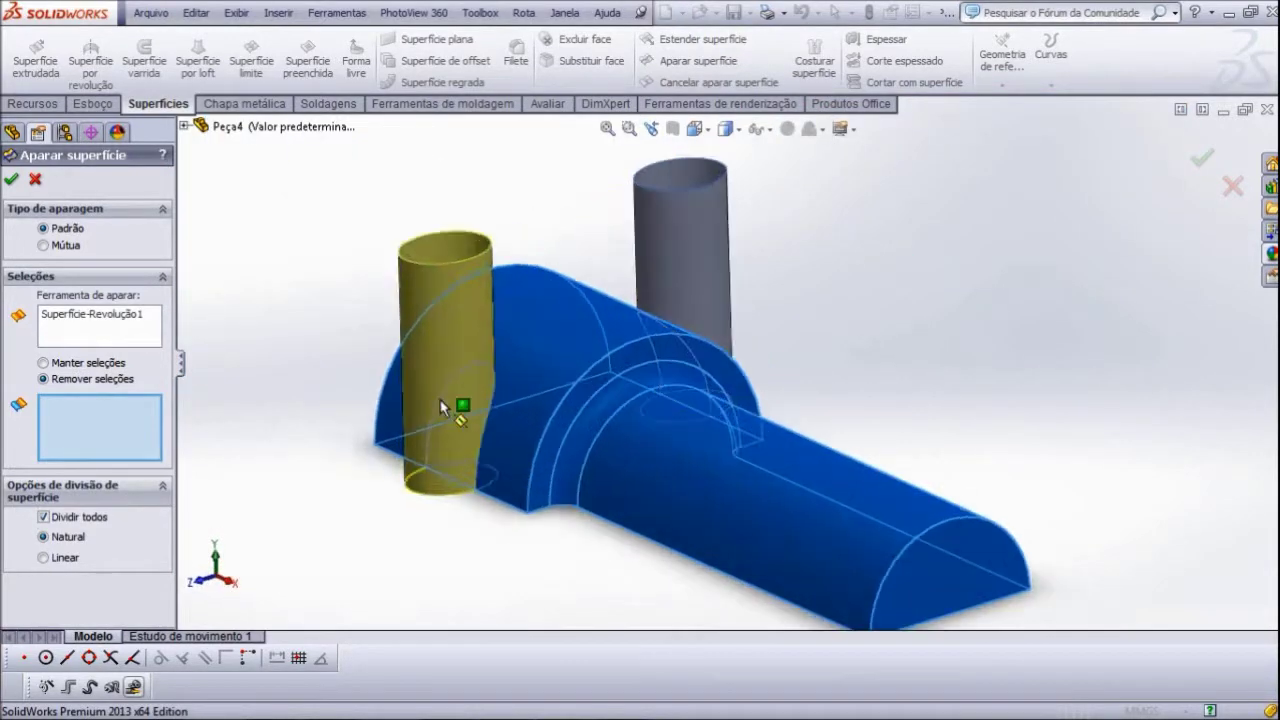
right_click(73, 330)
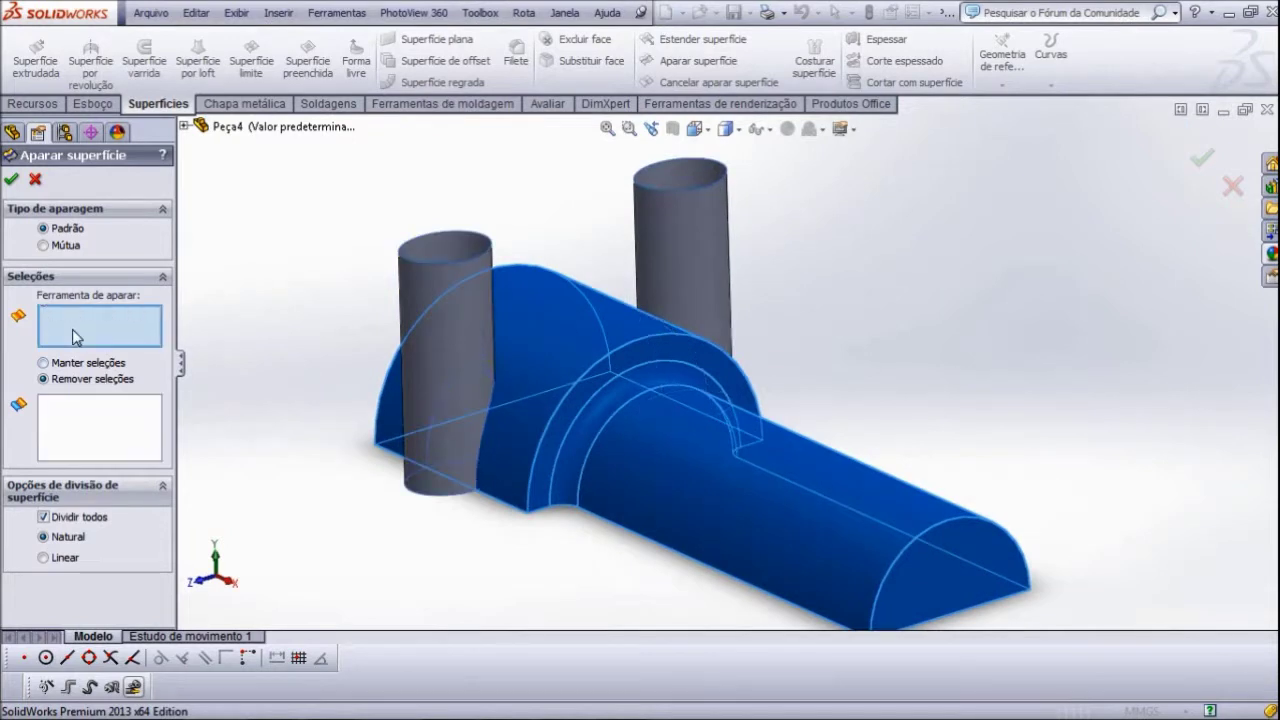
left_click(130, 345)
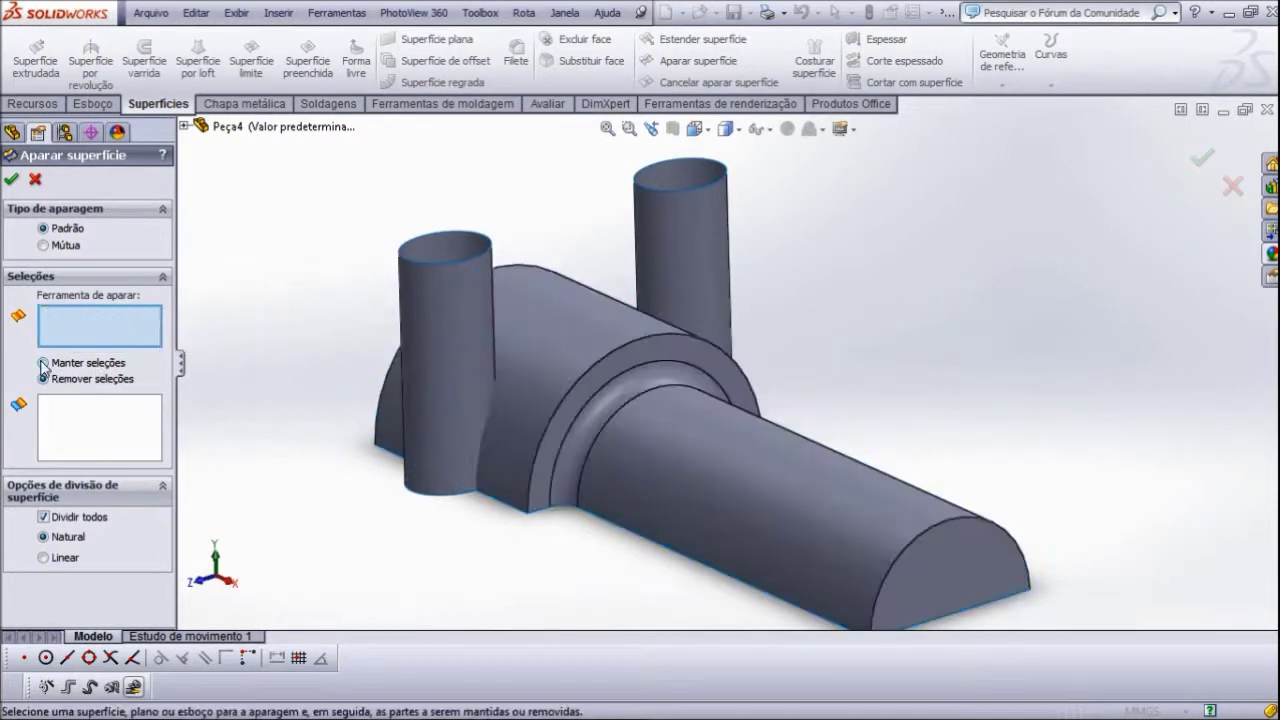
- Trim with Superfície-Revolução1 using Remove selections on both pins, creating Superfície-Aparar4
left_click(533, 362)
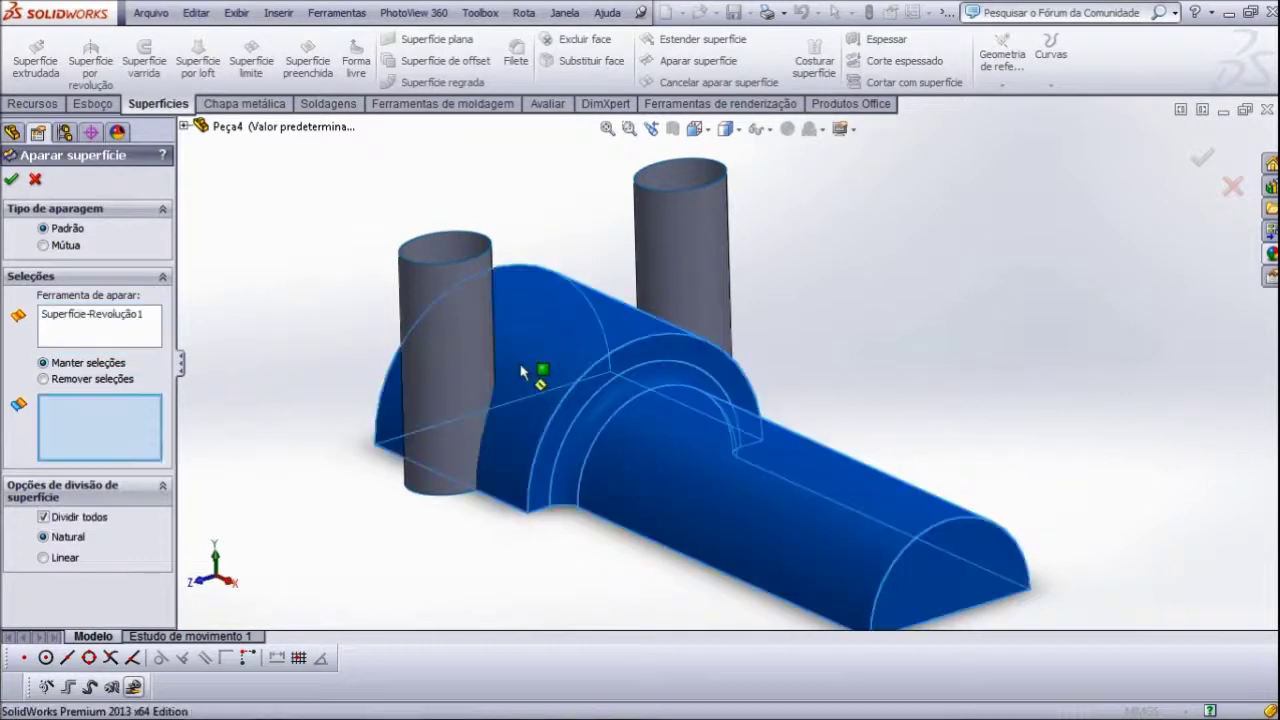
left_click(44, 379)
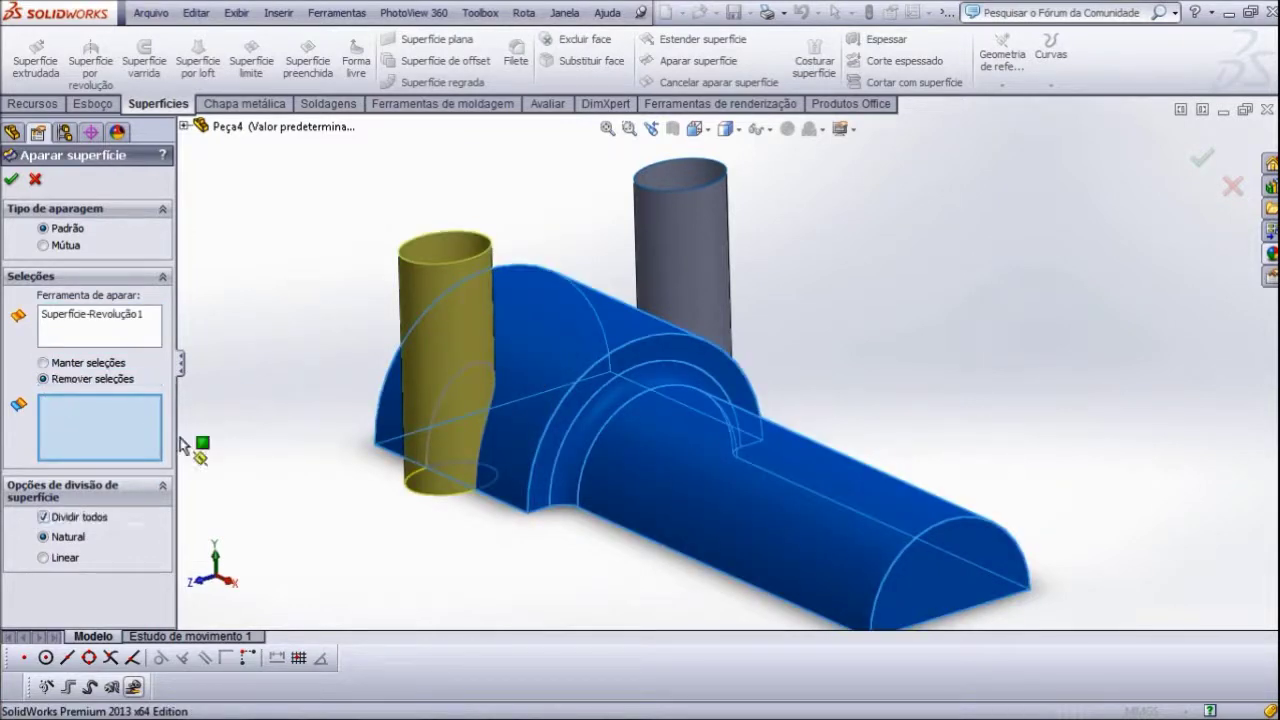
left_click(440, 349)
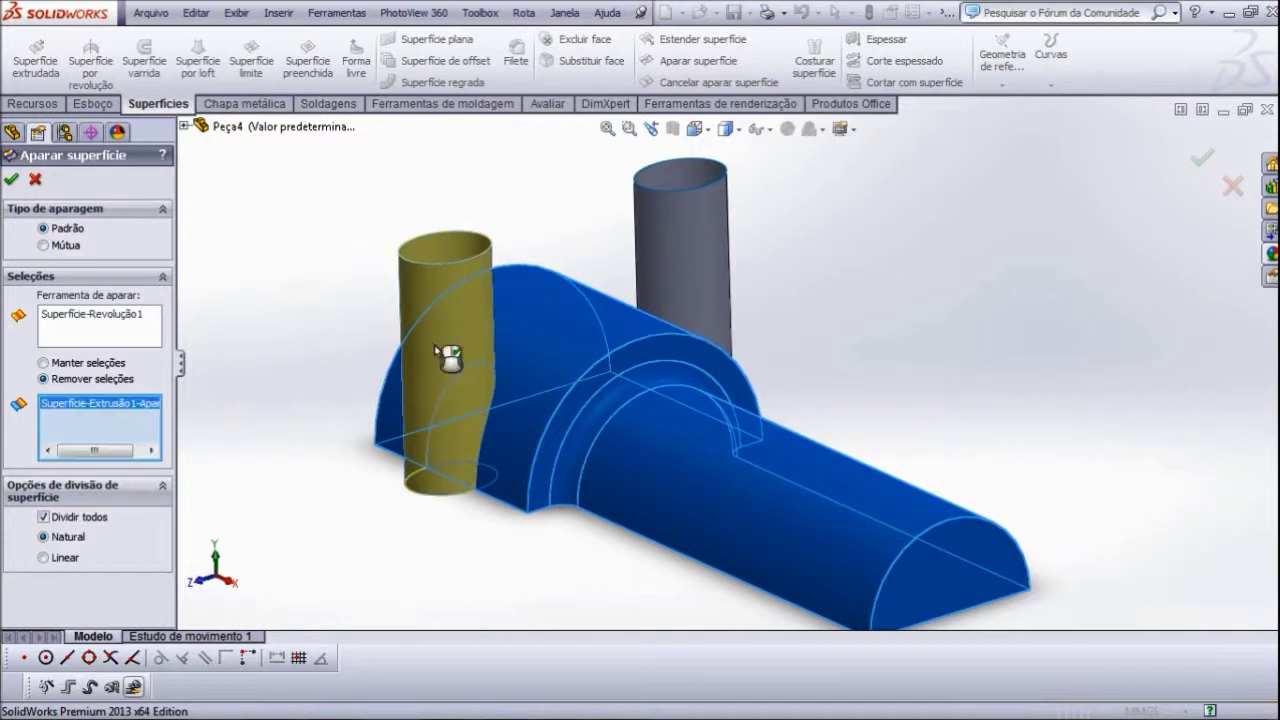
left_click(640, 266)
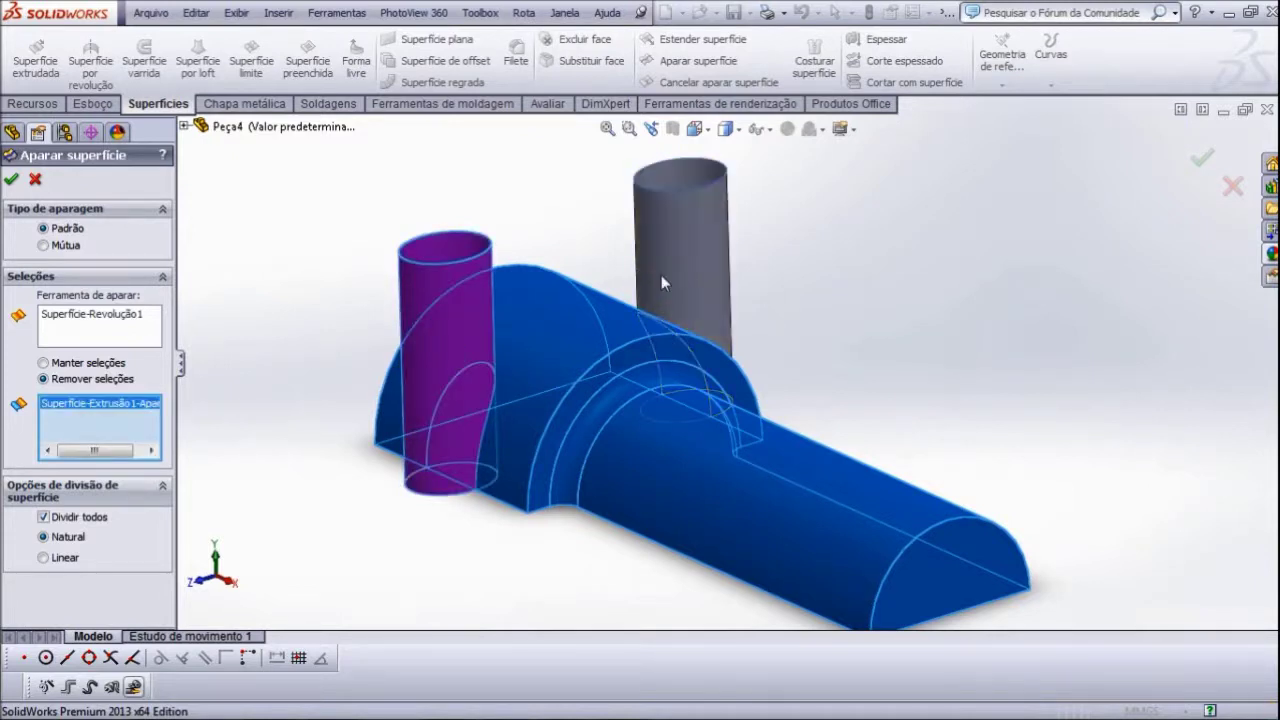
left_click(11, 182)
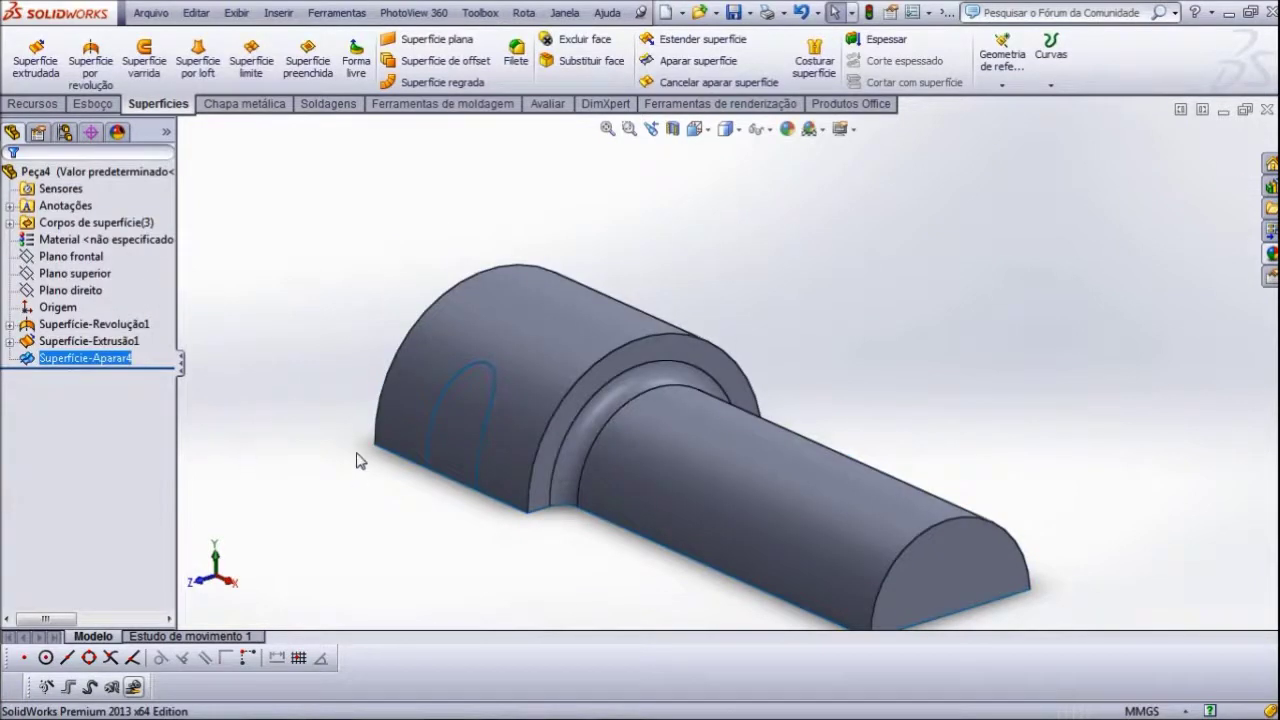
- Inspect the notched underside, then undo Superfície-Aparar4 so both pins return
scroll(360, 461, "down", 3)
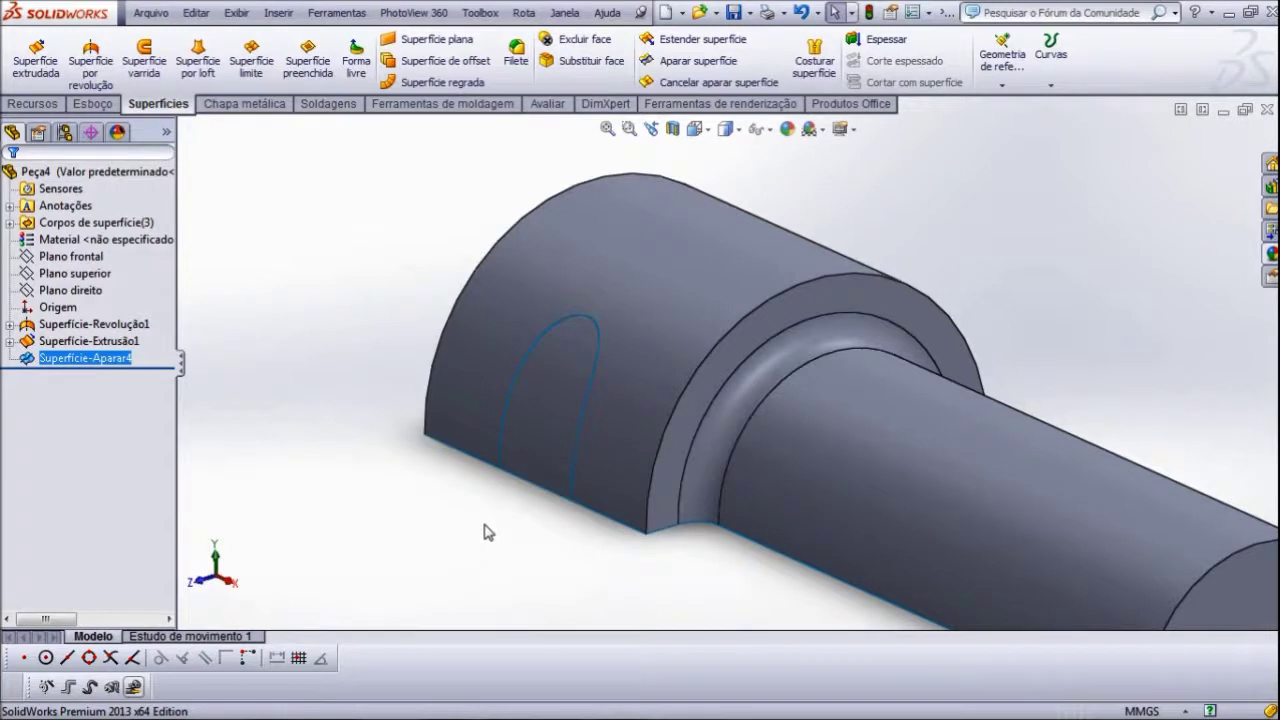
middle_click_drag(534, 526, 500, 311)
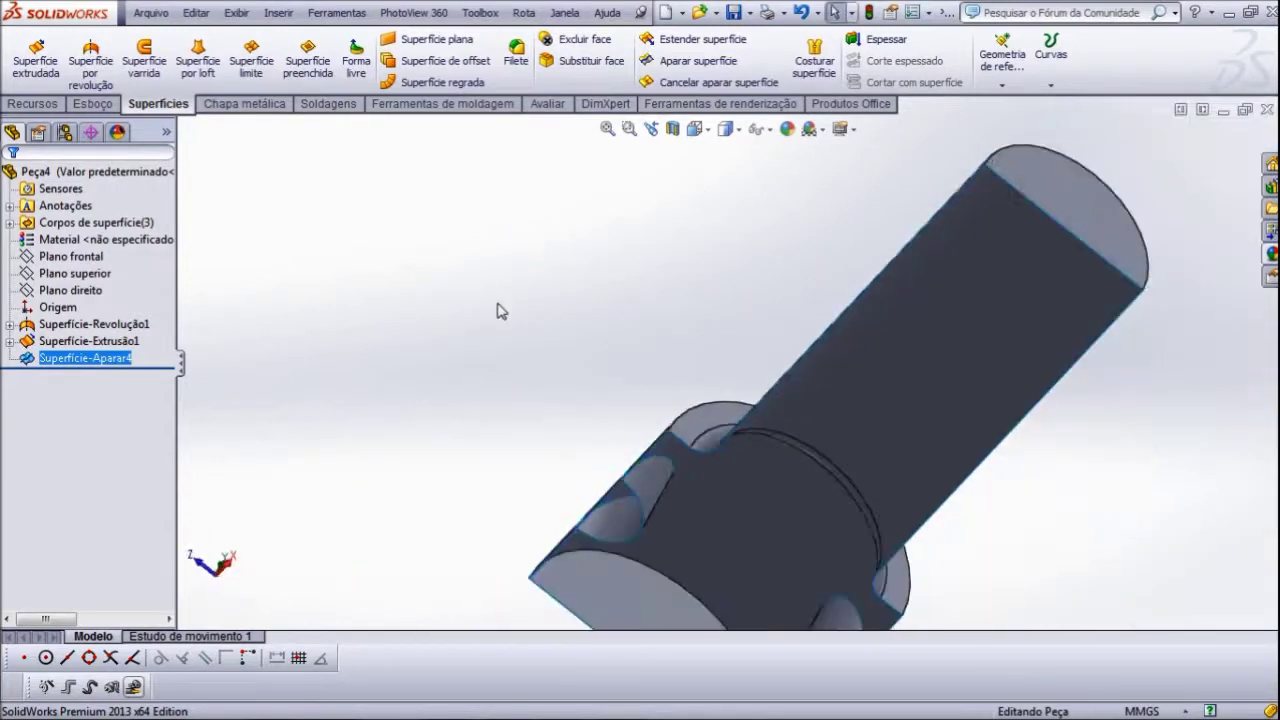
scroll(500, 311, "up", 3)
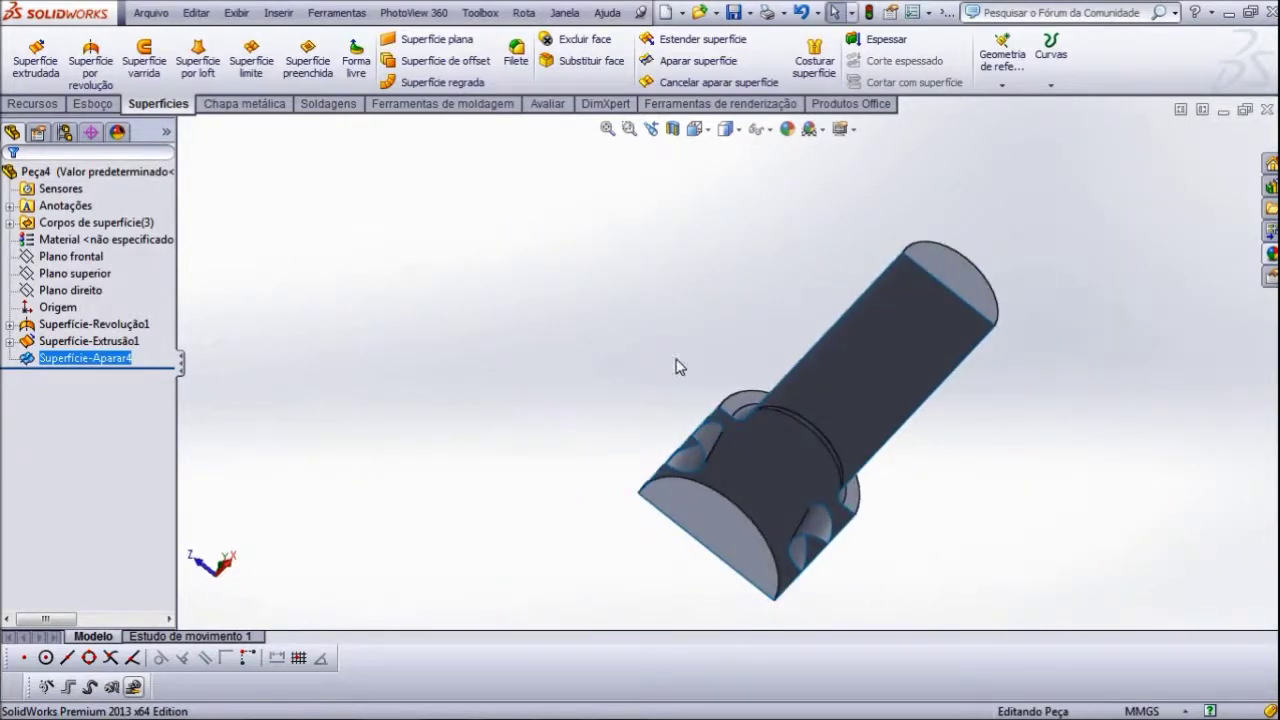
middle_click_drag(676, 367, 722, 584)
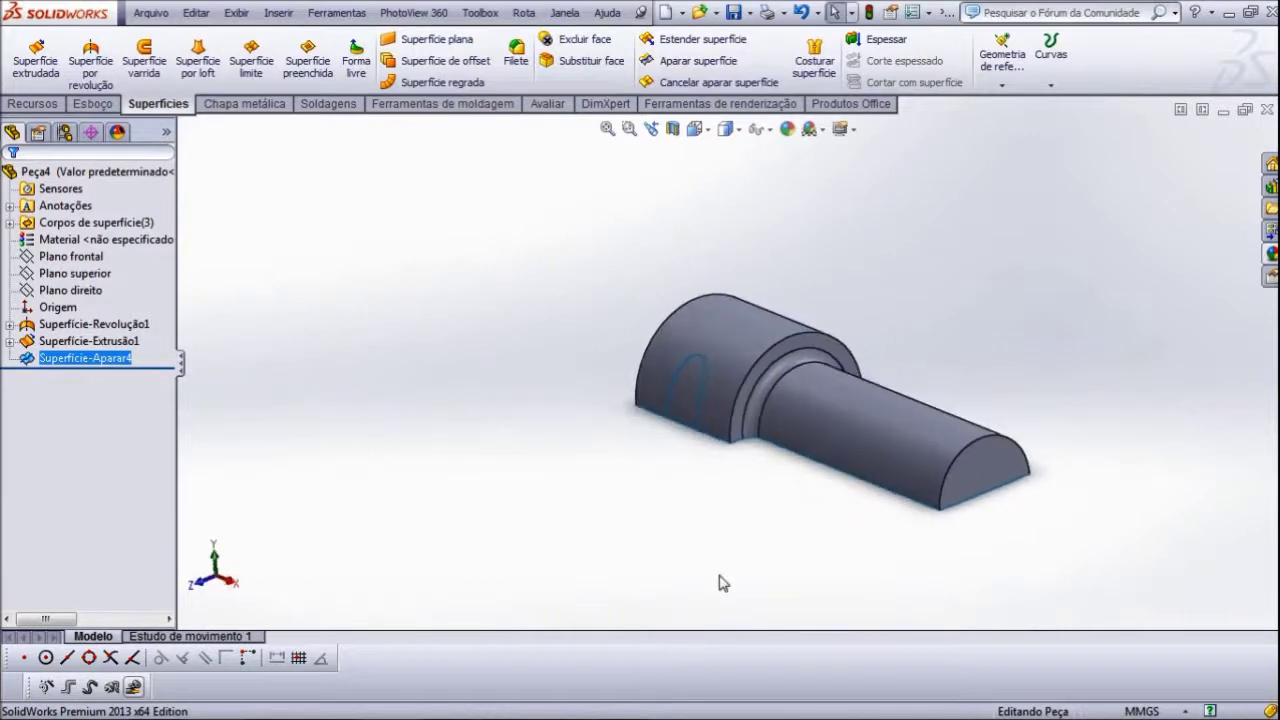
scroll(939, 379, "down", 2)
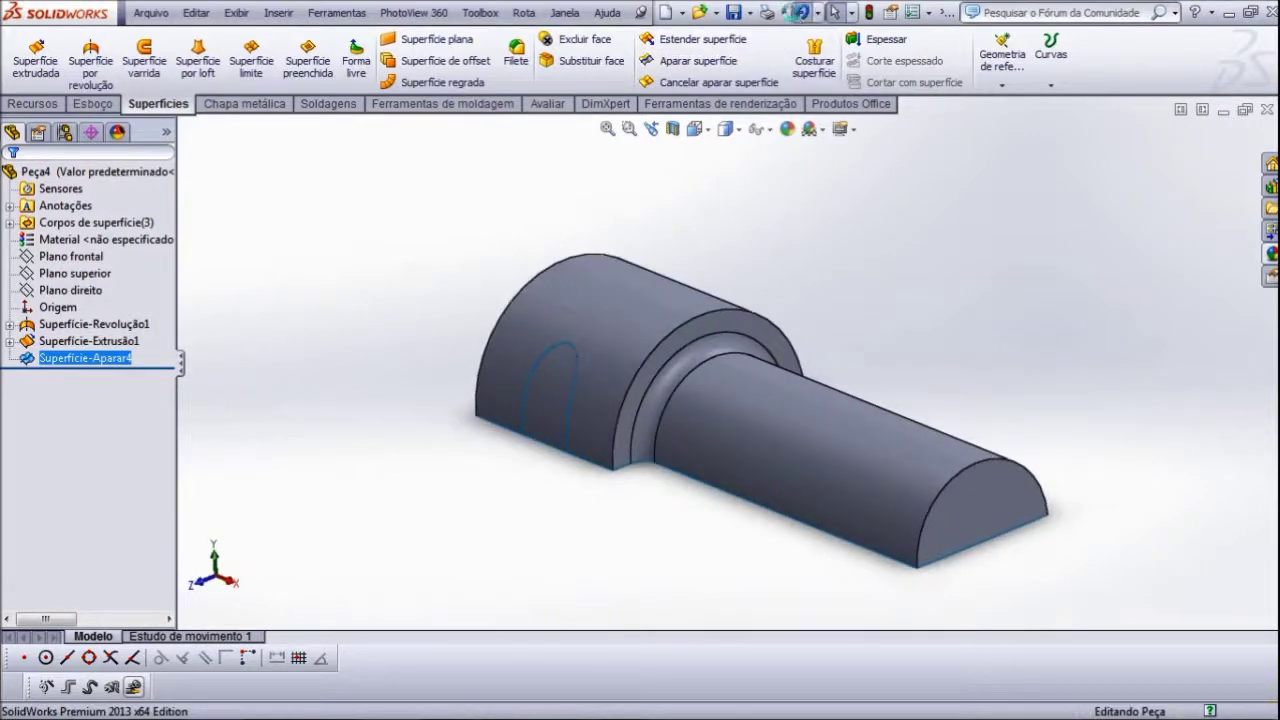
left_click(801, 12)
middle_click_drag(560, 240, 553, 298)
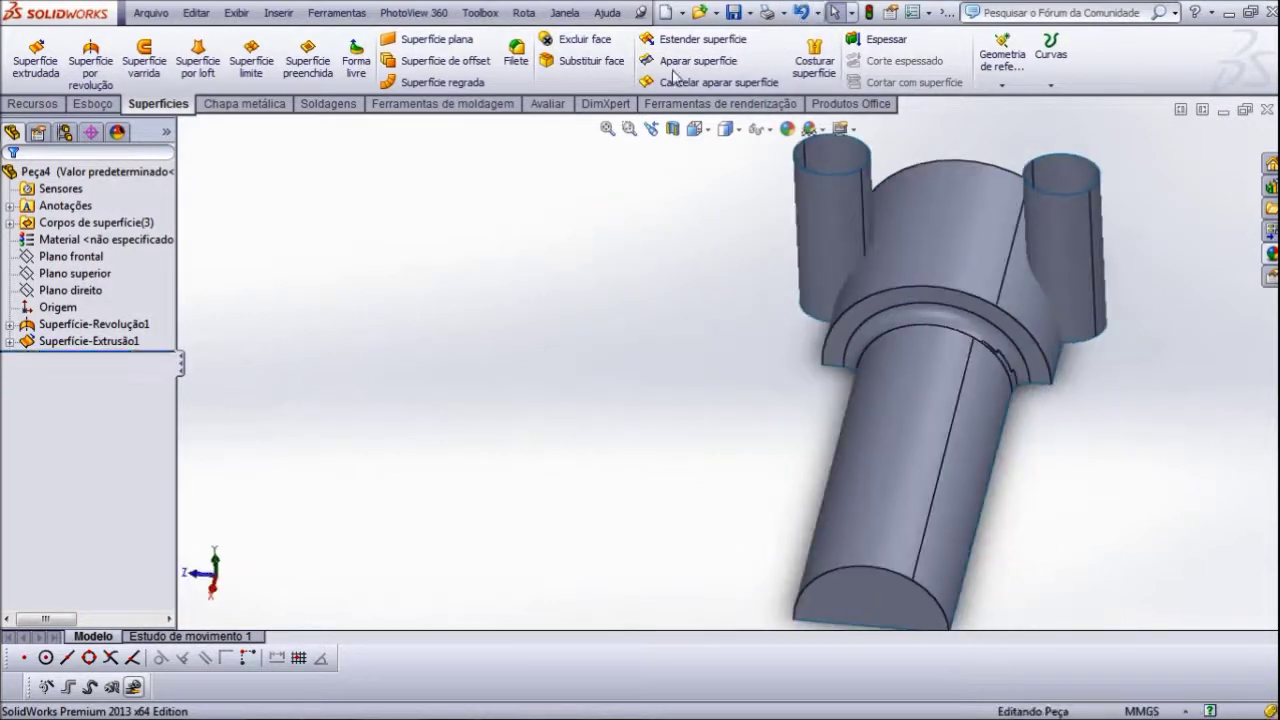
- Start a trim with the pin surface as tool and shaft kept, dismissing the non-intersection error
left_click(688, 60)
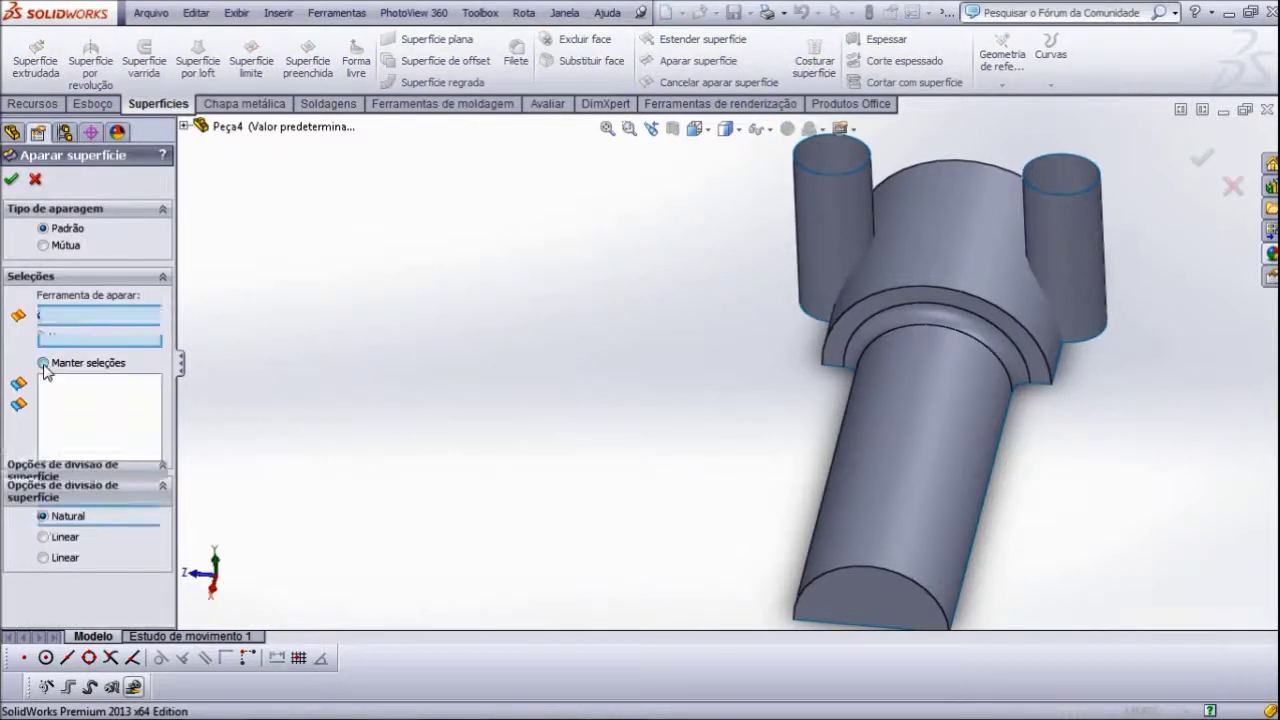
left_click(822, 212)
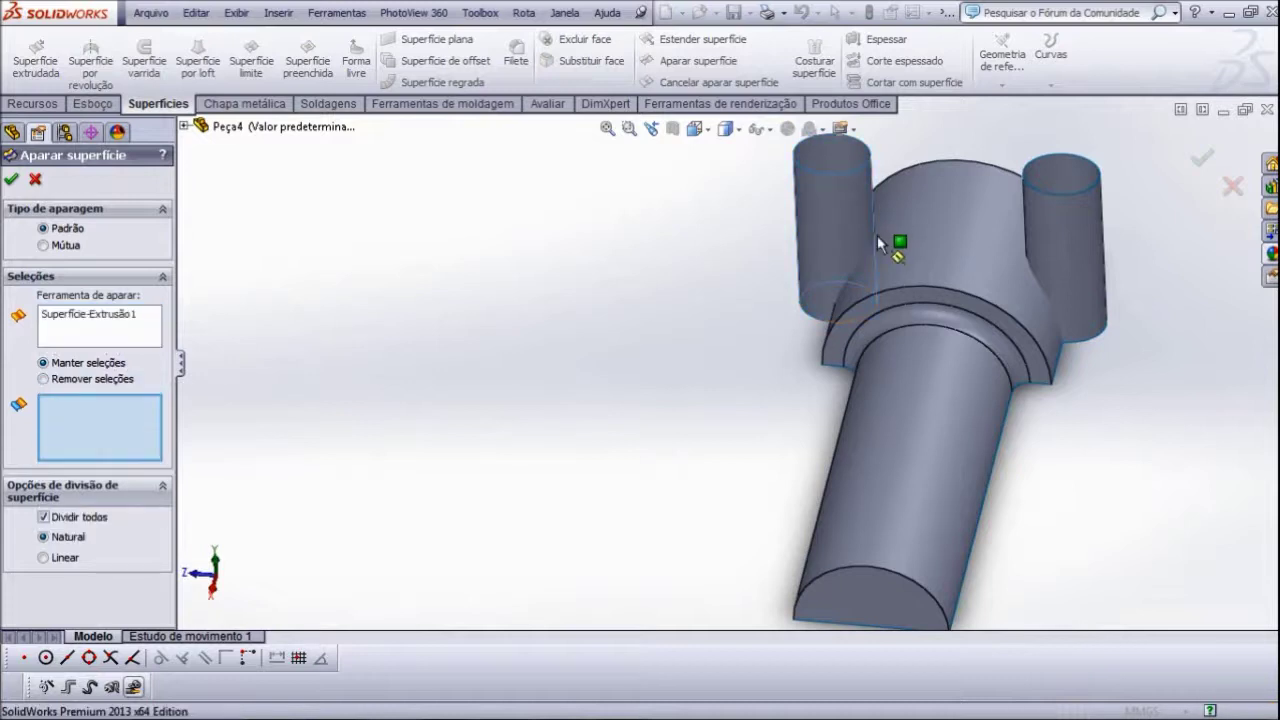
left_click(955, 225)
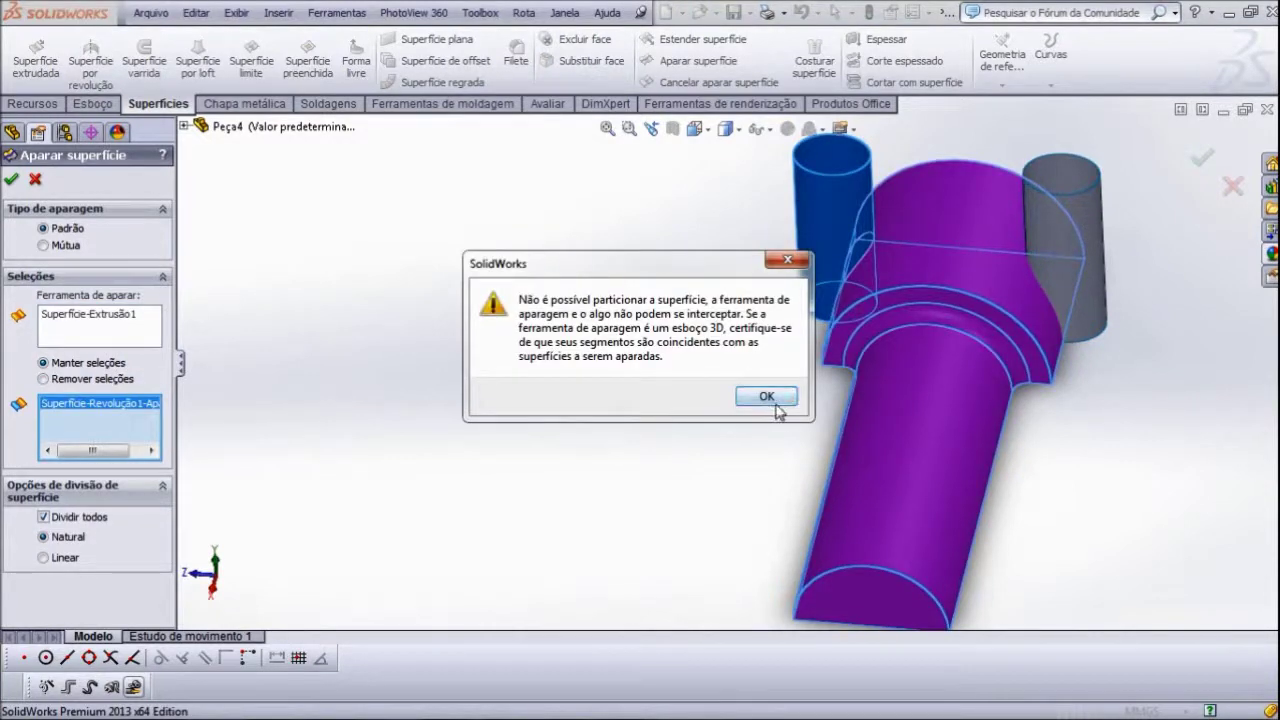
left_click(765, 396)
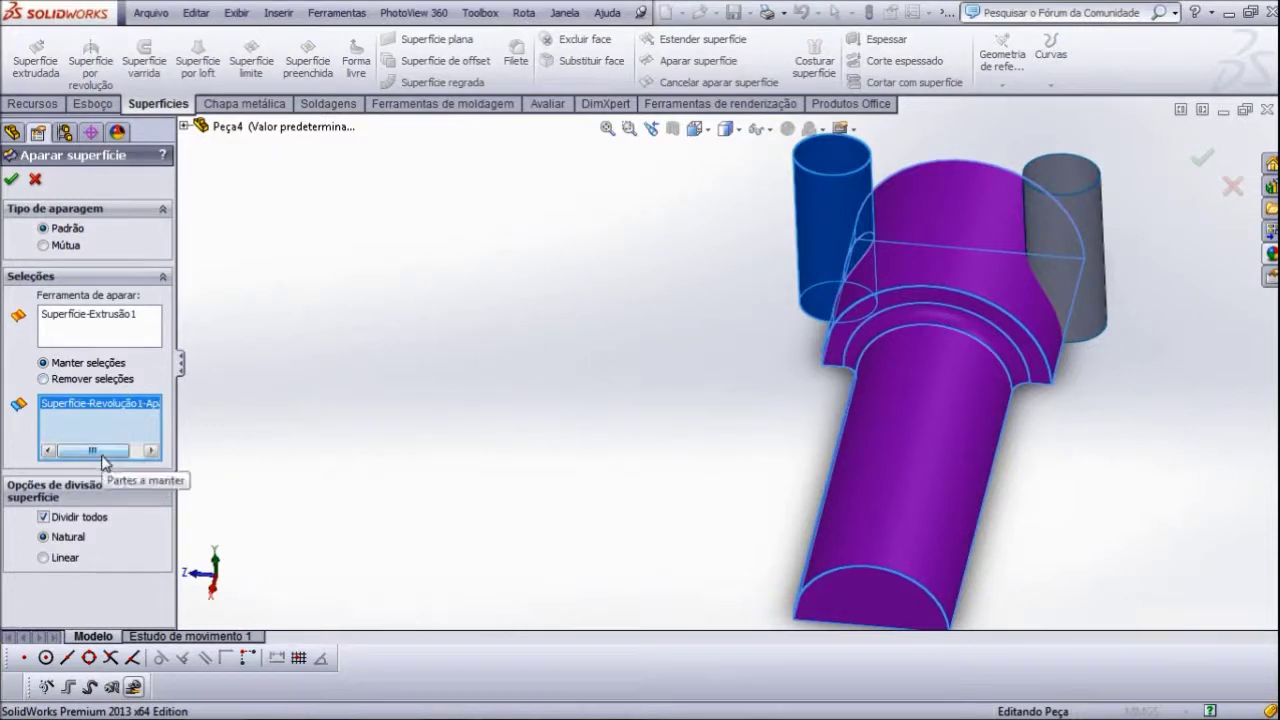
- Clear the kept pieces and pin tool, then set Superfície-Revolução1 as the trimming tool
scroll(605, 400, "up", 3)
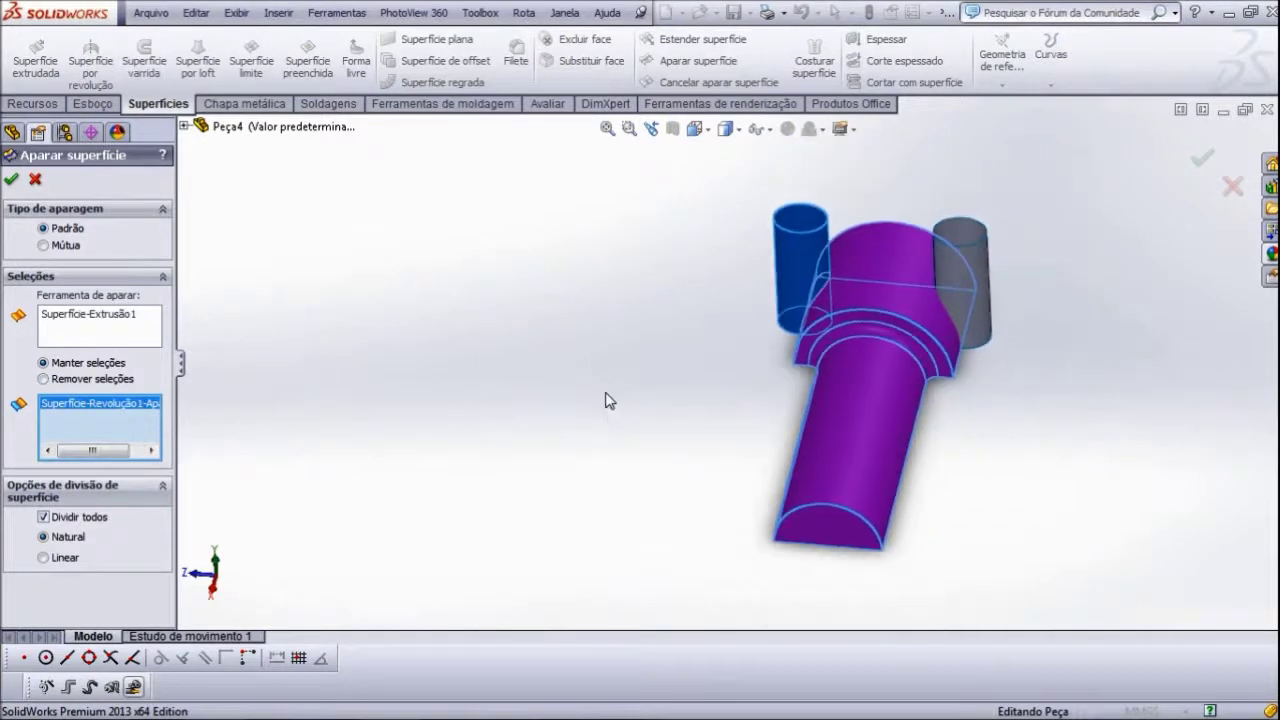
right_click(100, 415)
left_click(145, 424)
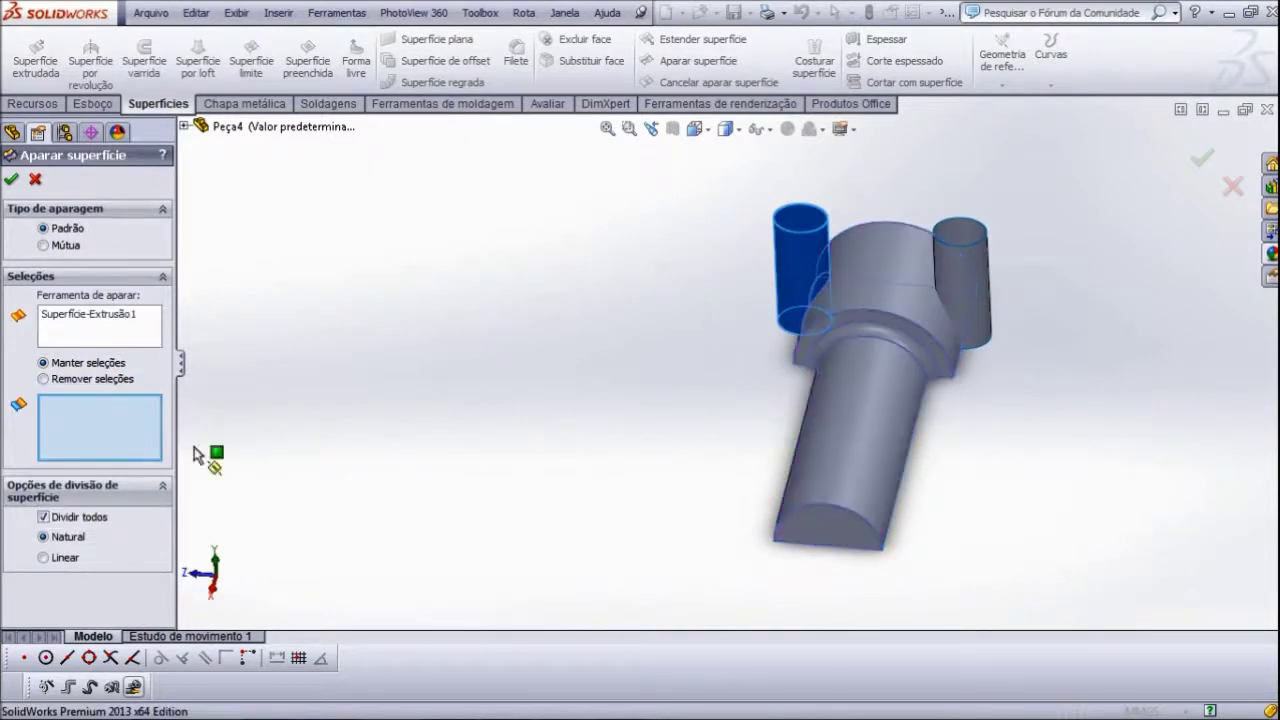
left_click(70, 332)
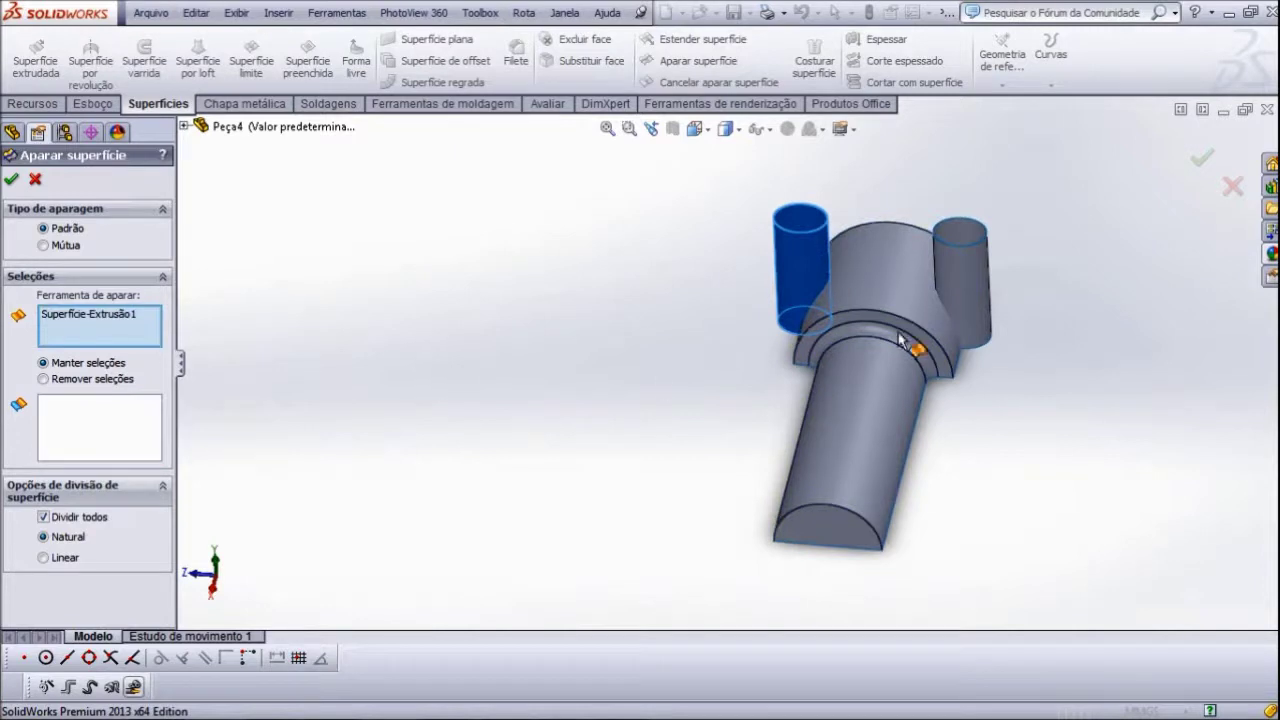
left_click(975, 280)
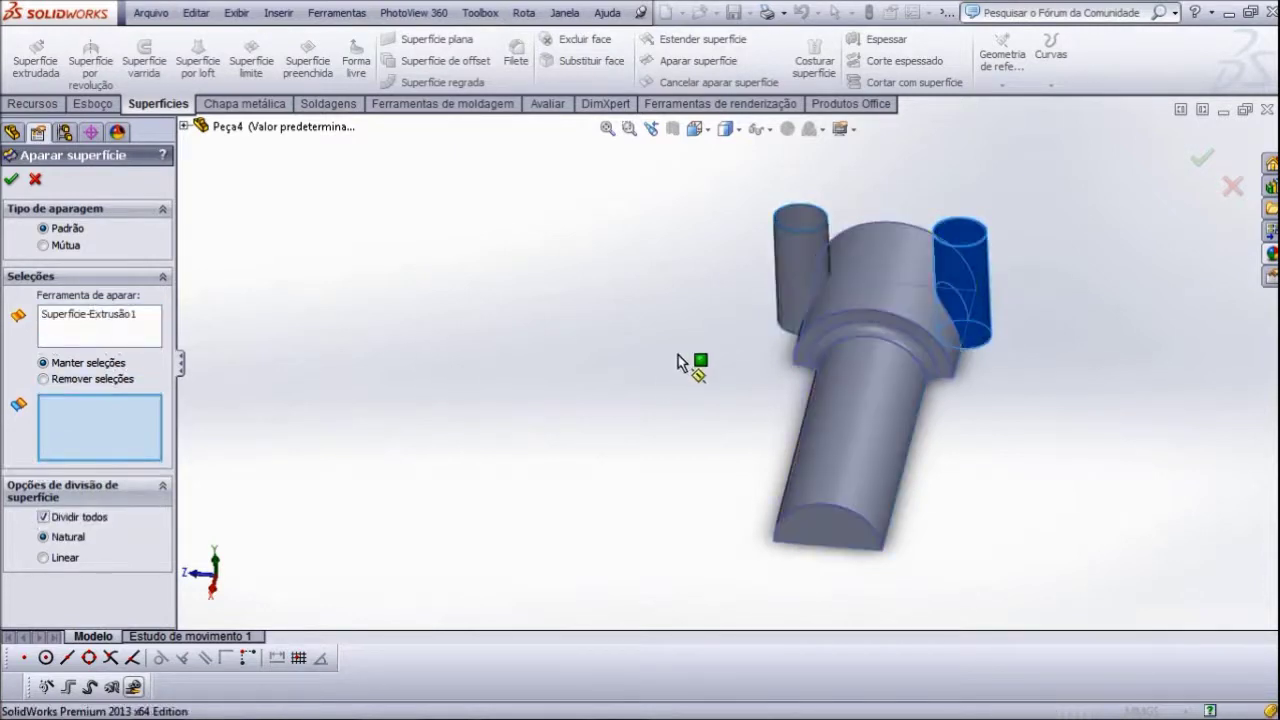
left_click(88, 318)
right_click(88, 318)
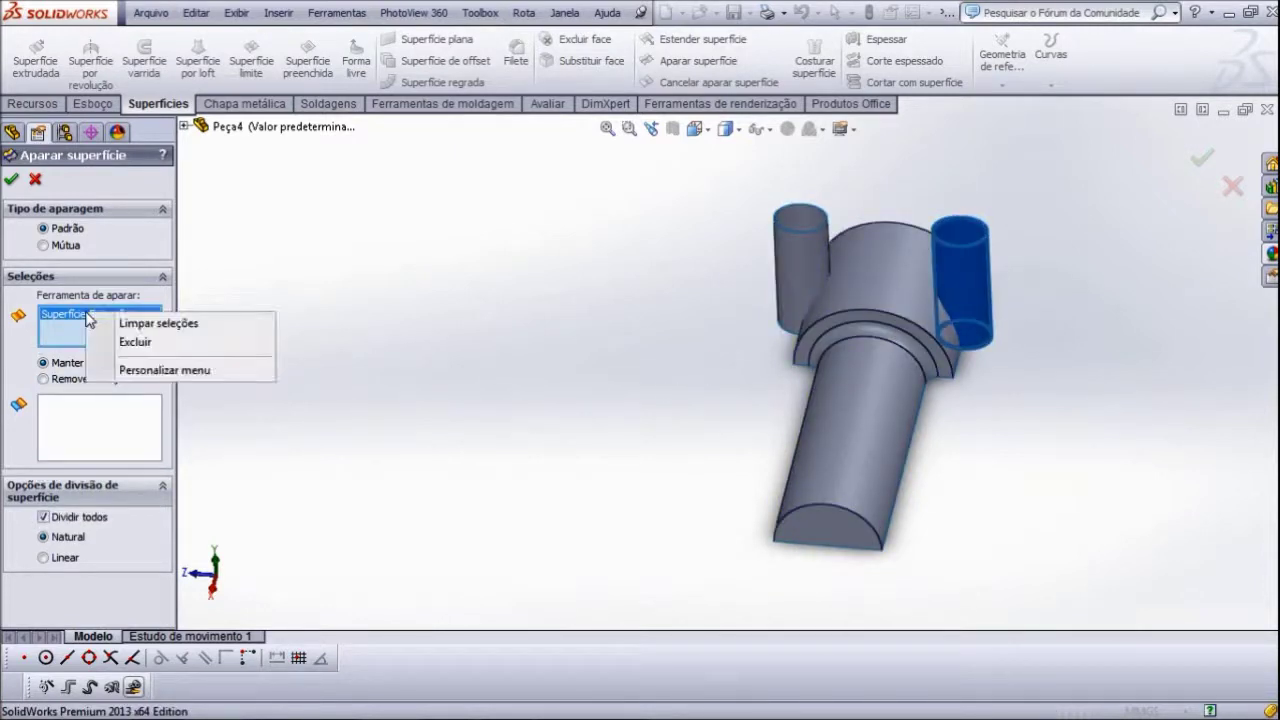
left_click(125, 322)
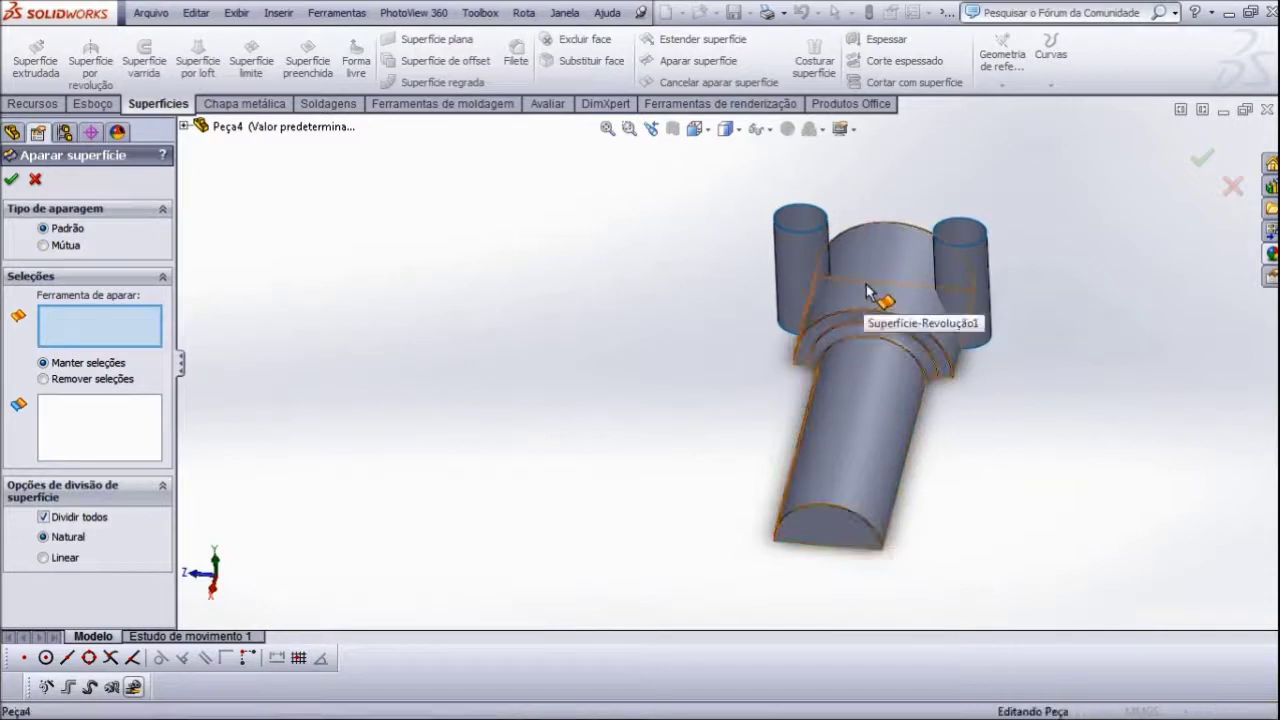
left_click(855, 318)
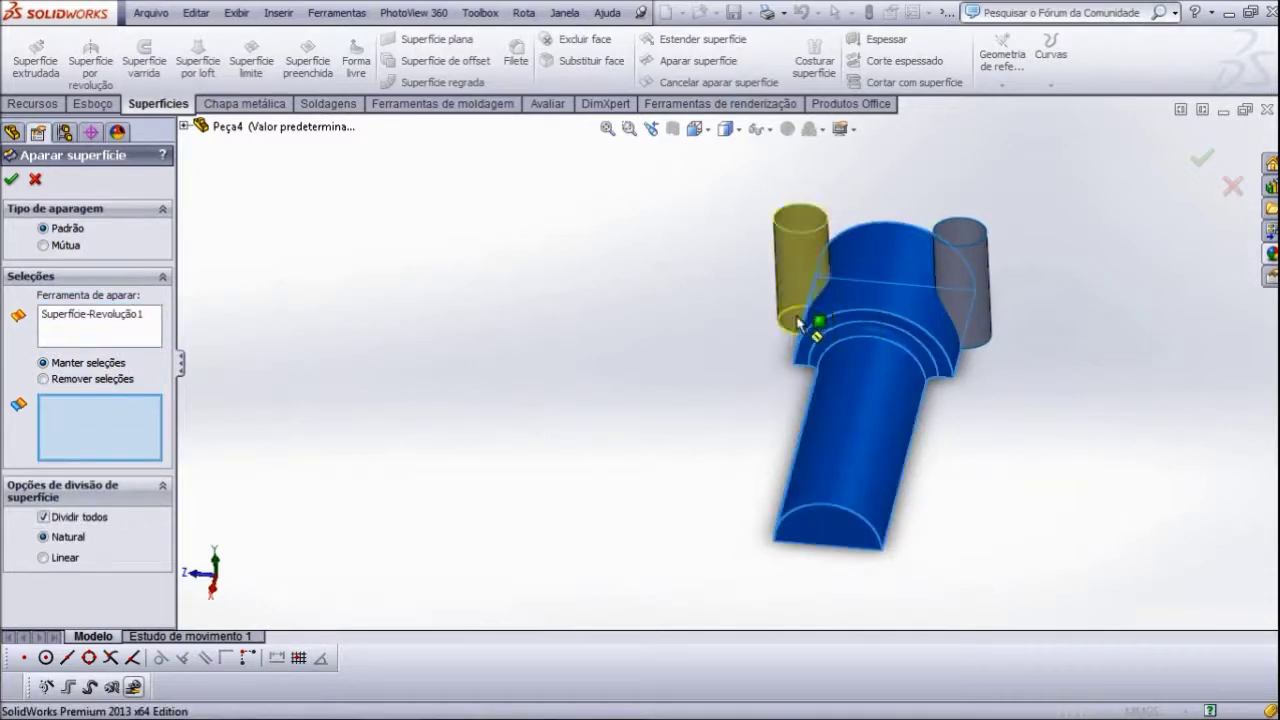
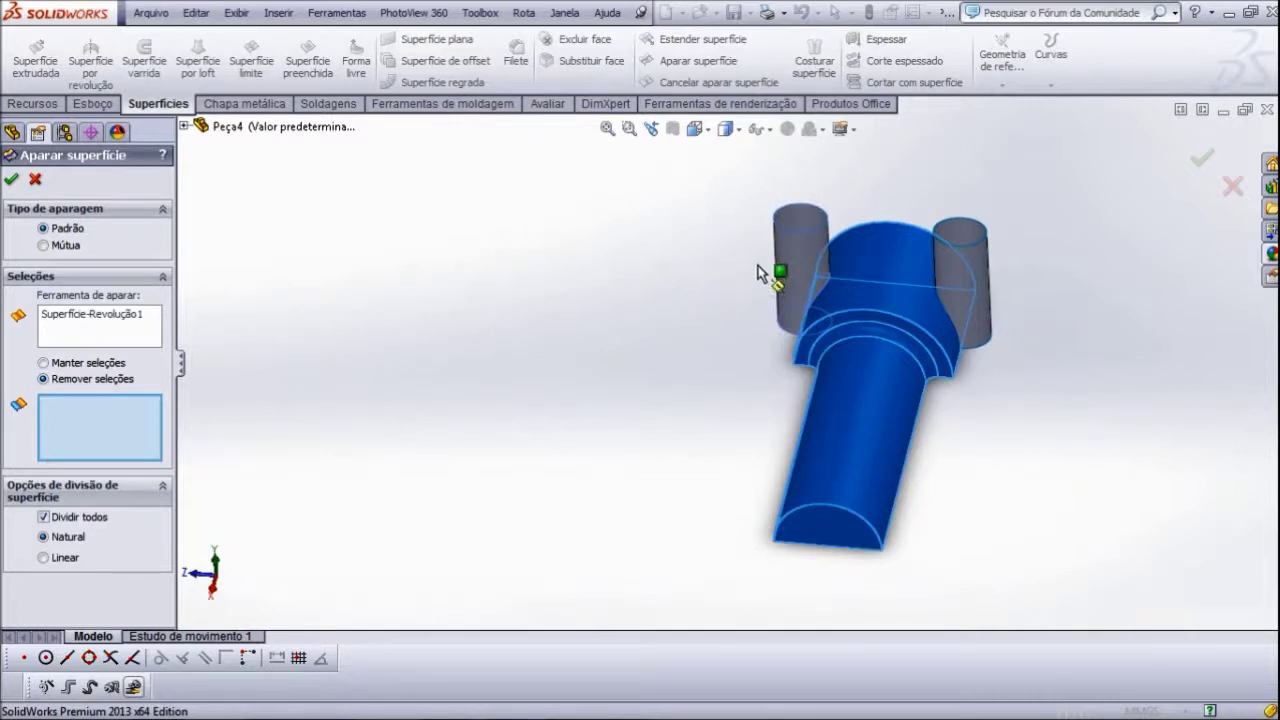
- Mark the left and right extruded cylinders for removal and accept the trim as Superfície-Aparar5
left_click(806, 268)
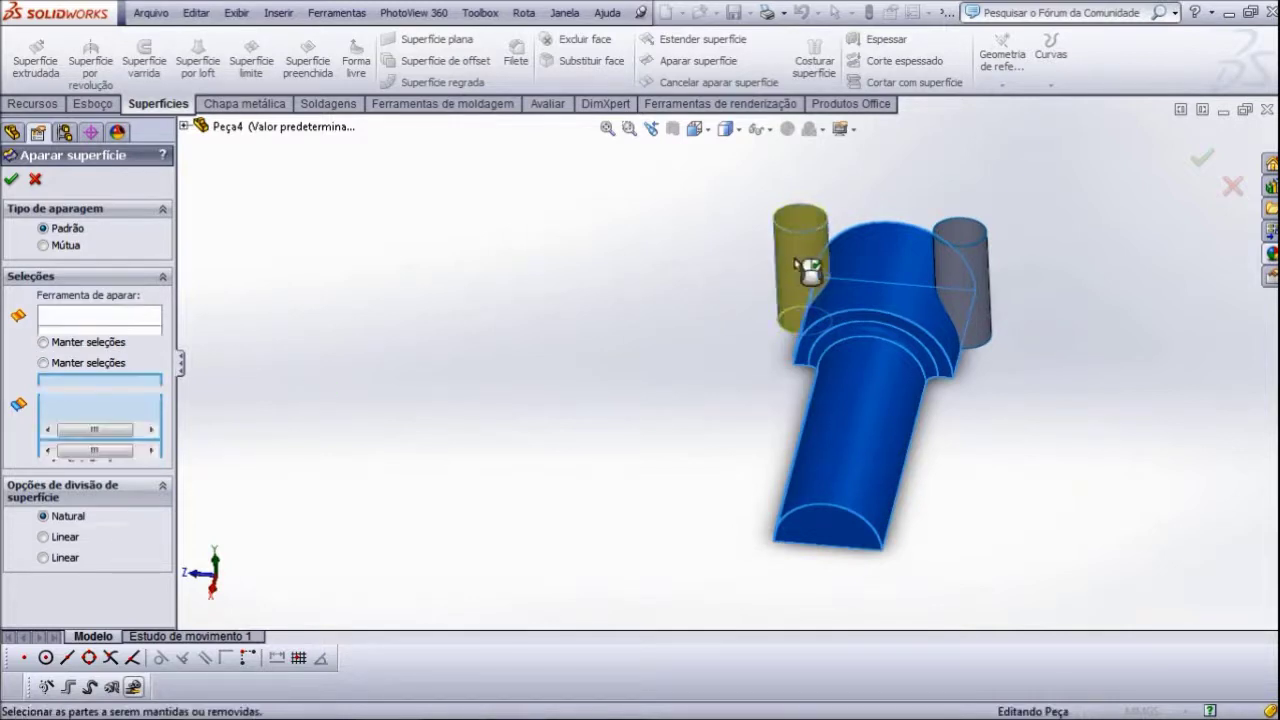
left_click(981, 266)
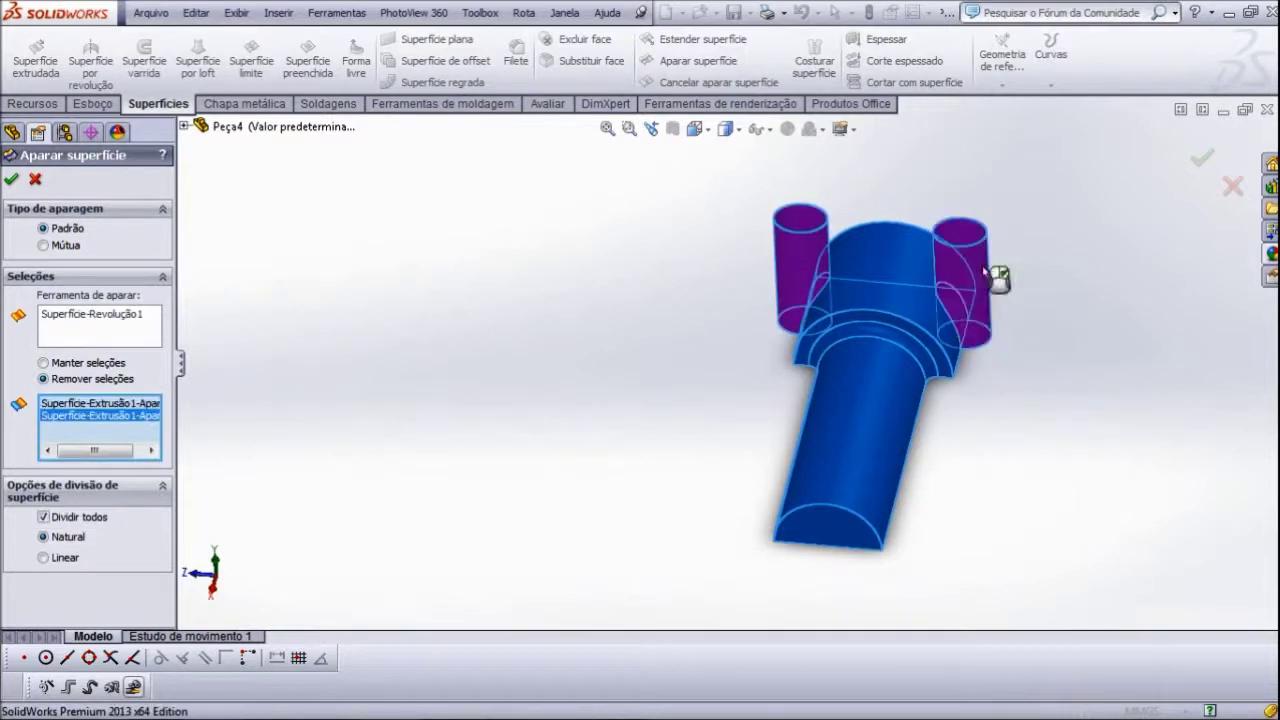
left_click(13, 181)
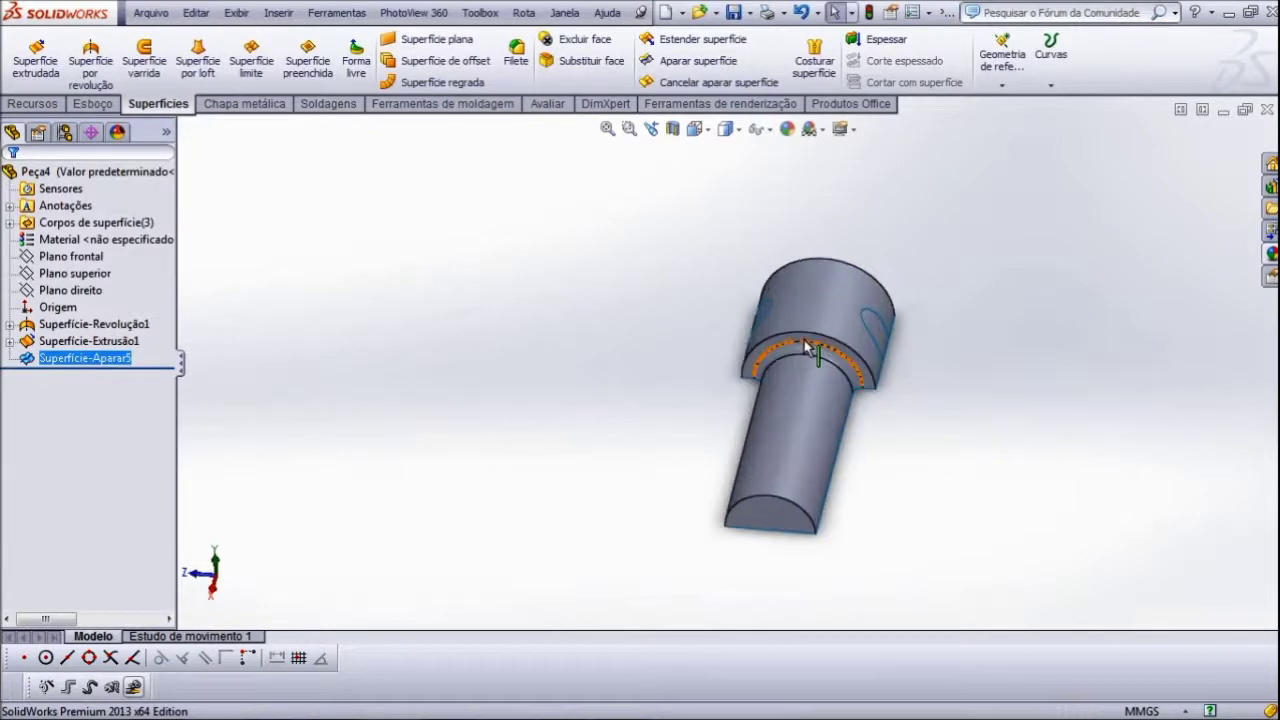
- Inspect the trimmed pin in the Isométrica view, then undo Superfície-Aparar5
scroll(812, 340, "down", 5)
mouse_move(569, 560)
middle_mouse_down()
mouse_move(324, 376)
mouse_move(417, 469)
mouse_move(657, 537)
mouse_move(569, 426)
middle_mouse_up()
scroll(560, 410, "up", 2)
scroll(552, 405, "up", 1)
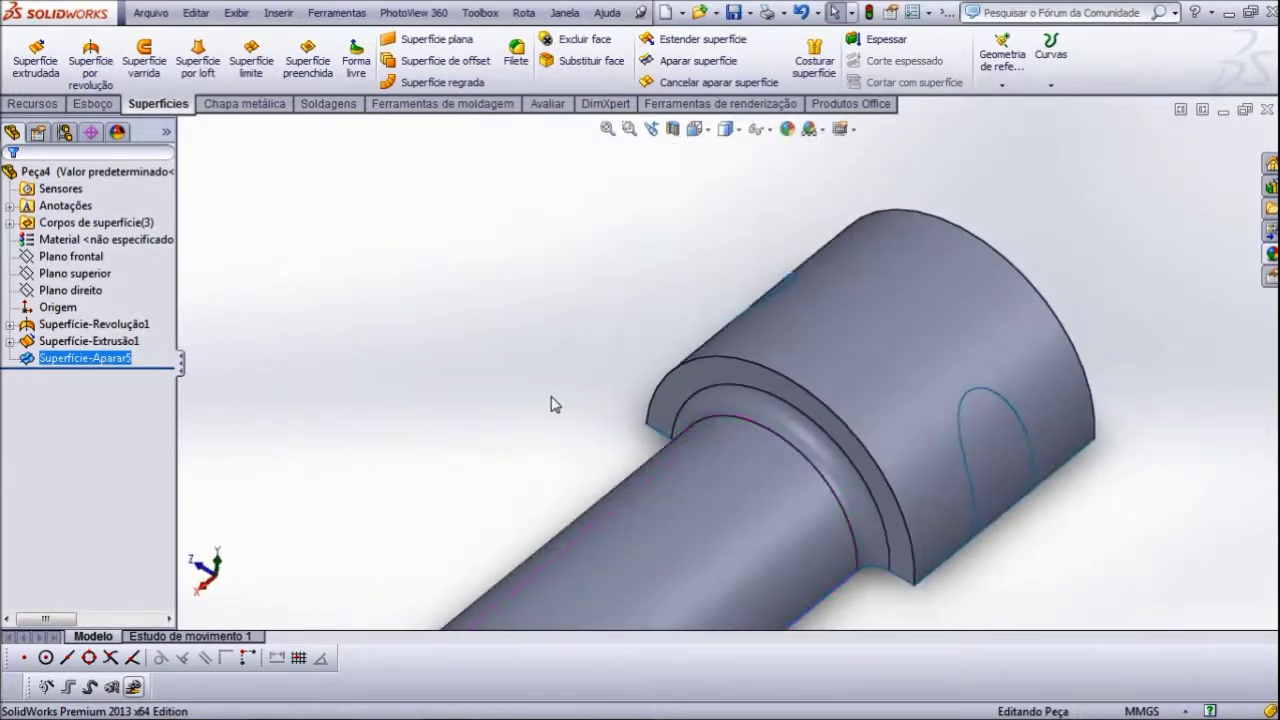
scroll(556, 420, "up", 3)
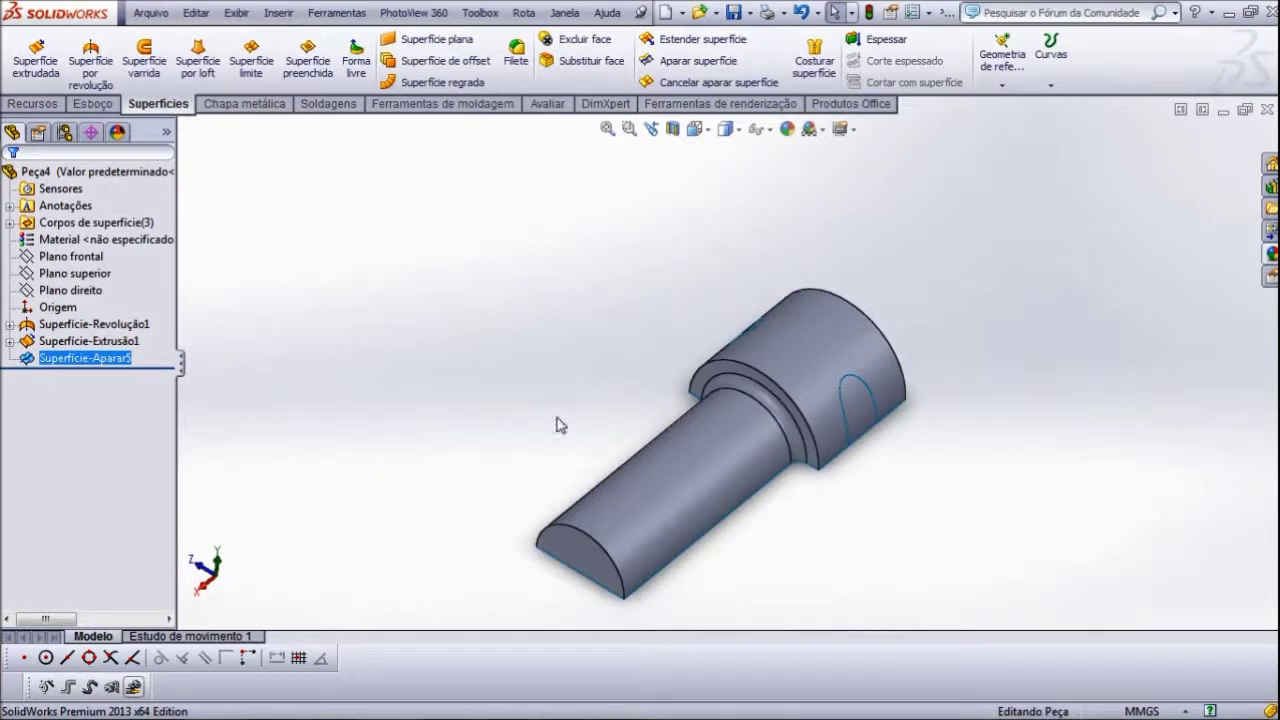
left_click(707, 134)
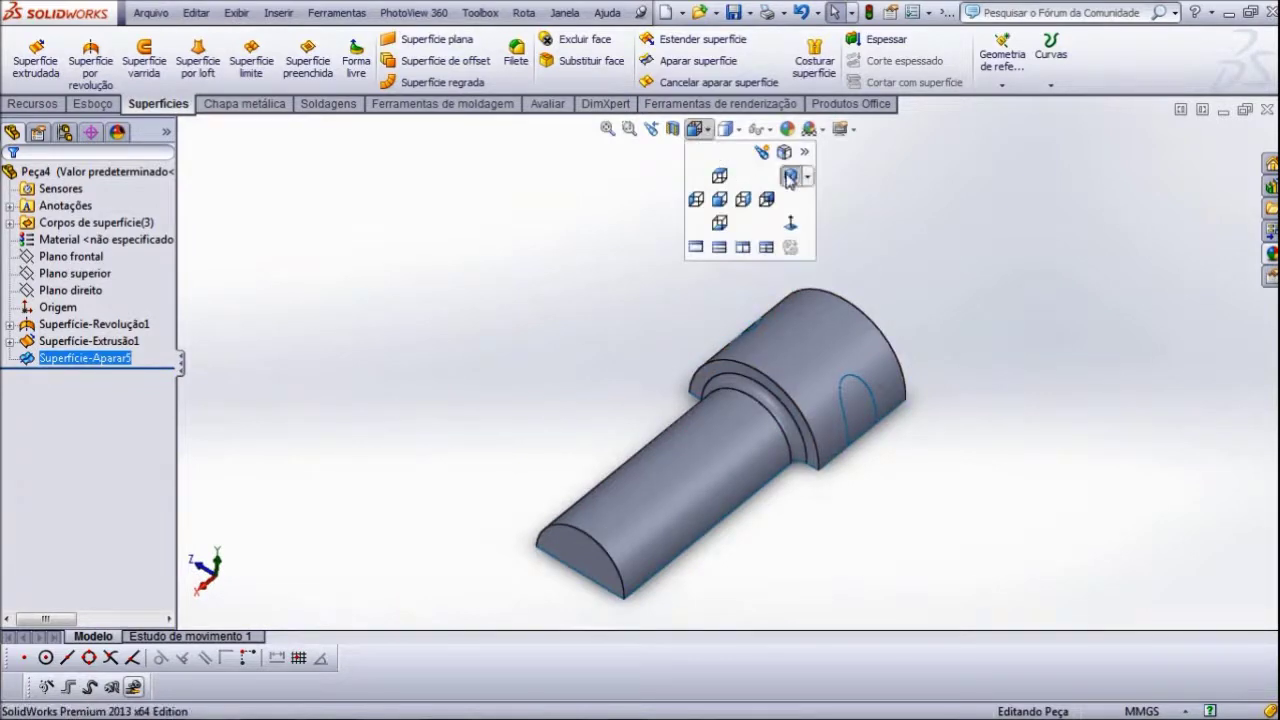
left_click(790, 177)
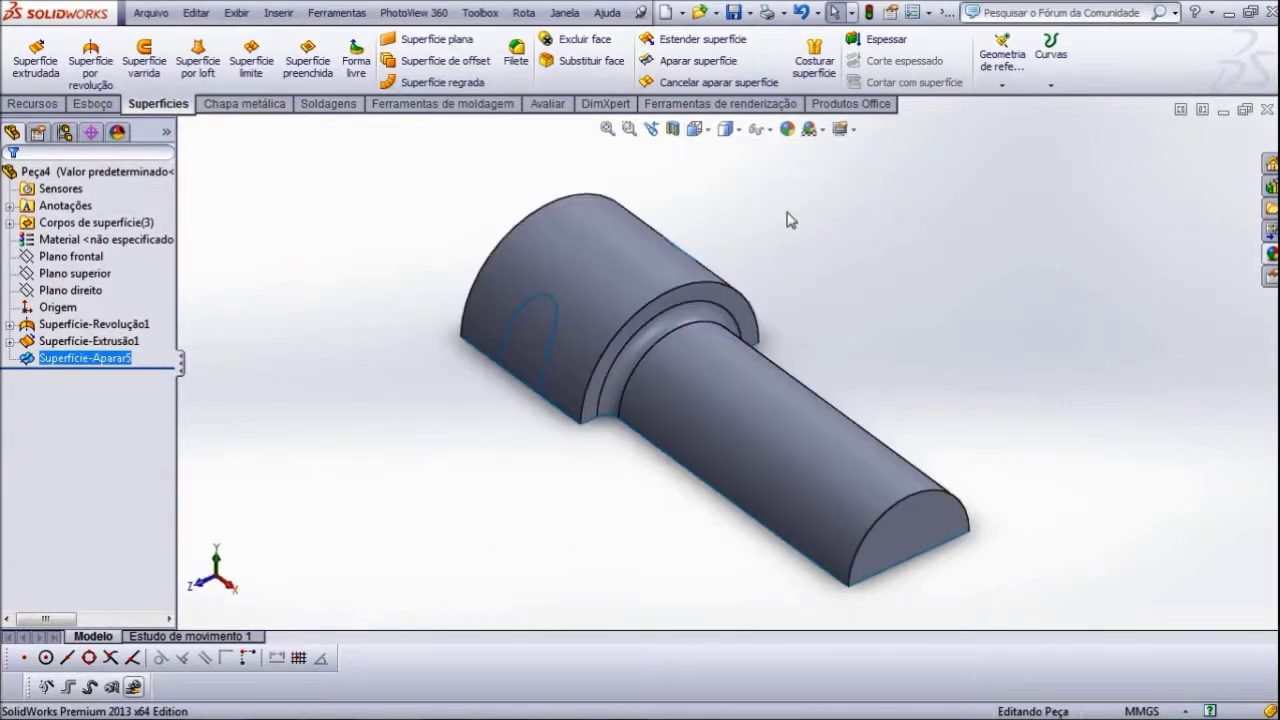
left_click(800, 14)
- Orbit and zoom to inspect the head underside and the restored side cylinders
scroll(716, 362, "down", 3)
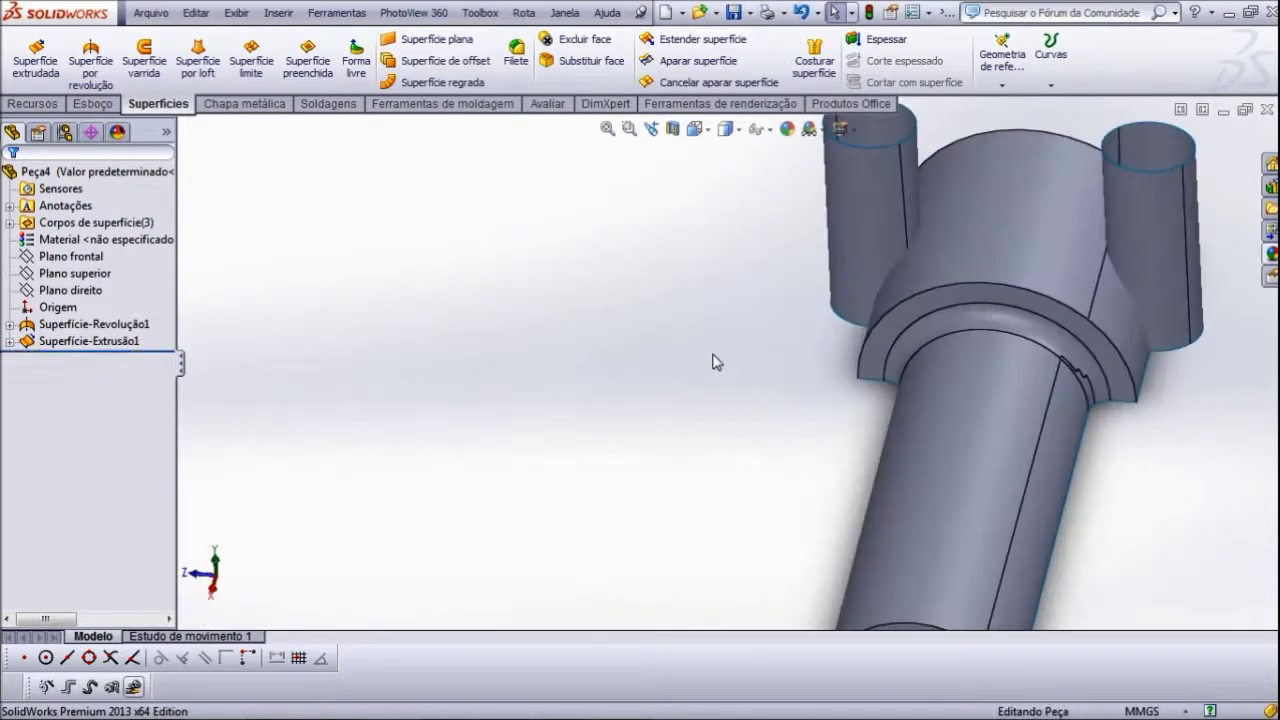
middle_click_drag(855, 433, 647, 211)
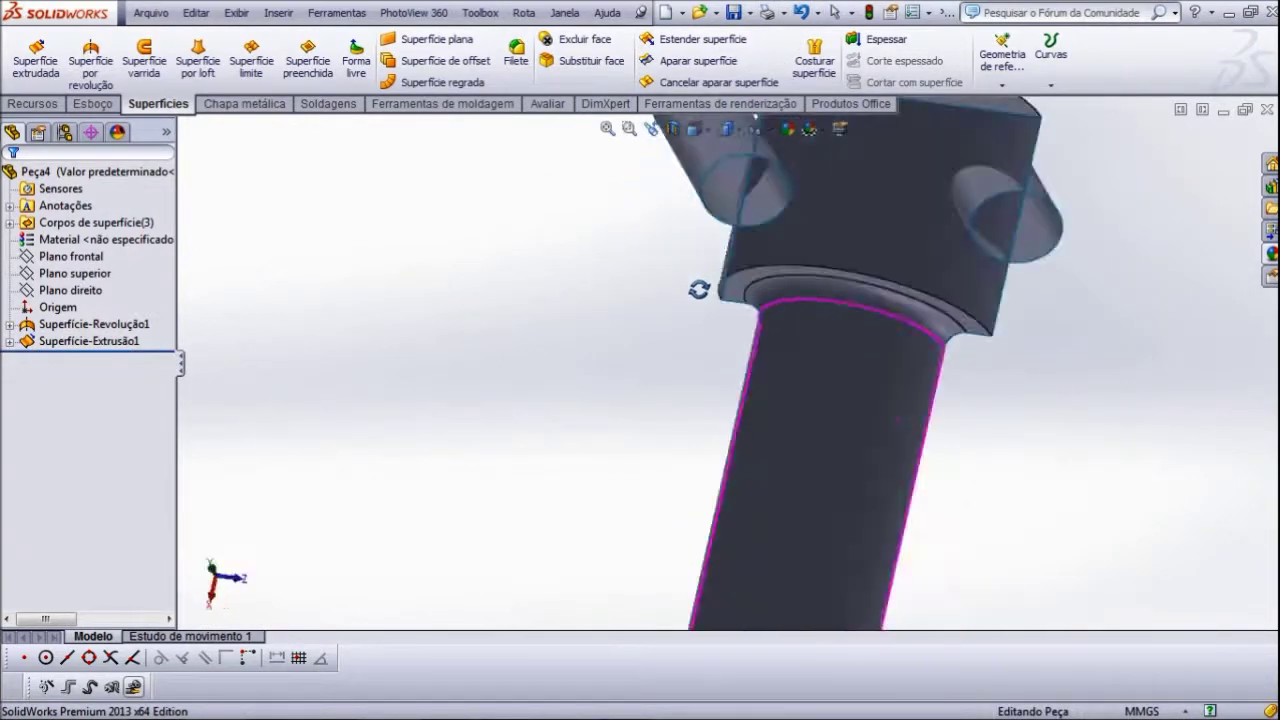
middle_click_drag(647, 211, 614, 237)
scroll(700, 300, "up", 5)
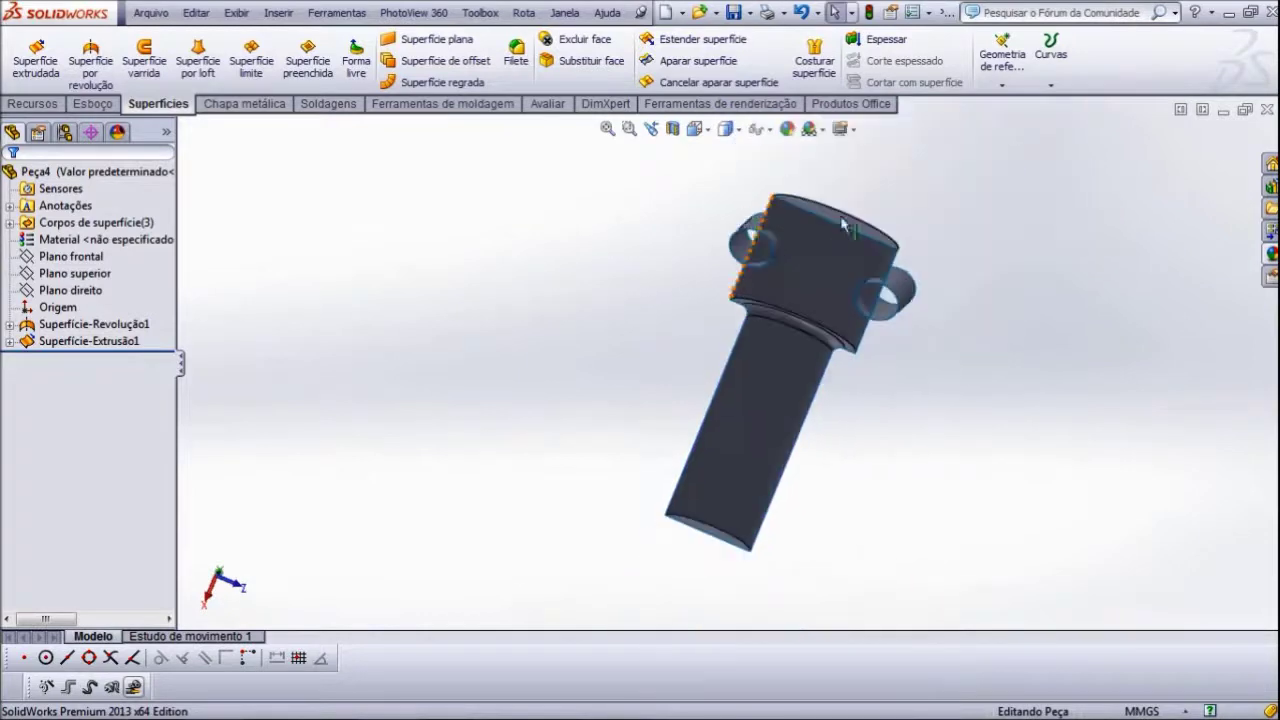
scroll(735, 330, "down", 5)
middle_click_drag(735, 330, 726, 246)
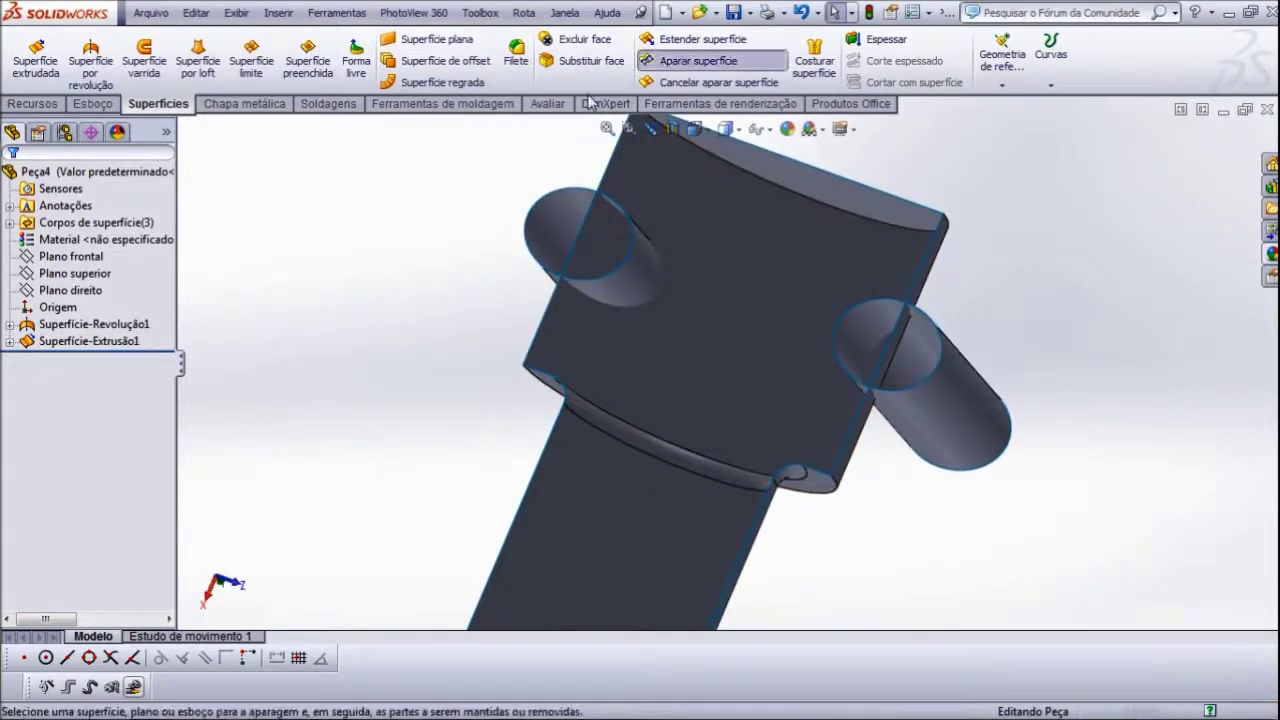
- Start a Mútua surface trim with the revolved pin body and both extruded cylinders
left_click(698, 60)
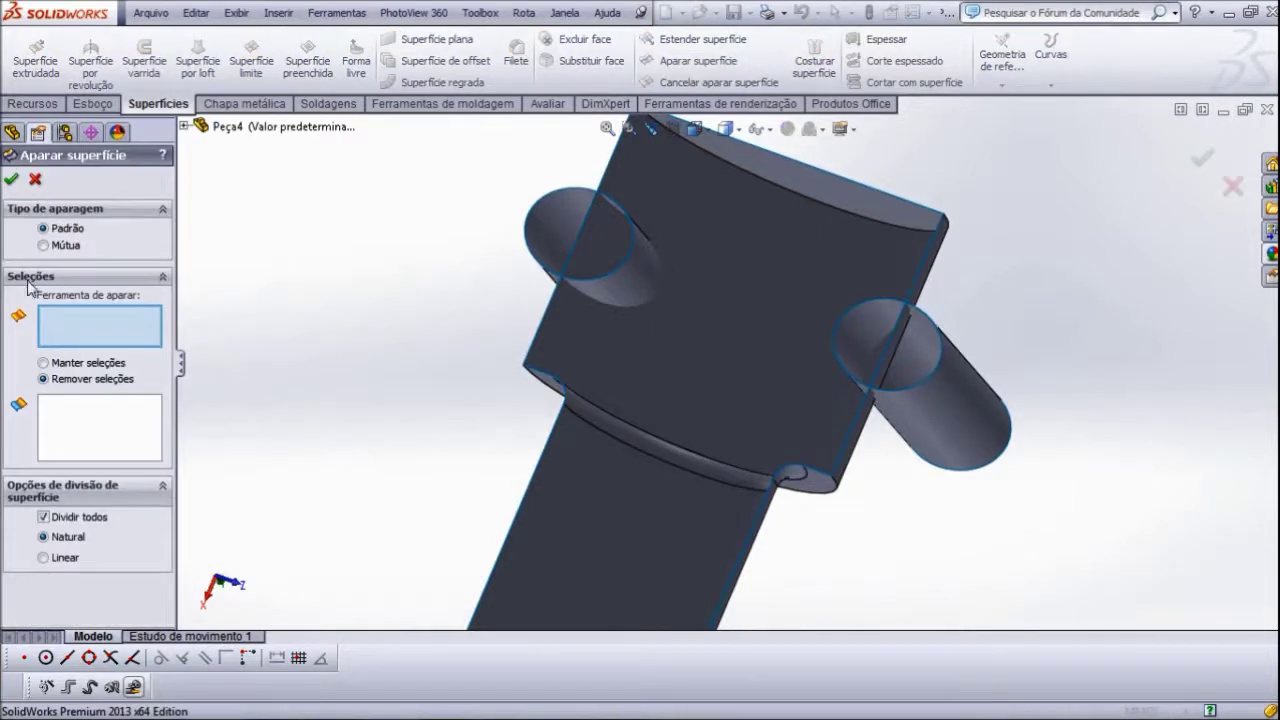
left_click(43, 246)
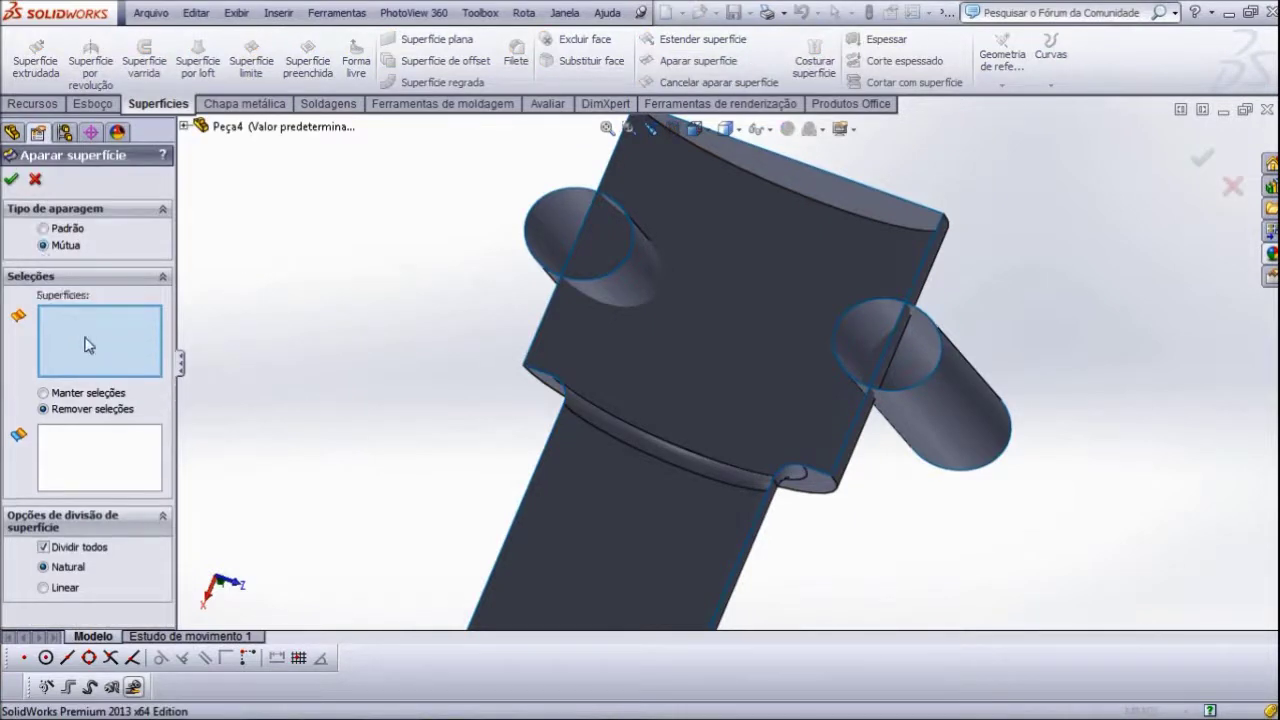
left_click(700, 232)
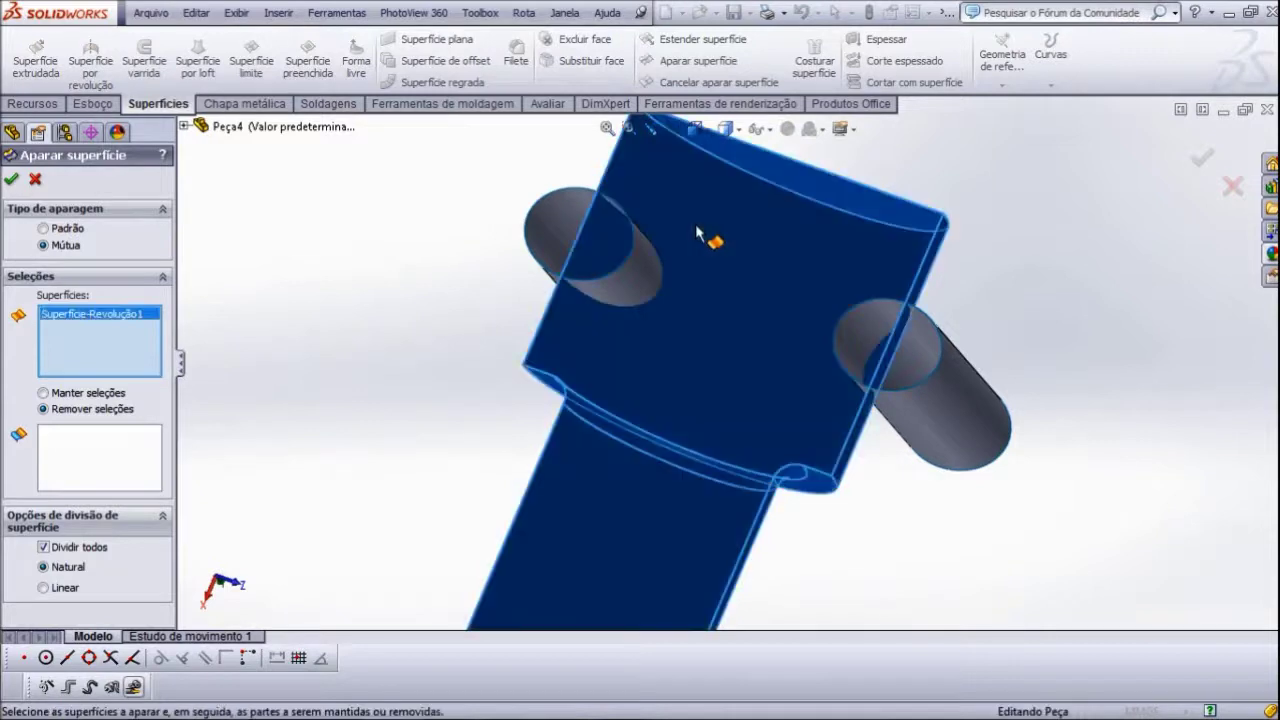
left_click(552, 228)
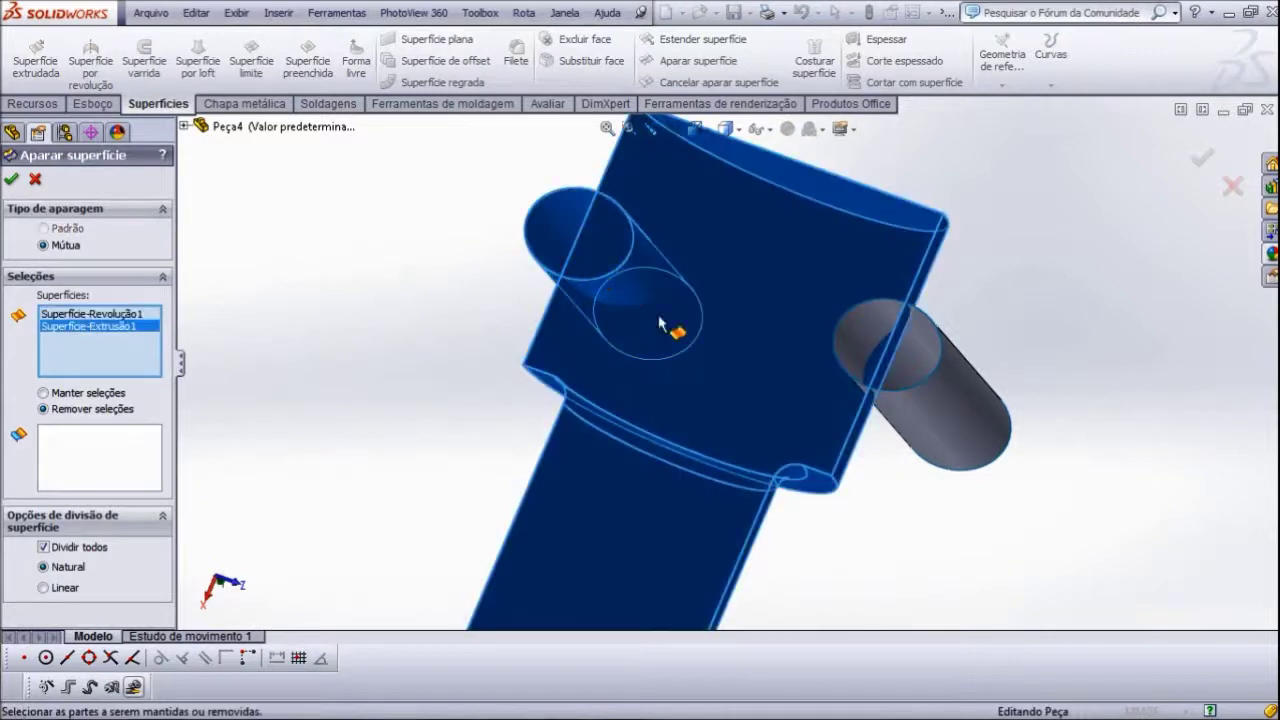
left_click(966, 422)
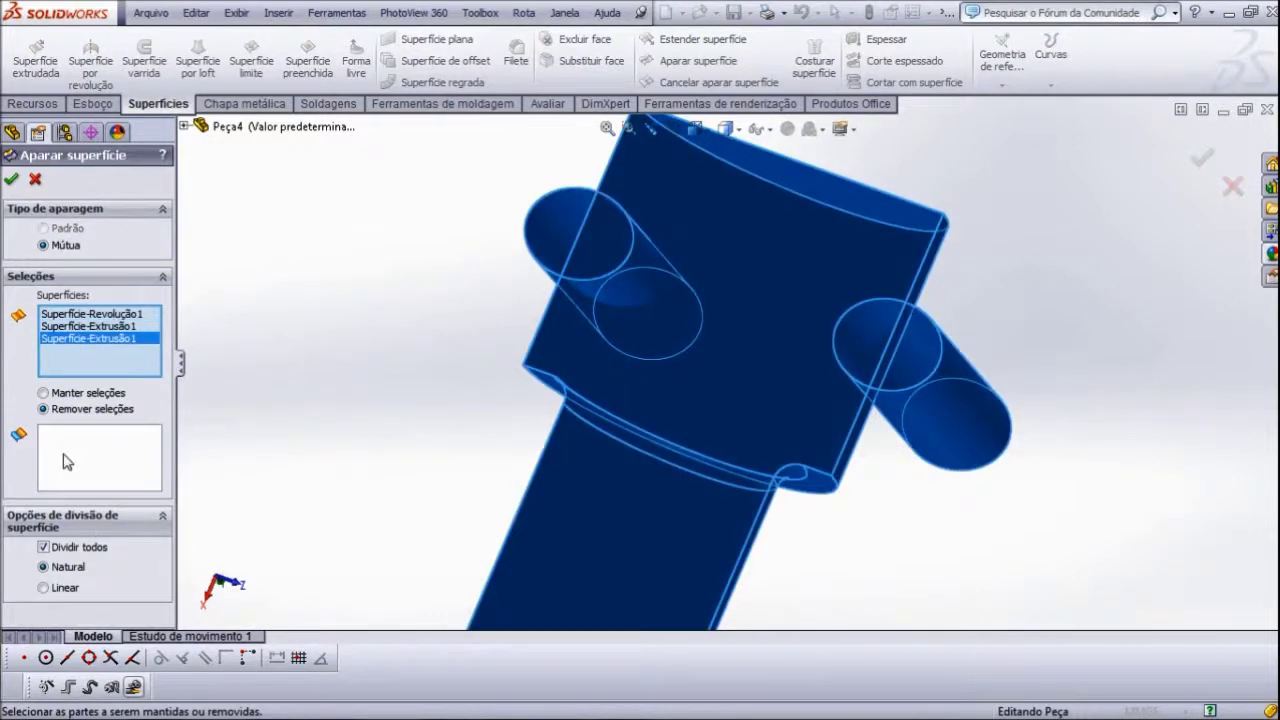
right_click(79, 368)
left_click(160, 373)
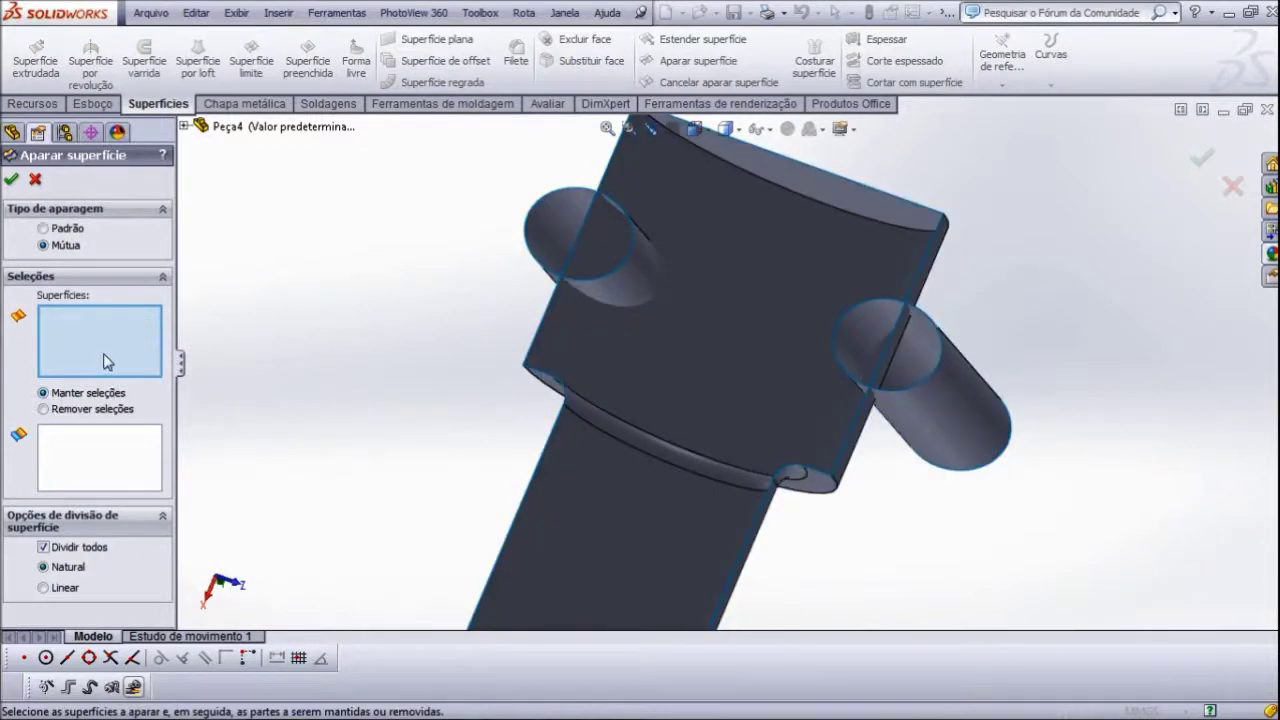
left_click(615, 362)
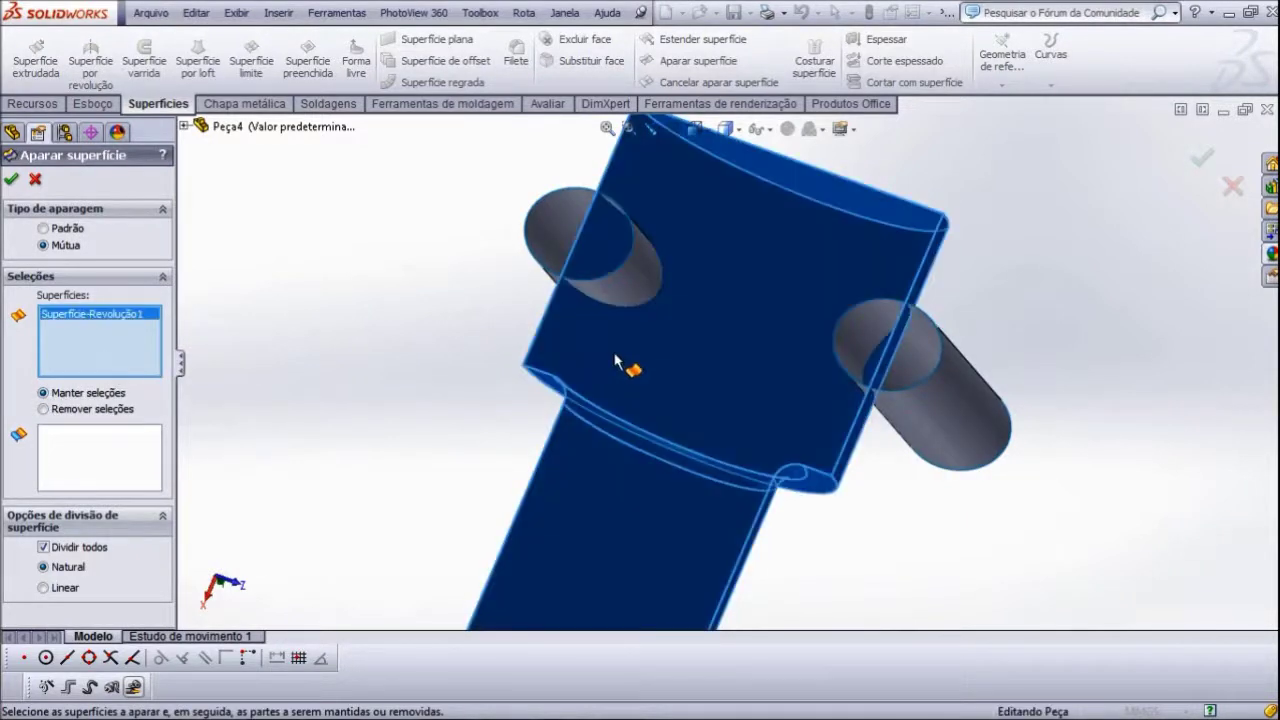
left_click(535, 240)
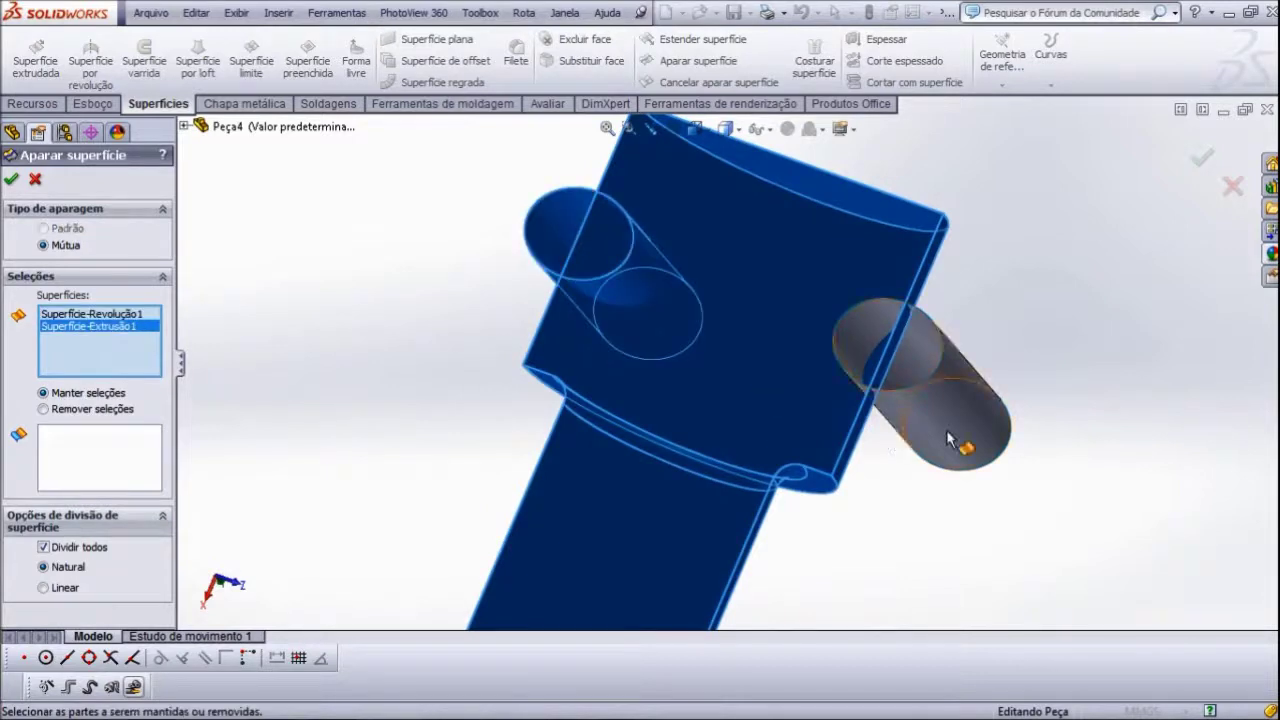
left_click(886, 446)
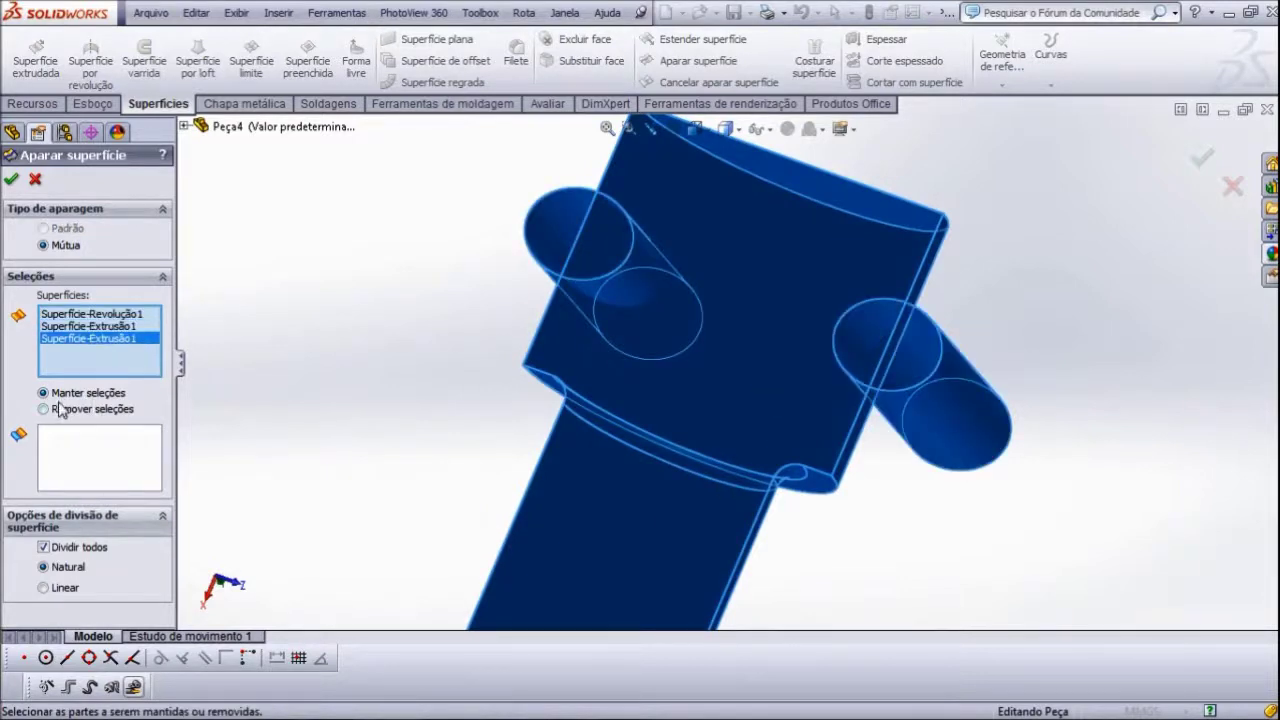
- Remove both cylinder ends and the inner head face, accepting the trim as Superfície-Aparar6
left_click(85, 468)
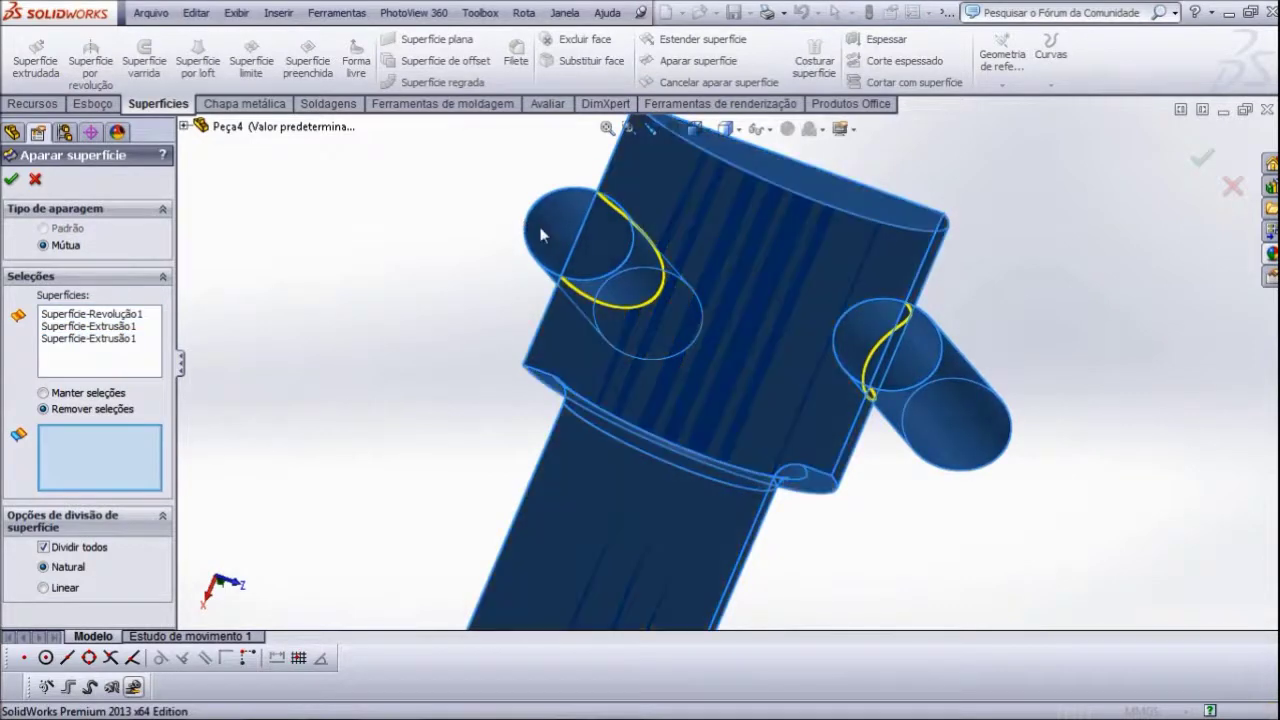
left_click(545, 230)
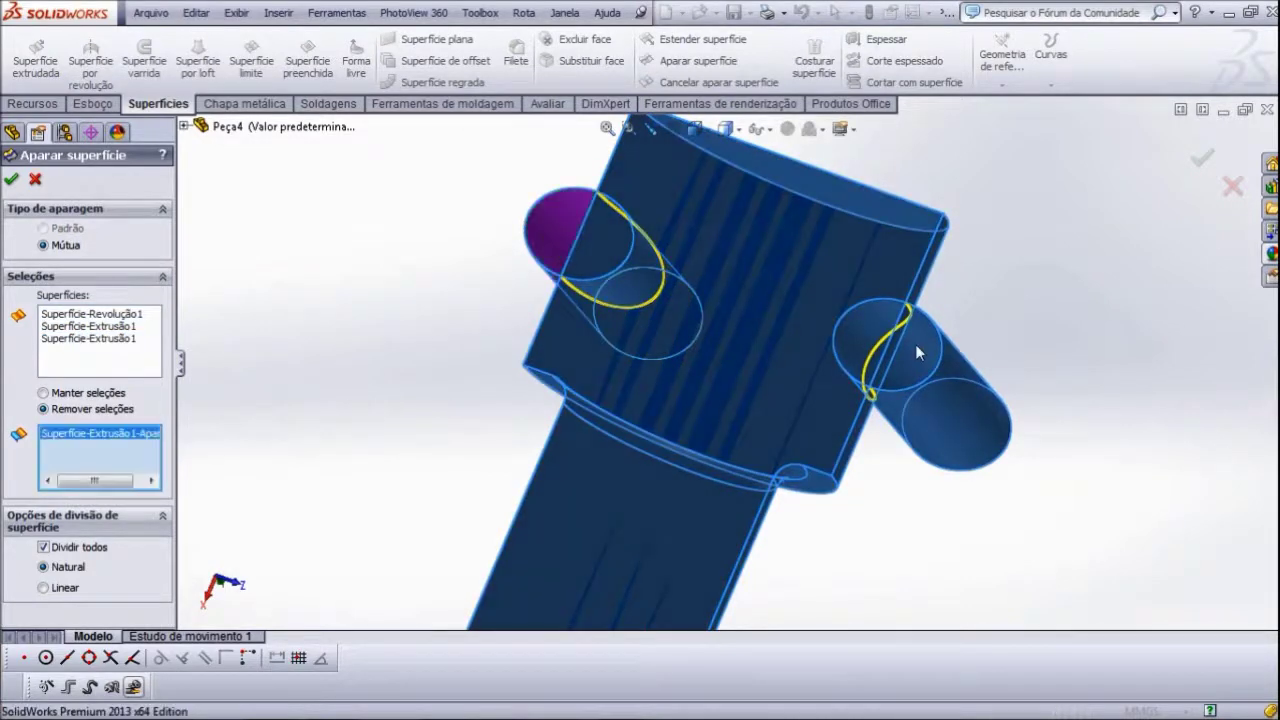
left_click(968, 400)
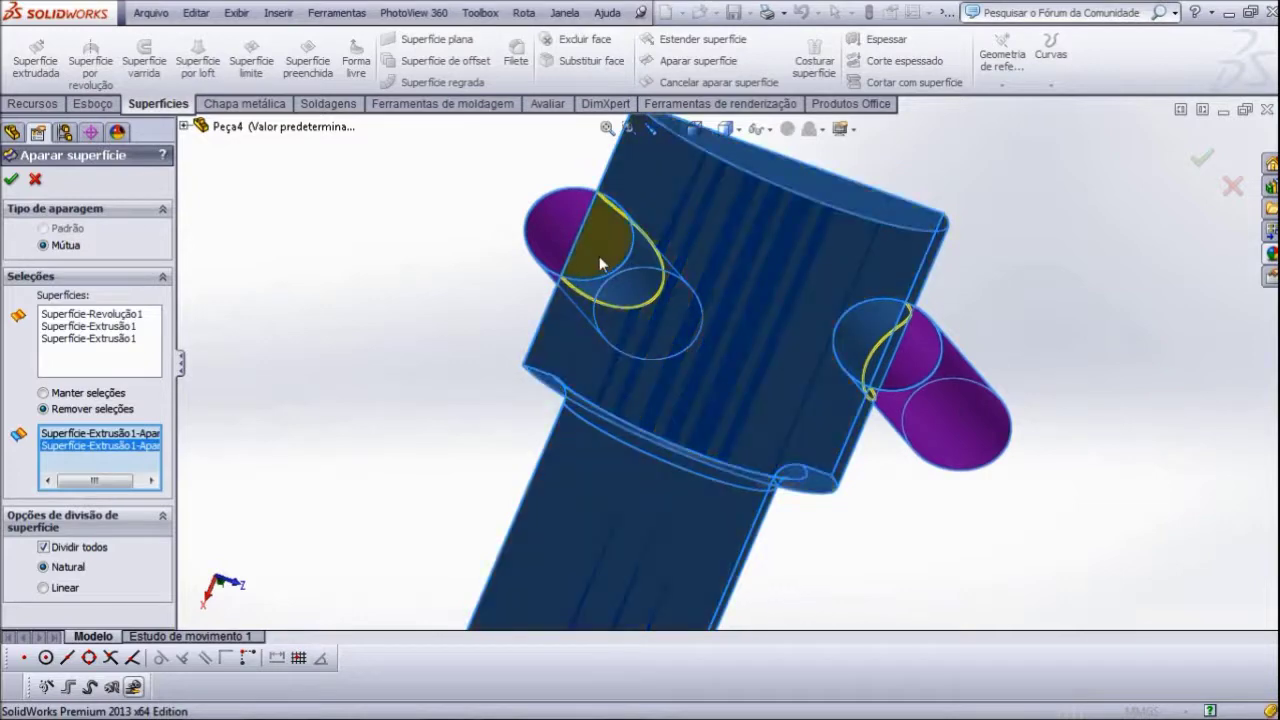
left_click(599, 256)
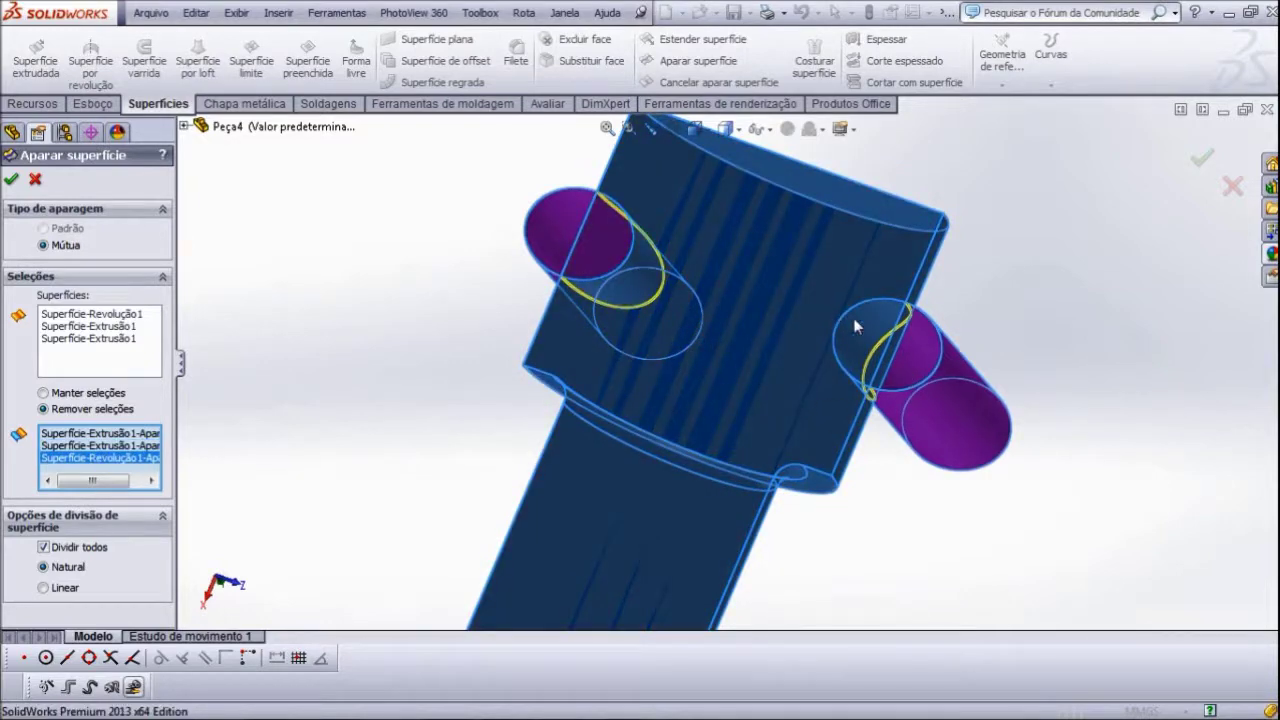
left_click(870, 333)
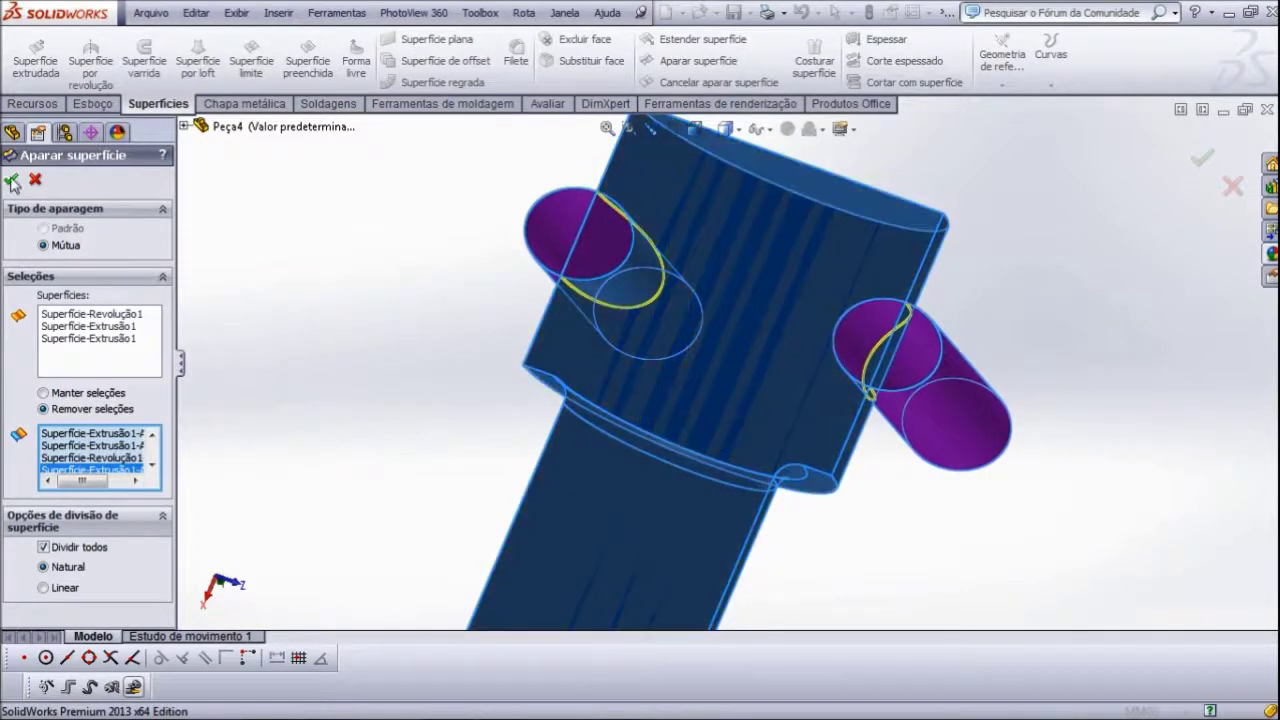
key("Return")
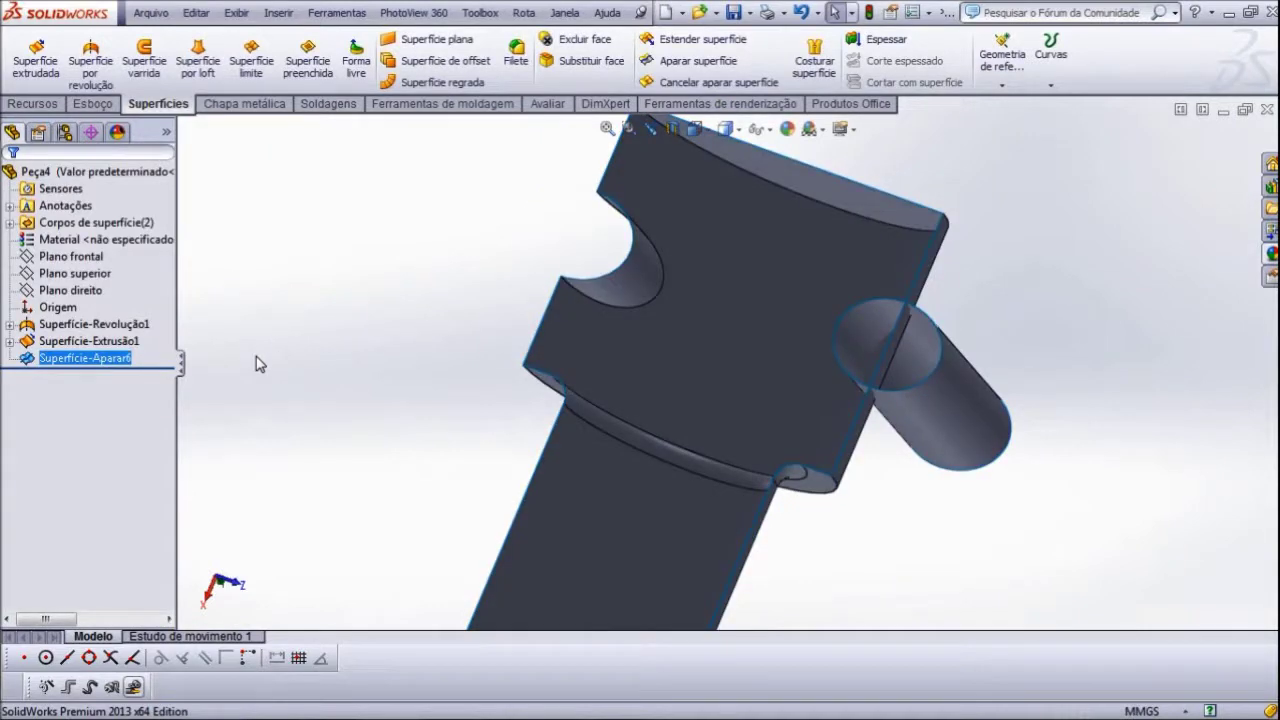
mouse_move(360, 362)
middle_mouse_down()
mouse_move(571, 616)
mouse_move(306, 603)
middle_mouse_up()
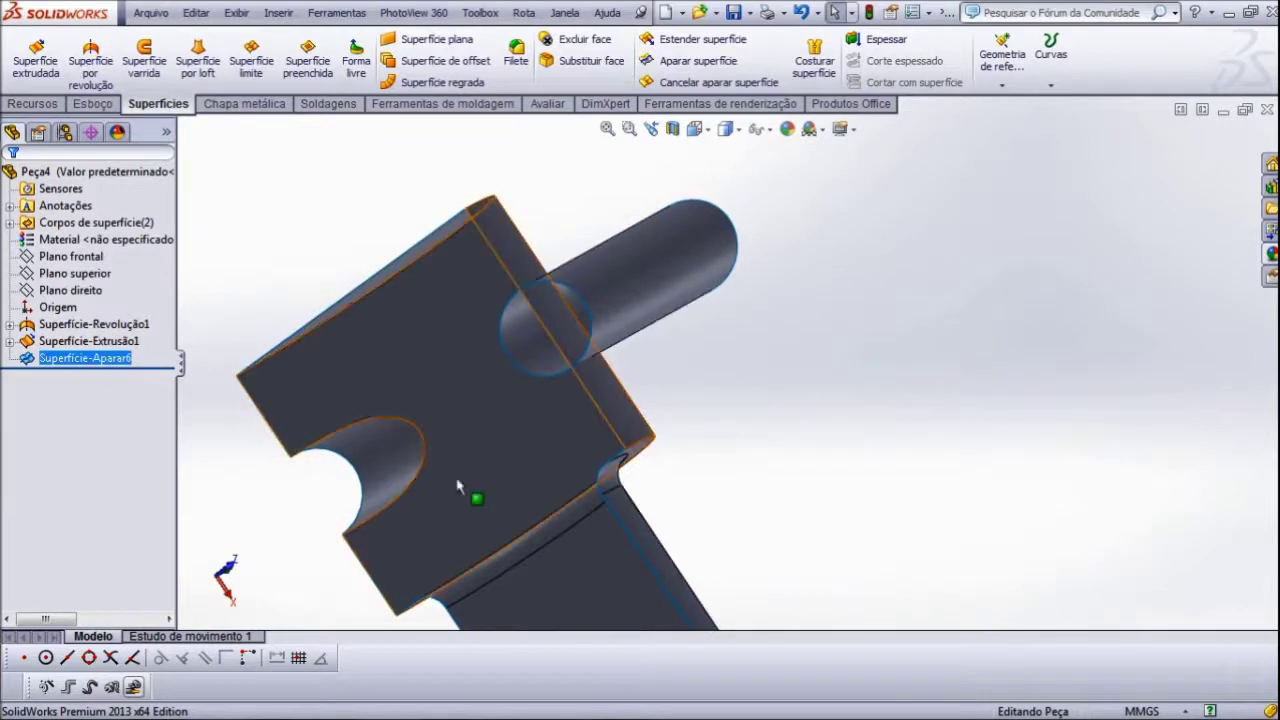
left_click(707, 64)
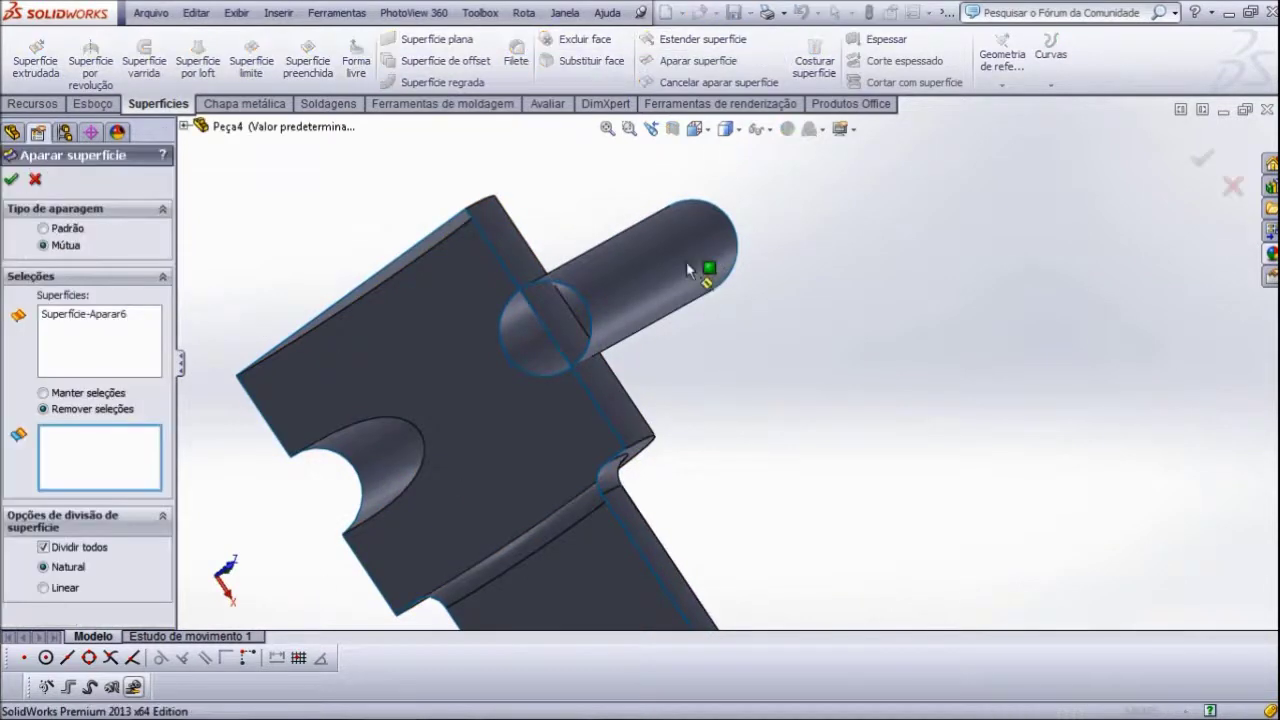
- Select Superfície-Aparar6 and Superfície-Extrusão1 as the surfaces for a mutual trim
left_click(47, 318)
right_click(86, 326)
left_click(135, 340)
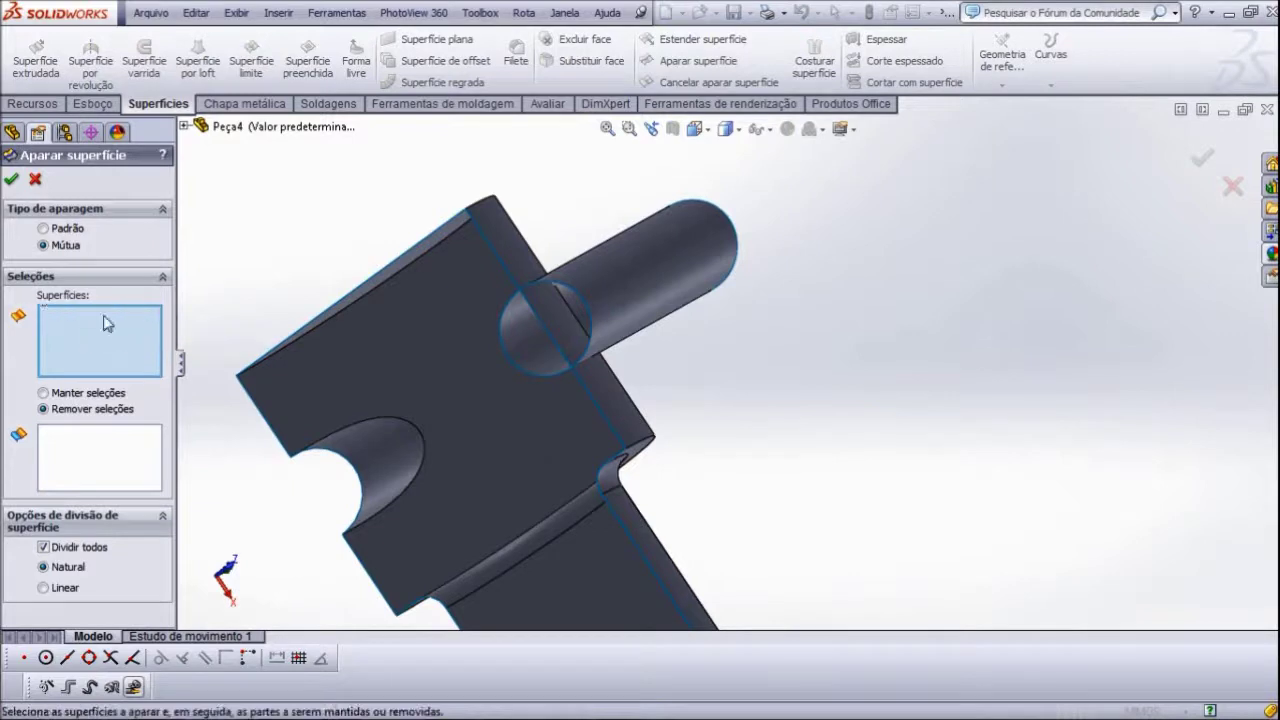
left_click(482, 334)
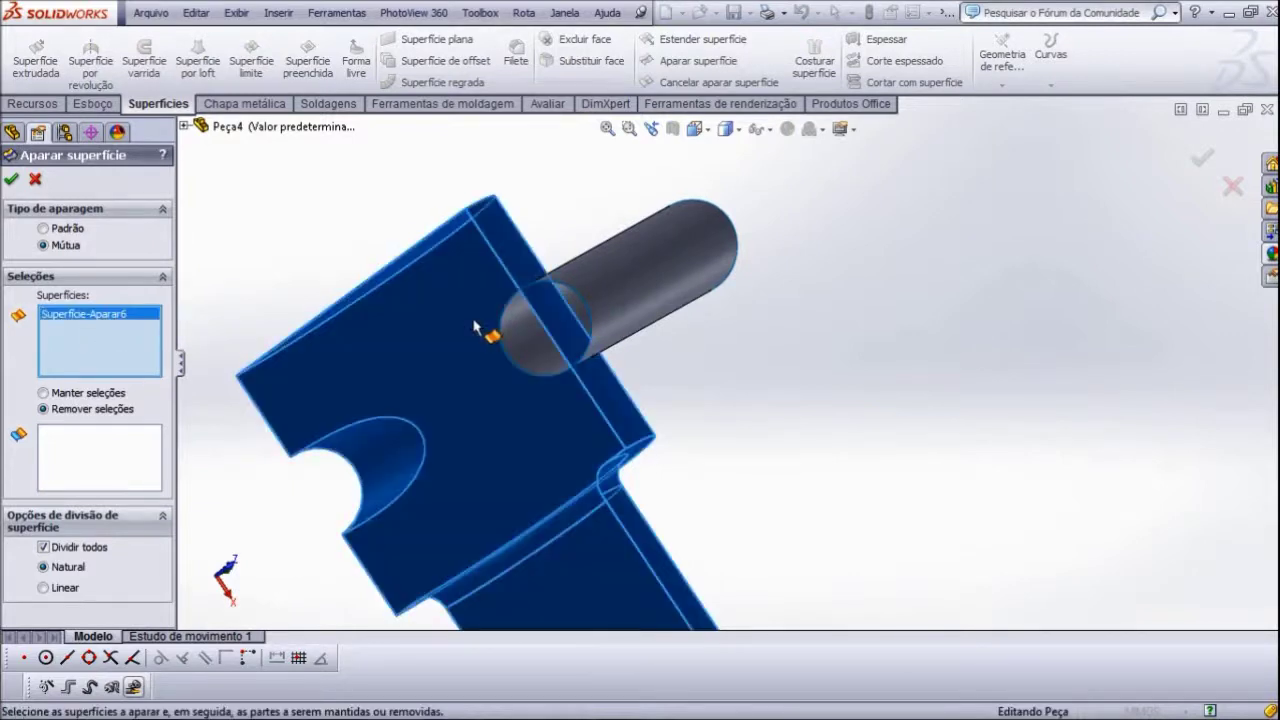
left_click(606, 296)
right_click(119, 366)
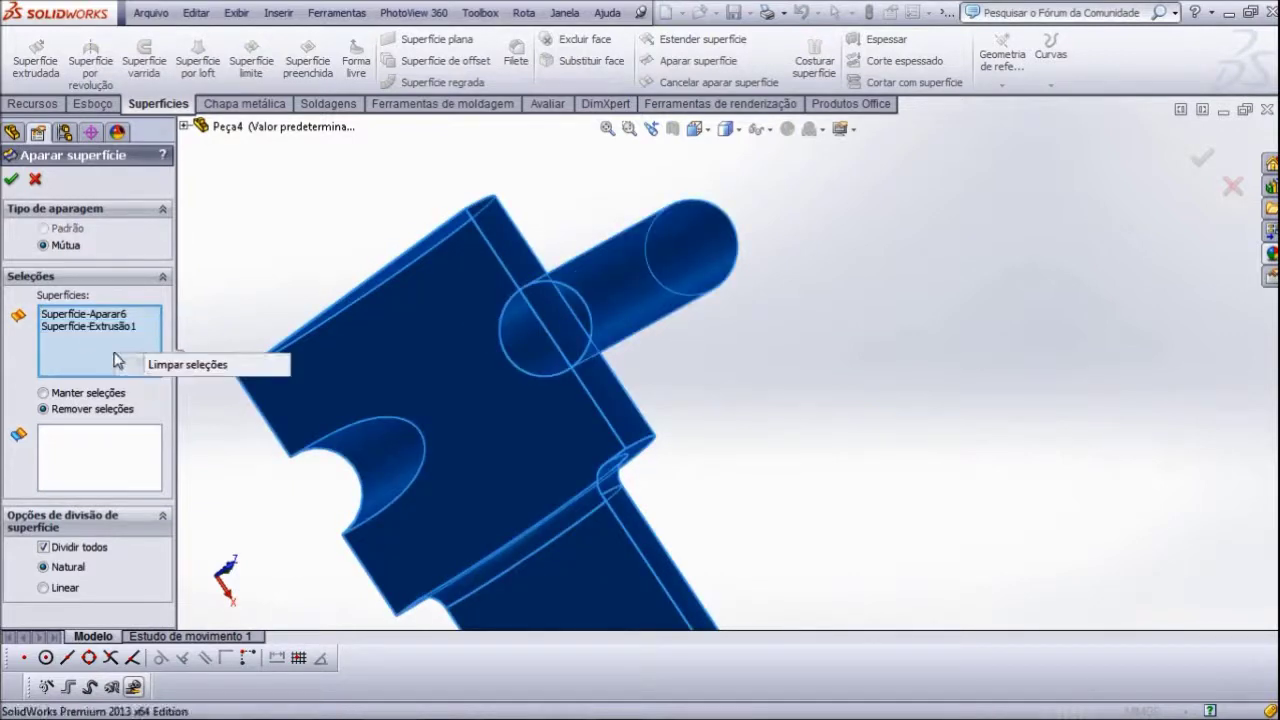
left_click(150, 367)
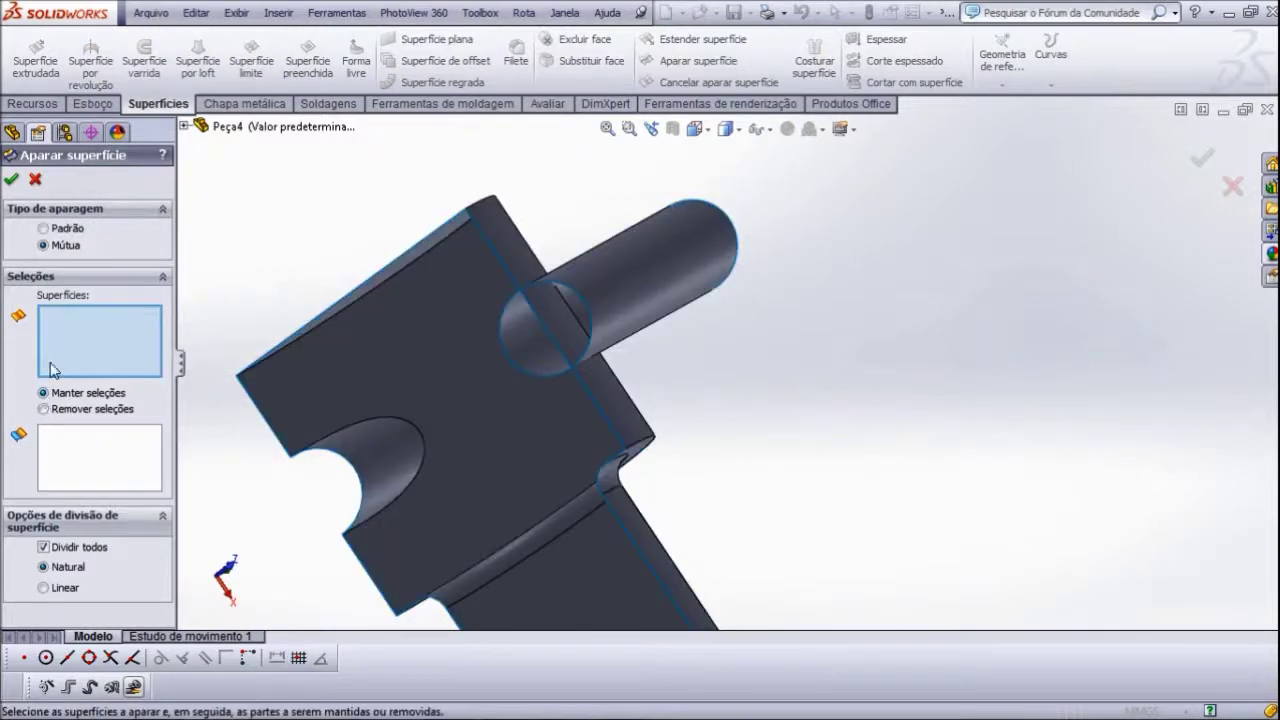
left_click(480, 384)
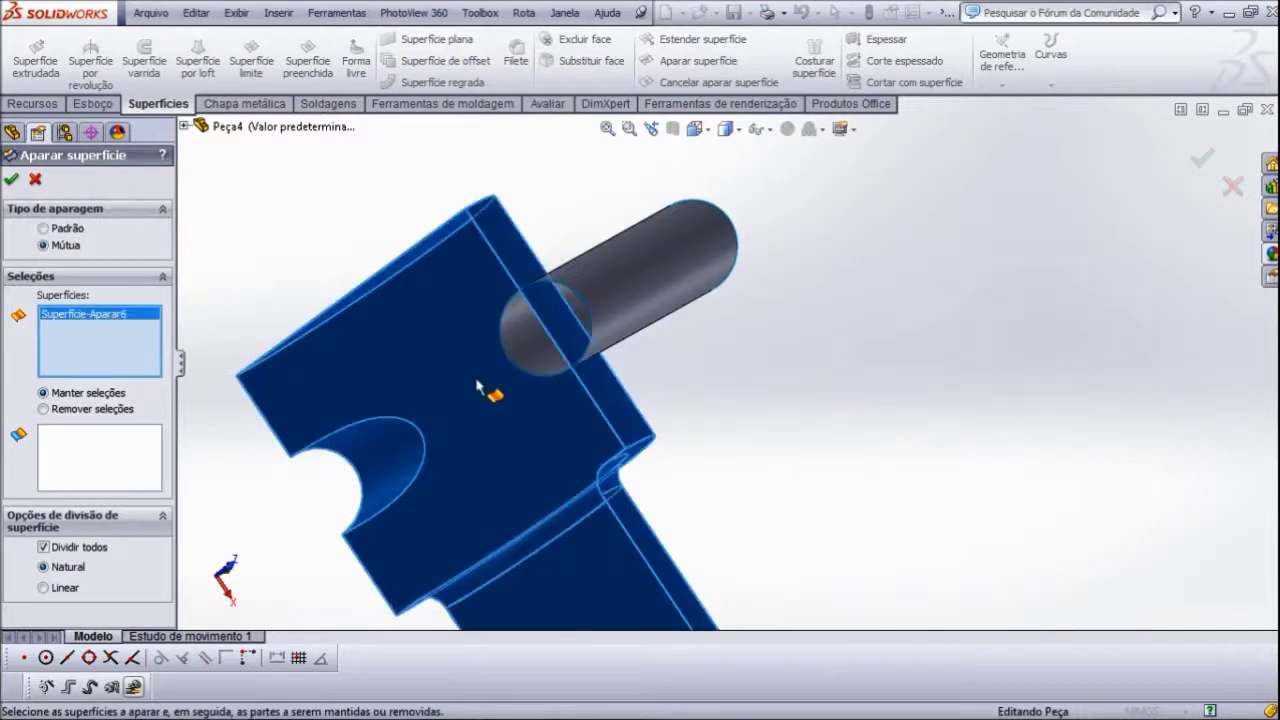
left_click(634, 305)
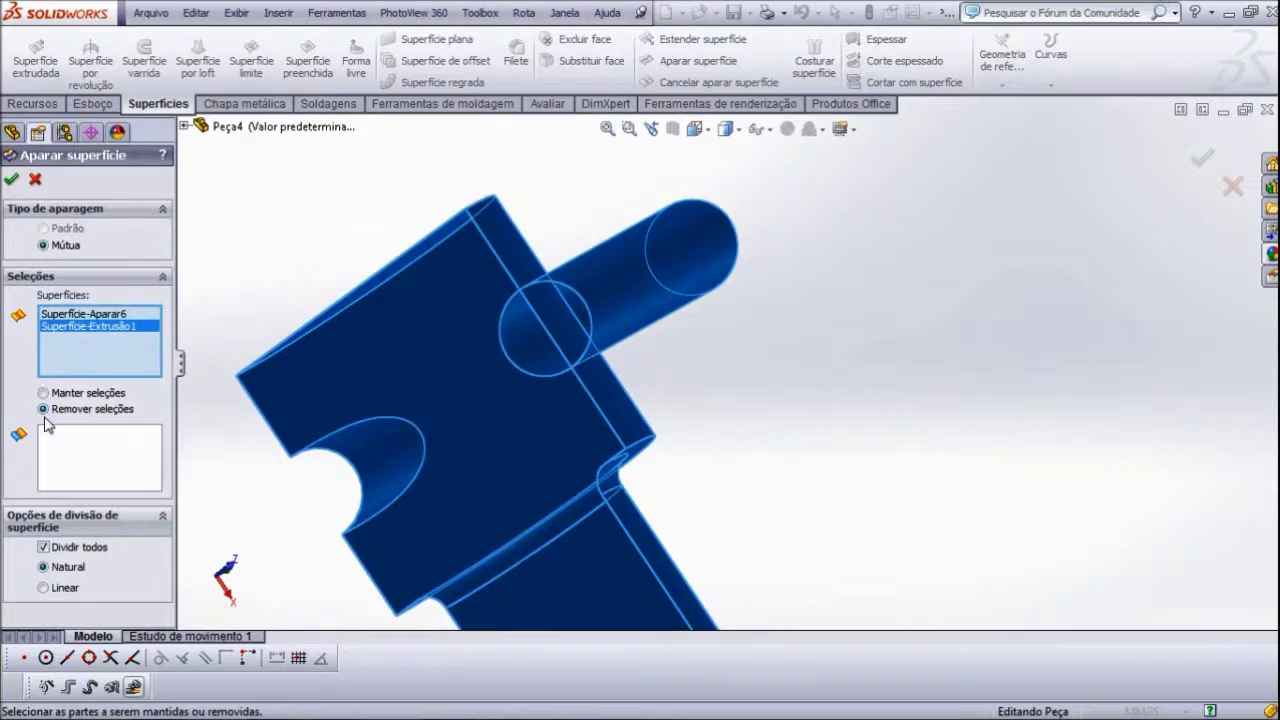
- Remove the protruding cylinder piece and inner head face, creating Superfície-Aparar7
left_click(74, 448)
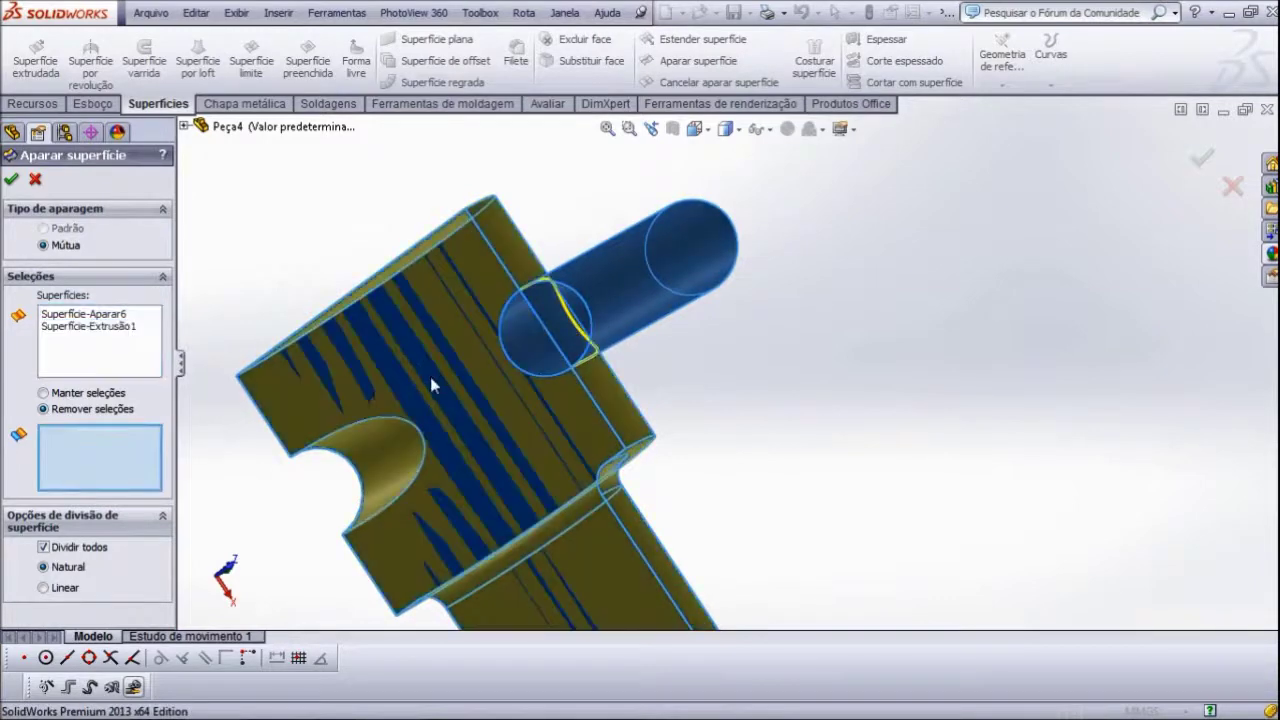
middle_click_drag(430, 377, 477, 371)
left_click(712, 290)
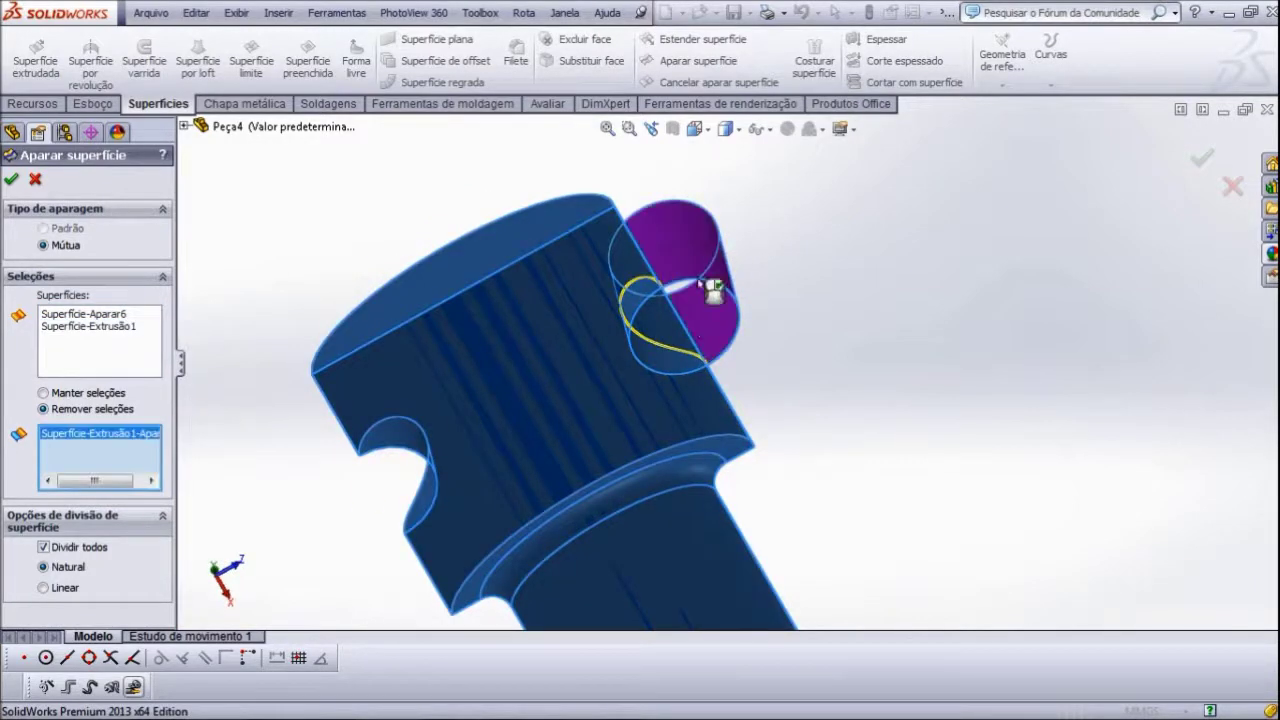
middle_click_drag(757, 374, 651, 337)
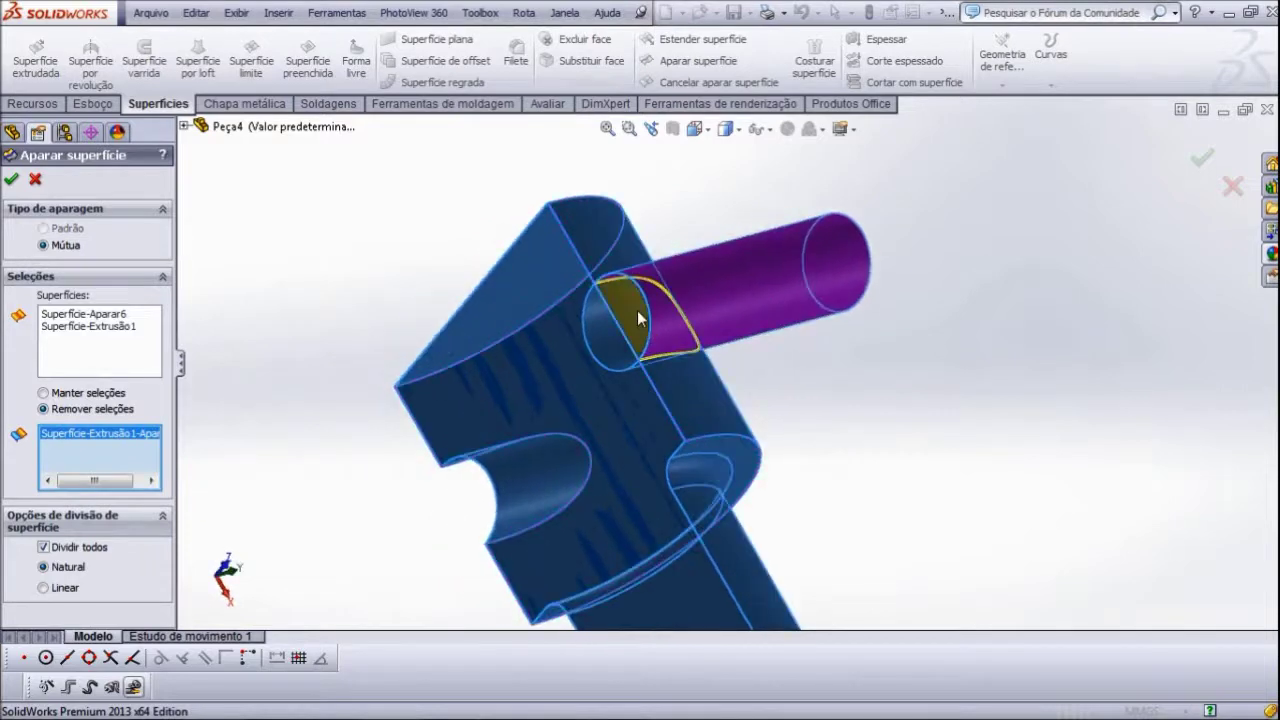
left_click(640, 318)
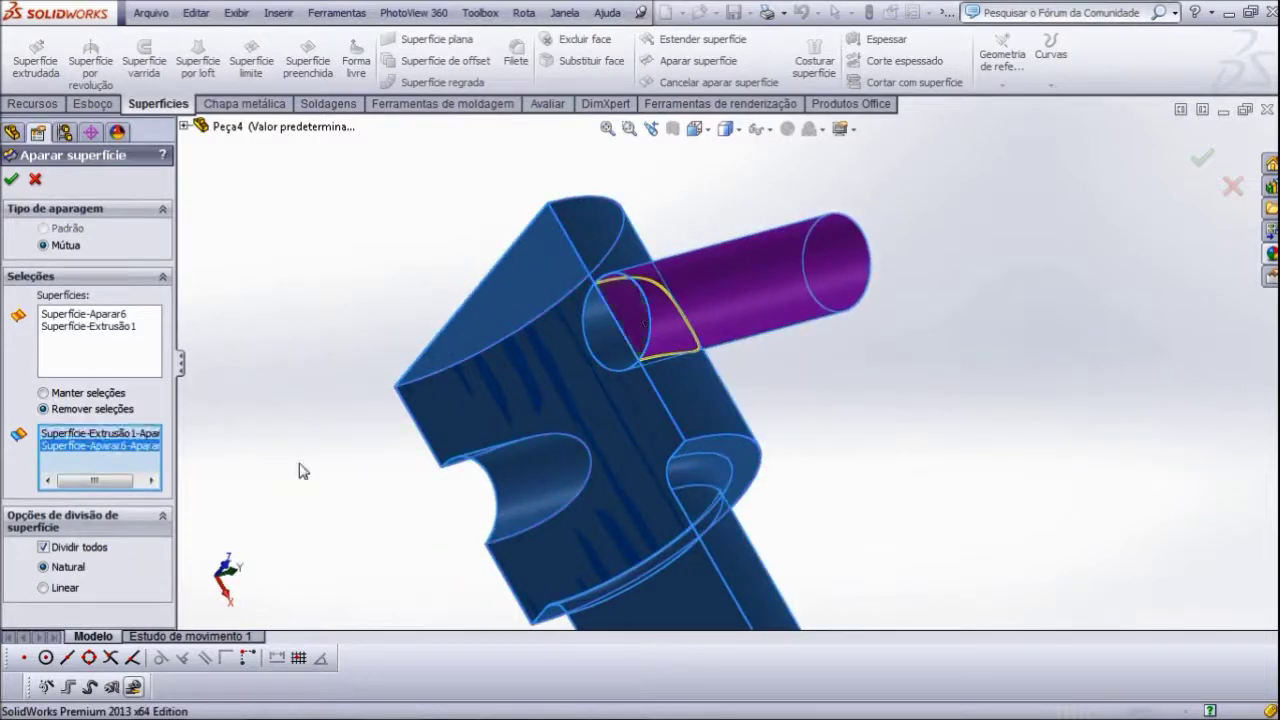
left_click(12, 180)
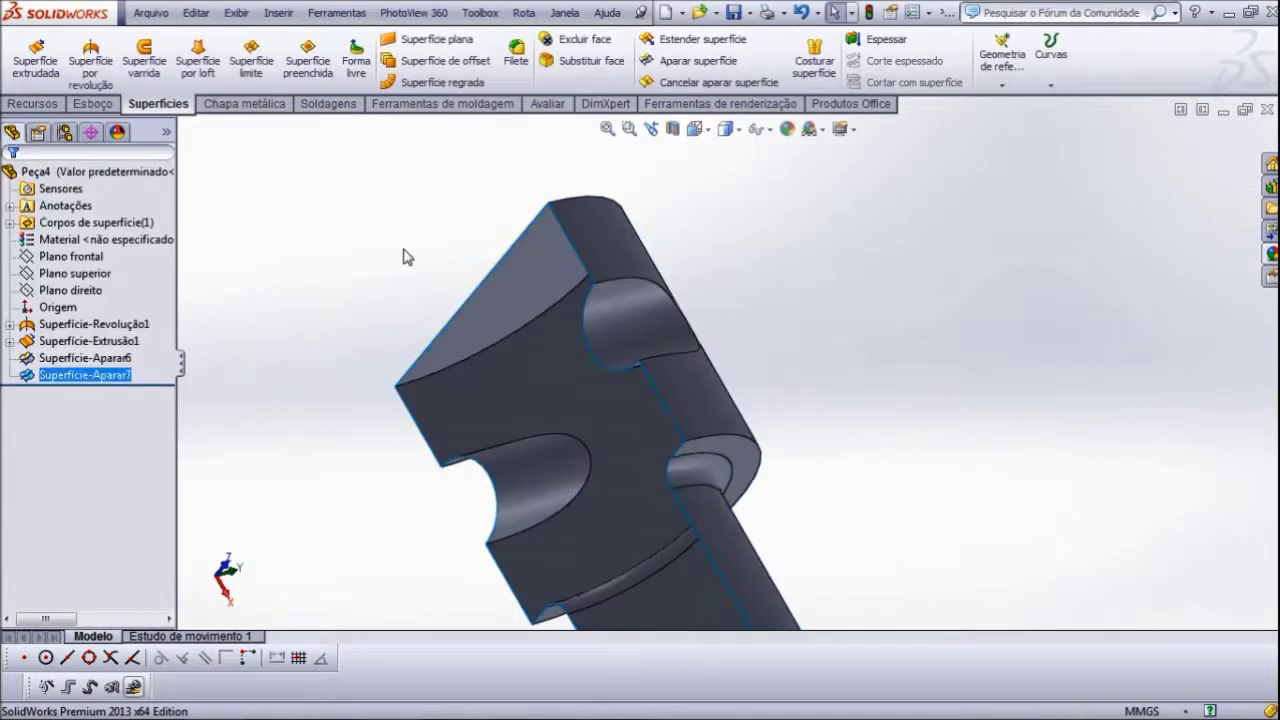
- Orbit and zoom around the pin to inspect the notched head and shaft
middle_click_drag(403, 257, 292, 609)
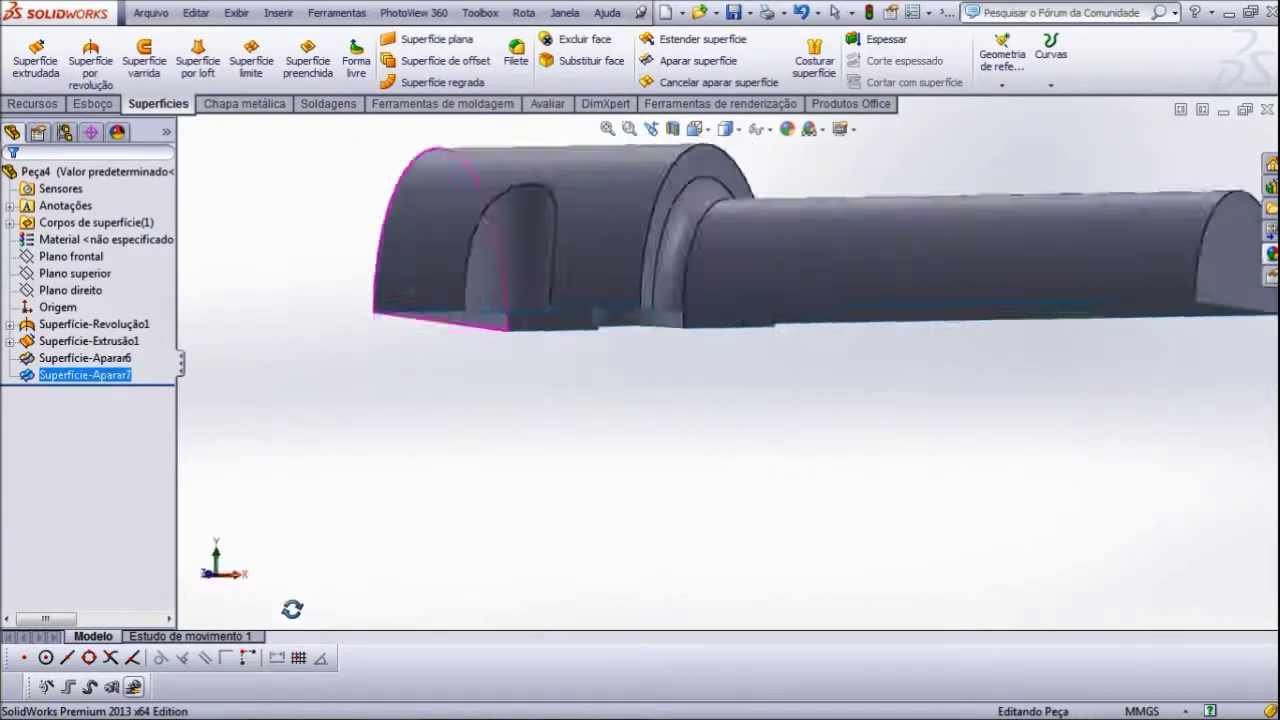
middle_click_drag(292, 609, 472, 580)
mouse_move(388, 443)
middle_mouse_down()
mouse_move(414, 491)
mouse_move(366, 506)
middle_mouse_up()
scroll(740, 347, "down", 2)
scroll(740, 347, "up", 2)
middle_click_drag(716, 262, 700, 278)
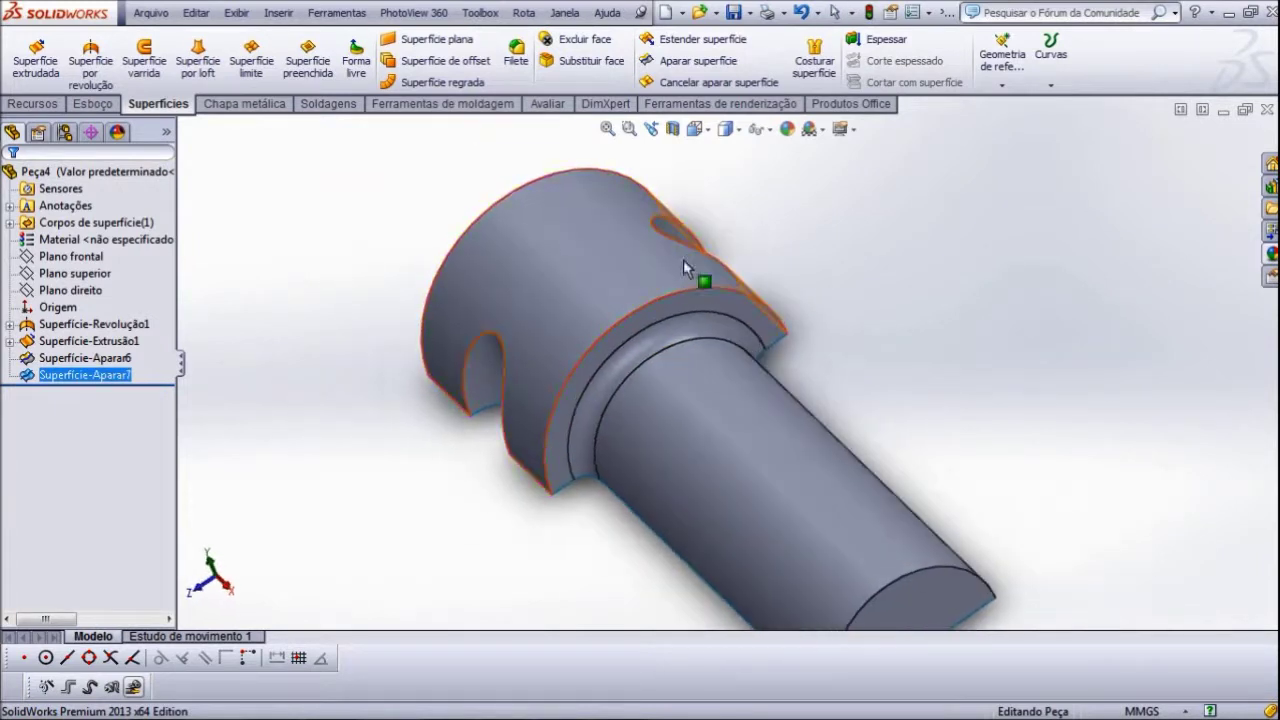
left_click(512, 60)
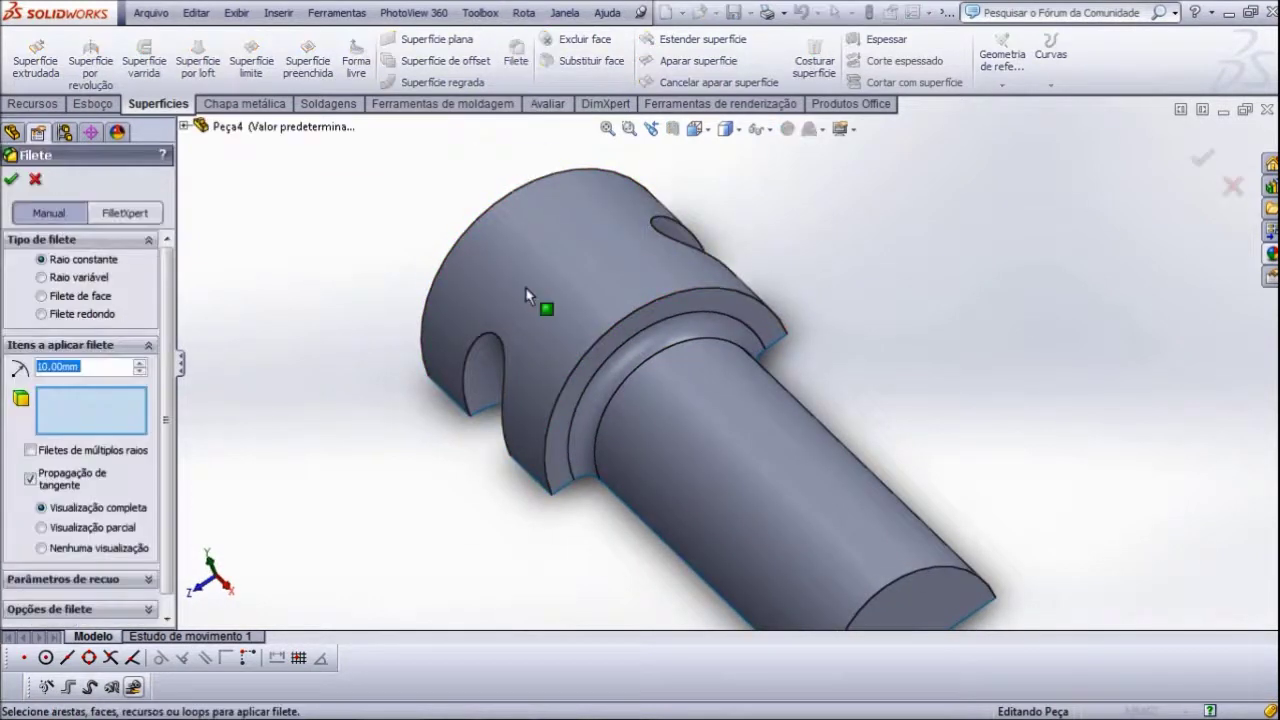
left_click(506, 360)
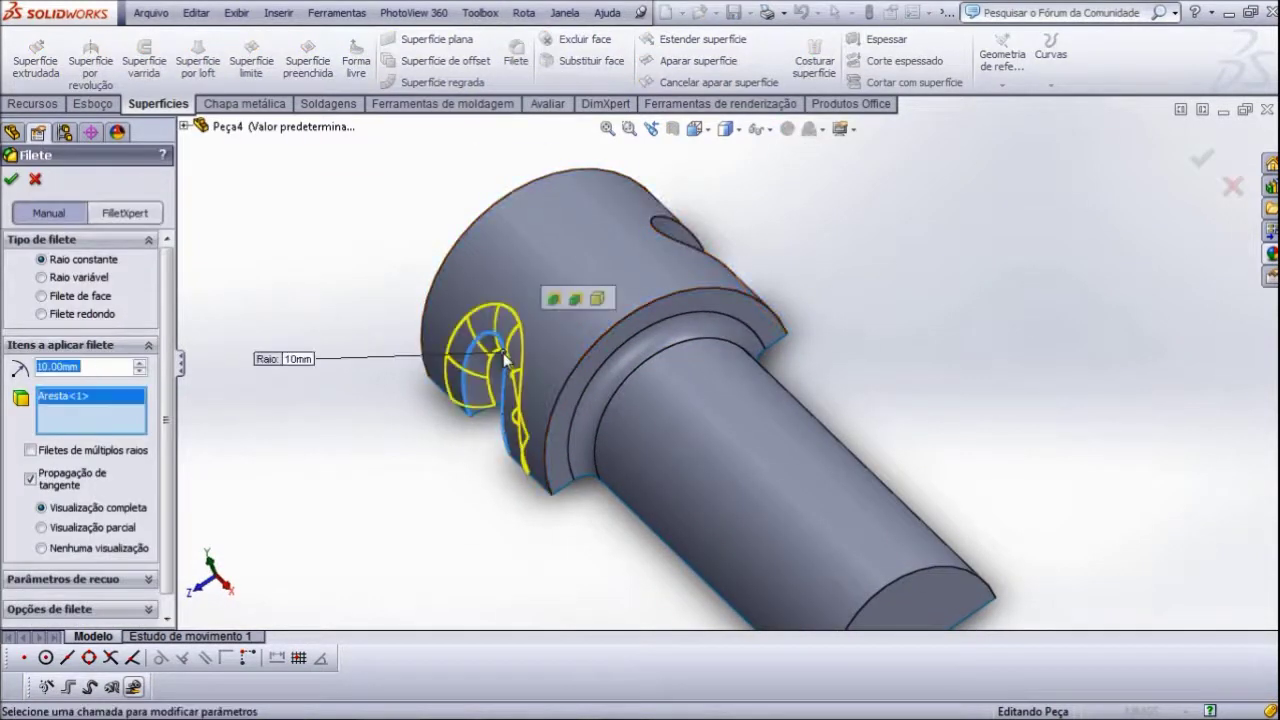
left_click(657, 230)
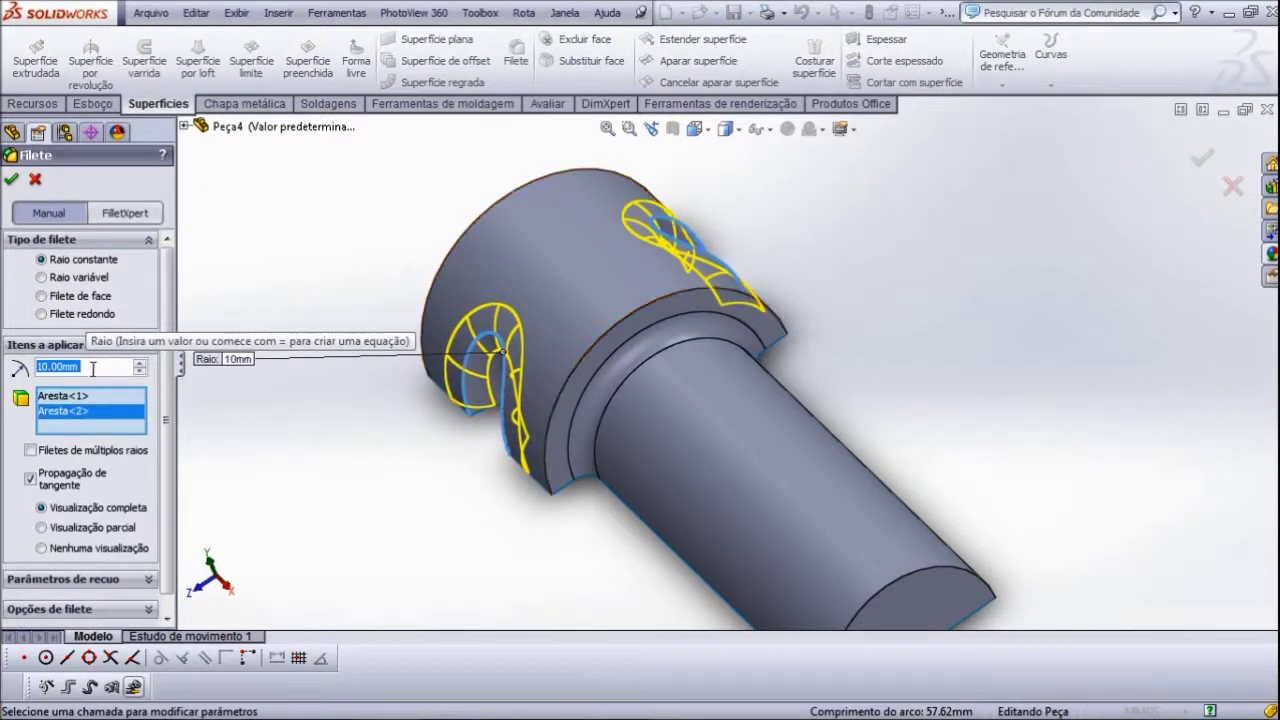
type("5")
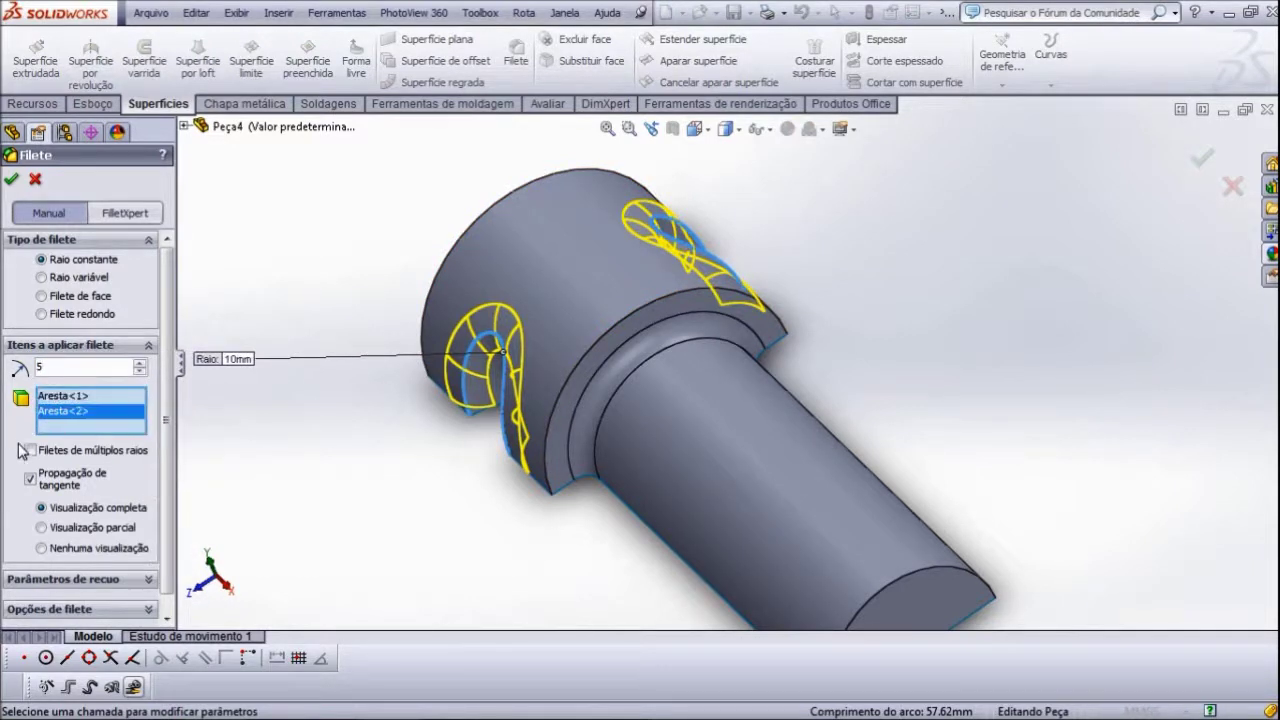
left_click(41, 277)
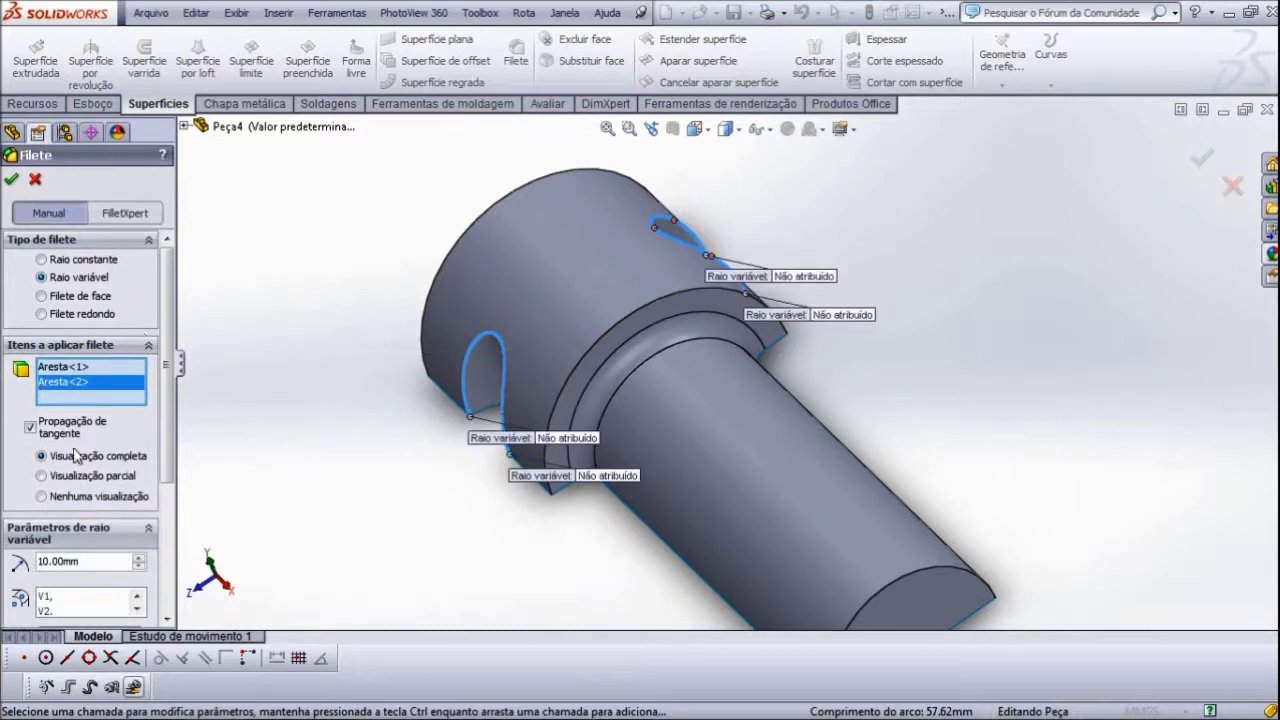
left_click(92, 367)
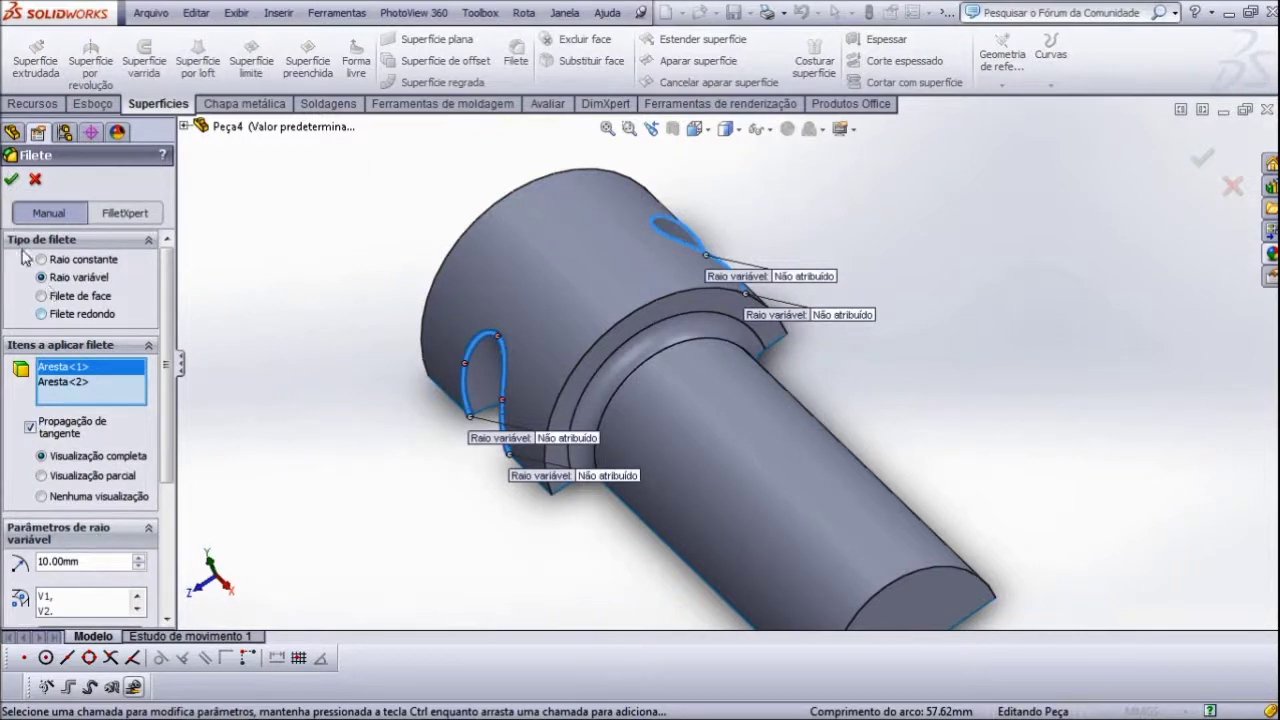
left_click(11, 180)
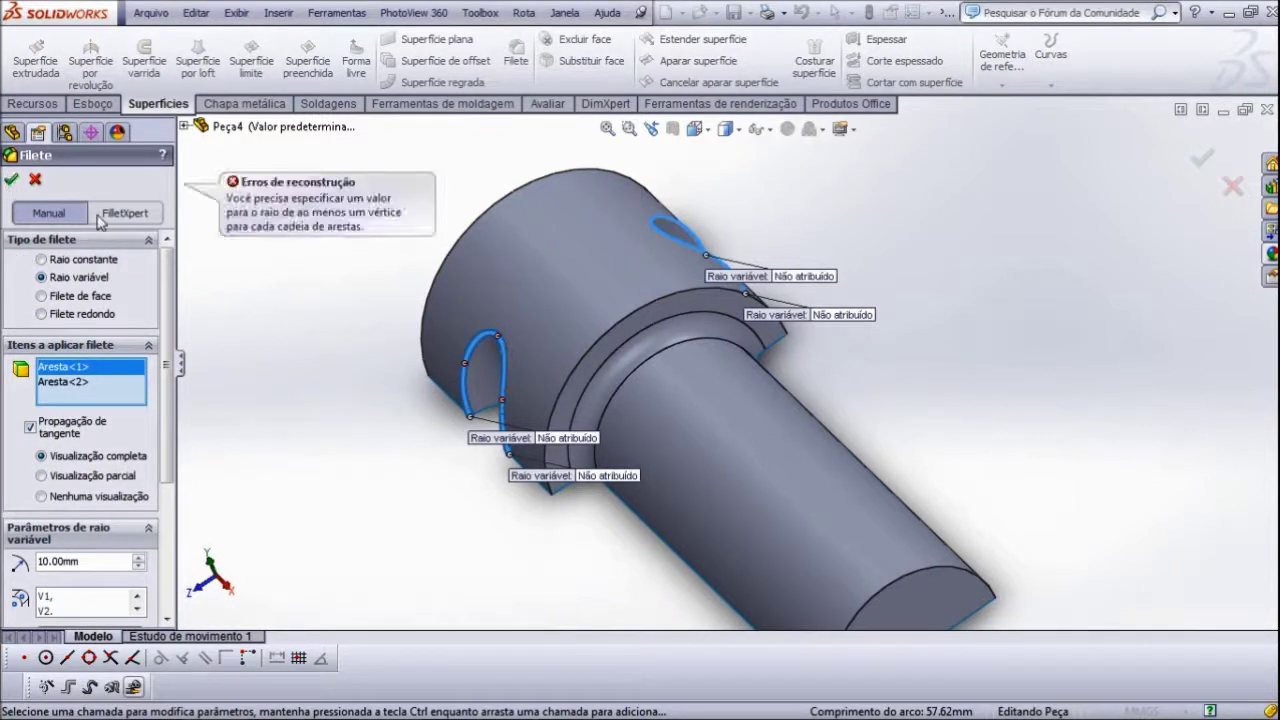
left_click(34, 180)
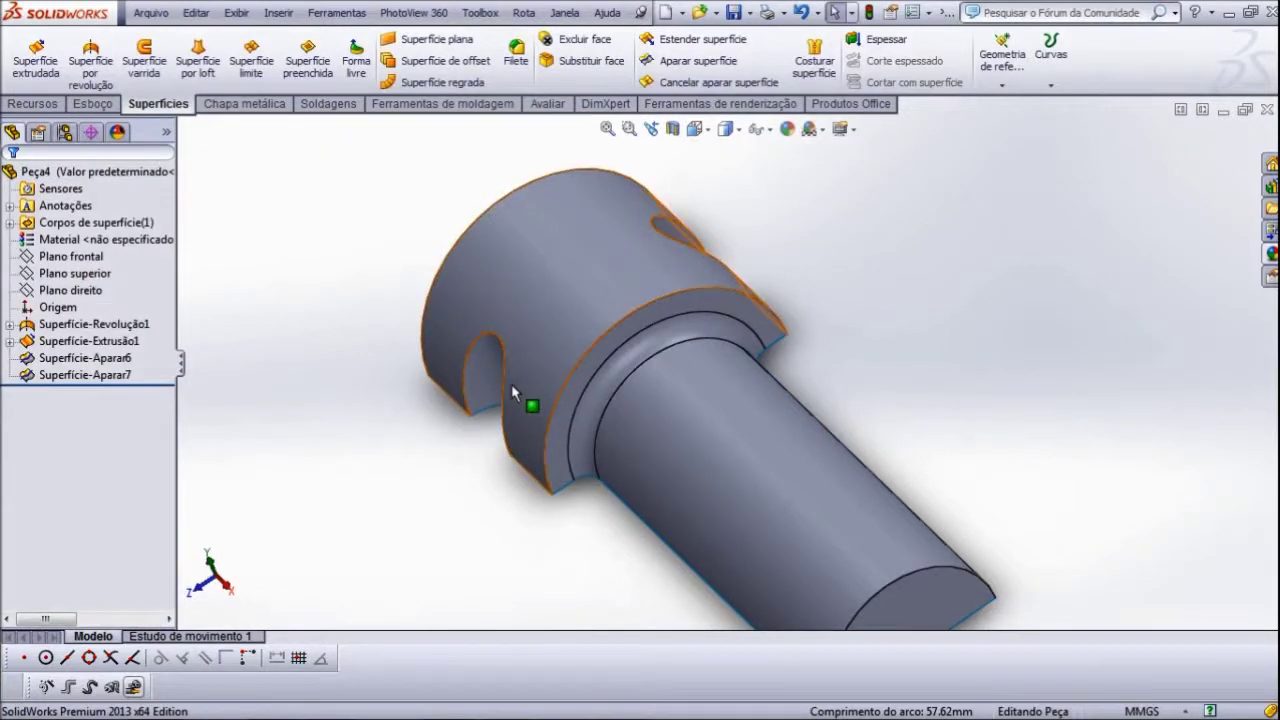
- Round the lower and upper slot edges with a 5 mm constant-radius fillet, Filete1
scroll(511, 383, "down", 2)
left_click(516, 50)
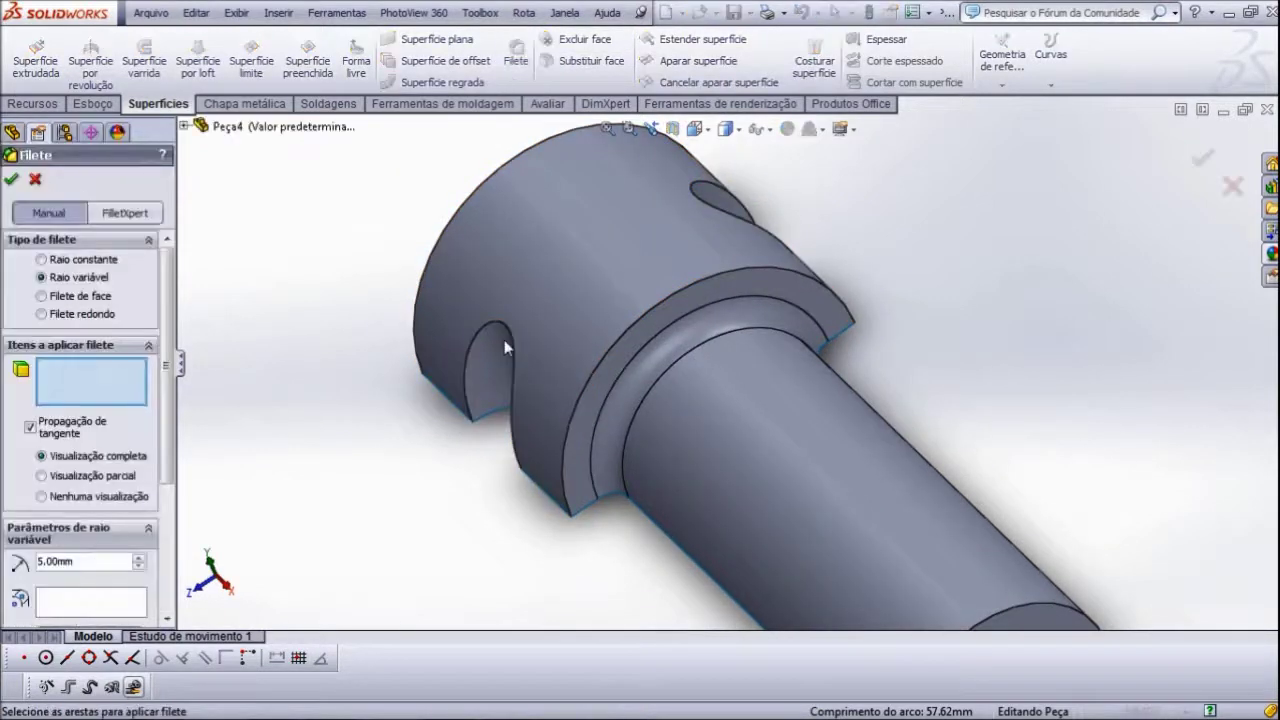
left_click(511, 342)
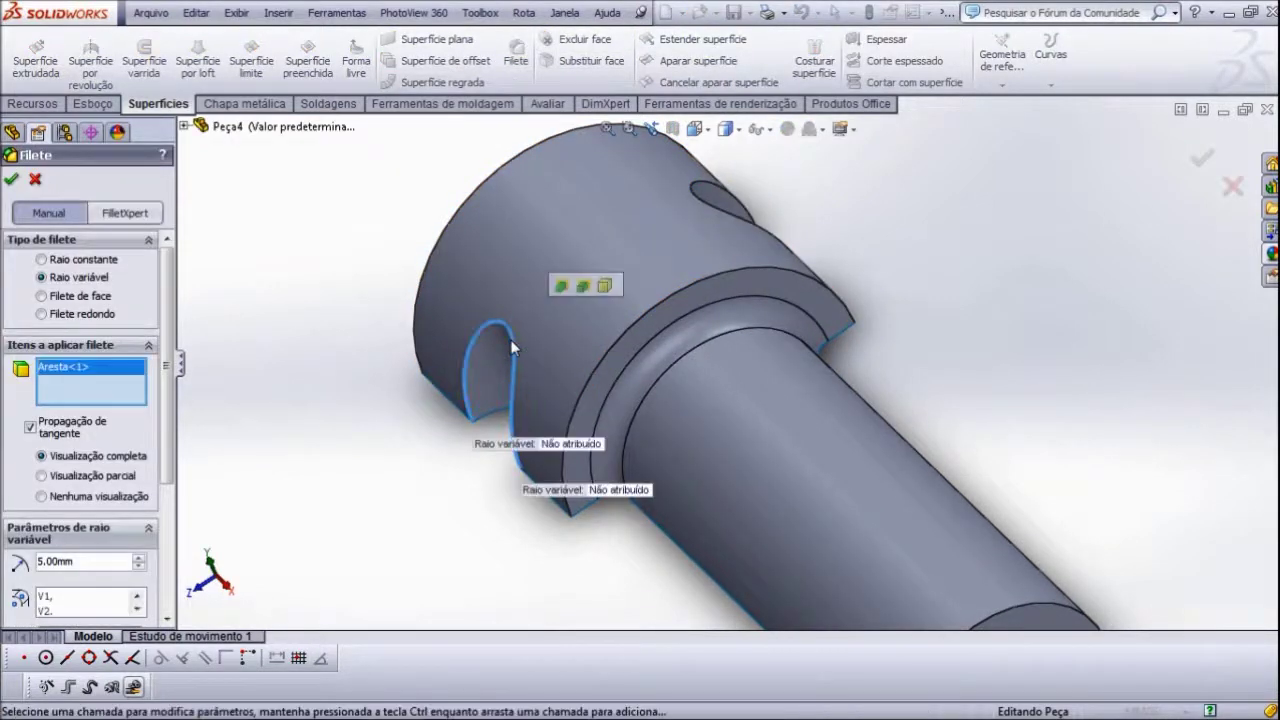
right_click(109, 371)
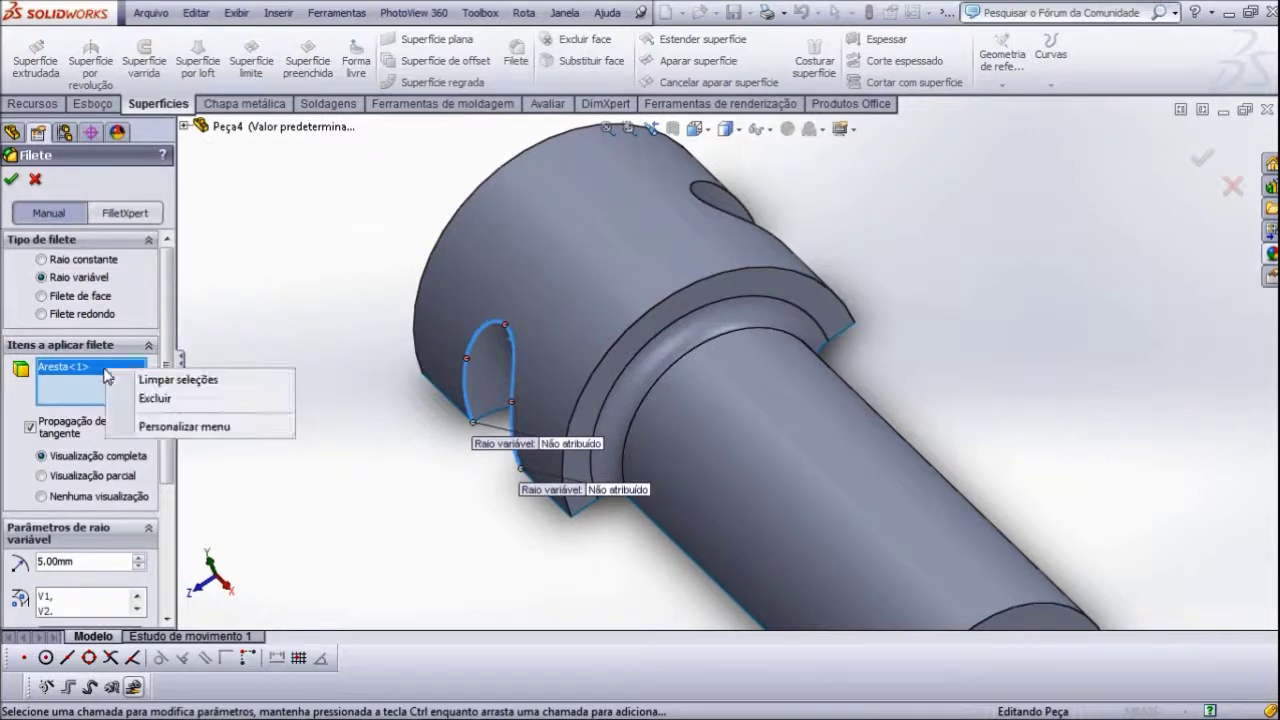
left_click(41, 259)
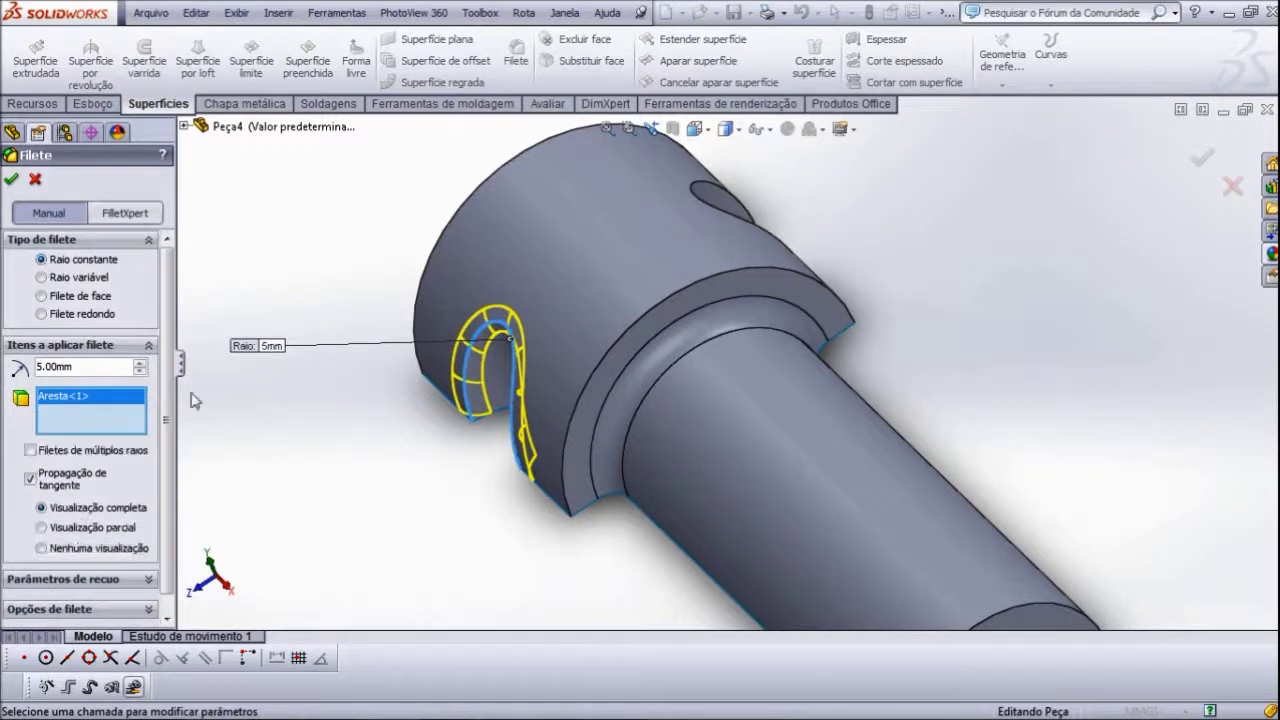
left_click(722, 213)
left_click(725, 213)
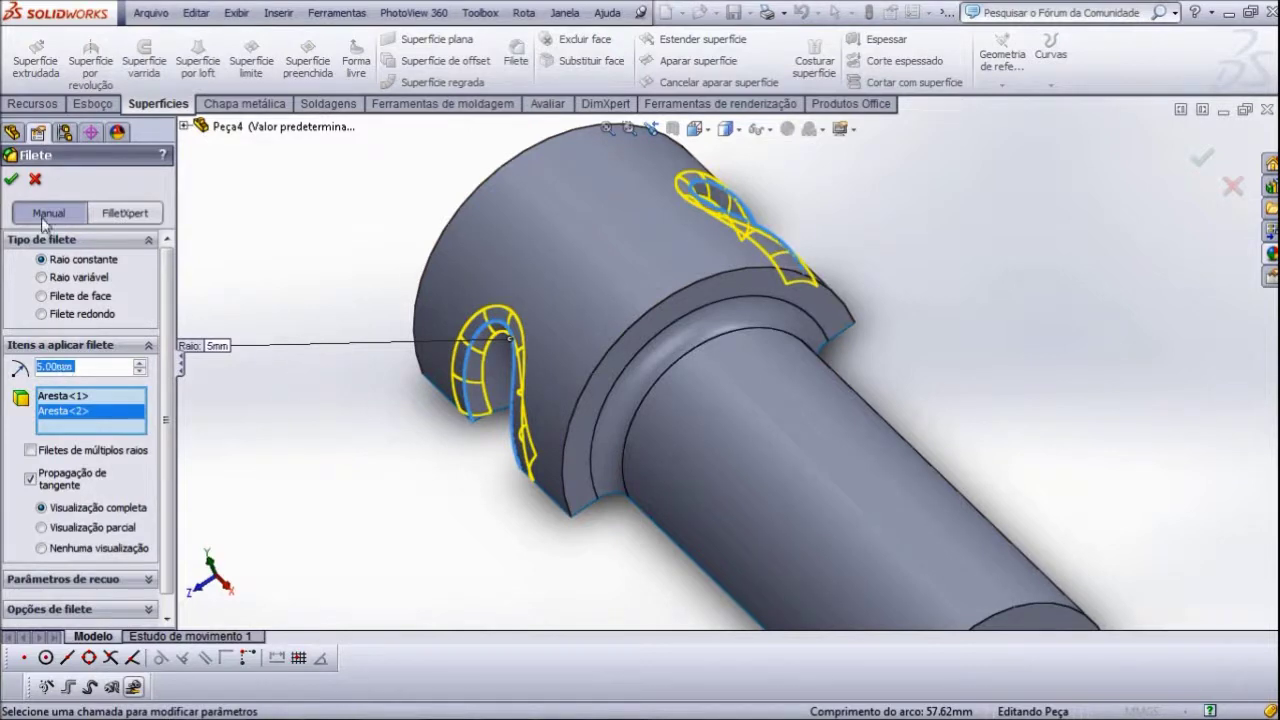
left_click(14, 180)
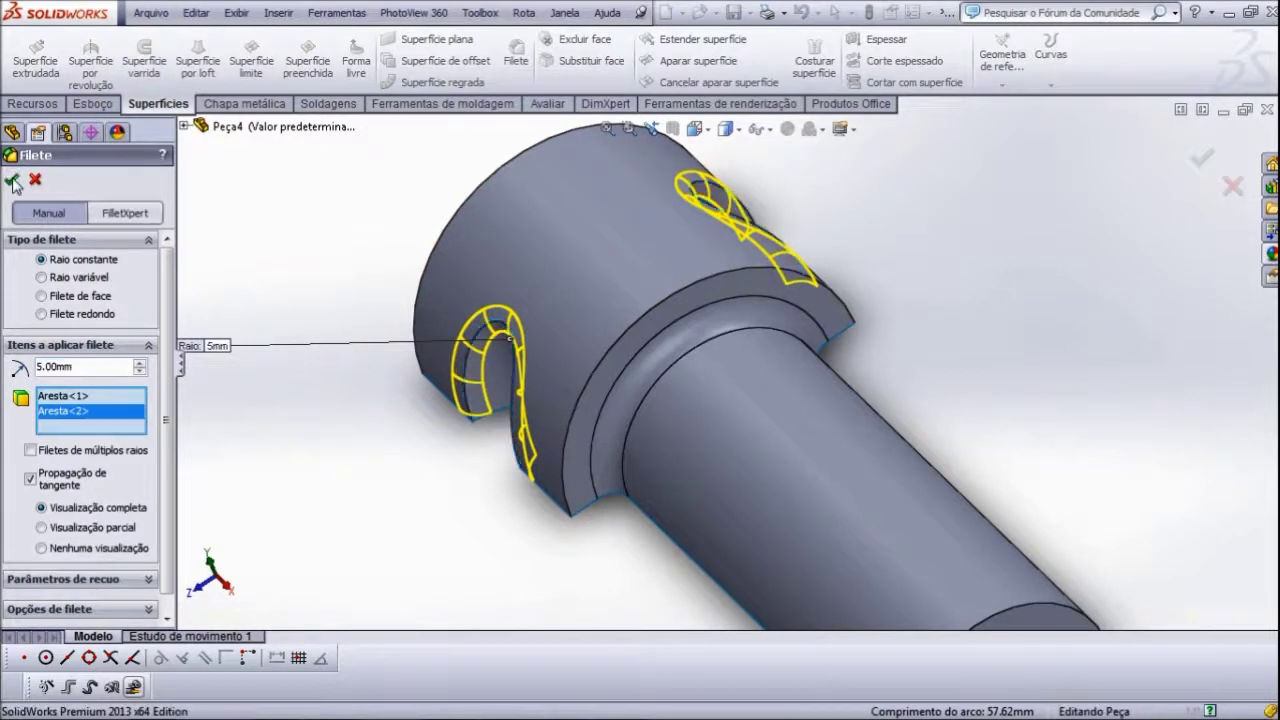
mouse_move(400, 414)
middle_mouse_down()
mouse_move(432, 328)
mouse_move(700, 260)
middle_mouse_up()
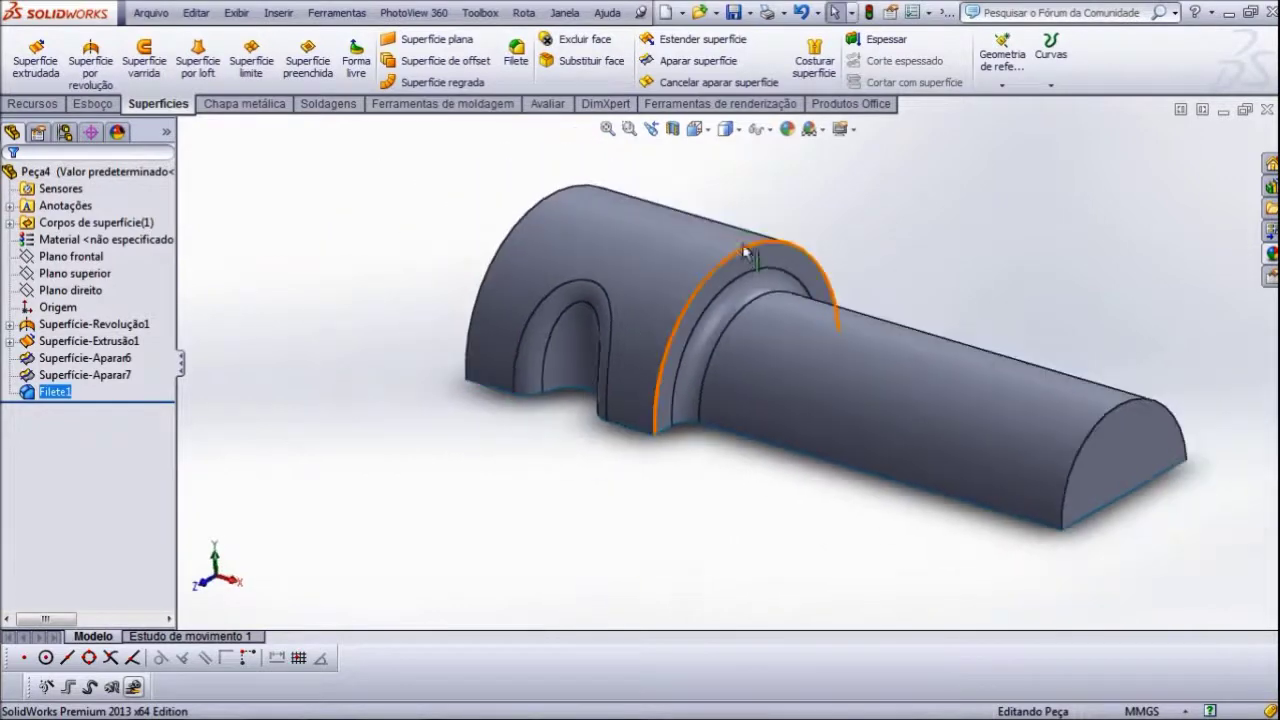
- Fillet the arc edge at the head-shaft junction with a 2 mm radius as Filete2
left_click(516, 52)
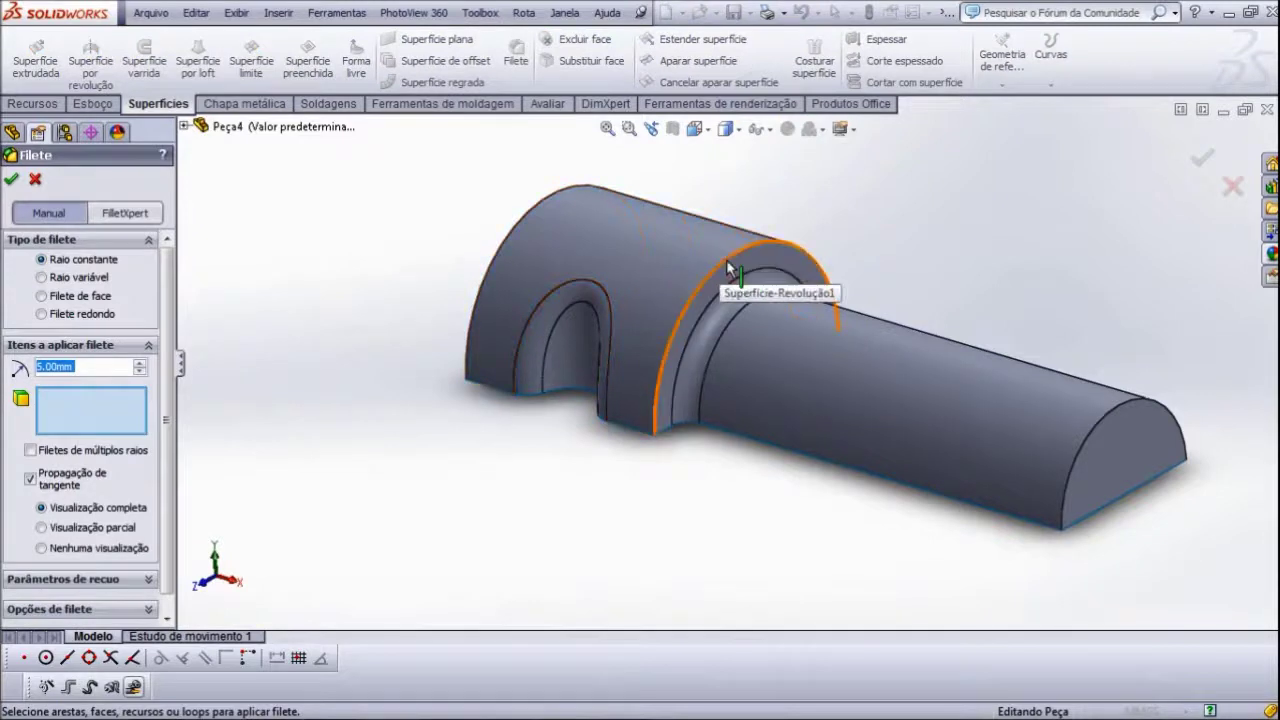
left_click(726, 260)
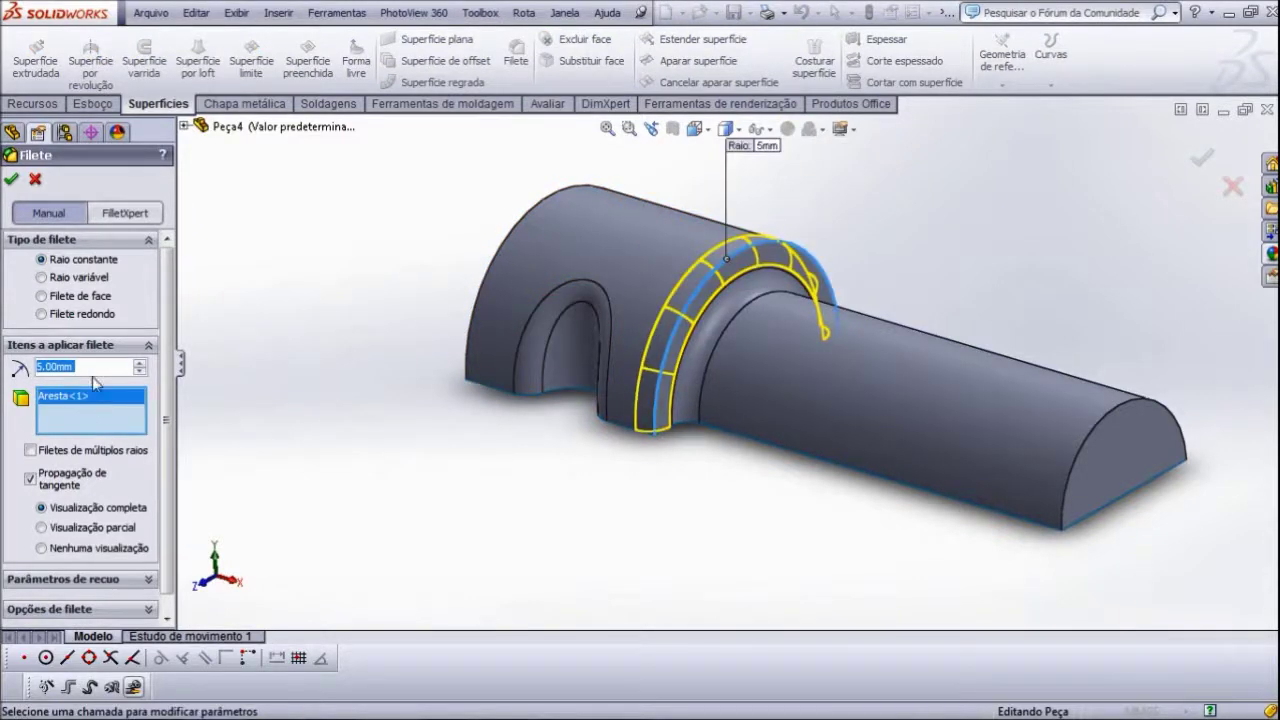
type("2")
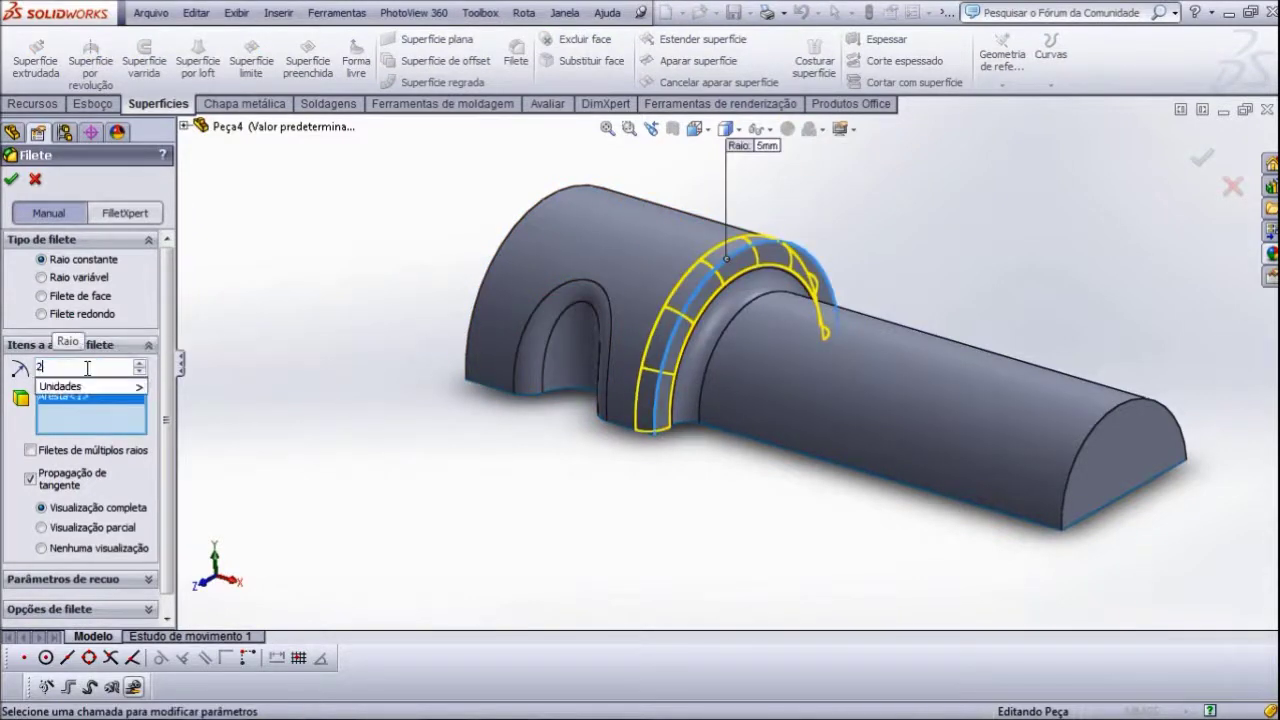
key("Return")
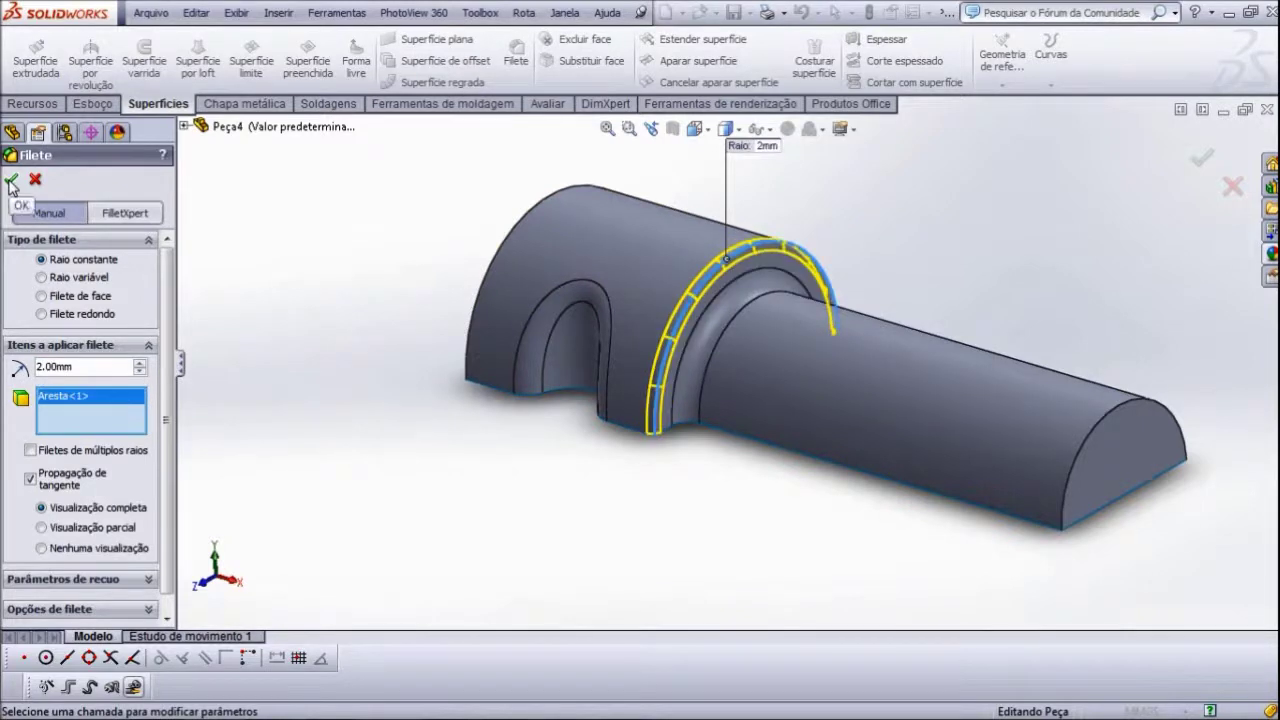
scroll(729, 345, "down", 2)
scroll(953, 294, "down", 2)
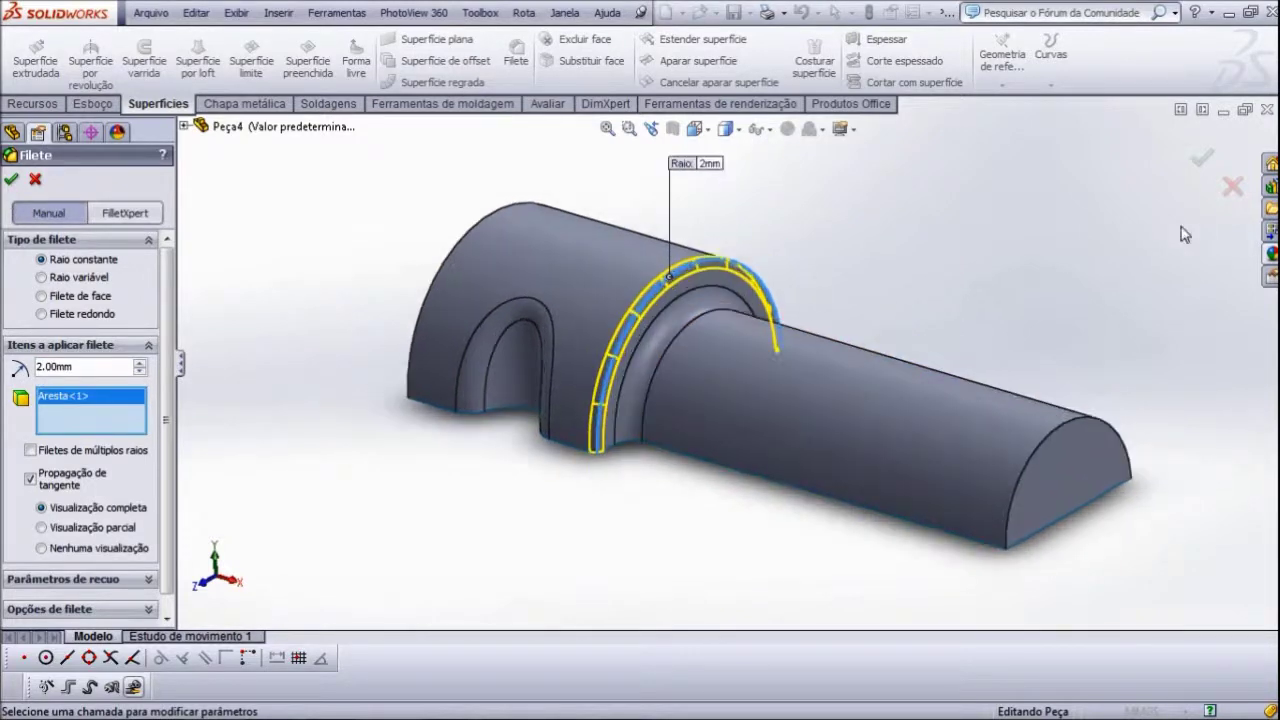
left_click(1201, 162)
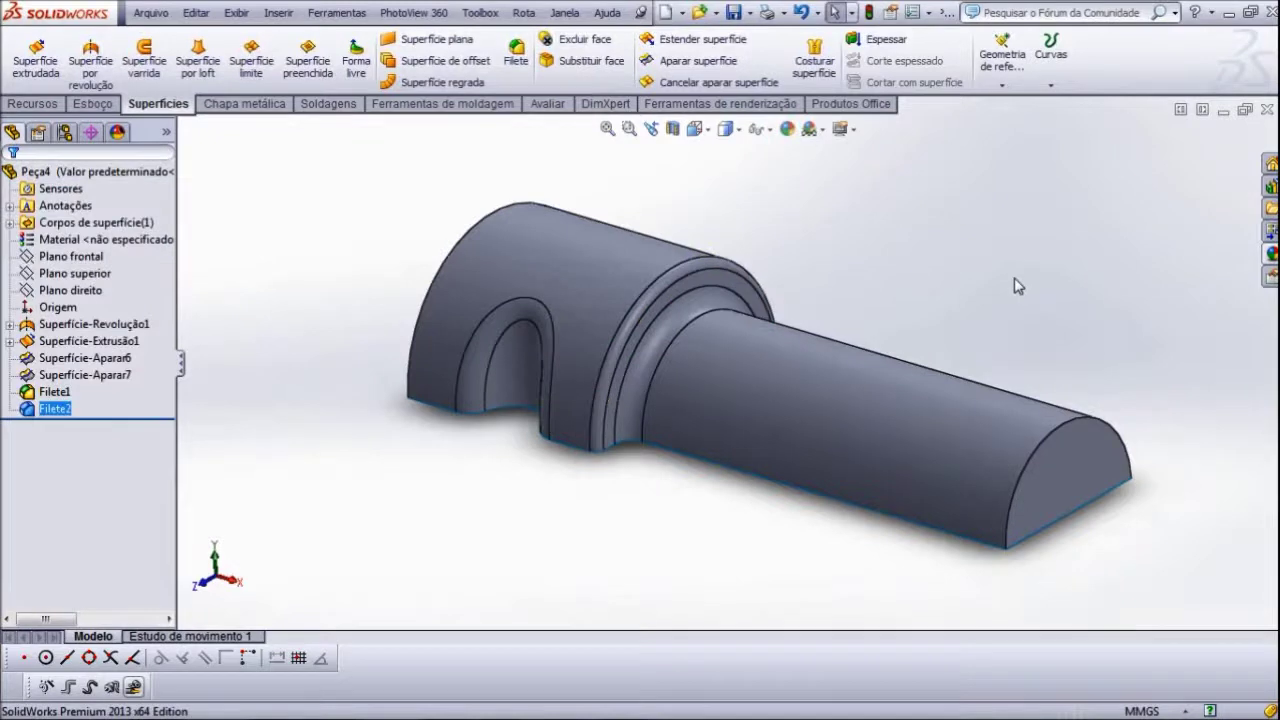